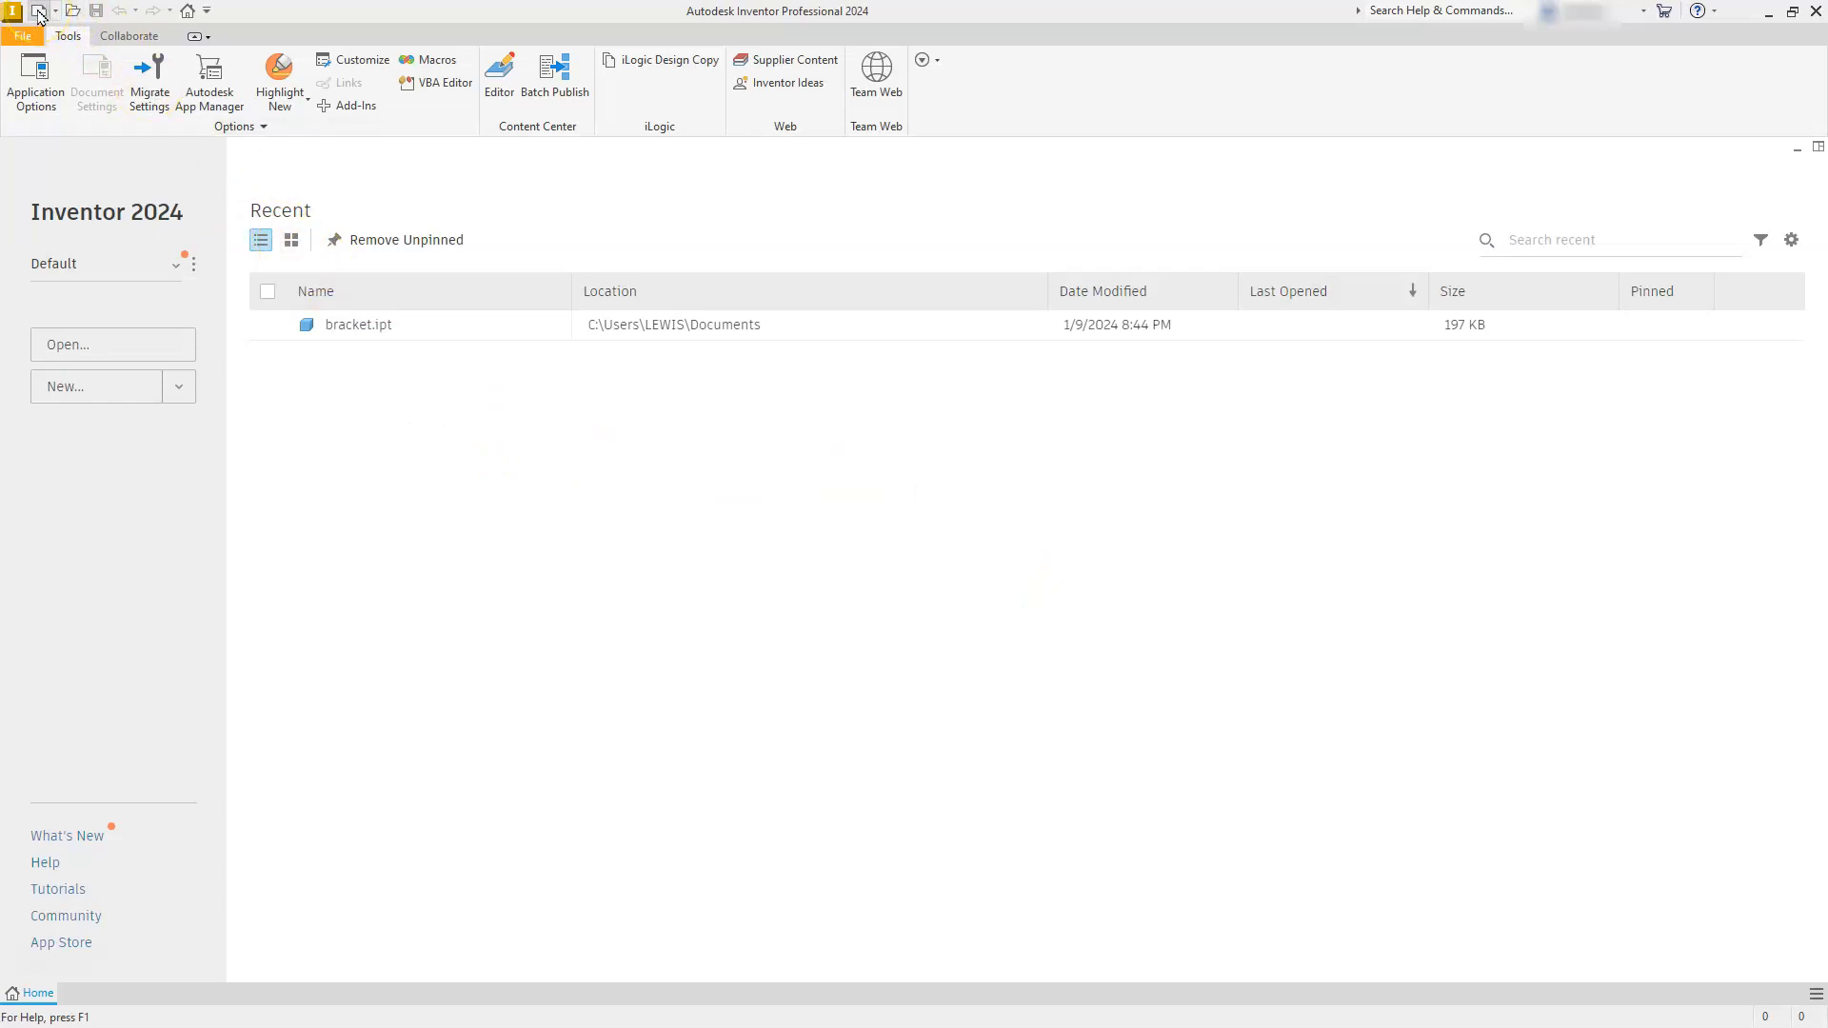
- Create a new part from the Metric template Standard (mm).ipt
click(38, 11)
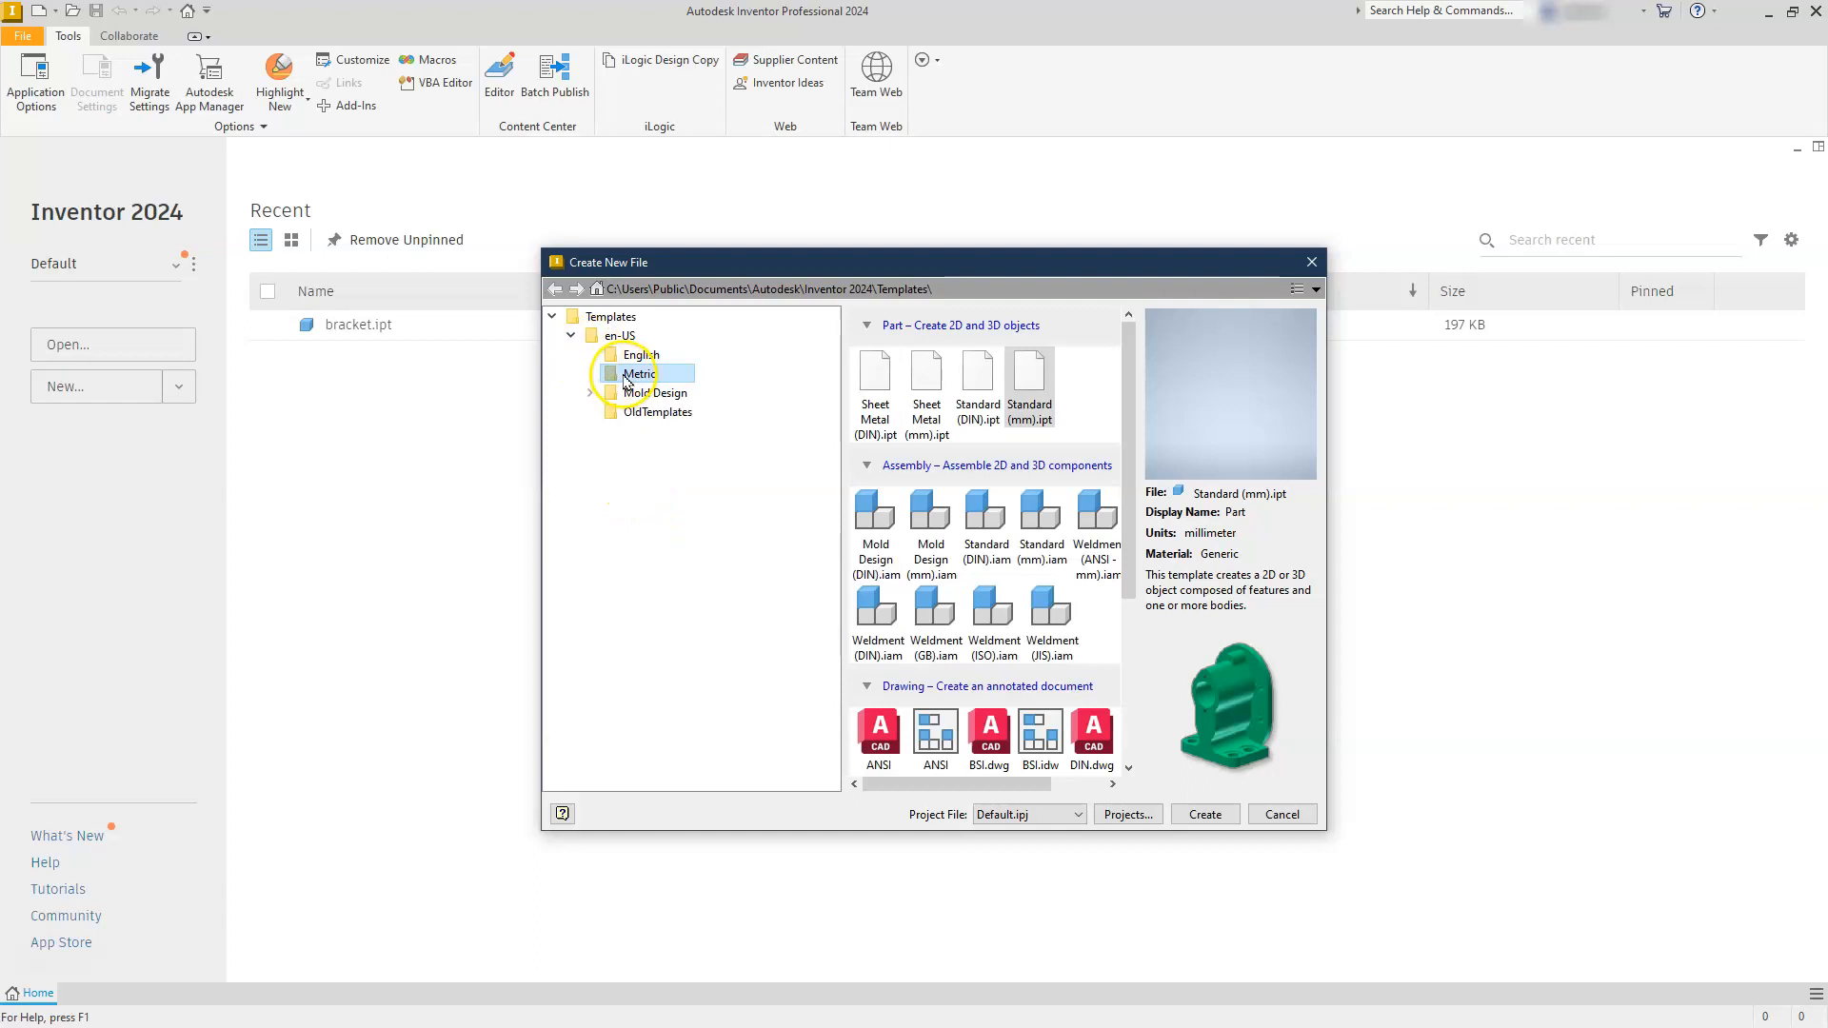
click(596, 336)
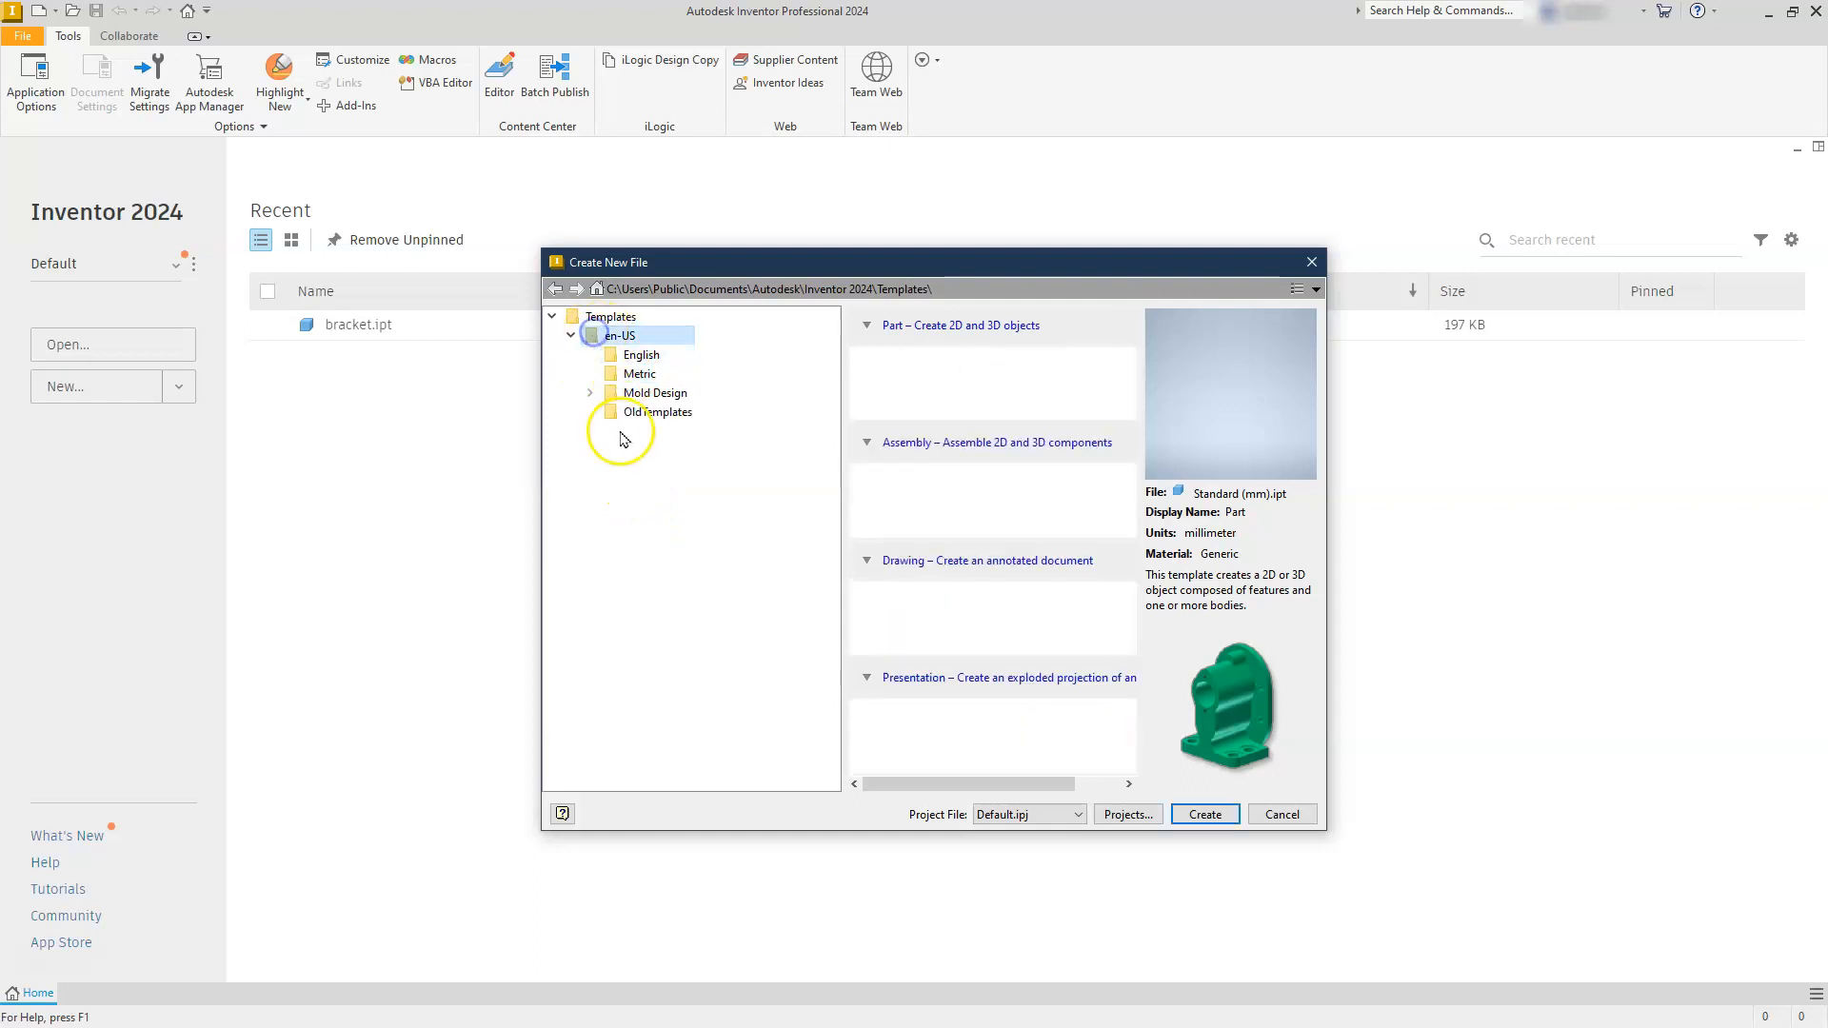
click(570, 335)
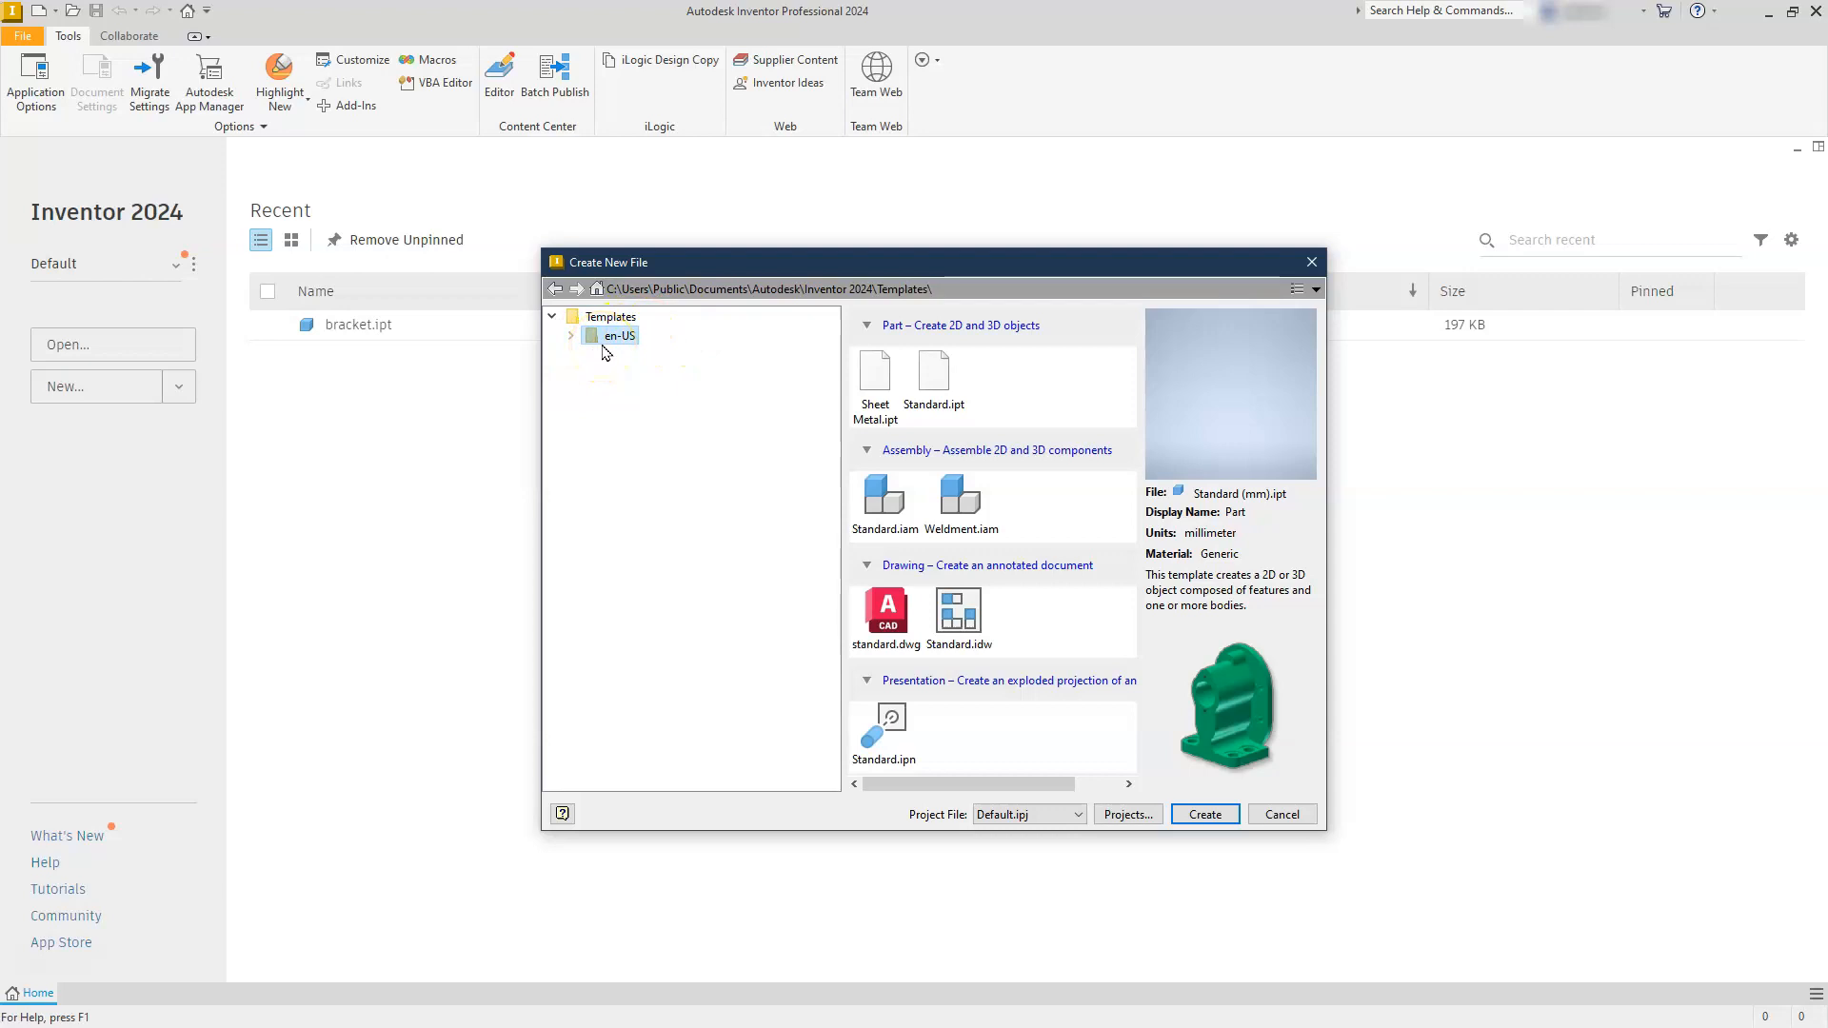
click(572, 336)
click(657, 375)
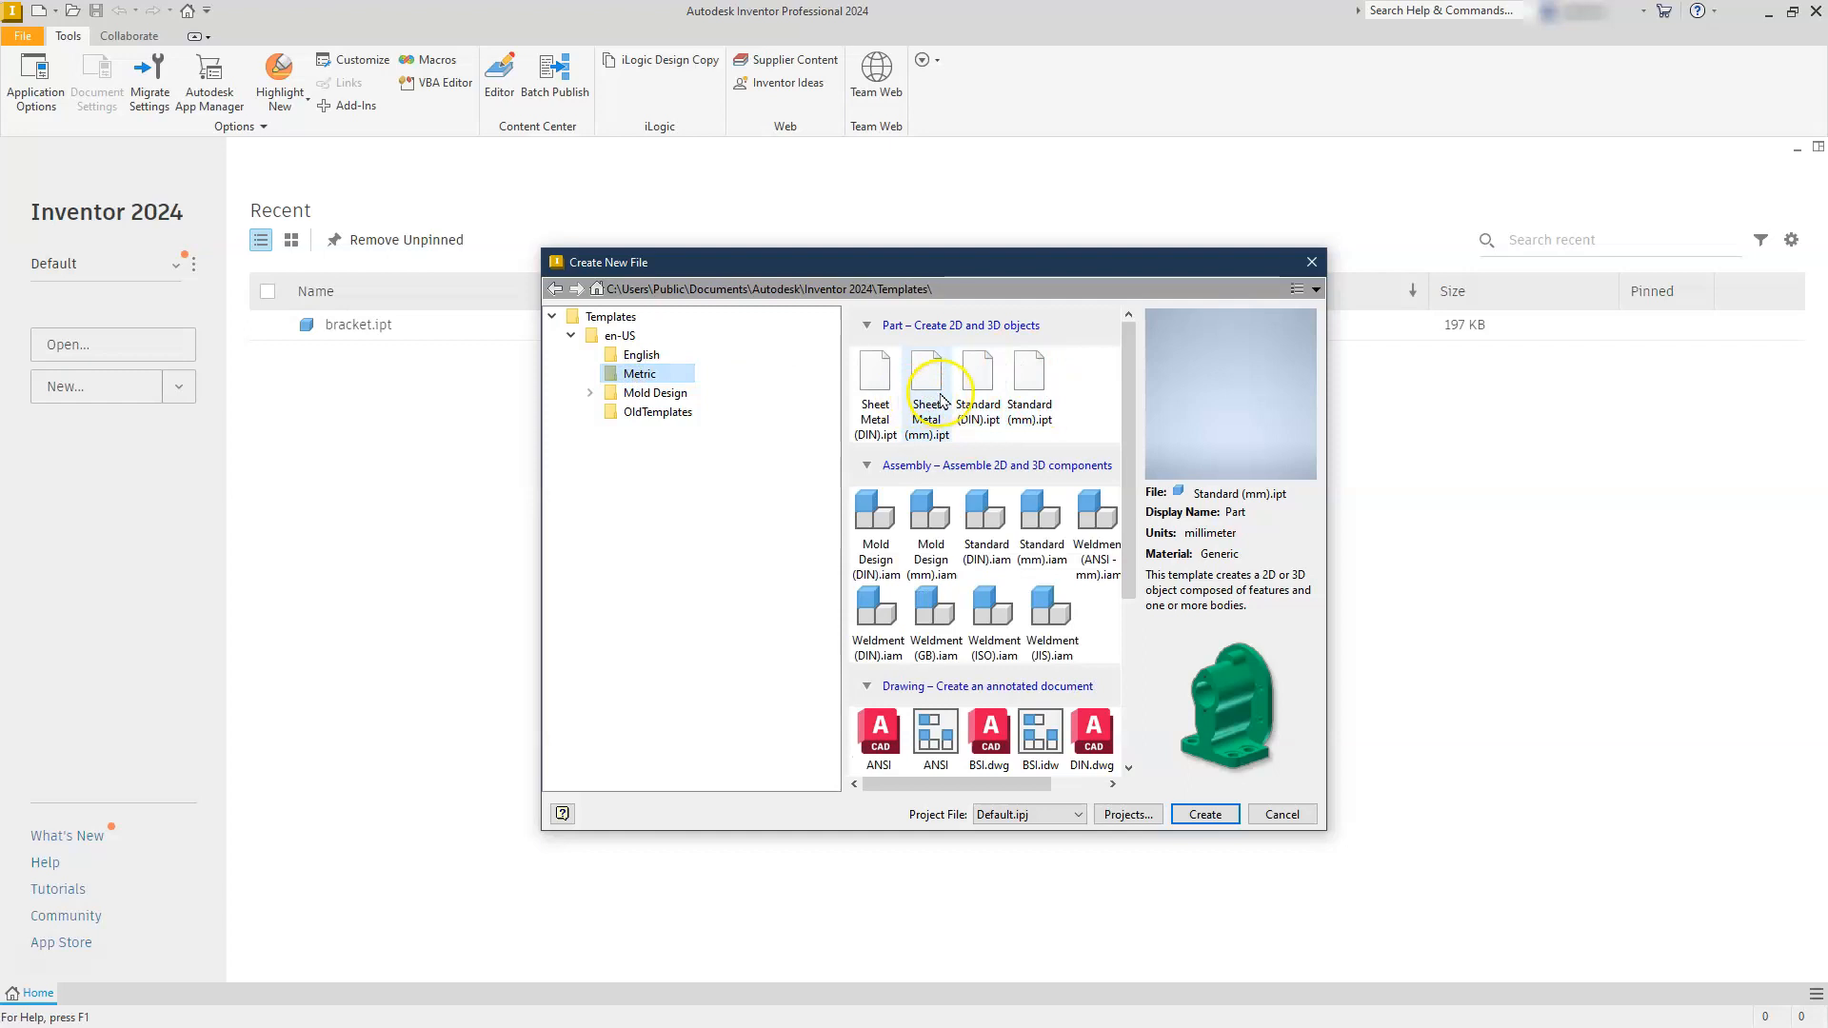
click(1031, 381)
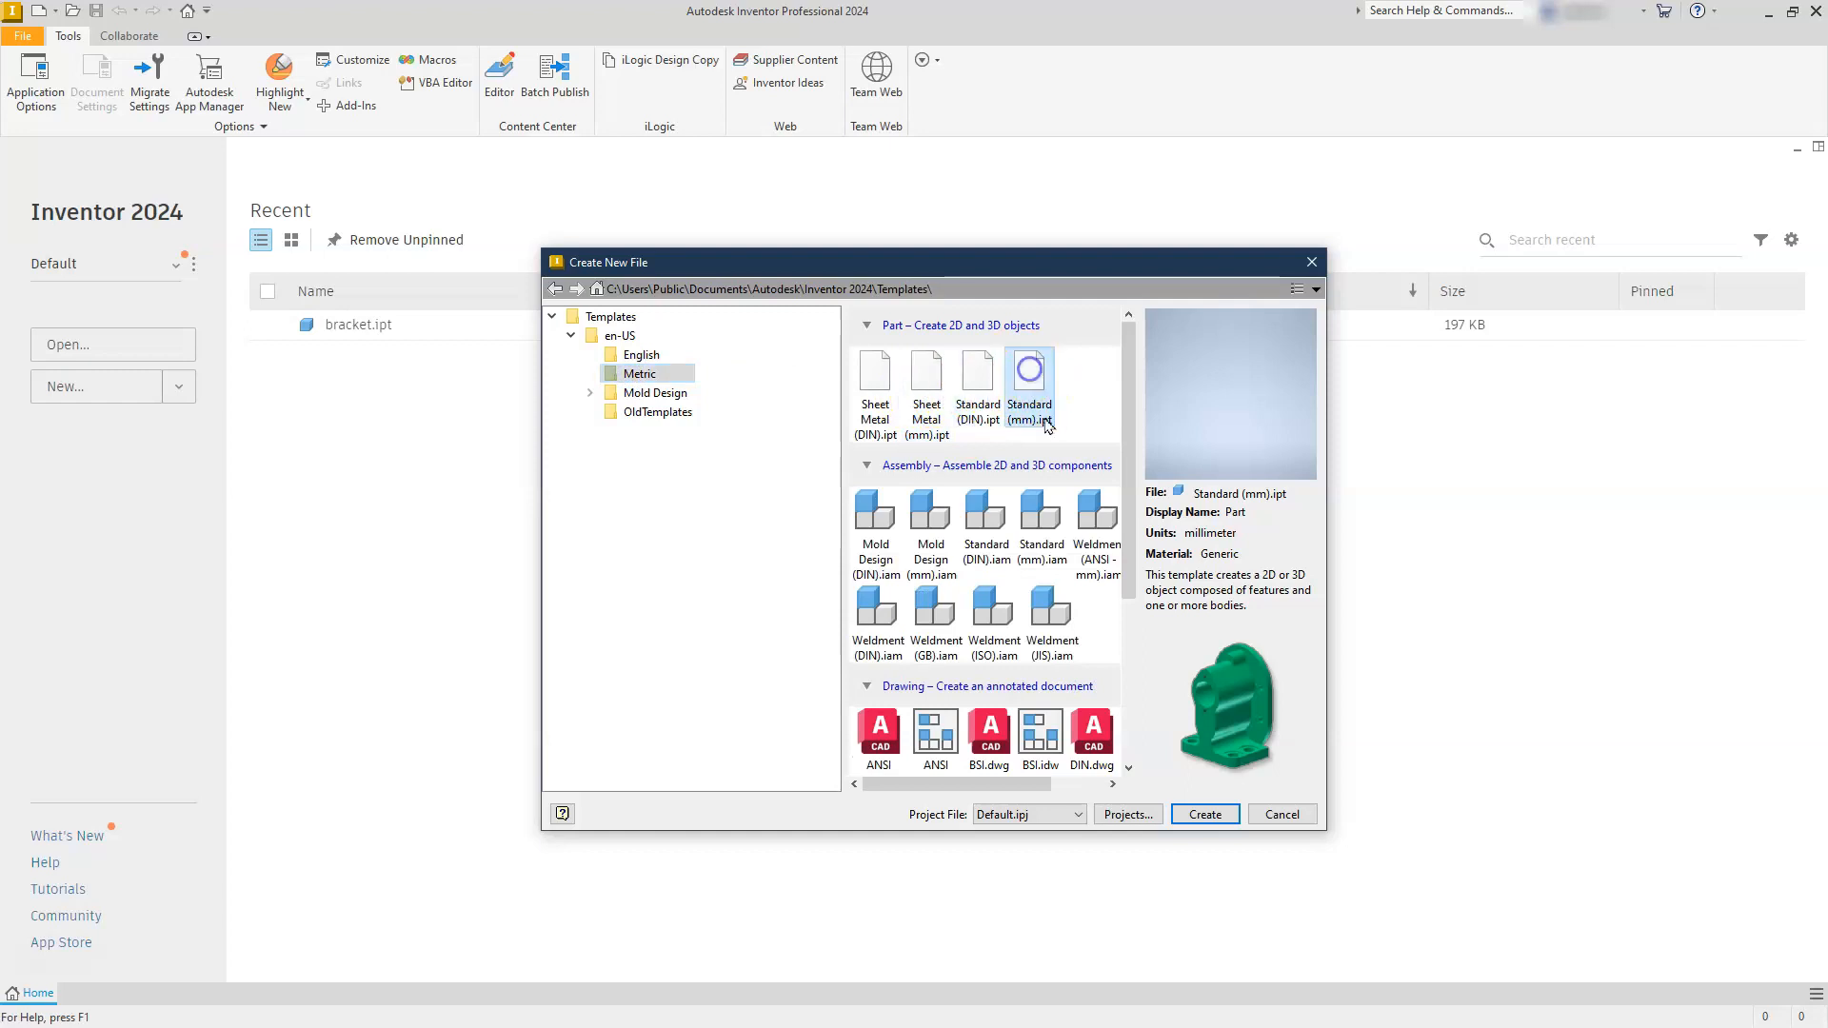
click(1205, 815)
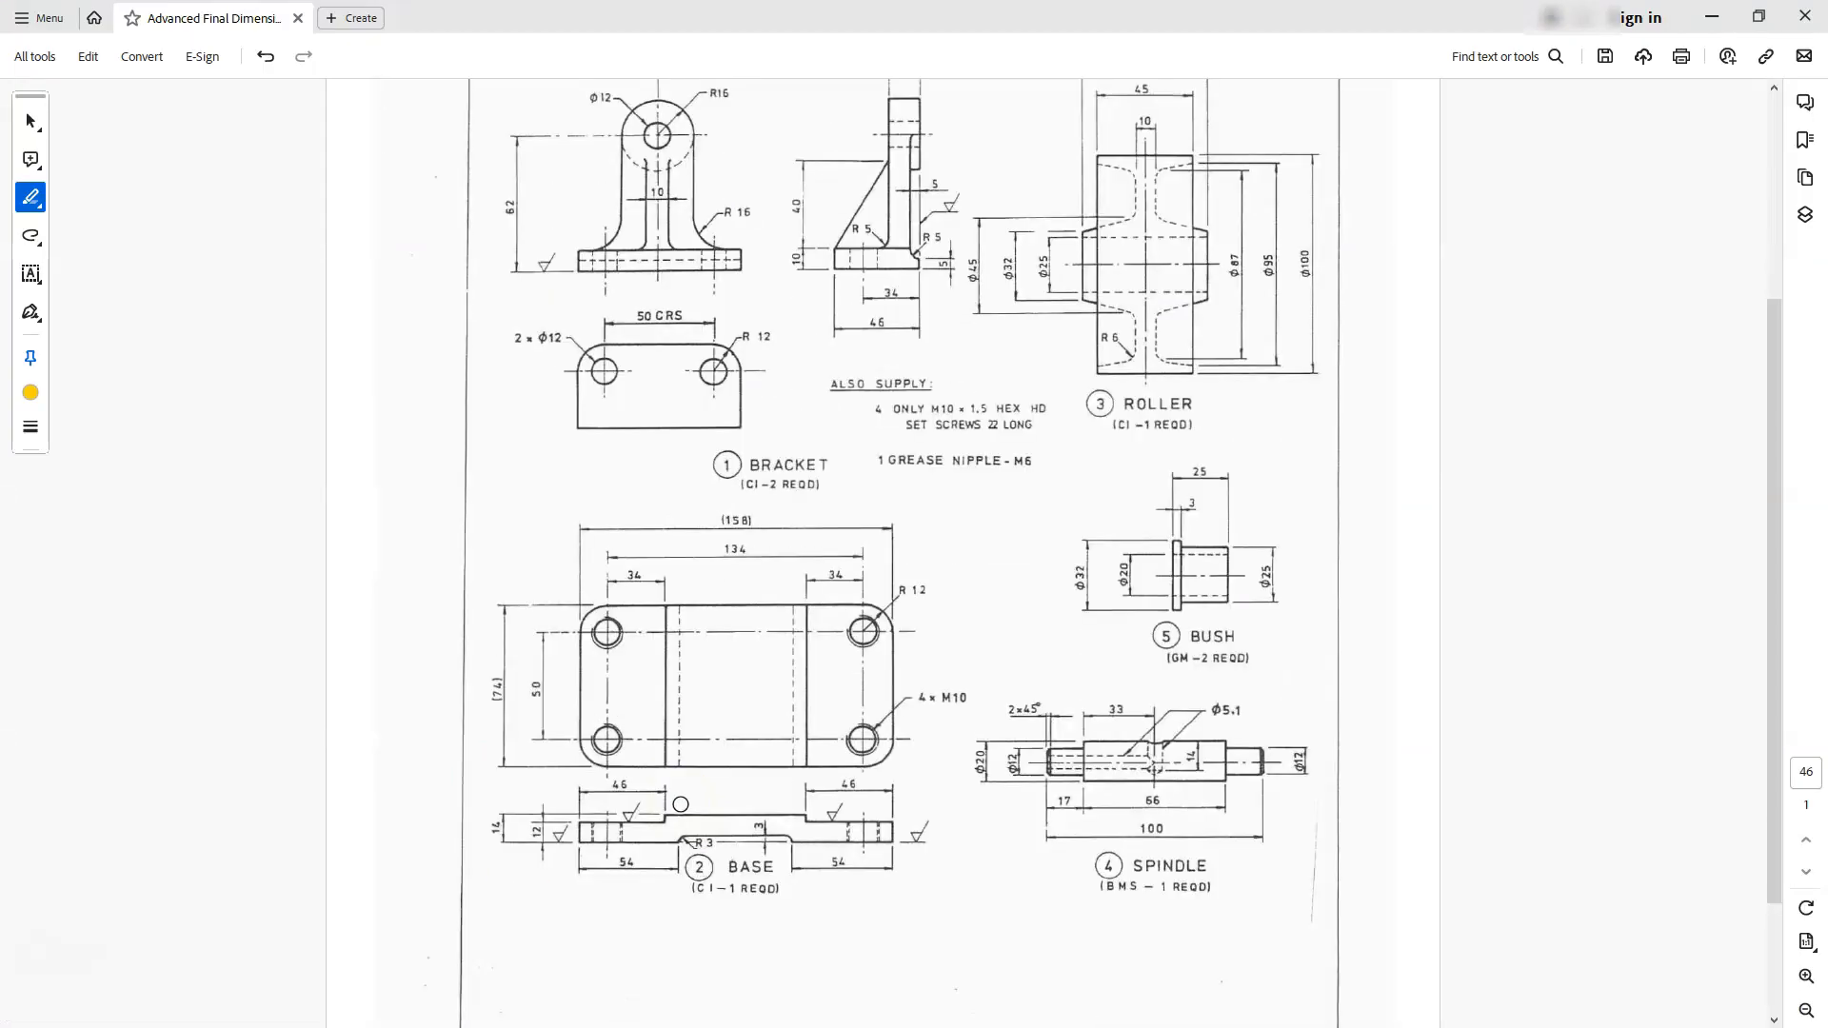
- Check the base drawing and start a 2D sketch on the XY plane of the new part
ctrl+scroll(687, 792, up, 3)
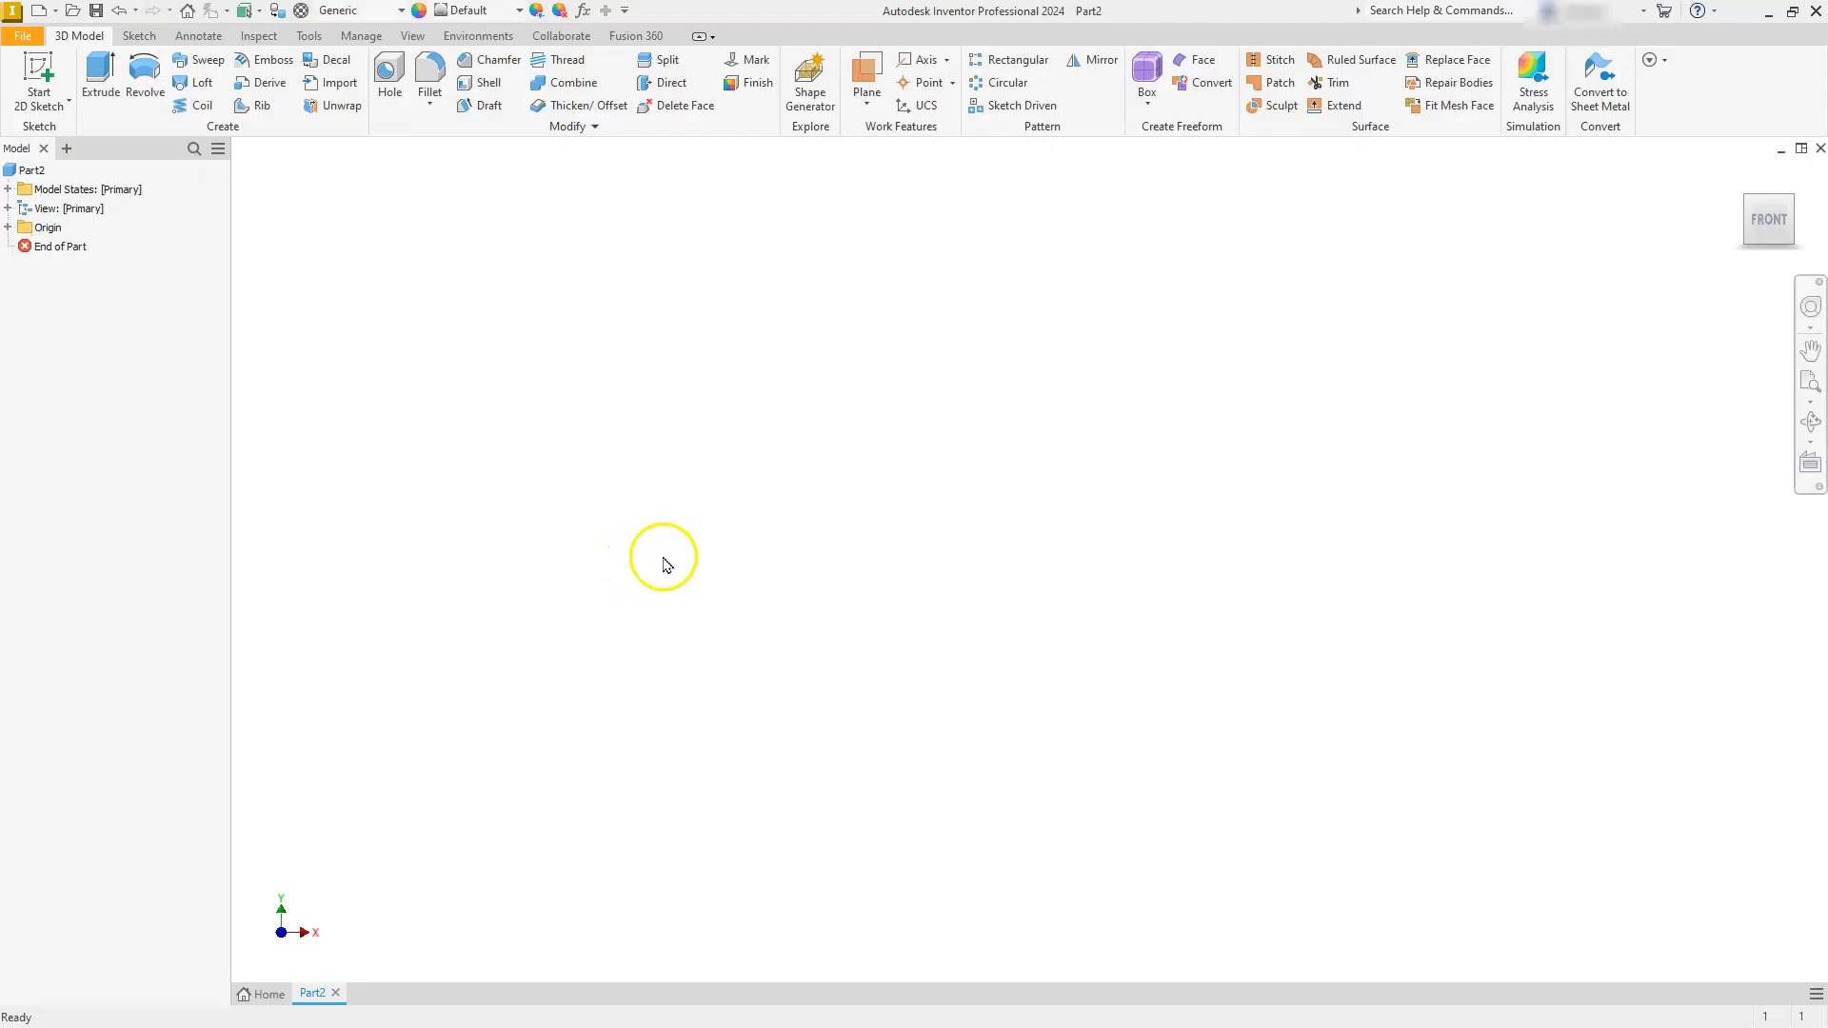
click(37, 70)
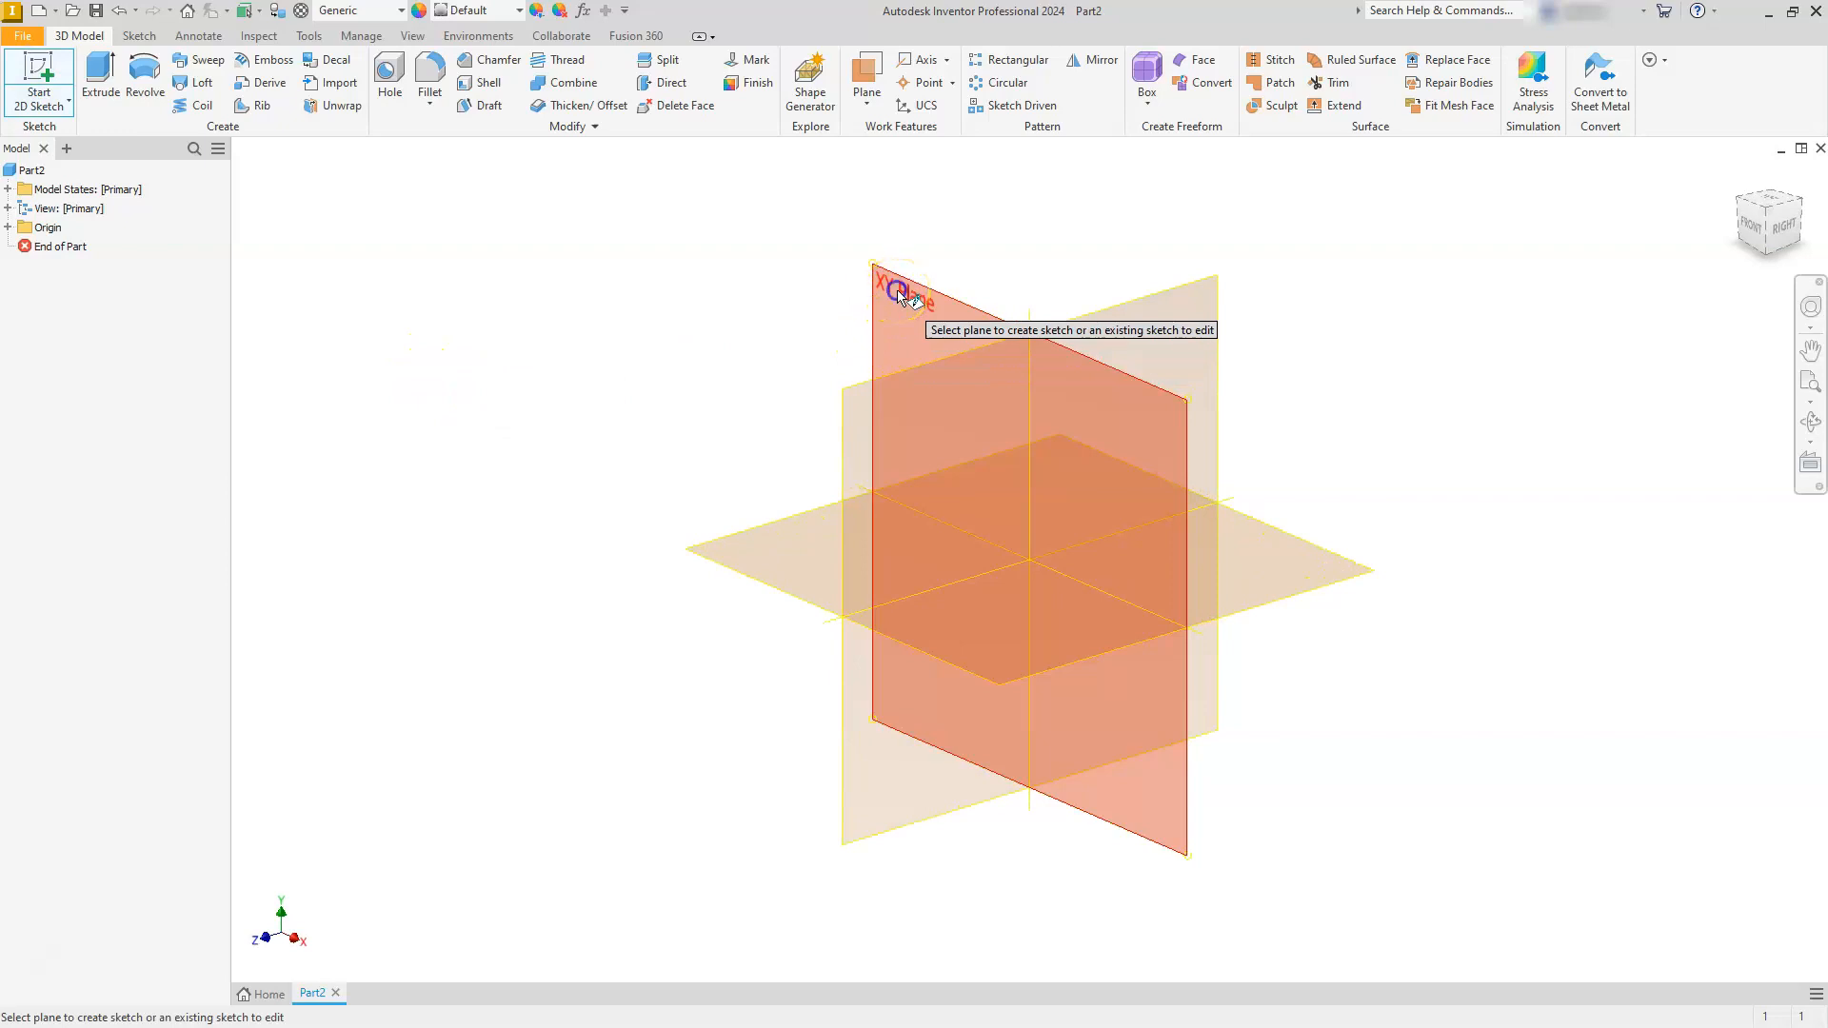
click(902, 296)
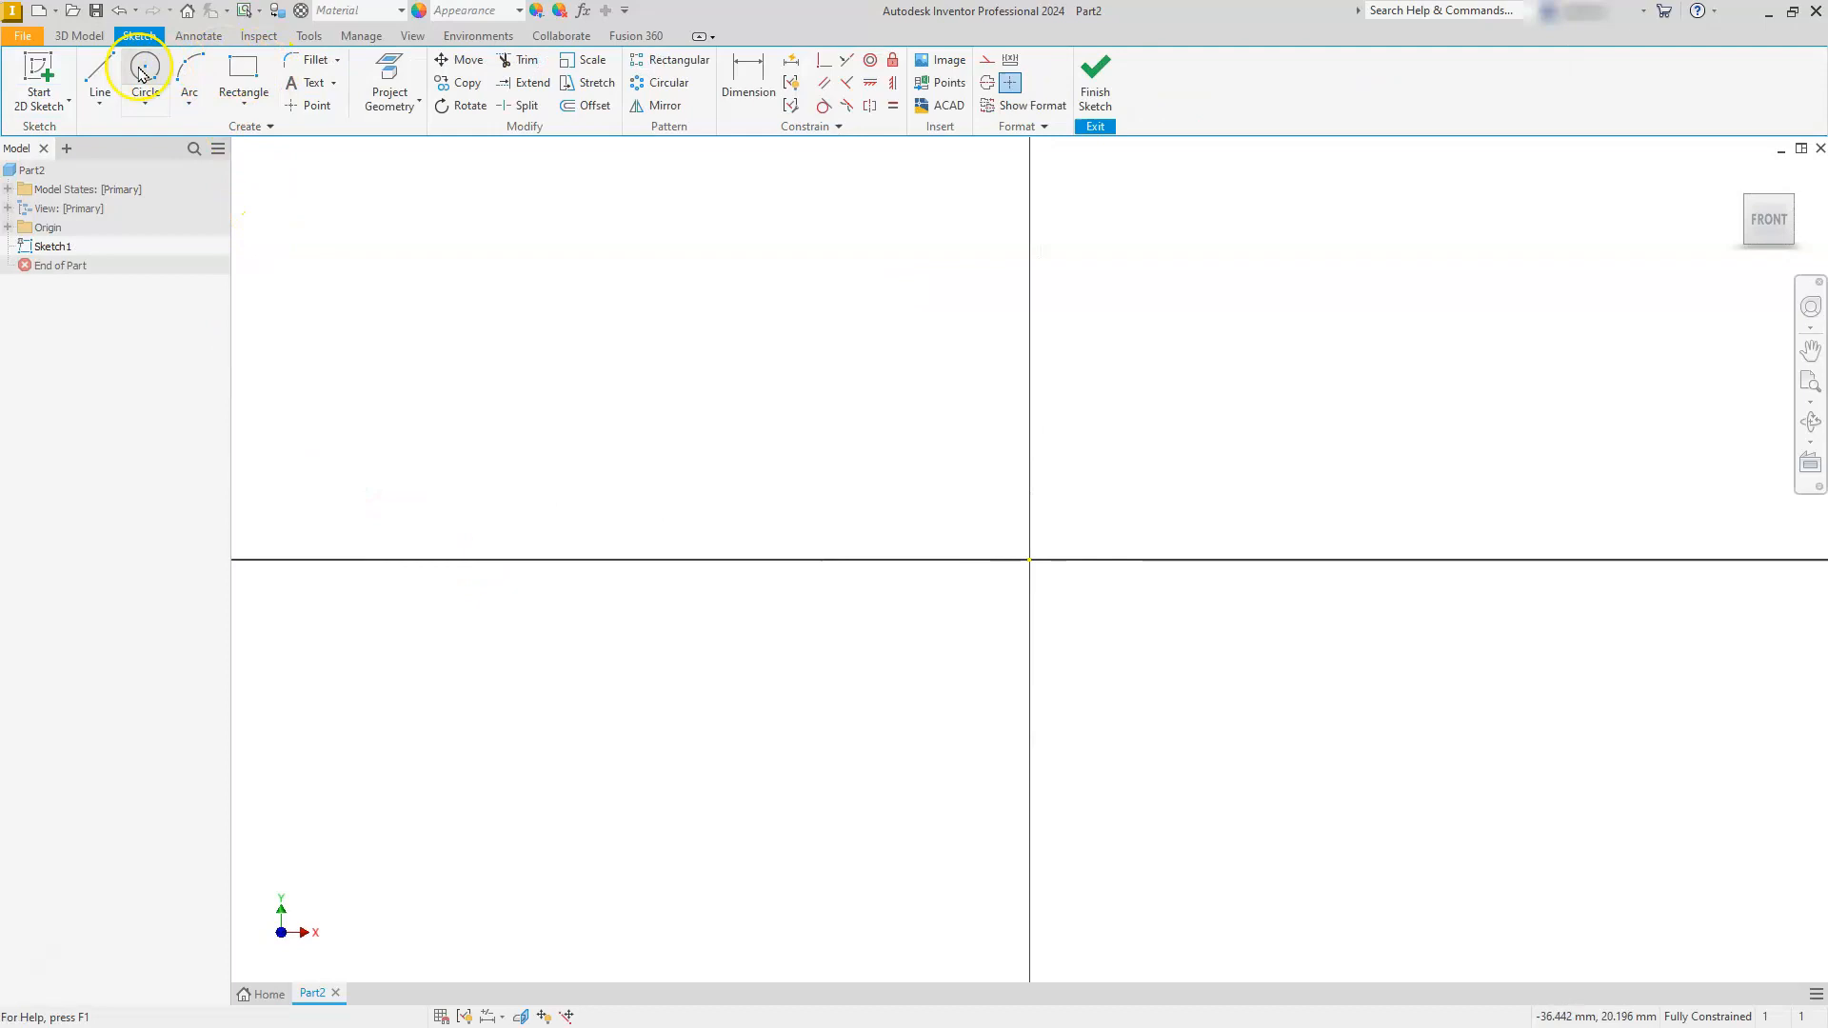
- Draw a 54 mm horizontal line below the origin, followed by a 3 mm vertical line up from its right end
click(110, 74)
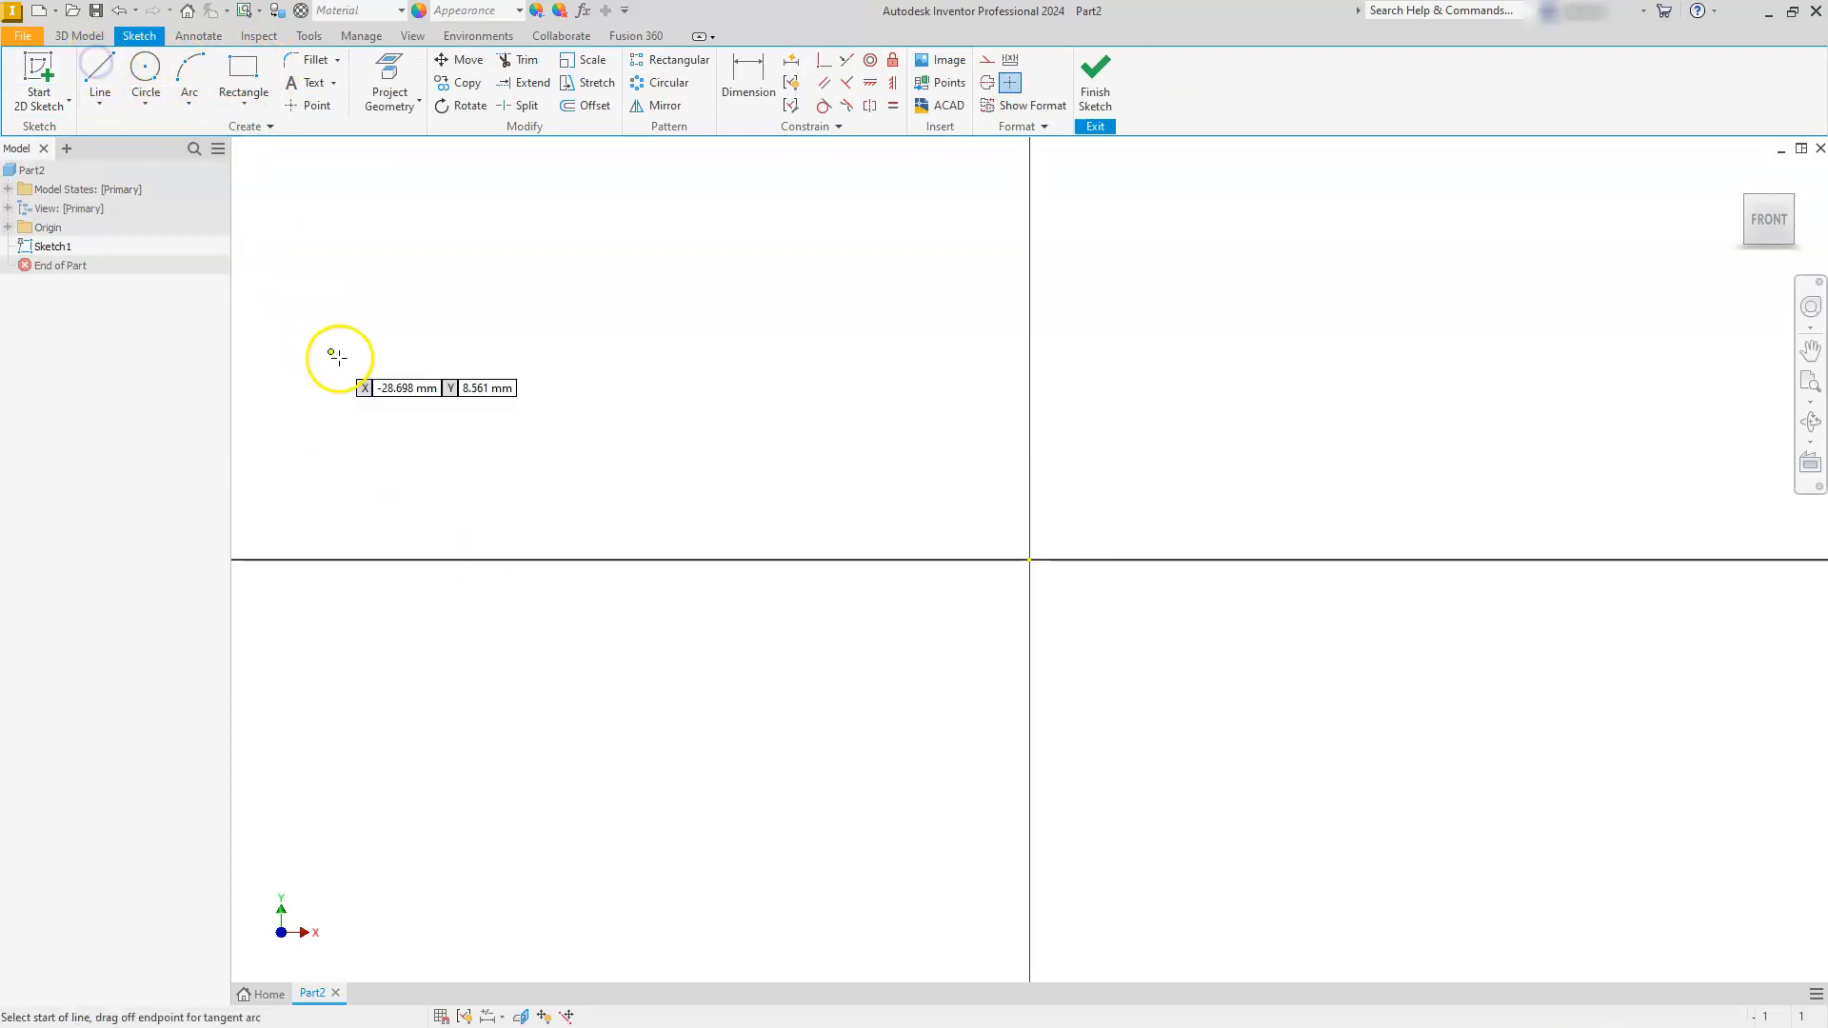
click(415, 695)
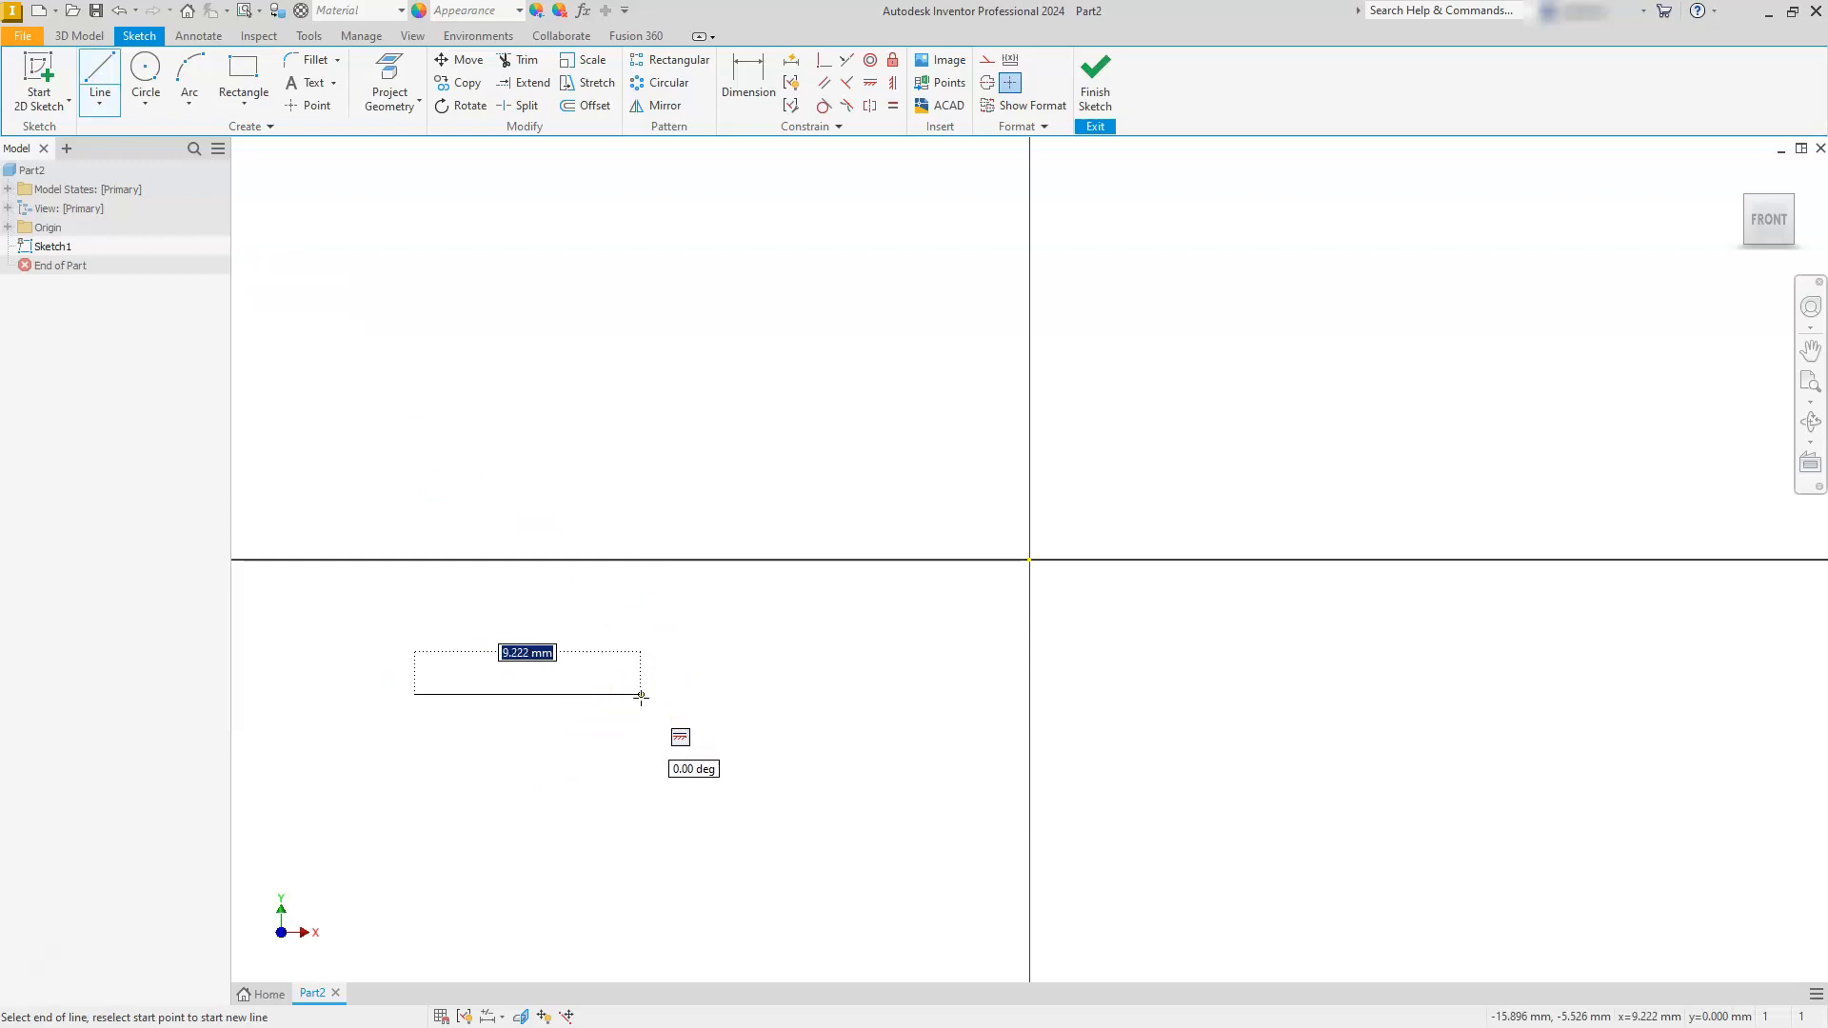
text(54)
key(Return)
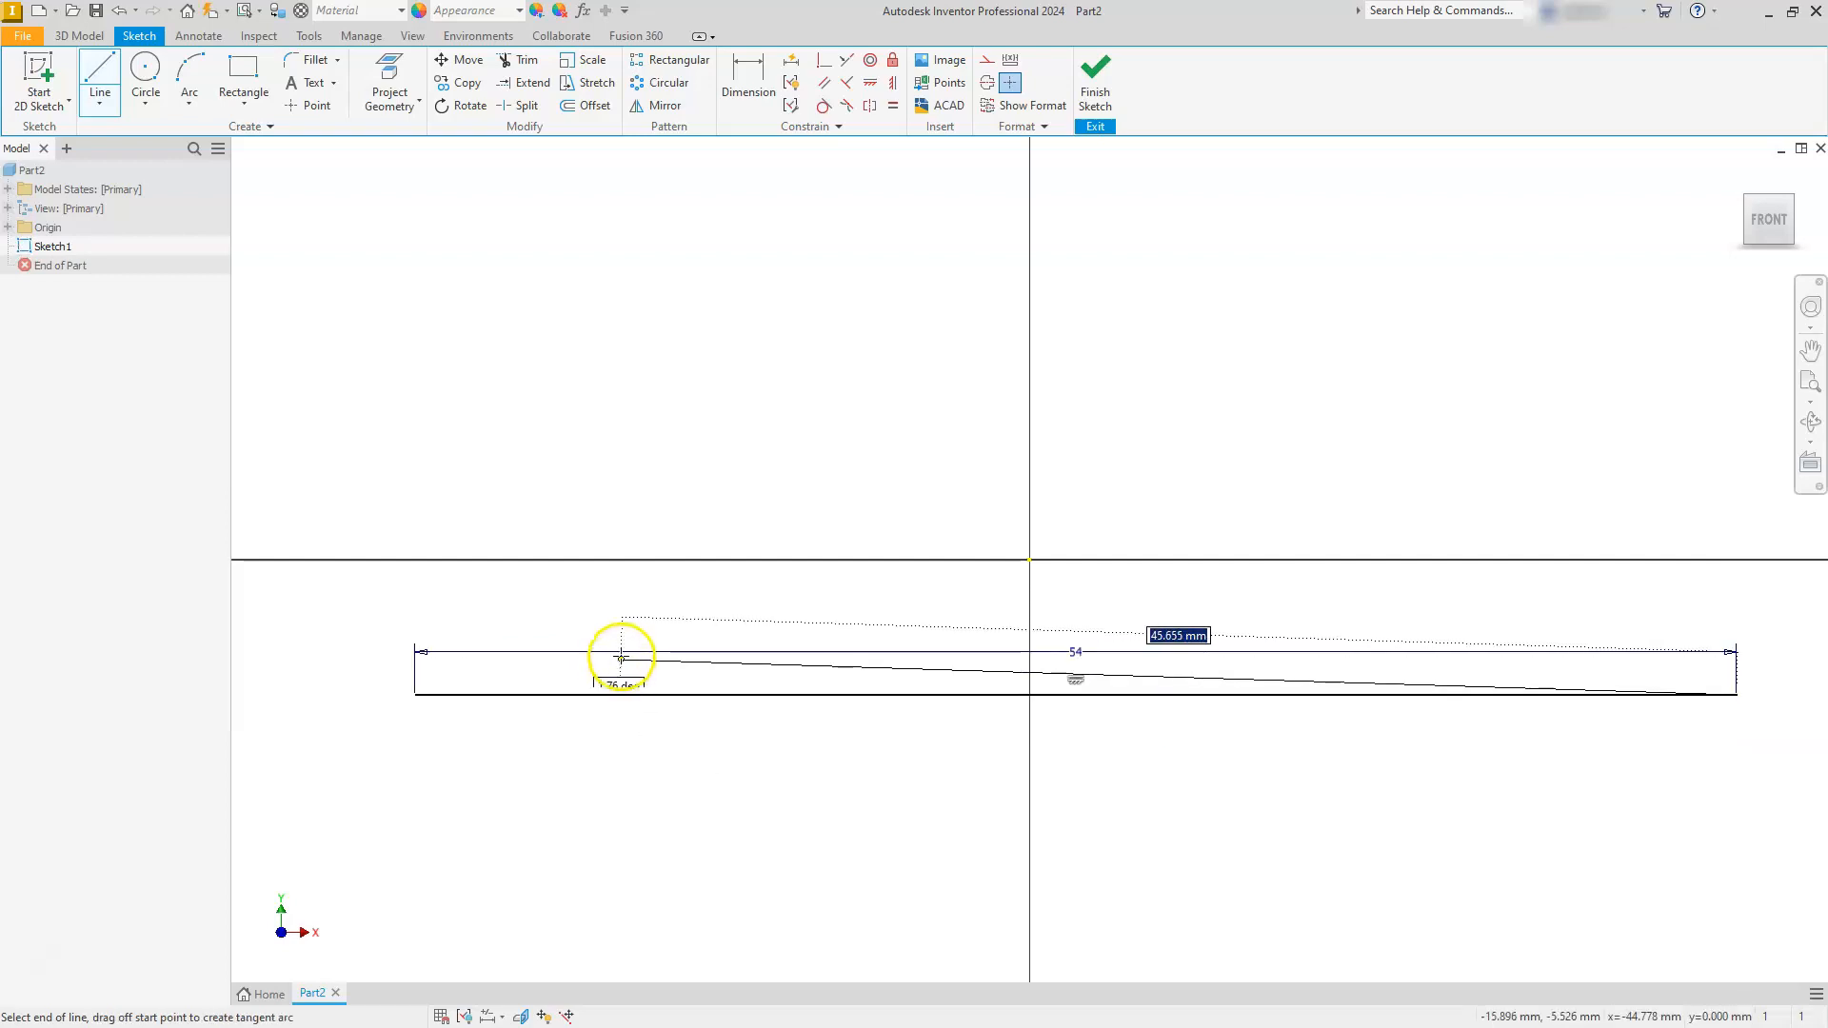
scroll(621, 653, up, 2)
scroll(621, 654, down, 5)
scroll(889, 630, up, 5)
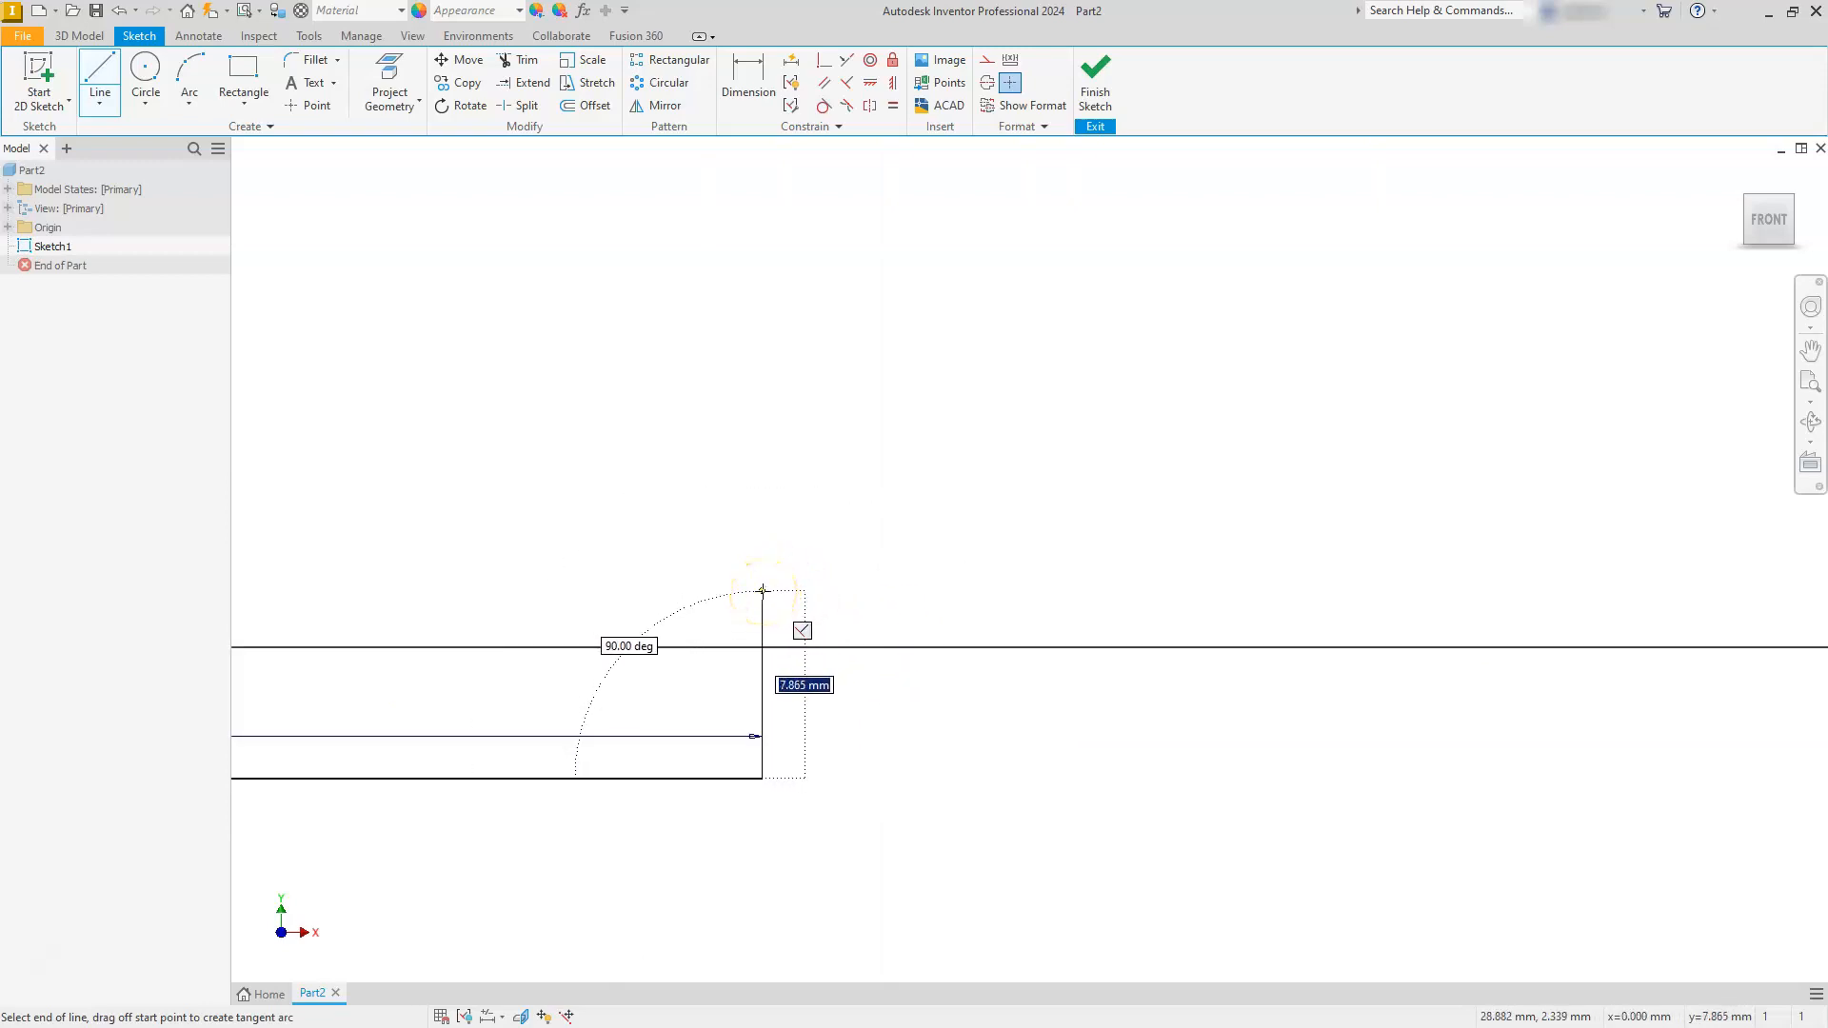
text(3)
key(Return)
- Continue the outline with a recess top about 25 mm long, a vertical line back to base level, and a 54 mm horizontal line
scroll(762, 591, down, 2)
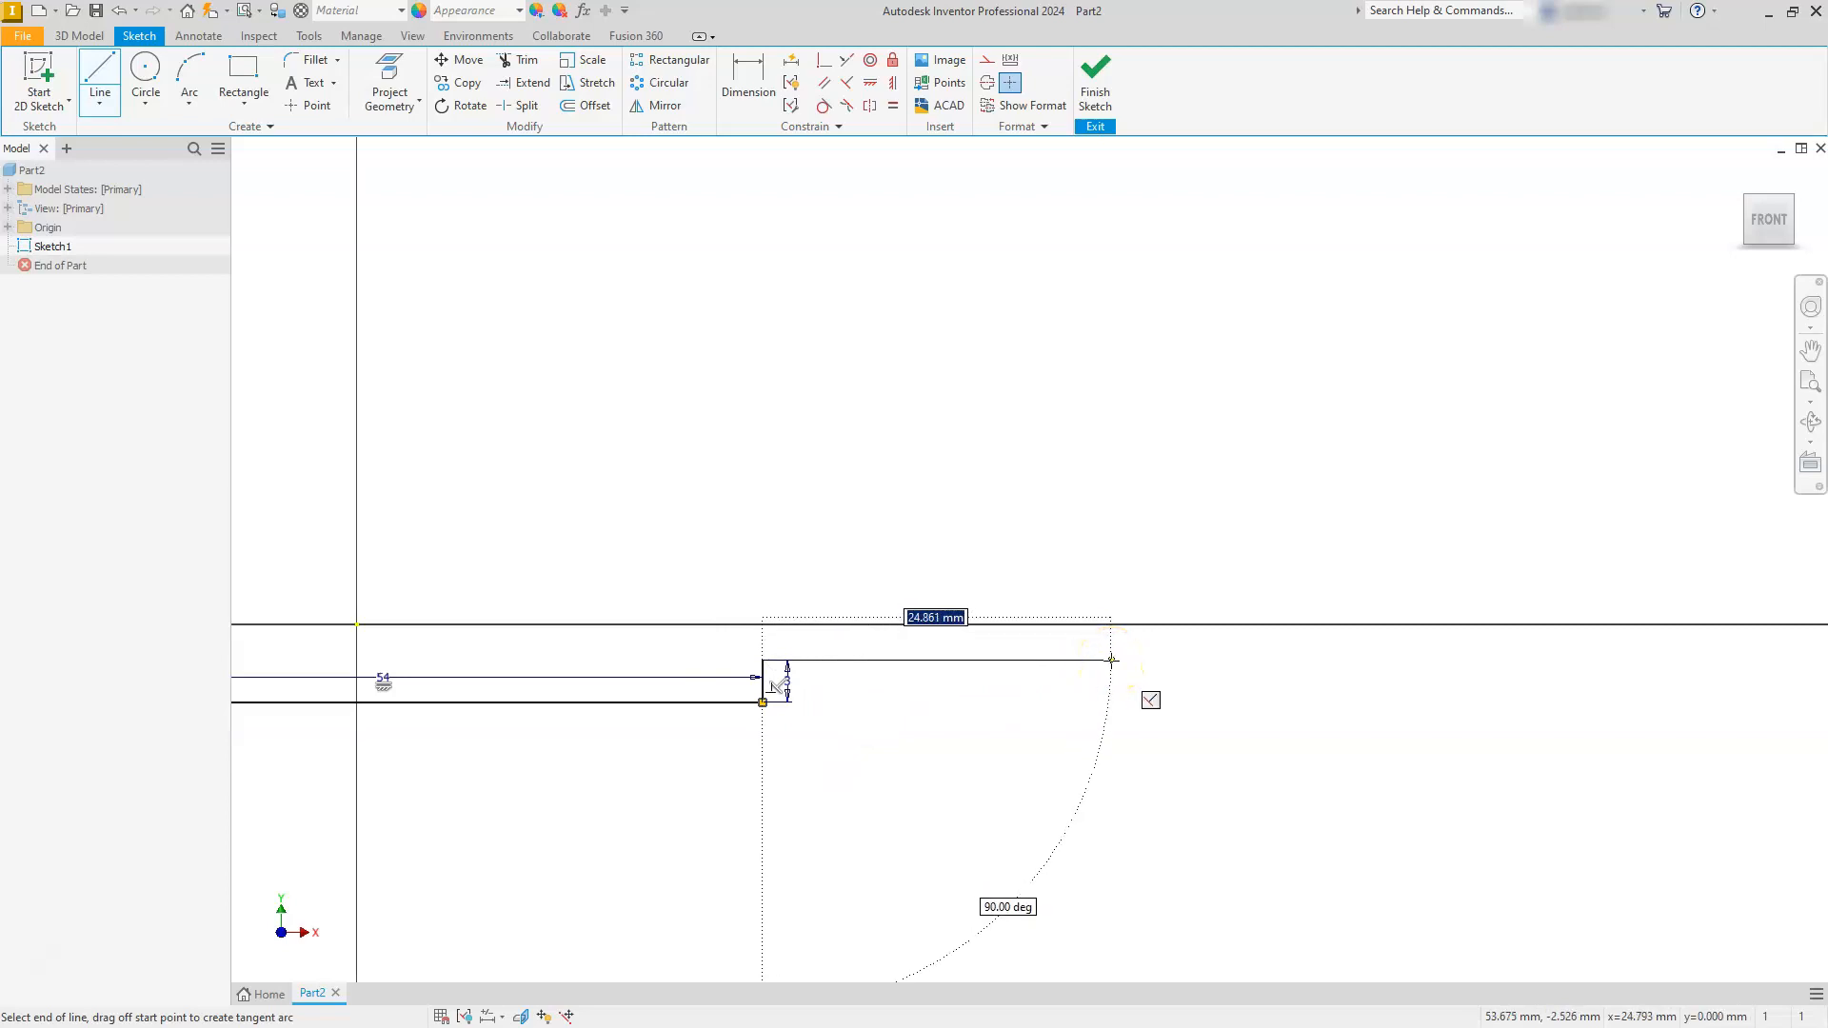
click(1112, 660)
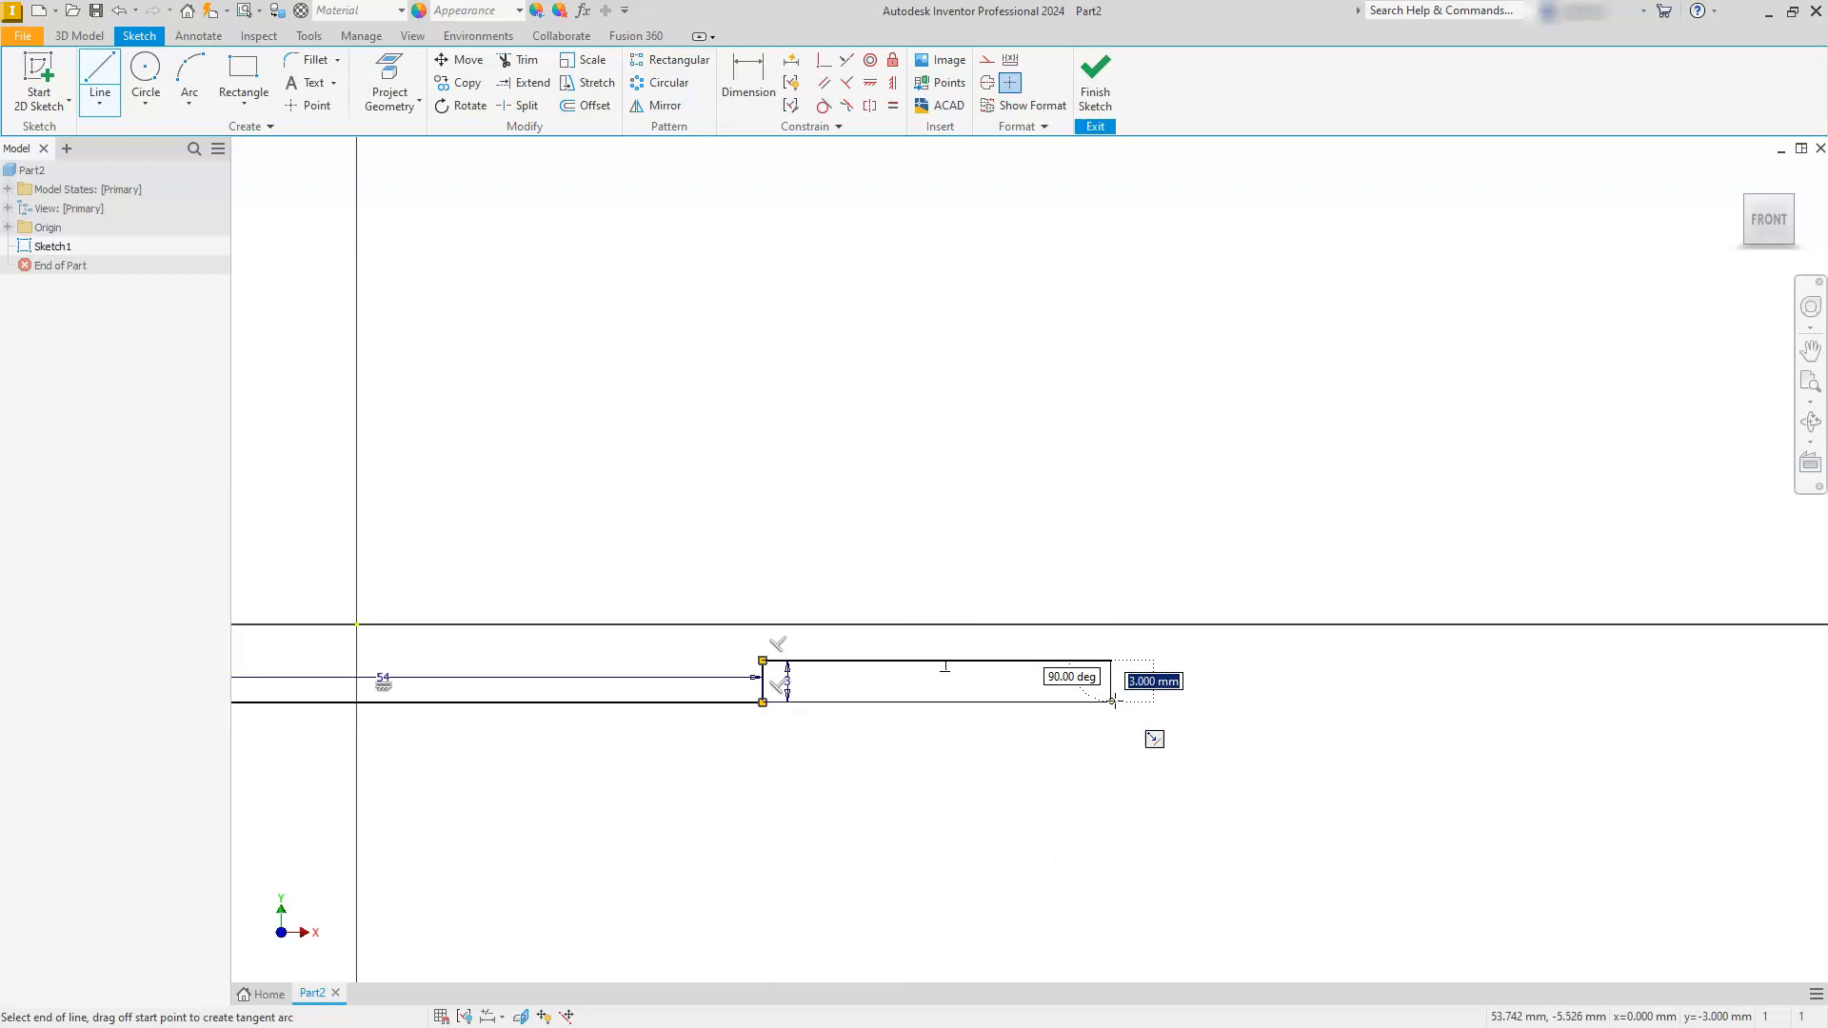
click(1112, 702)
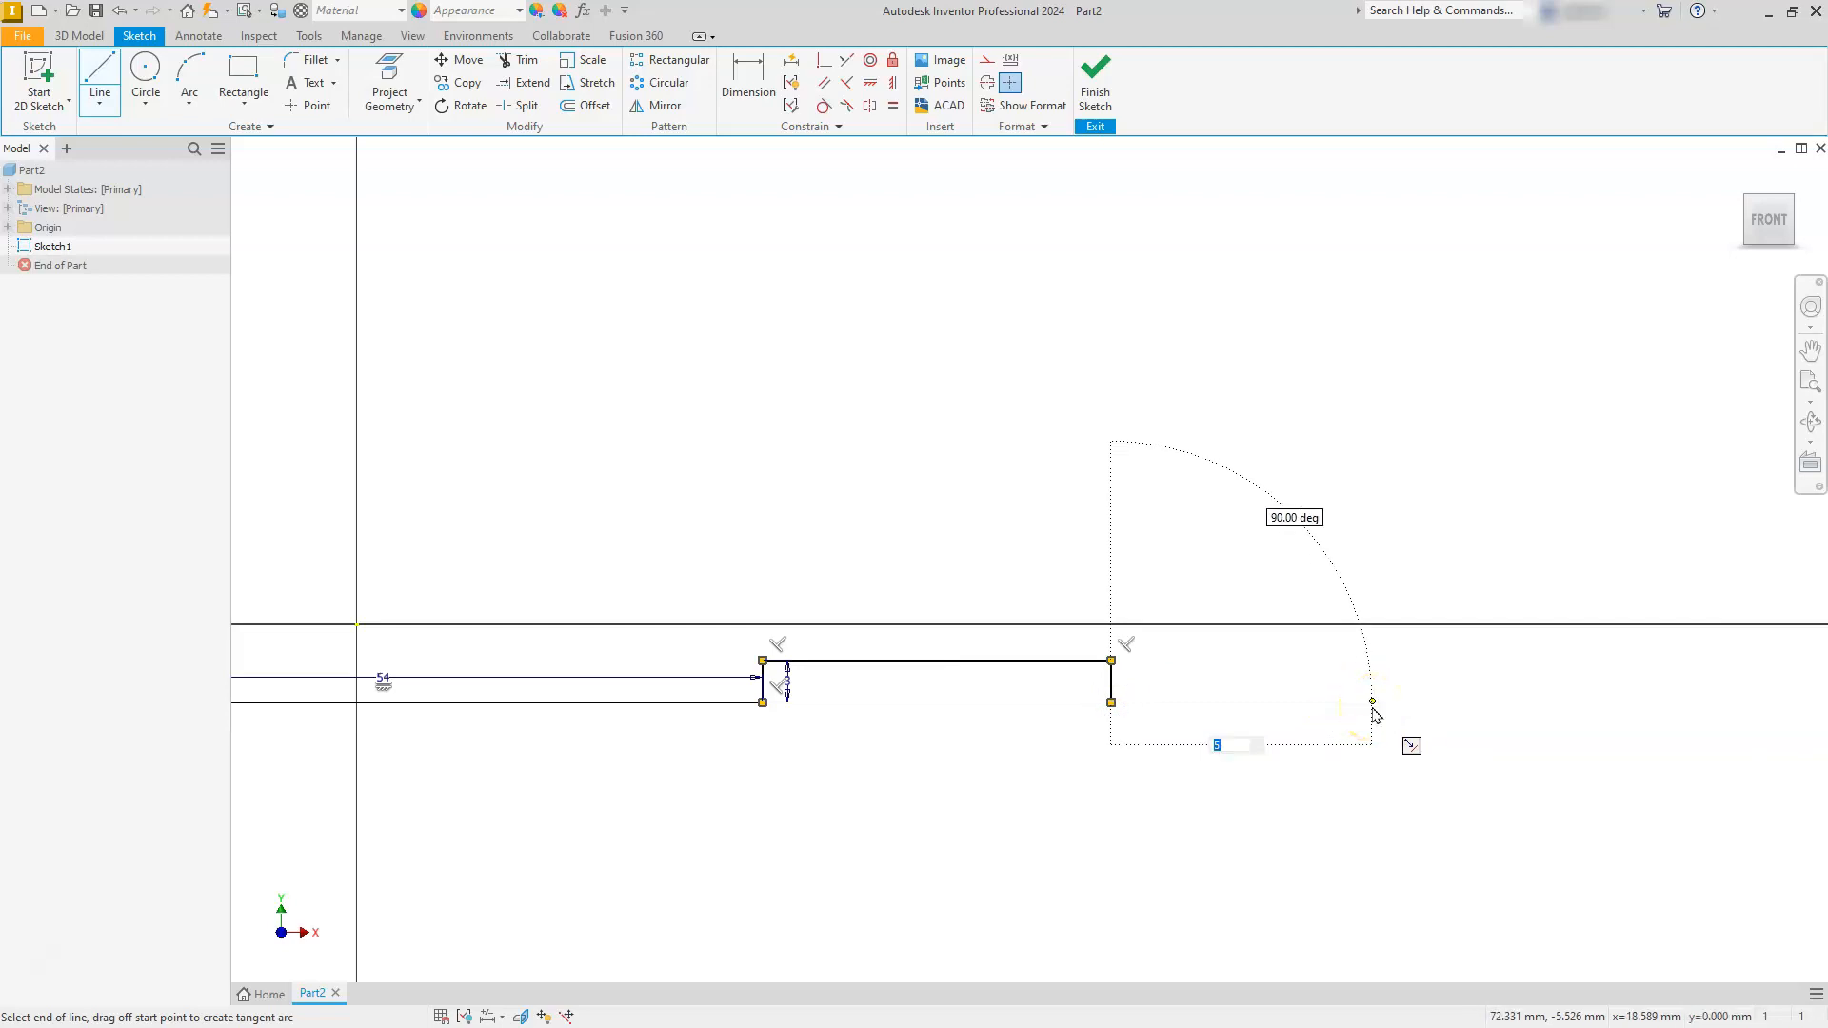
text(54)
key(Return)
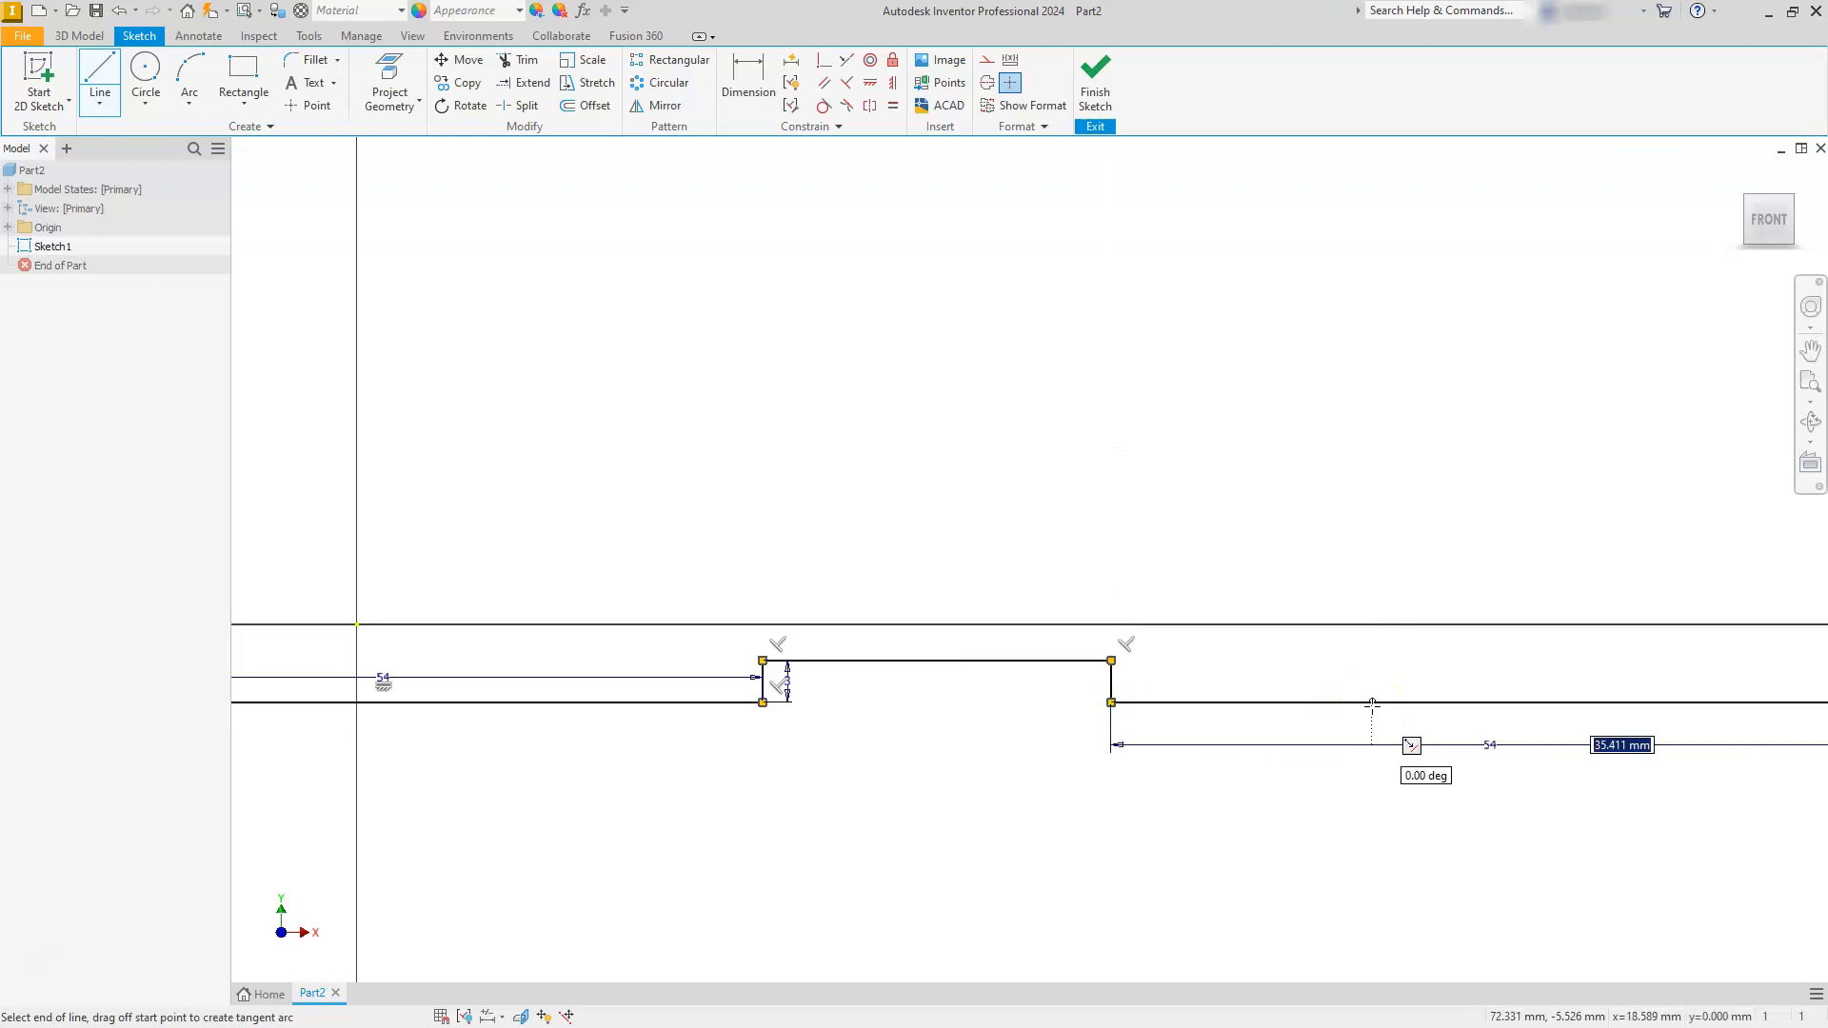
- Add a 12 mm vertical line up from the outline's right end and a 46 mm horizontal line back toward the middle
scroll(1319, 655, down, 3)
scroll(1320, 656, down, 2)
scroll(1324, 656, up, 5)
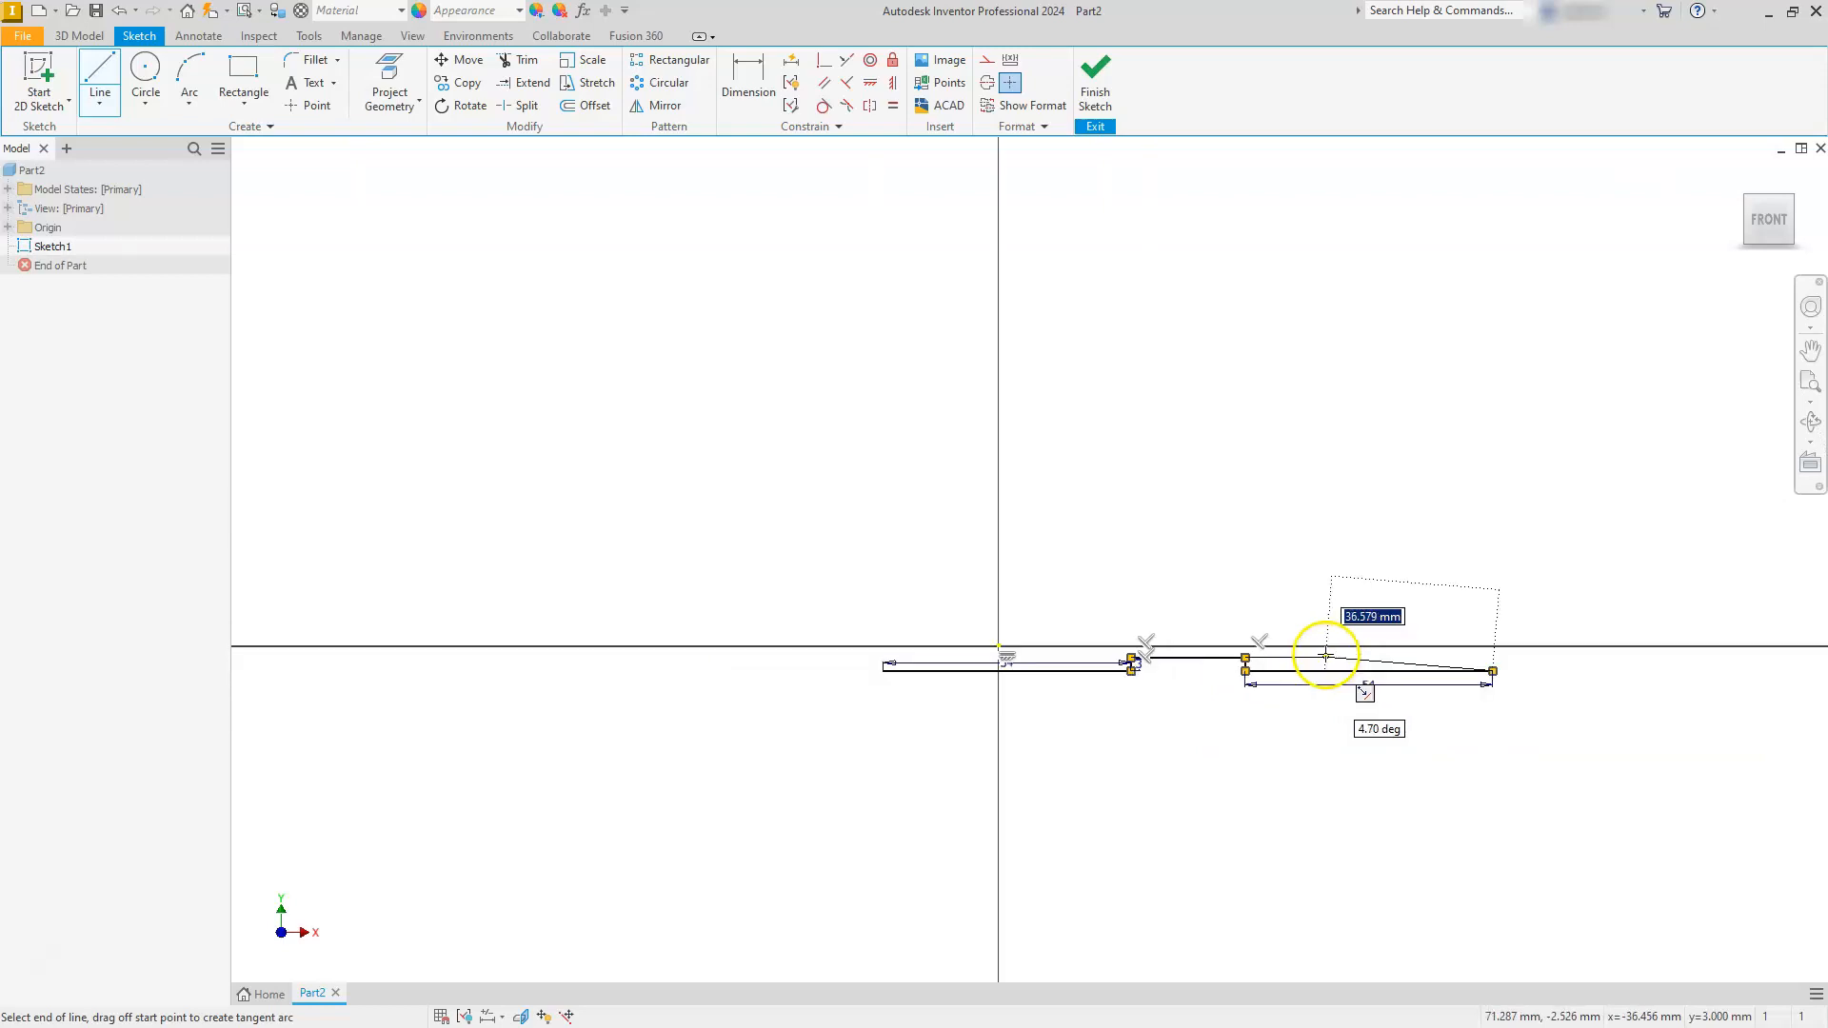
scroll(1326, 657, down, 4)
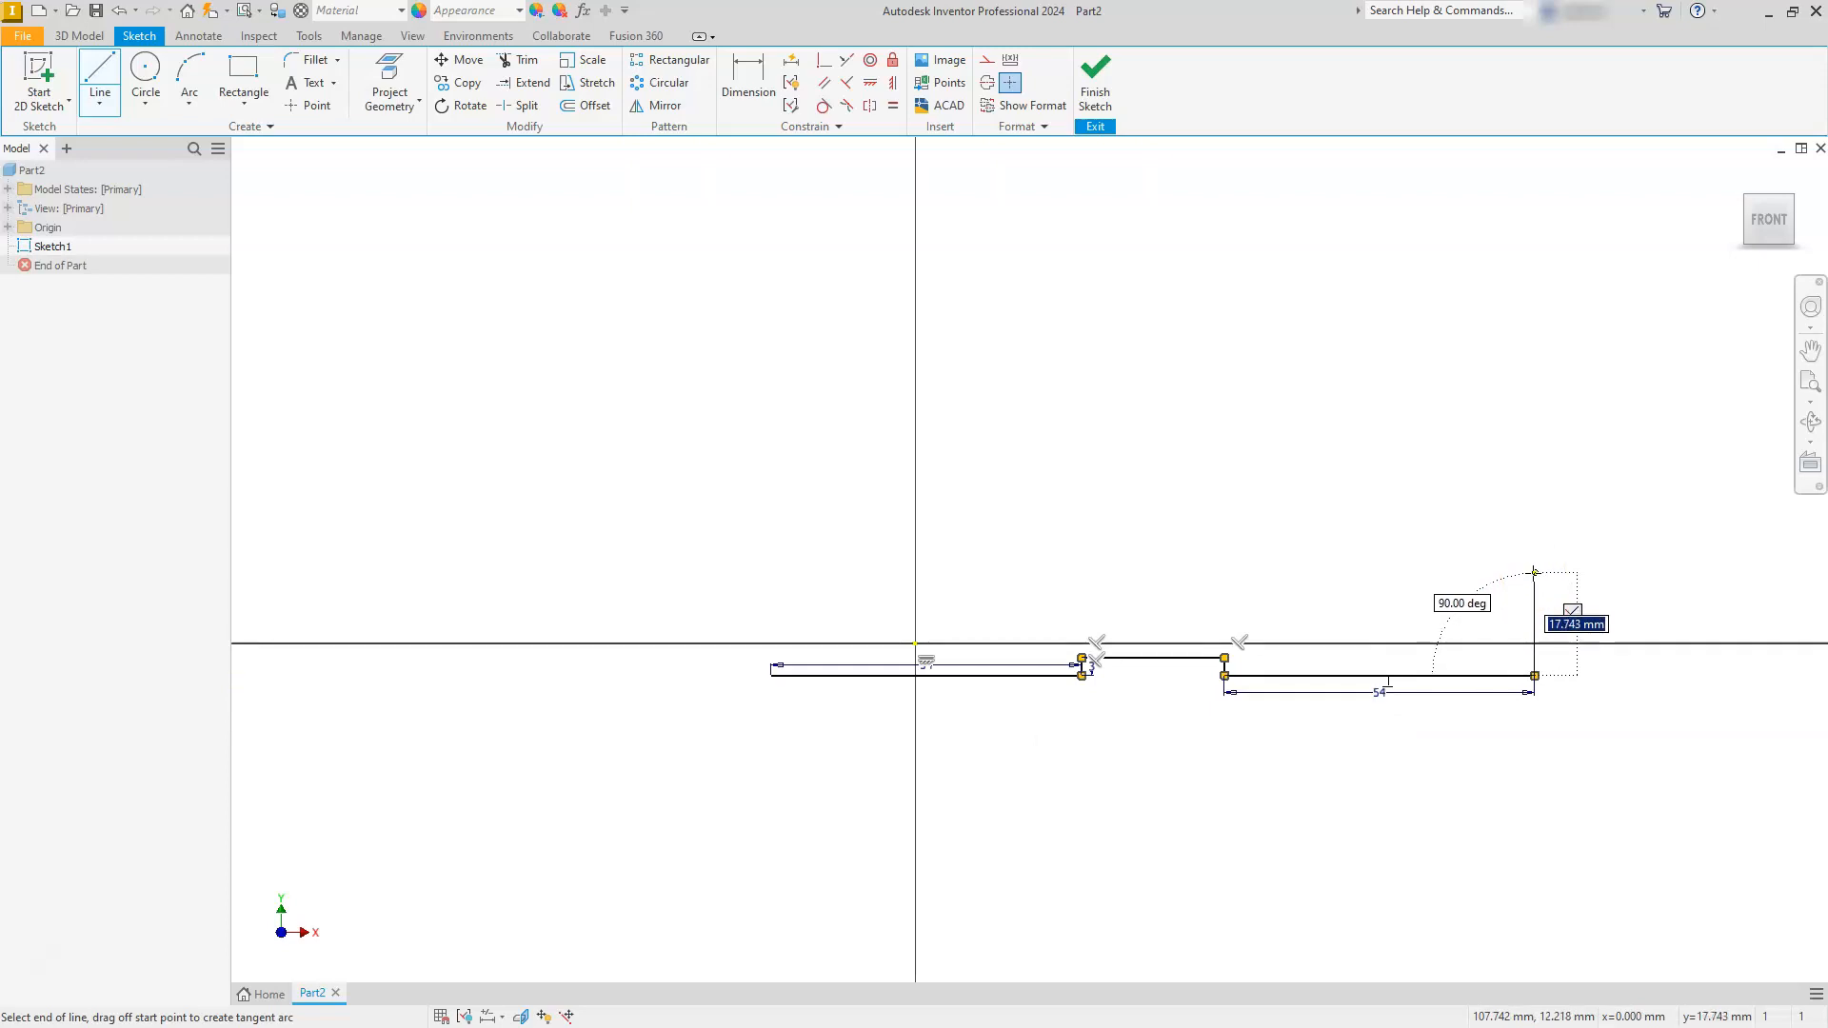
key(Return)
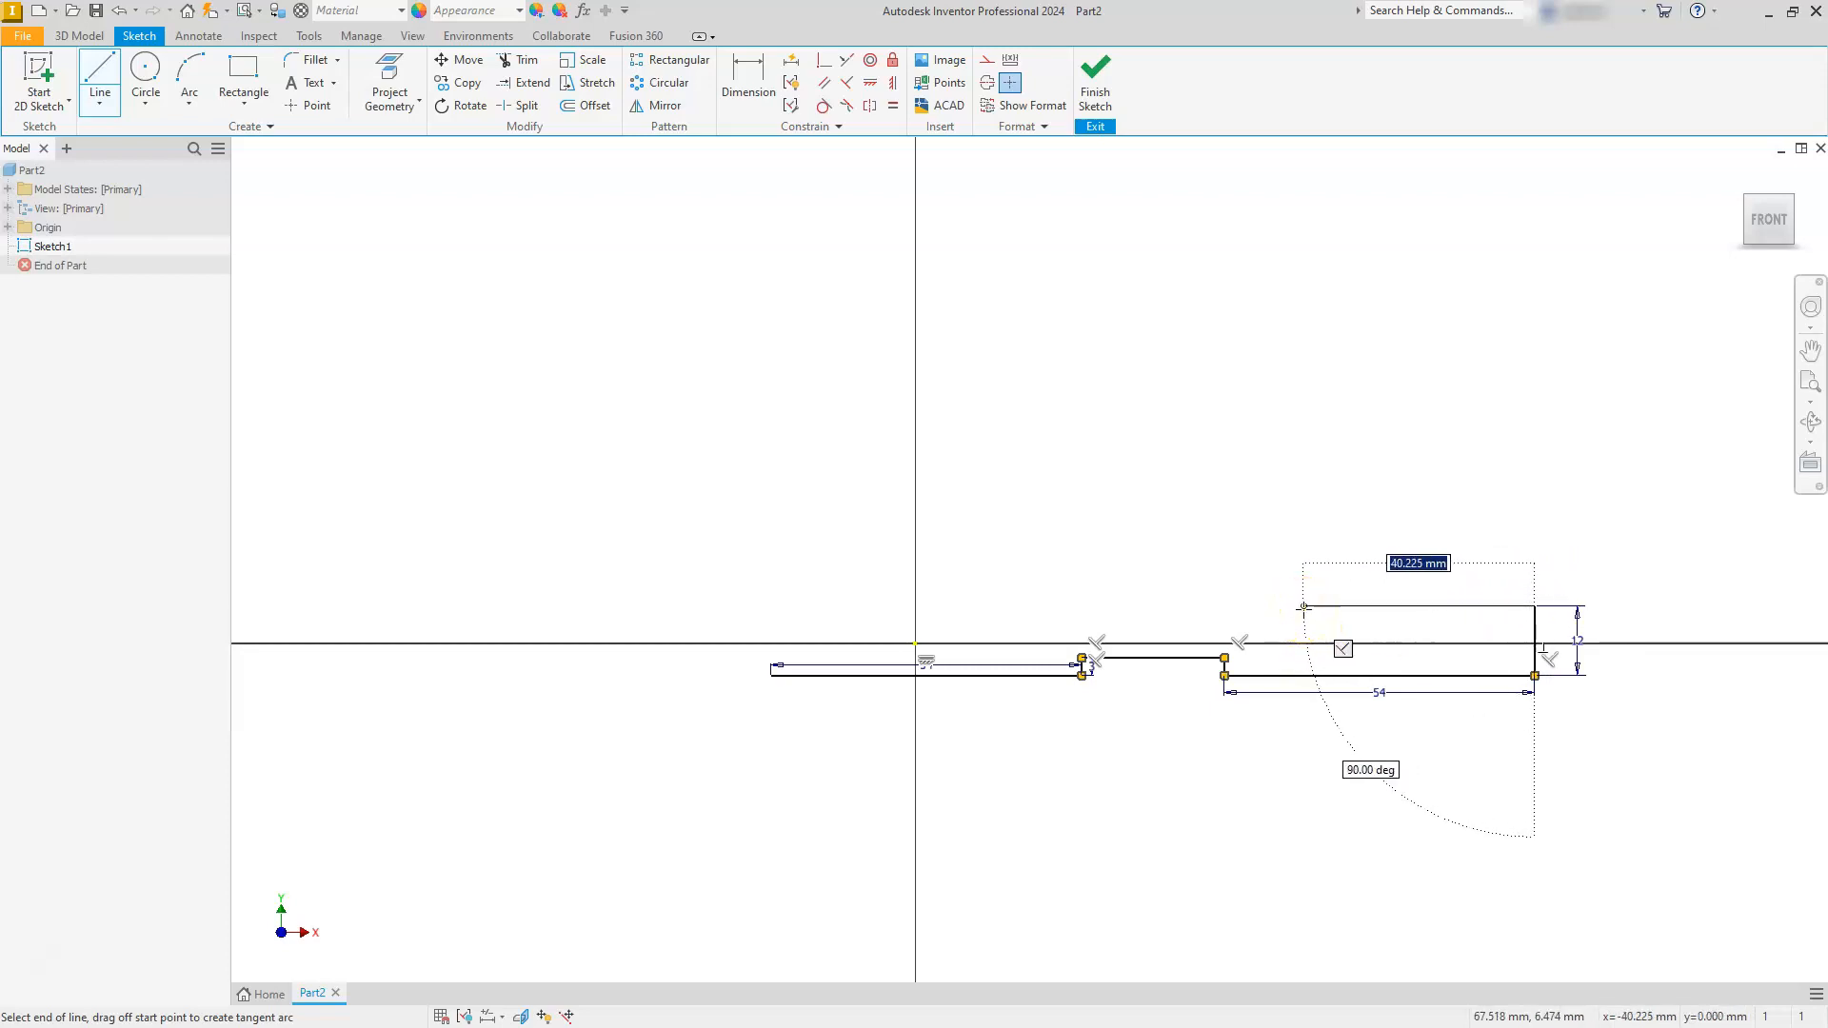
text(46)
key(Return)
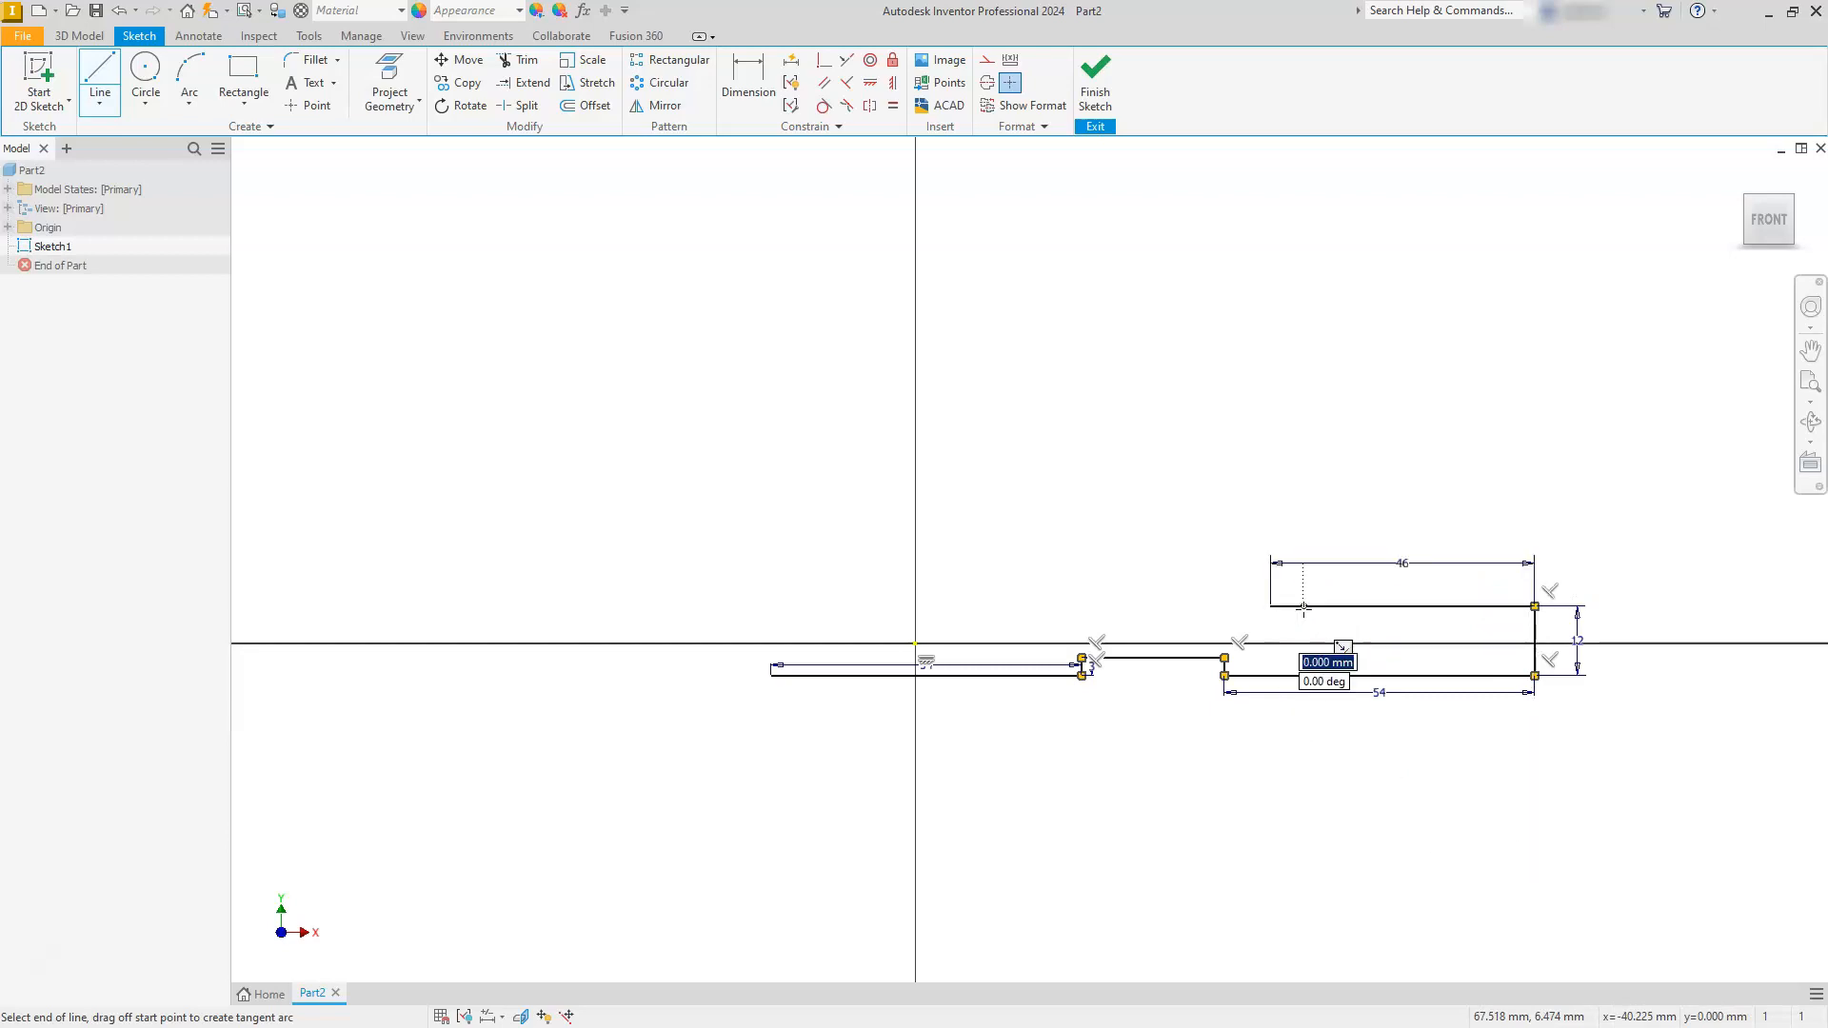
- Draw the raised middle section about 41 mm wide and 14 mm high, and close the outline along the left end
click(1269, 527)
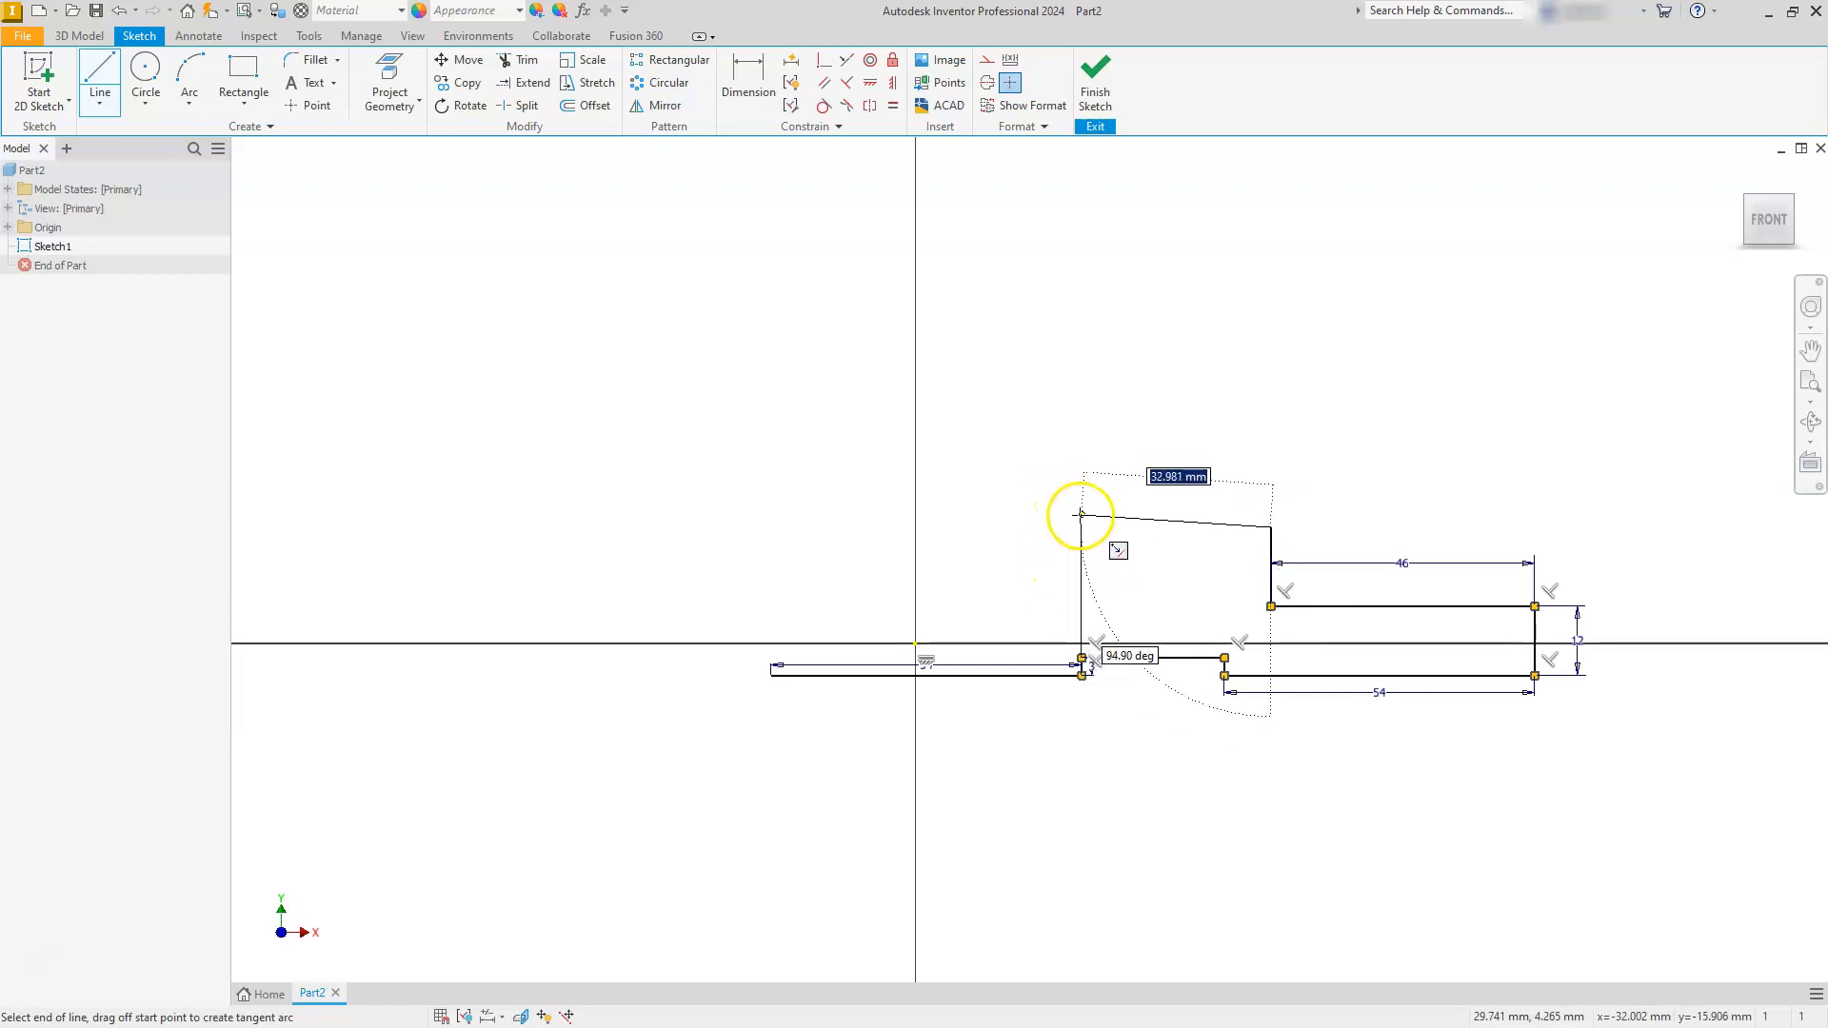
click(1033, 527)
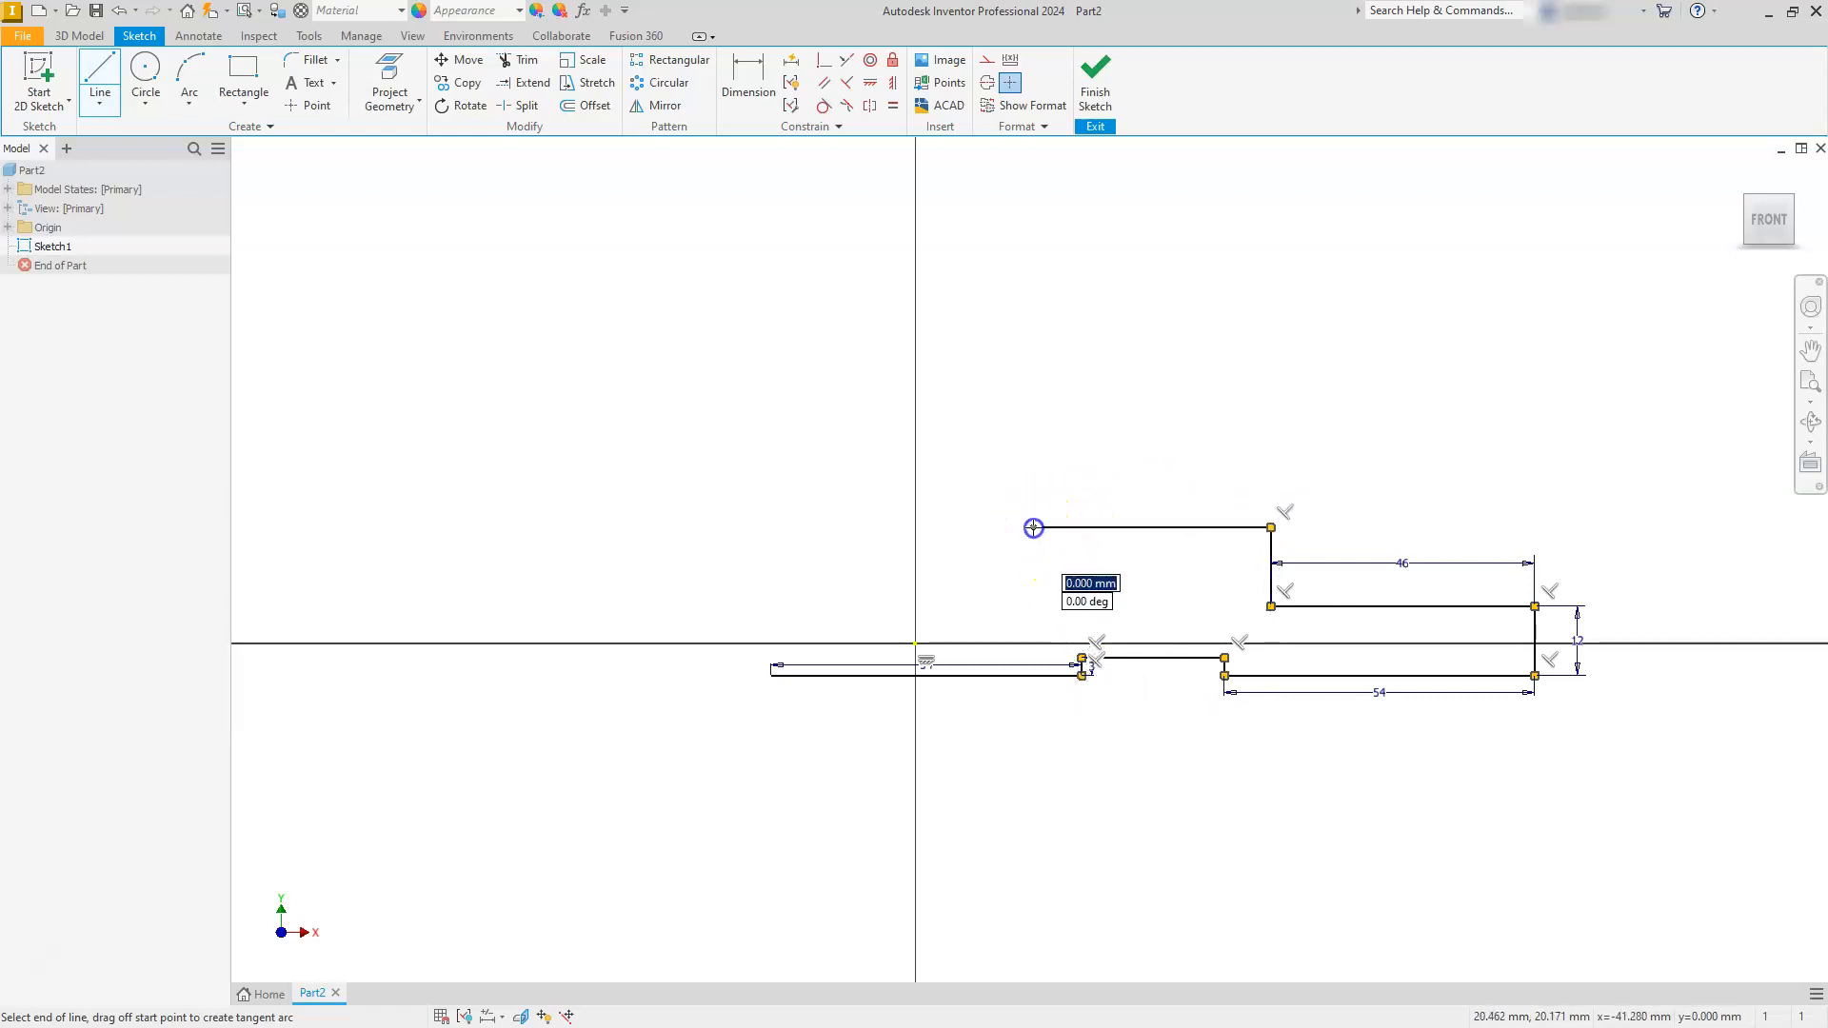
click(1033, 606)
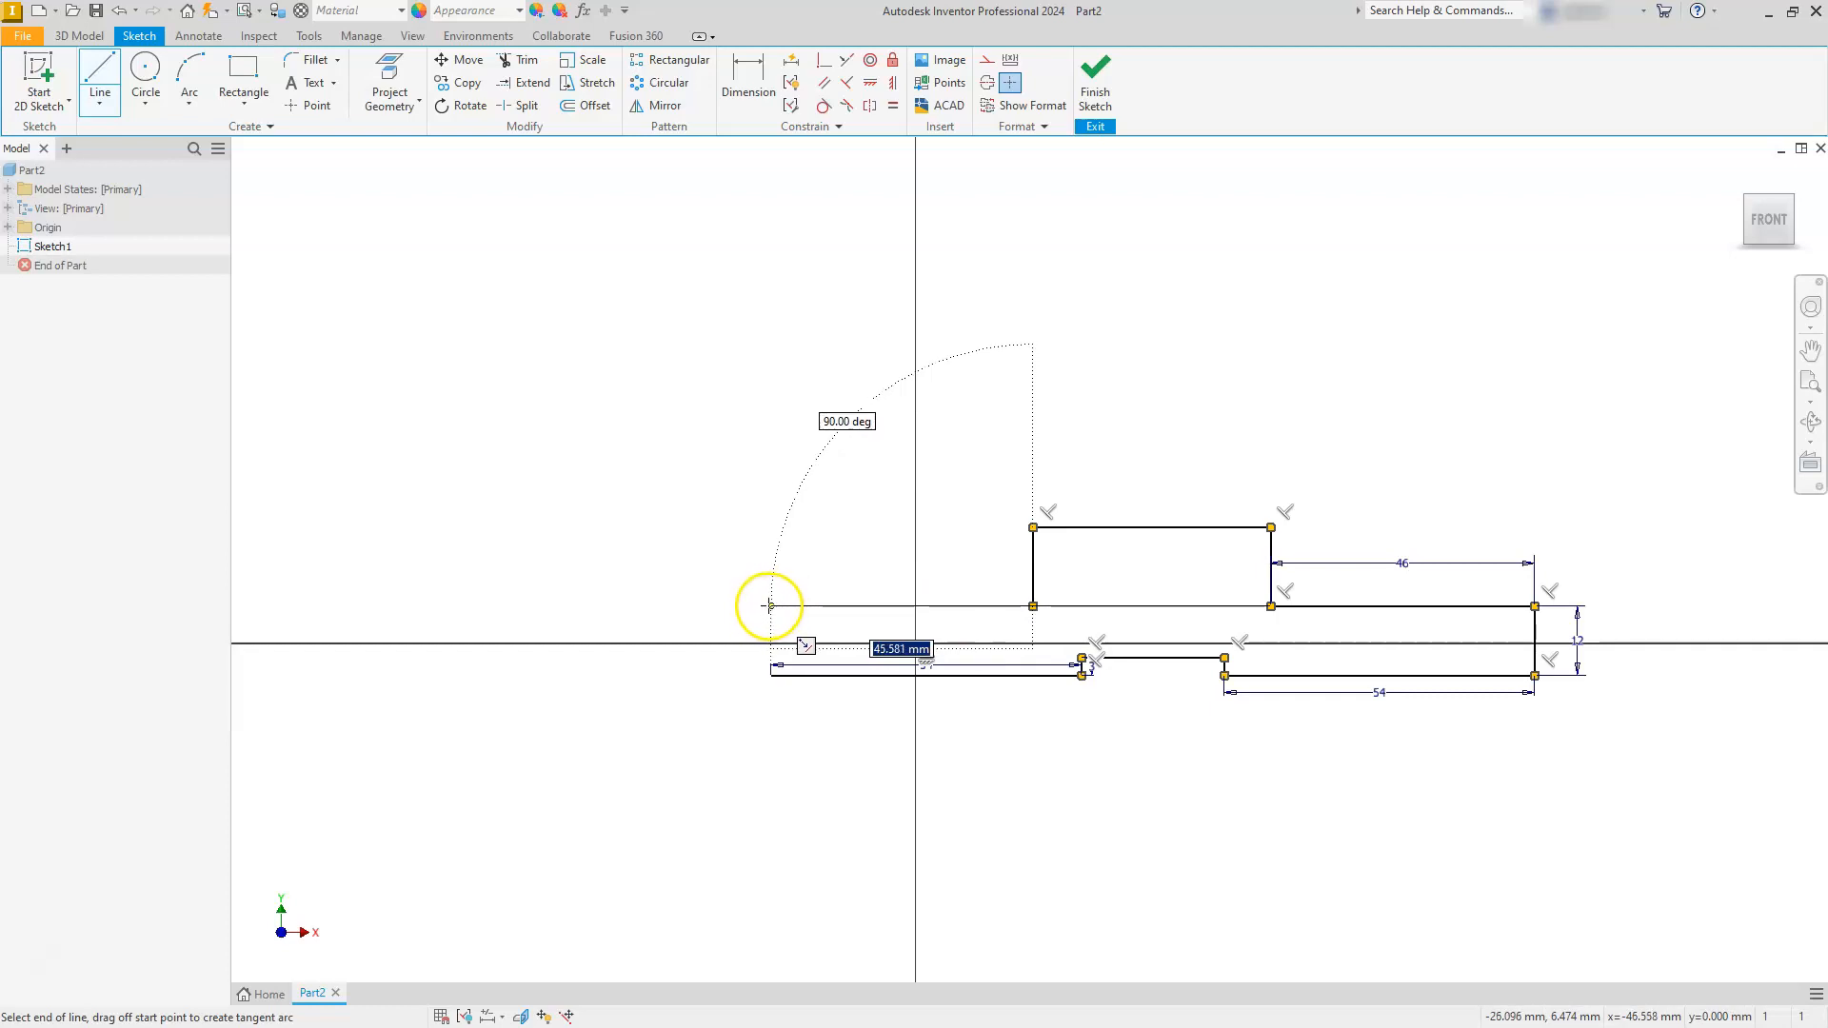
click(770, 606)
click(771, 675)
key(Escape)
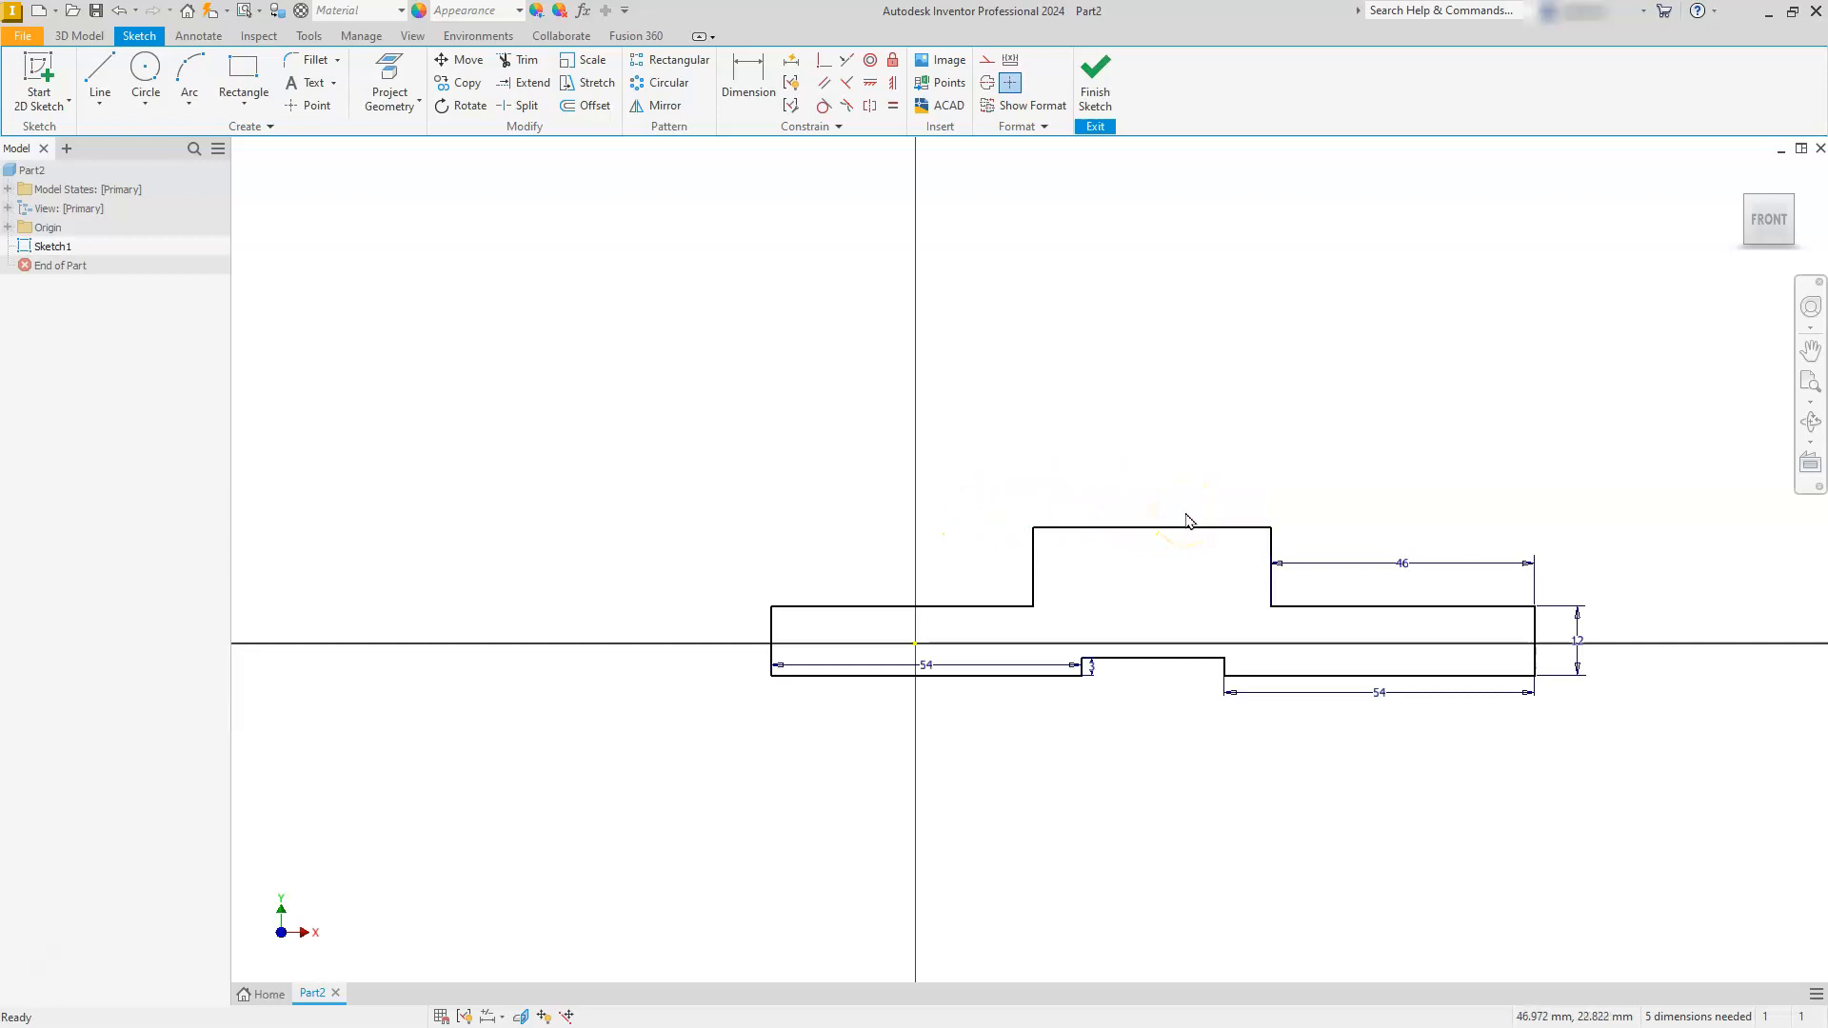
- Dimension the overall width between the outline's left and right end lines as 158 mm
click(743, 76)
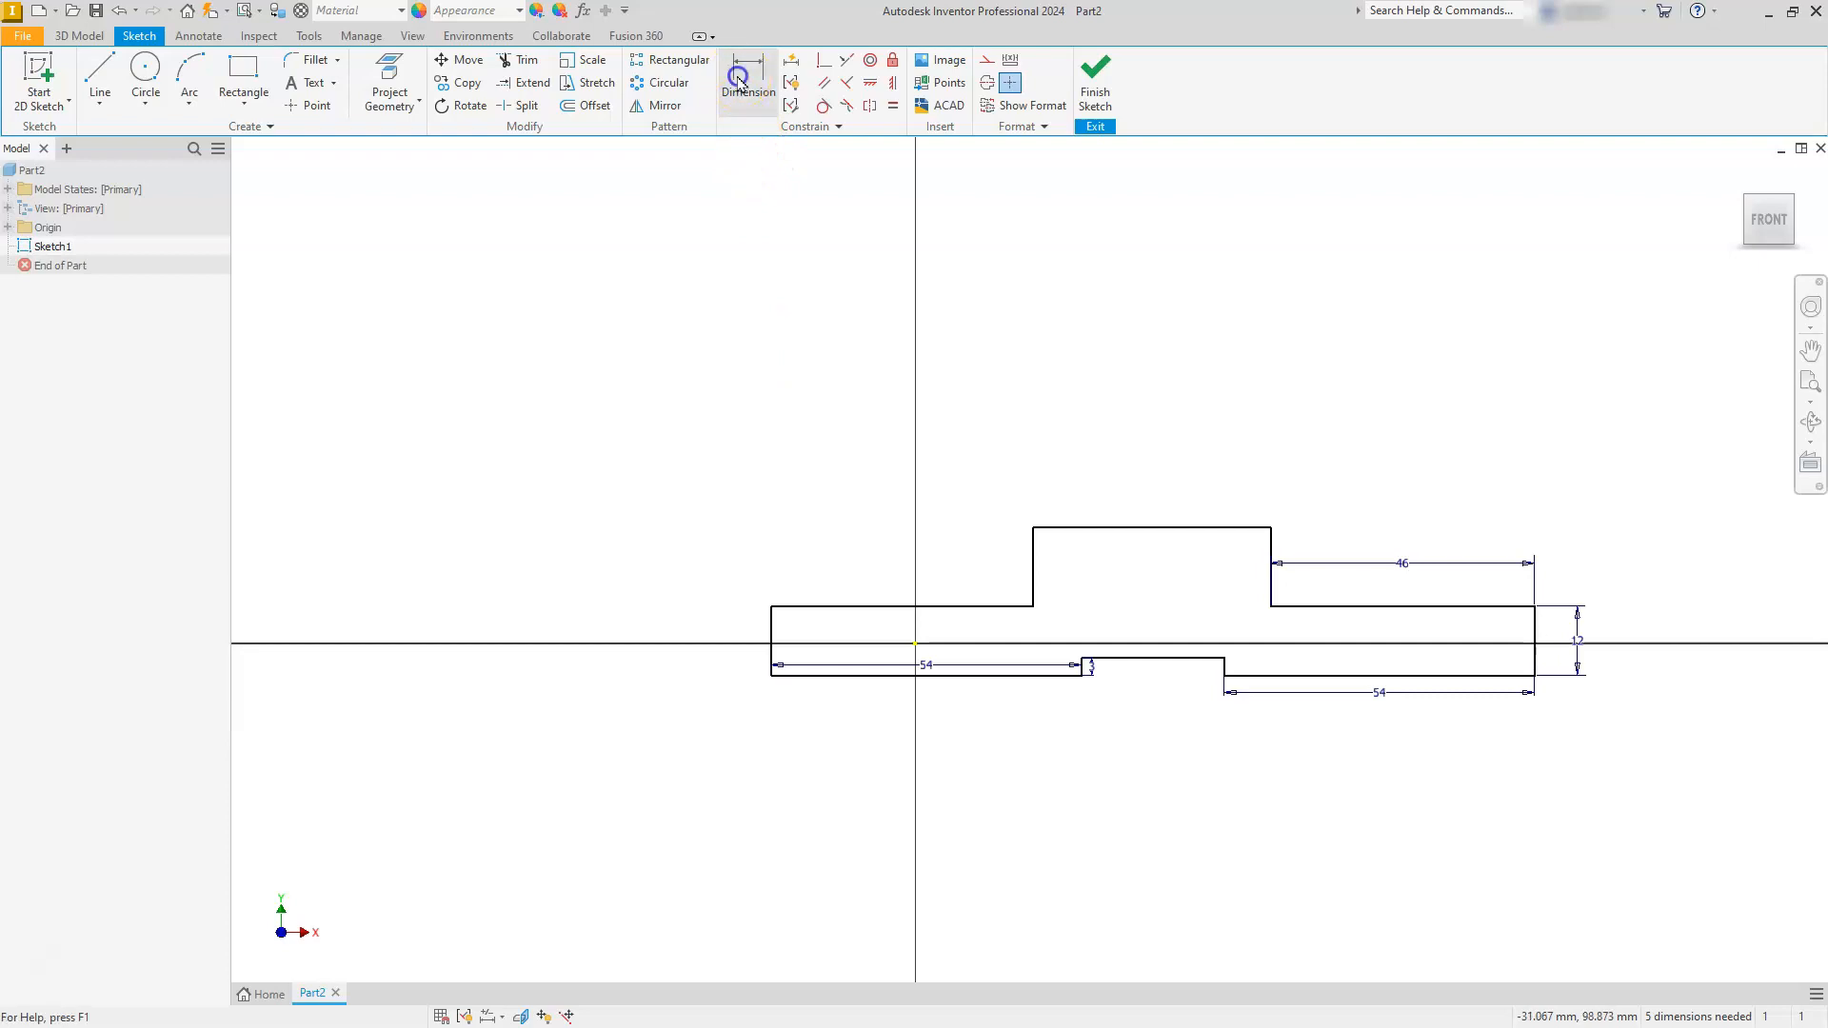
click(774, 627)
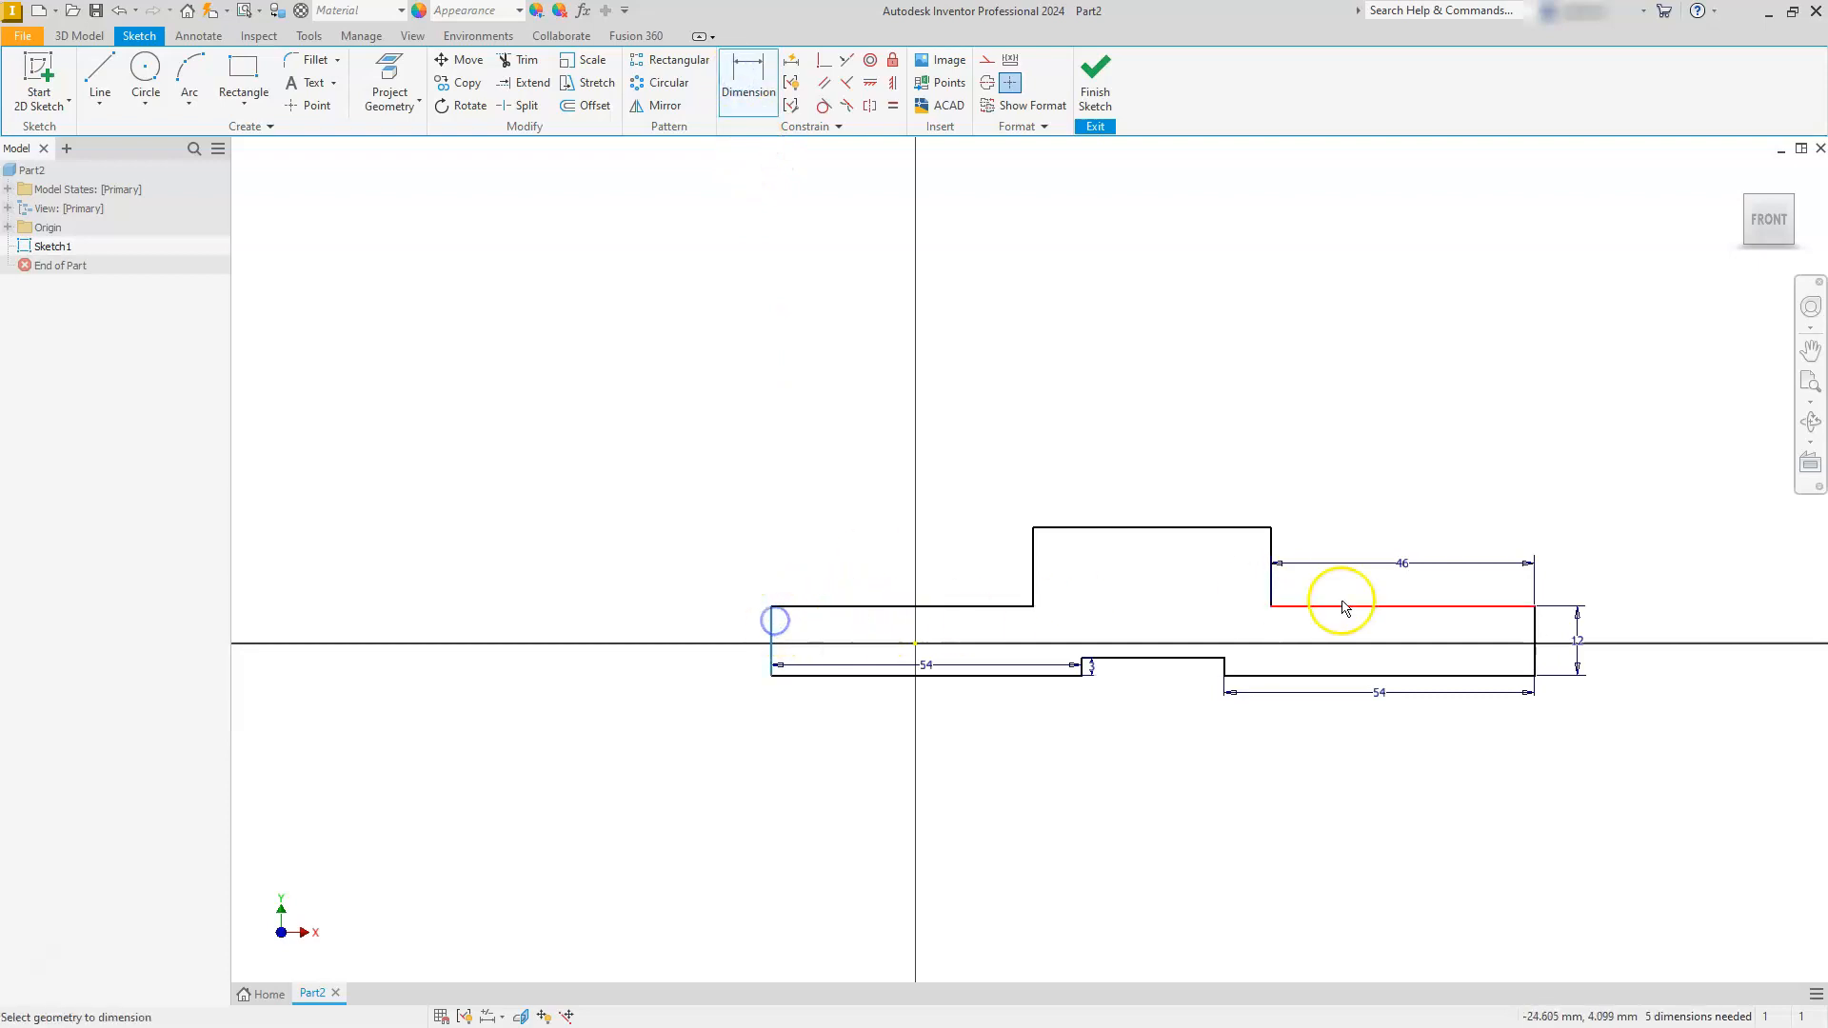
click(1533, 634)
click(1150, 382)
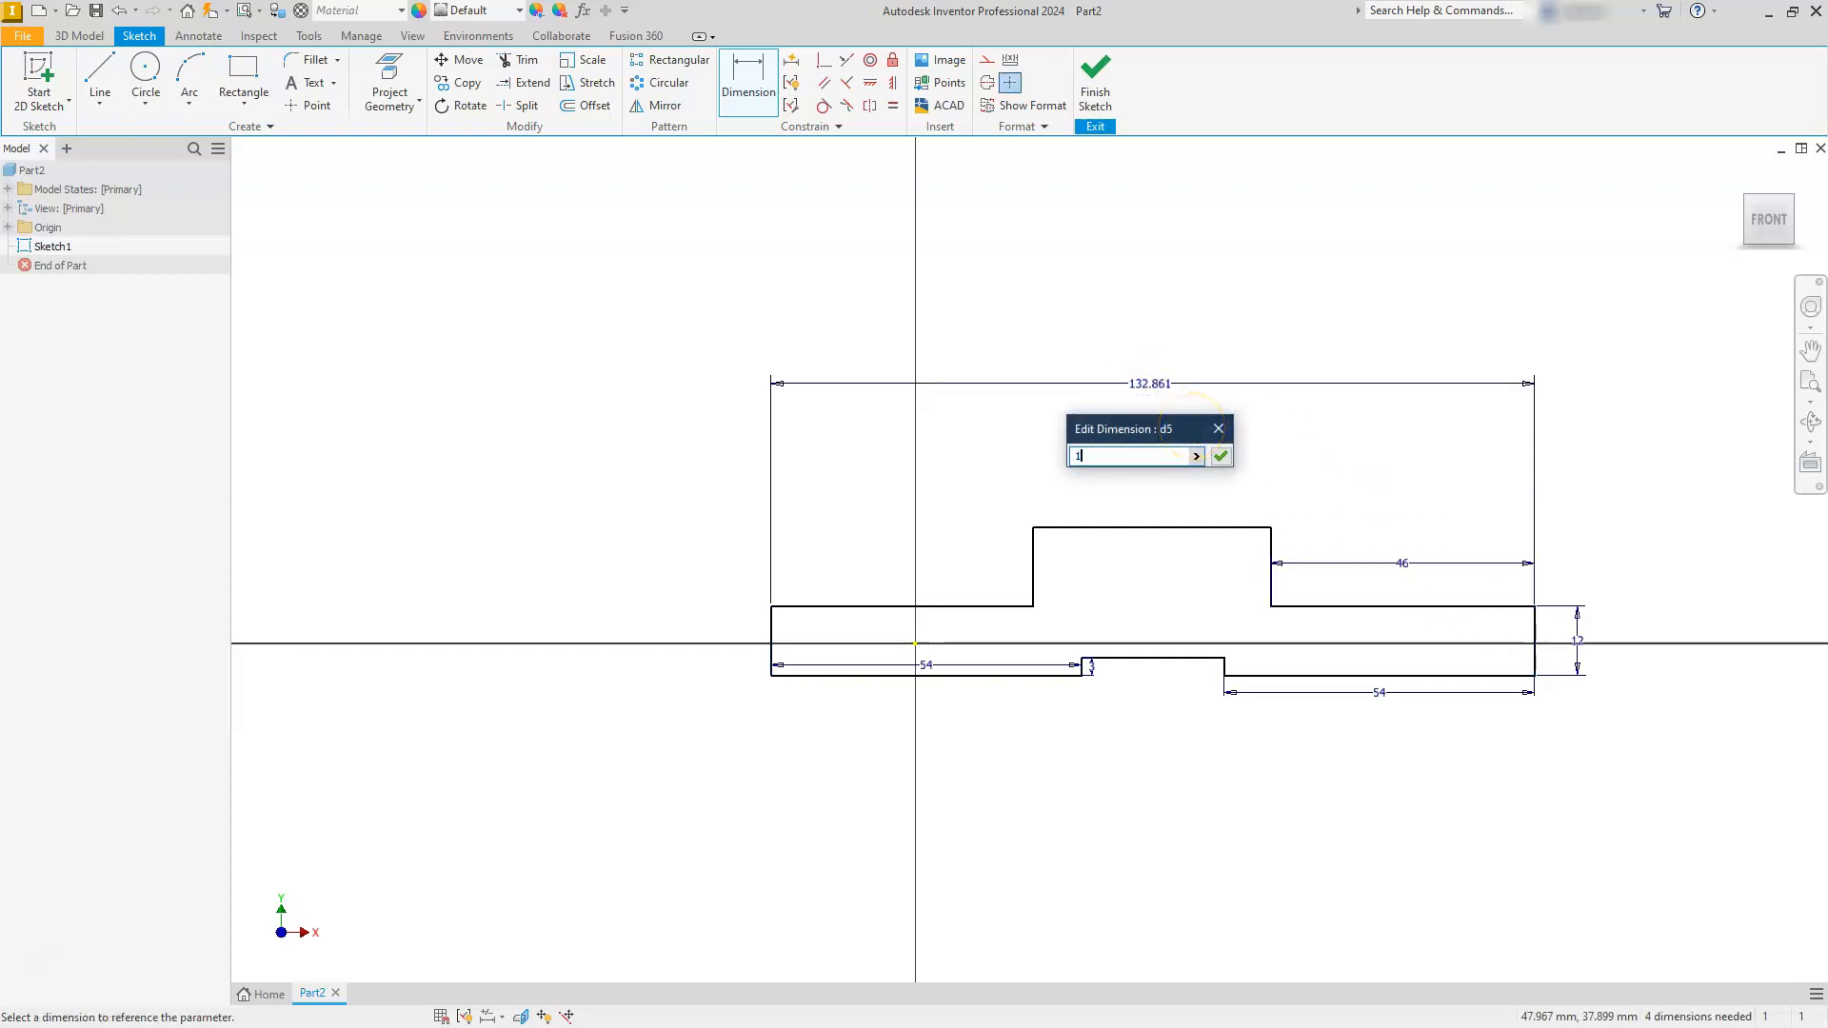
key(Return)
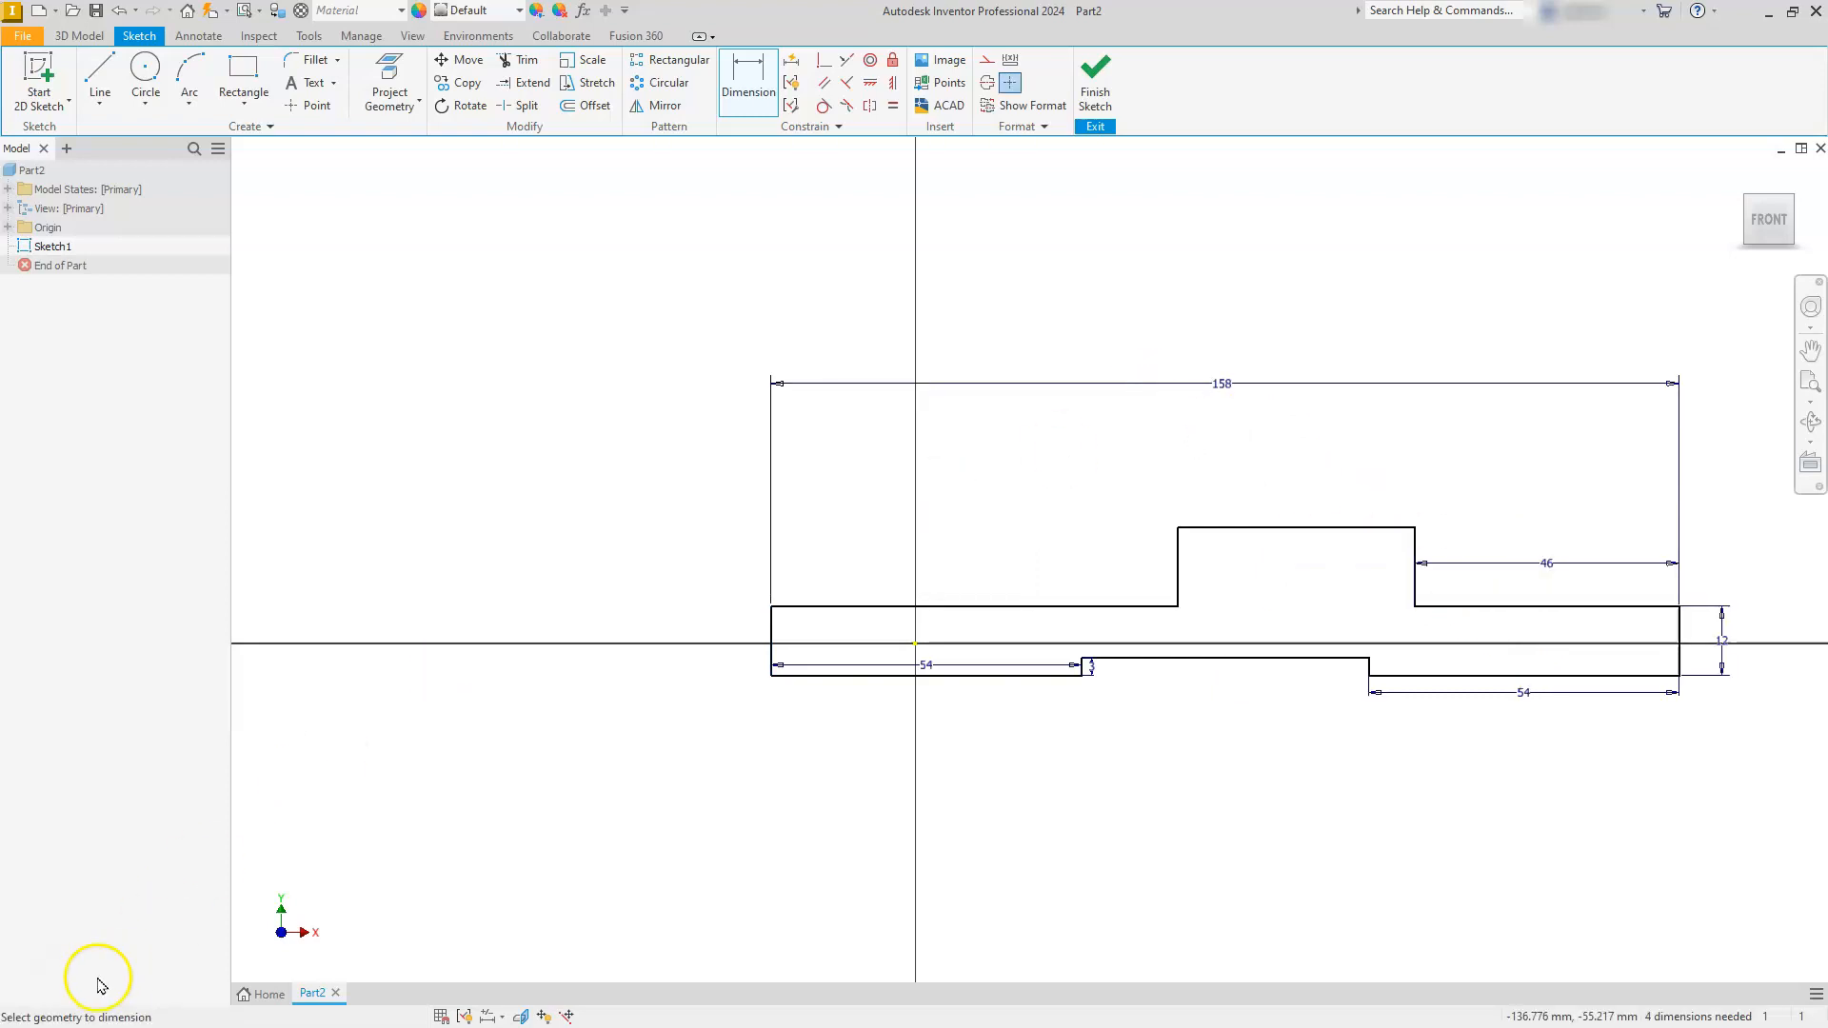
- Switch to the PDF drawing and highlight the base's two 54 dimensions, right-hand 46, 3, 12 and (158)
key(alt+Tab)
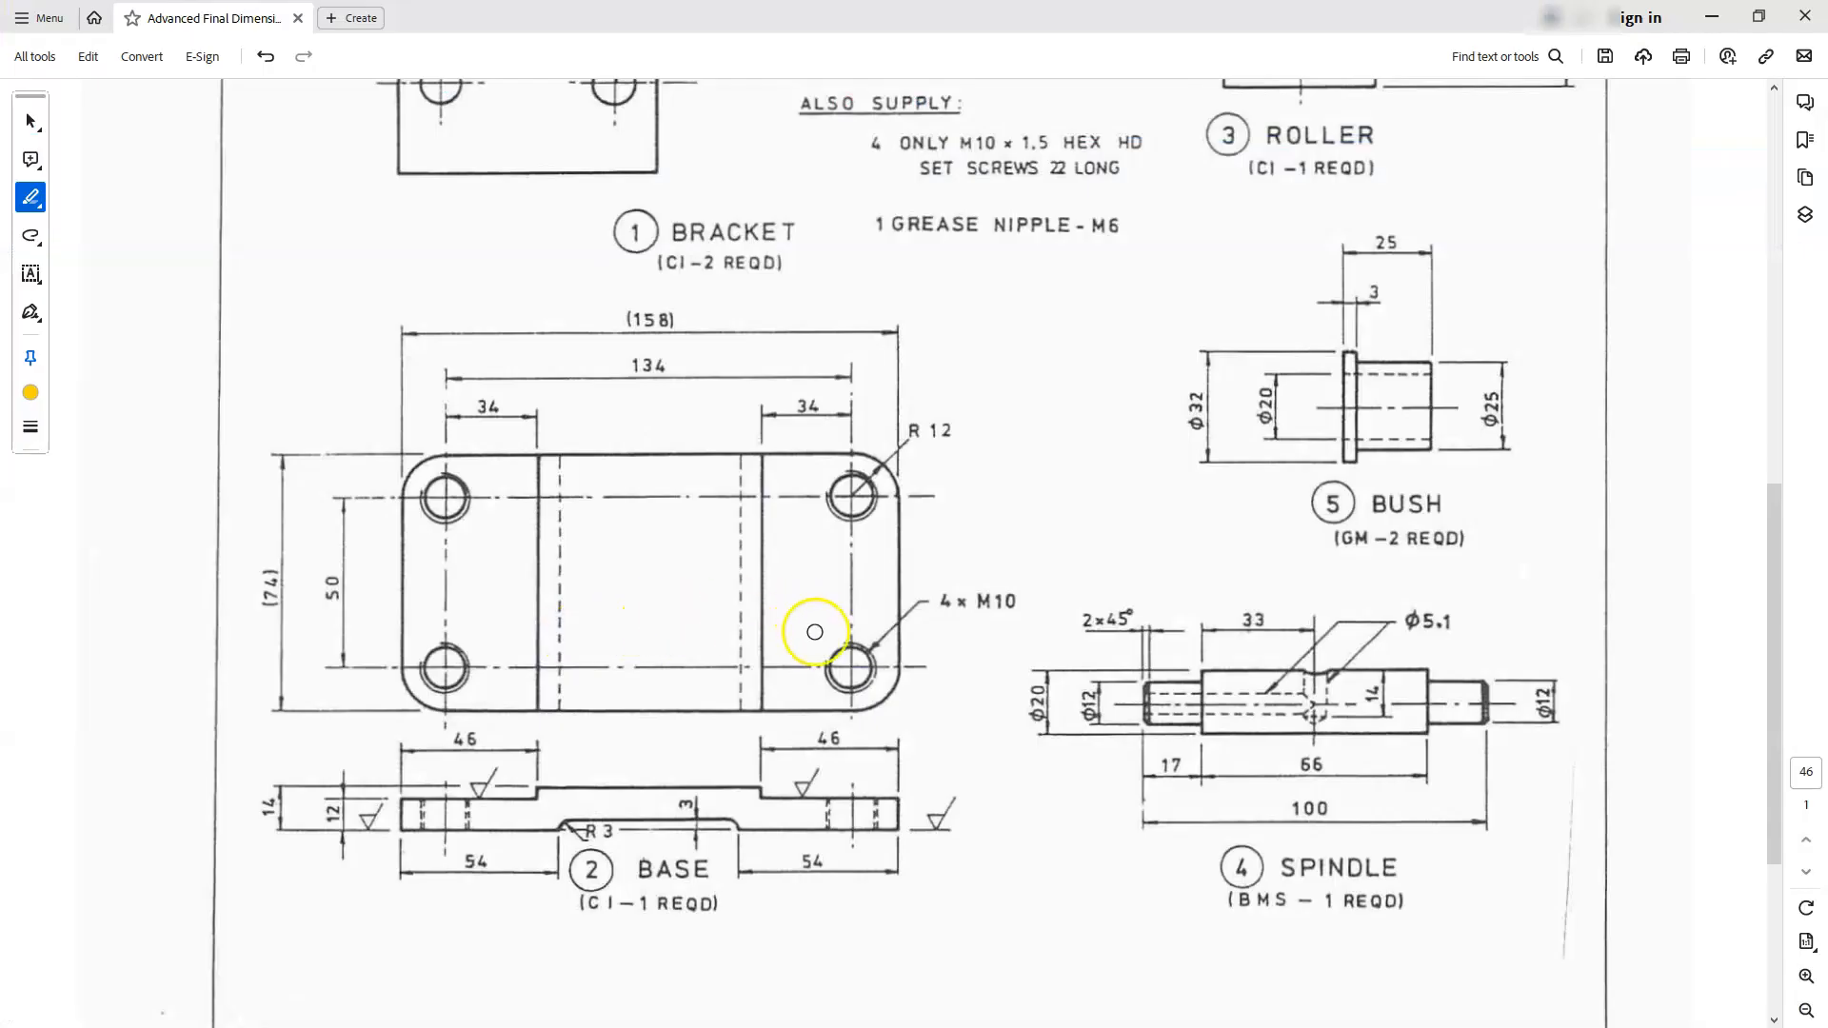
drag(464, 861, 501, 861)
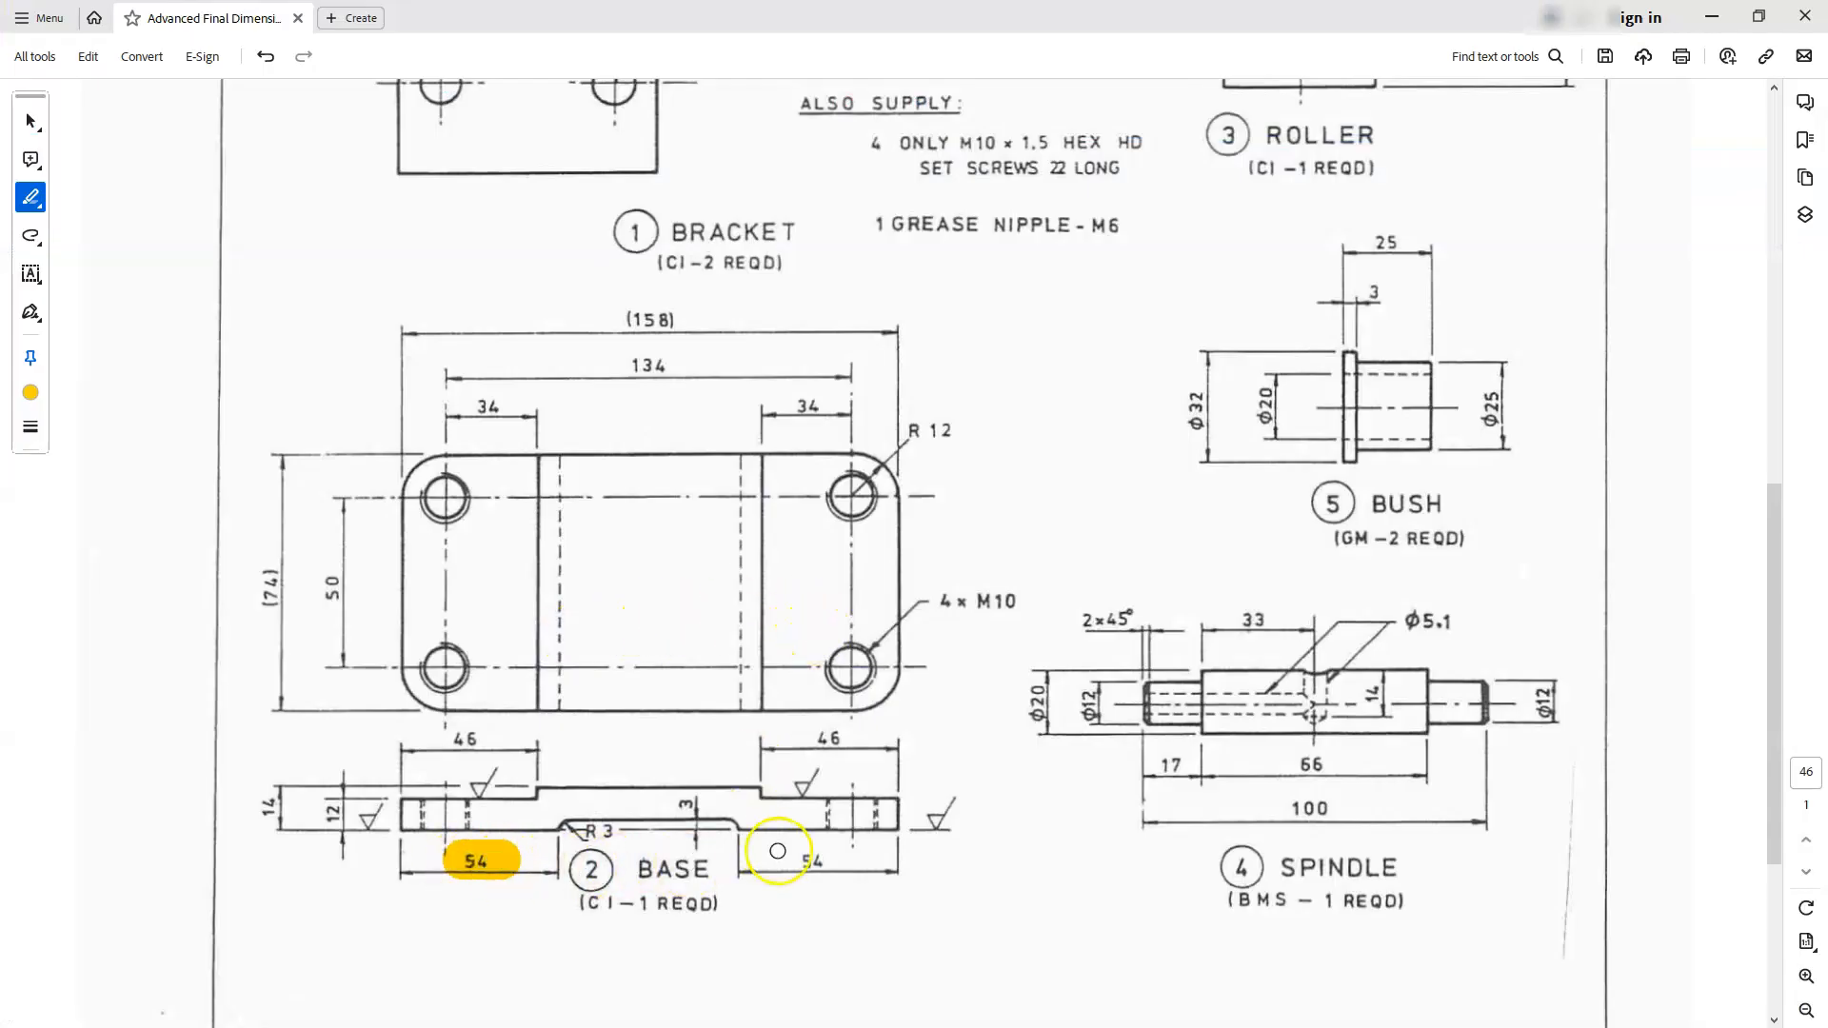
drag(800, 863, 844, 863)
drag(801, 738, 851, 742)
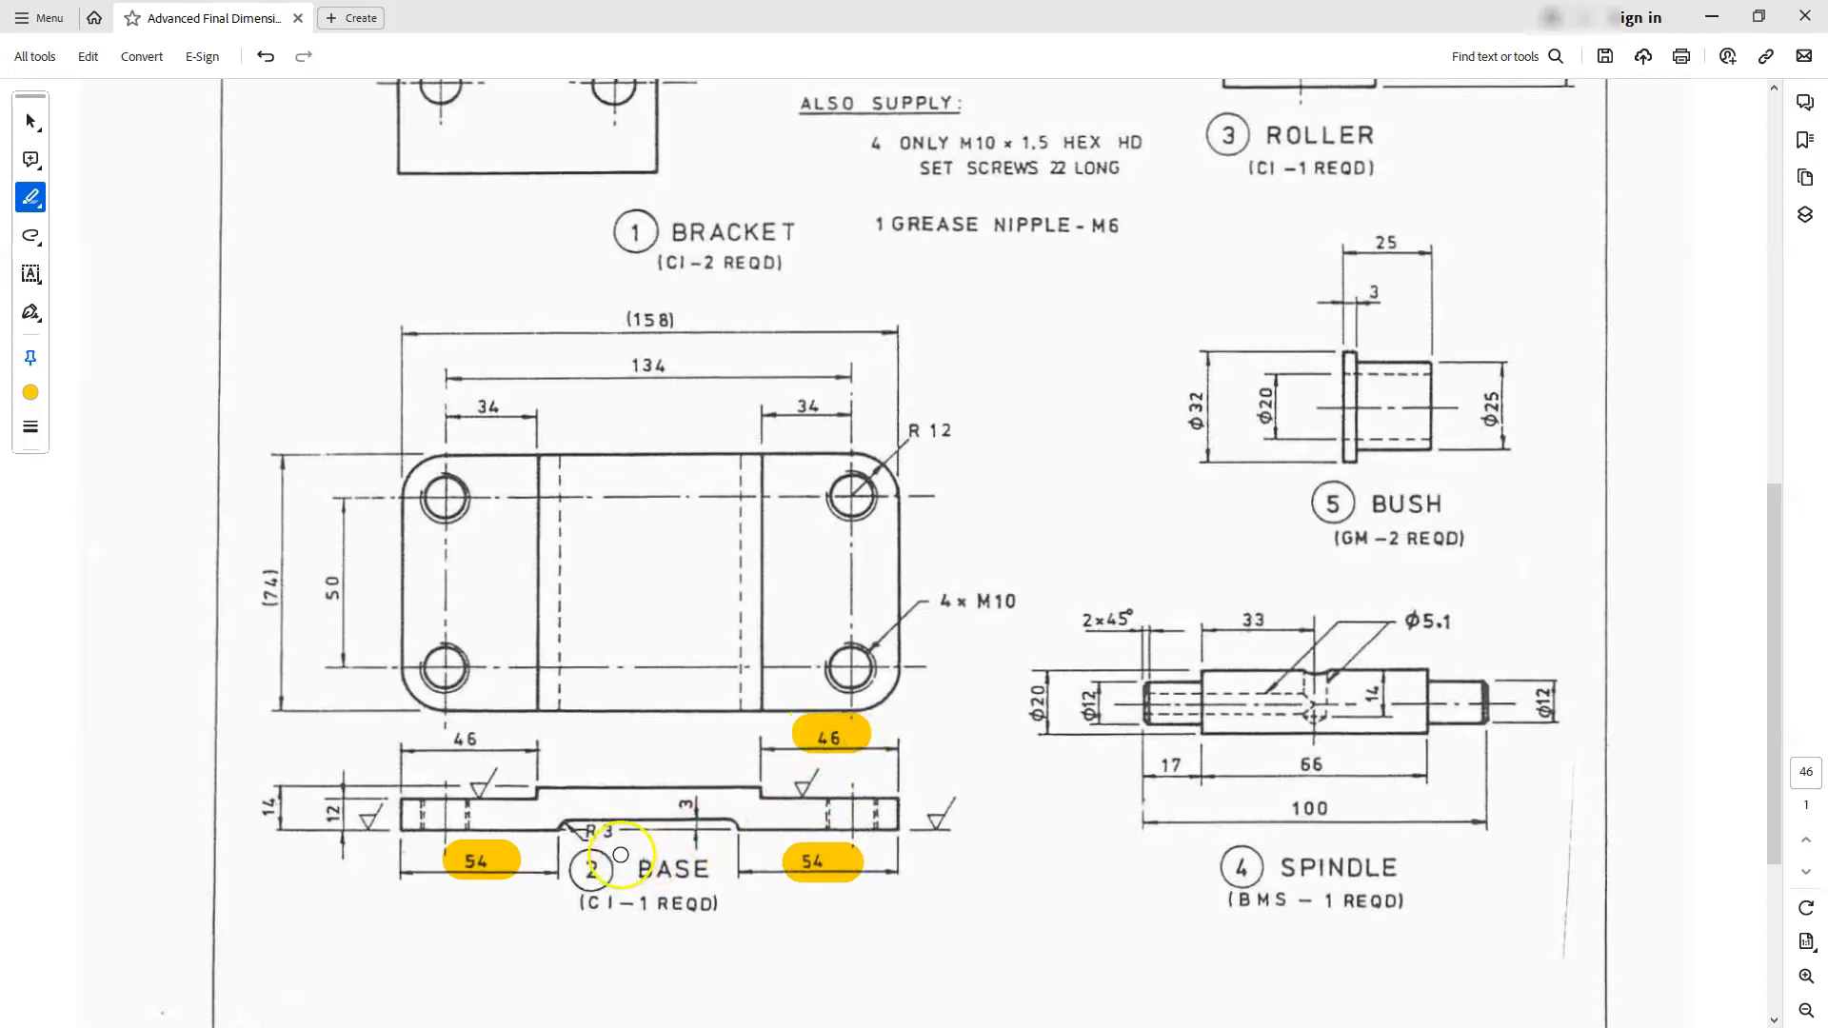
drag(687, 802, 688, 834)
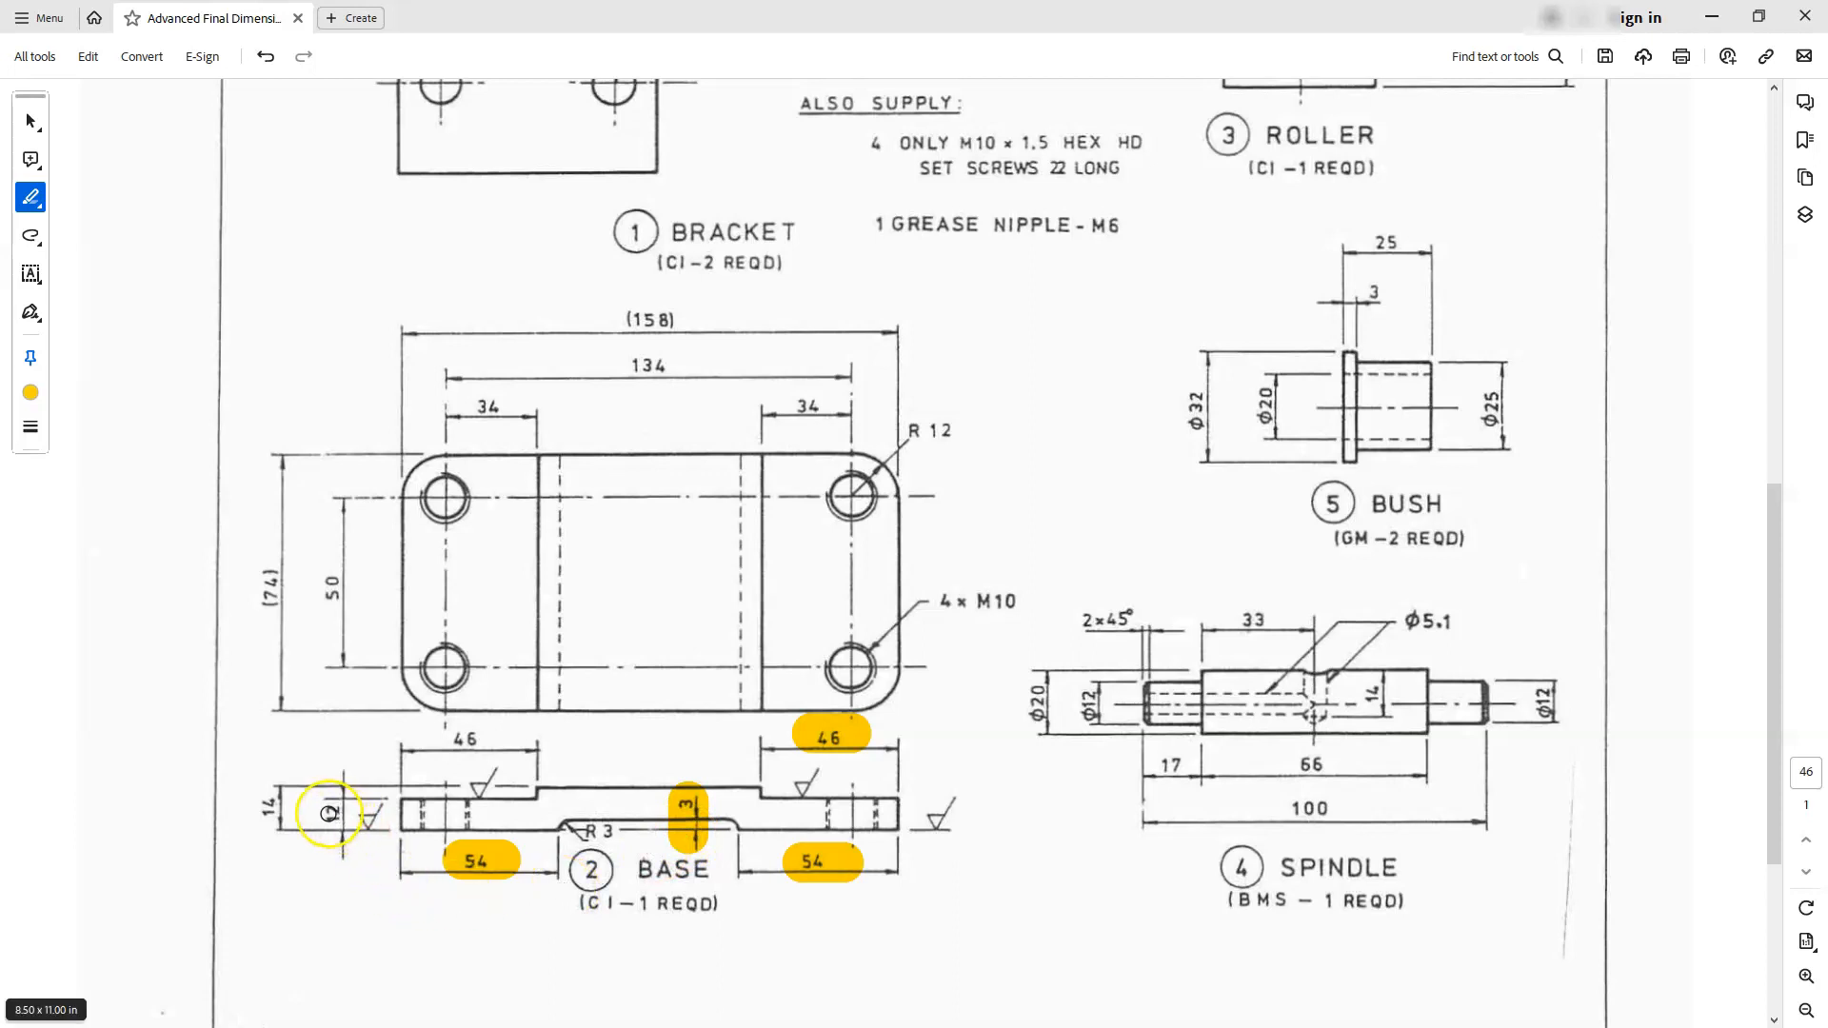
drag(329, 814, 335, 818)
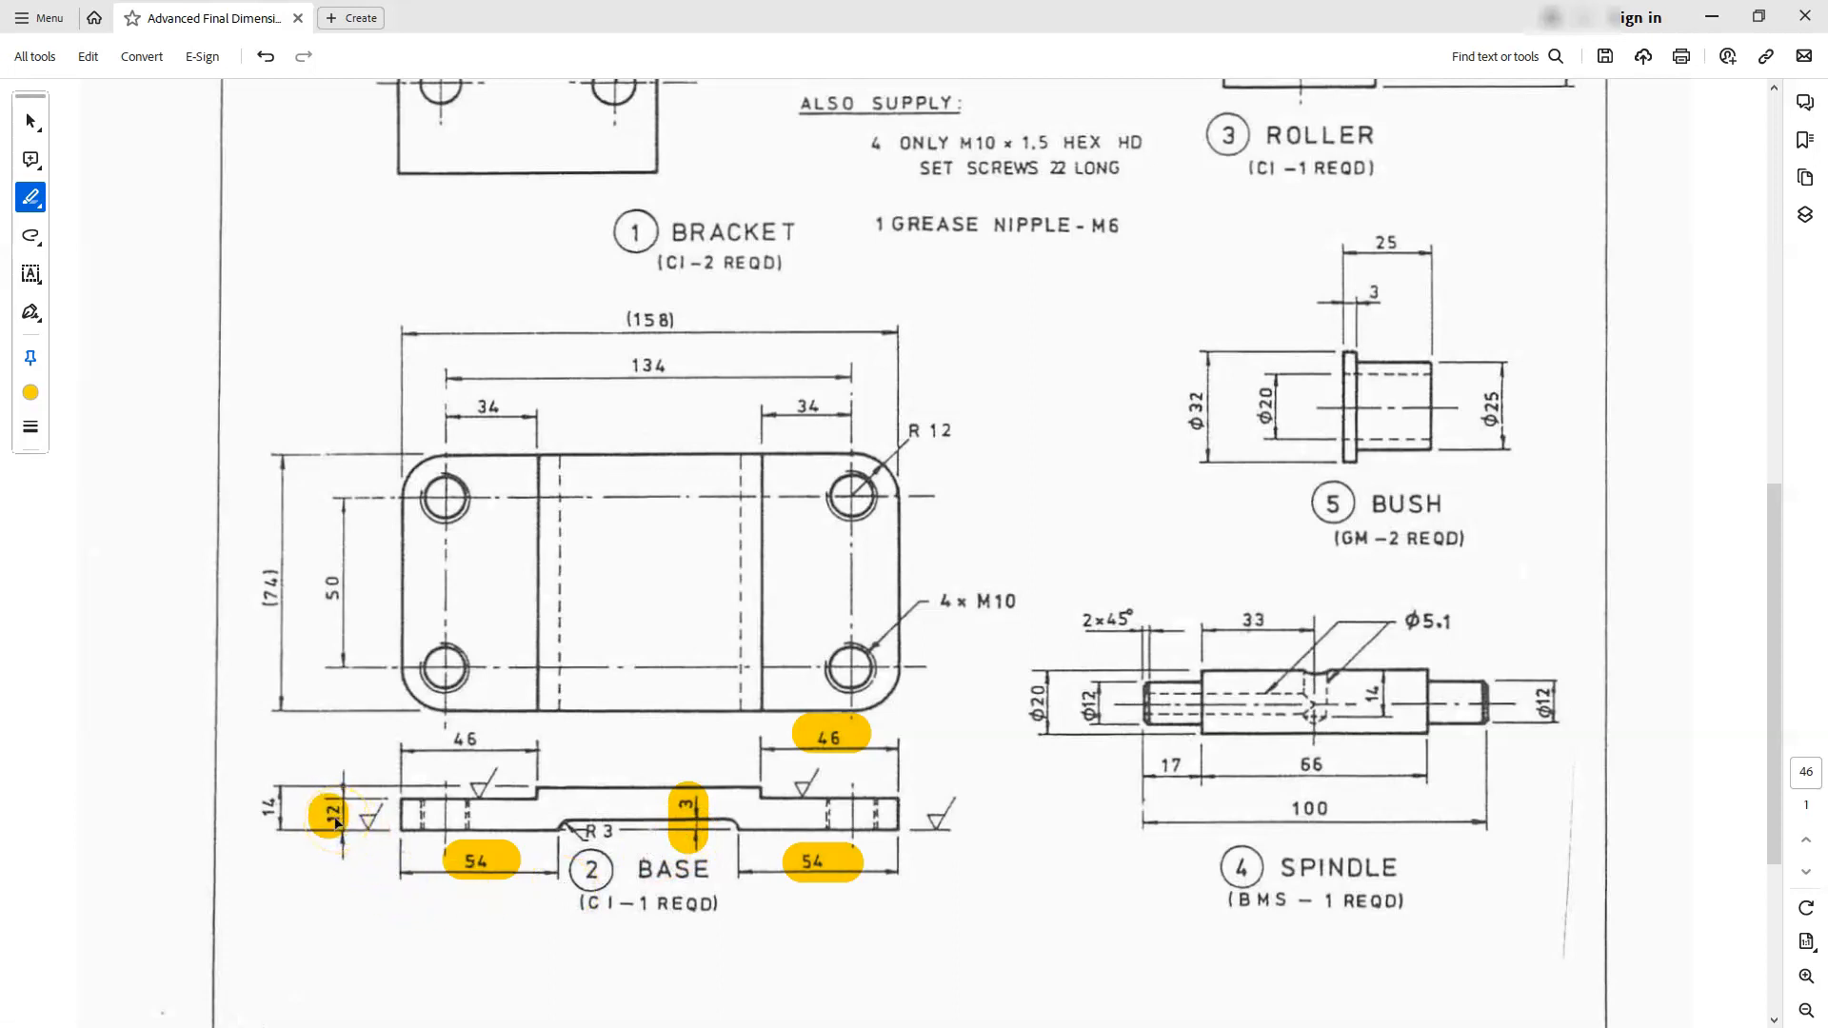
drag(628, 320, 674, 320)
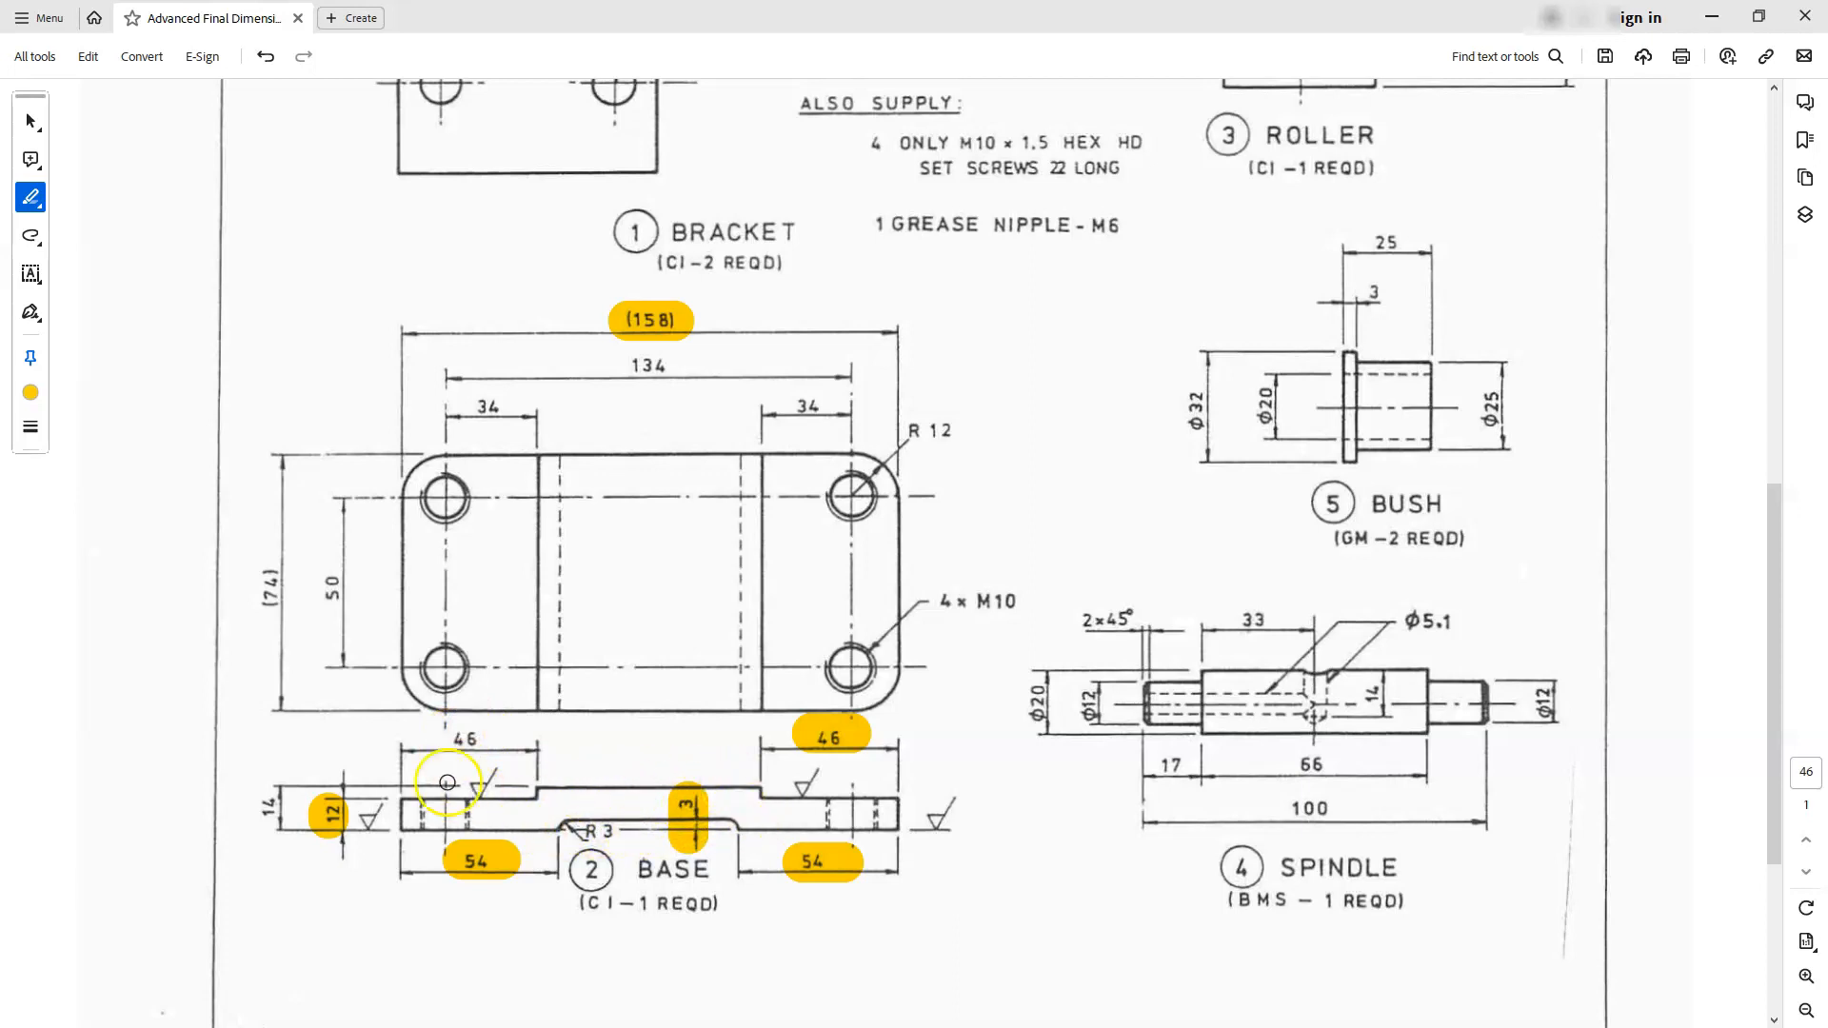
- Highlight the base's left-hand 46 in the PDF drawing, and in Inventor make the left upper shoulder line equal to the right-hand 46 mm one
drag(461, 738, 468, 738)
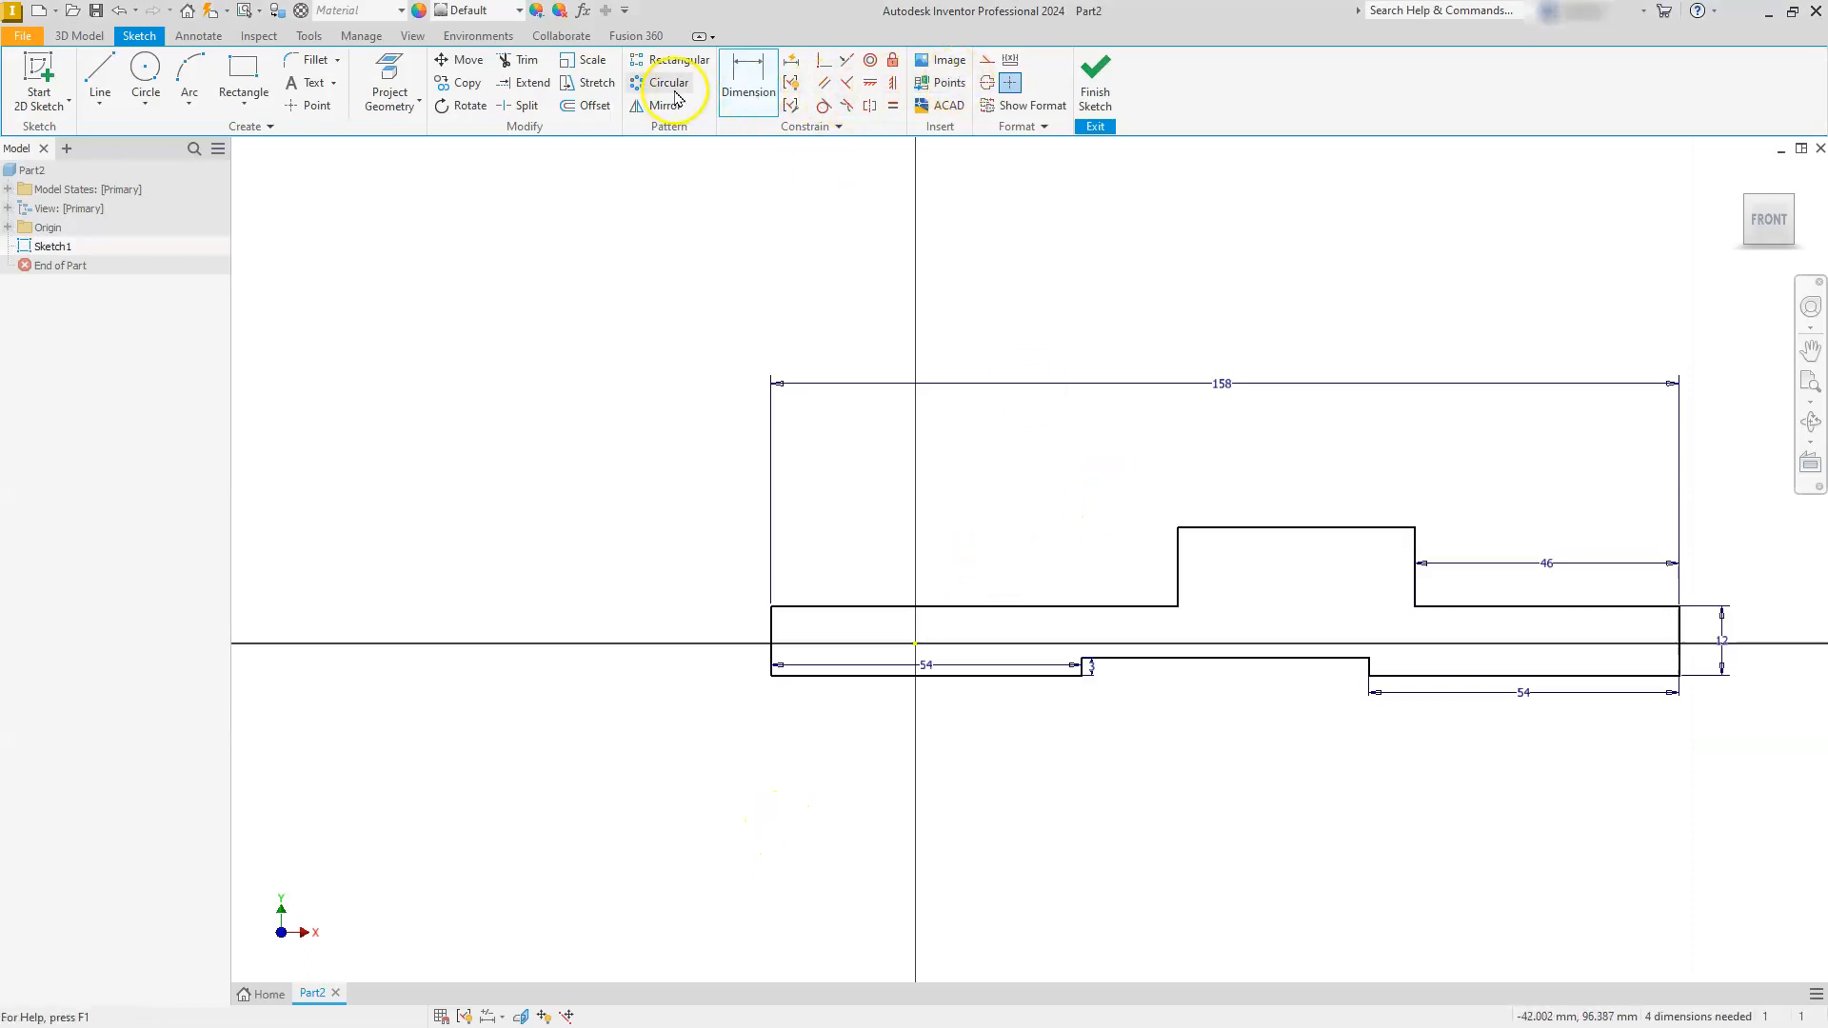
click(748, 76)
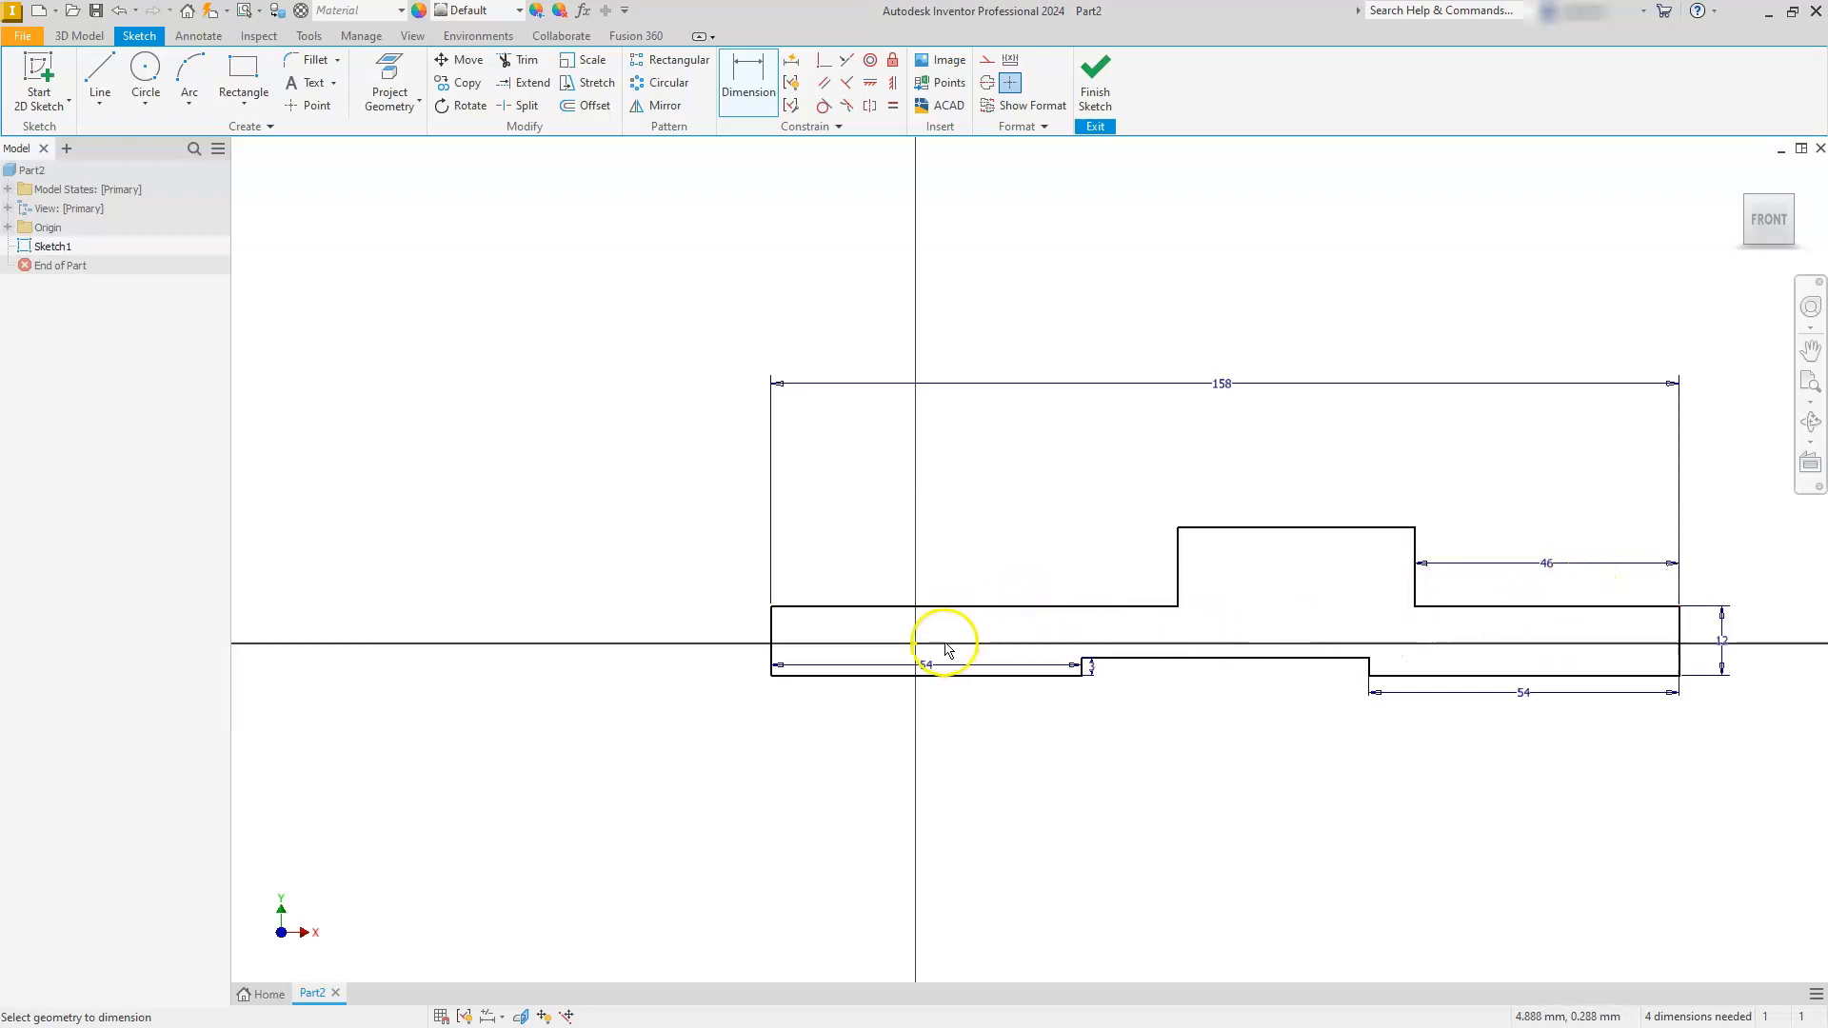
key(Escape)
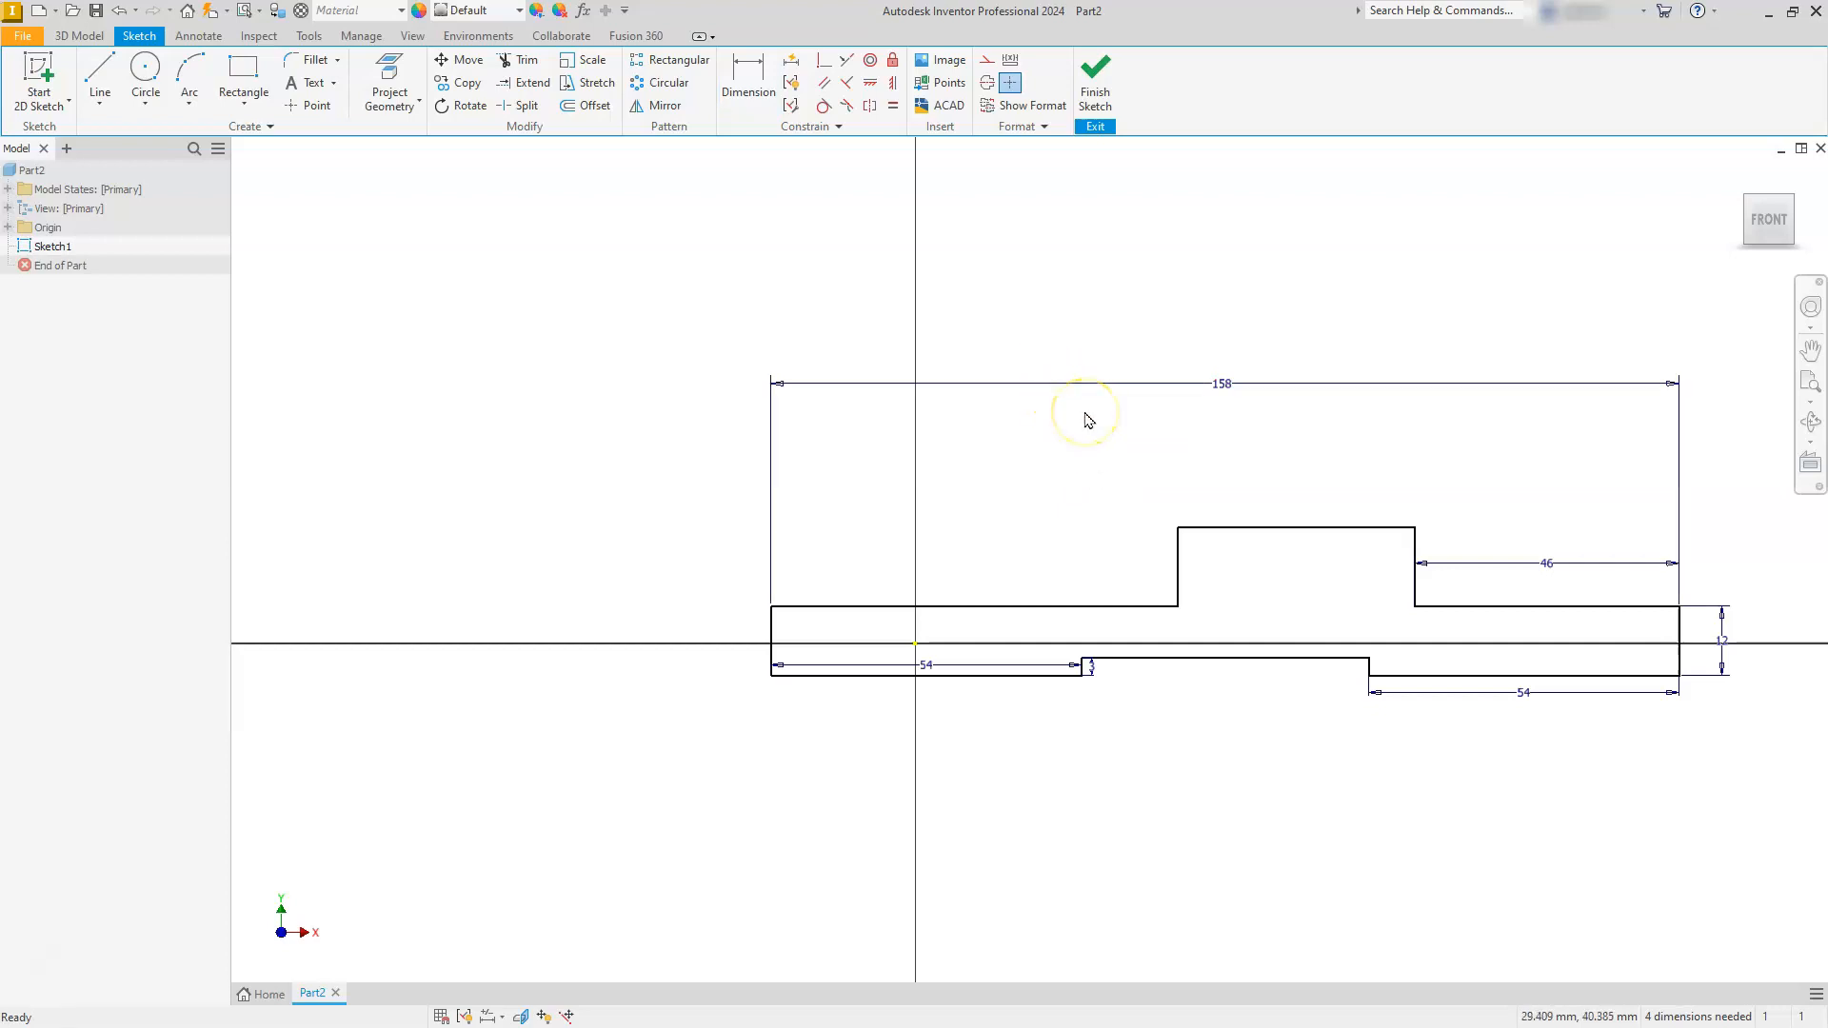
click(895, 108)
click(1479, 607)
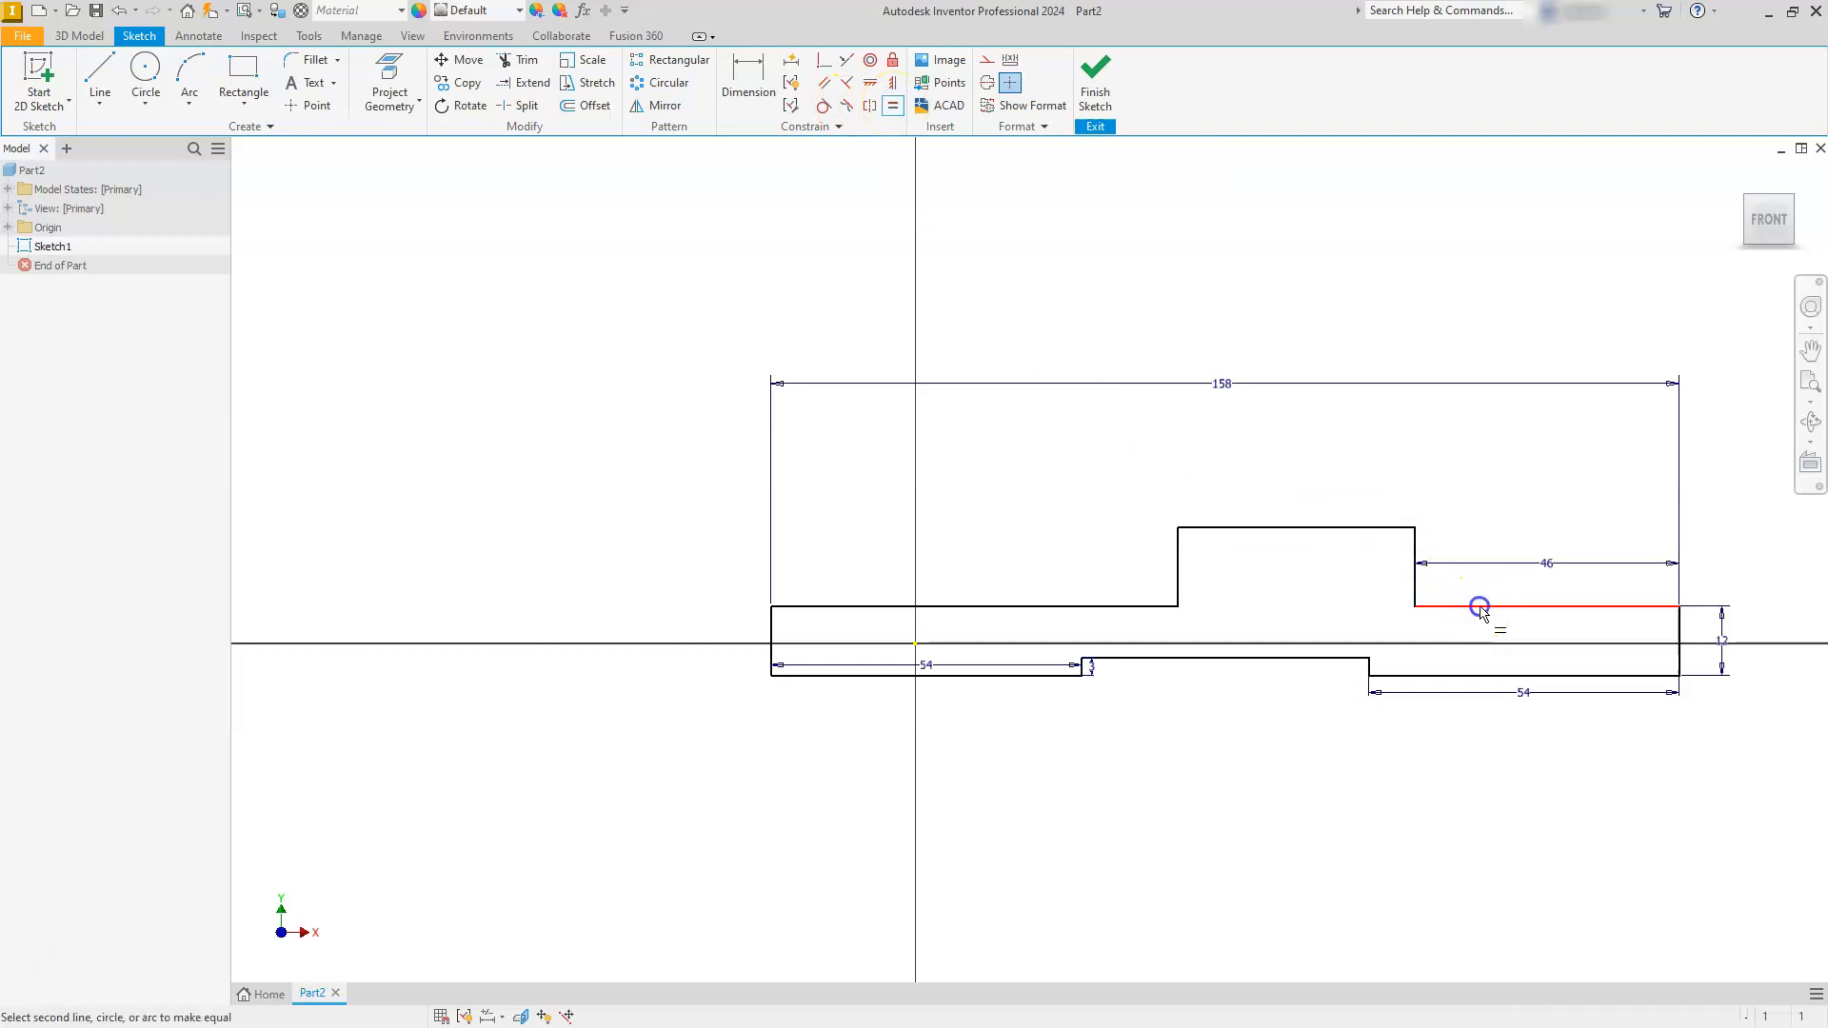
click(1019, 609)
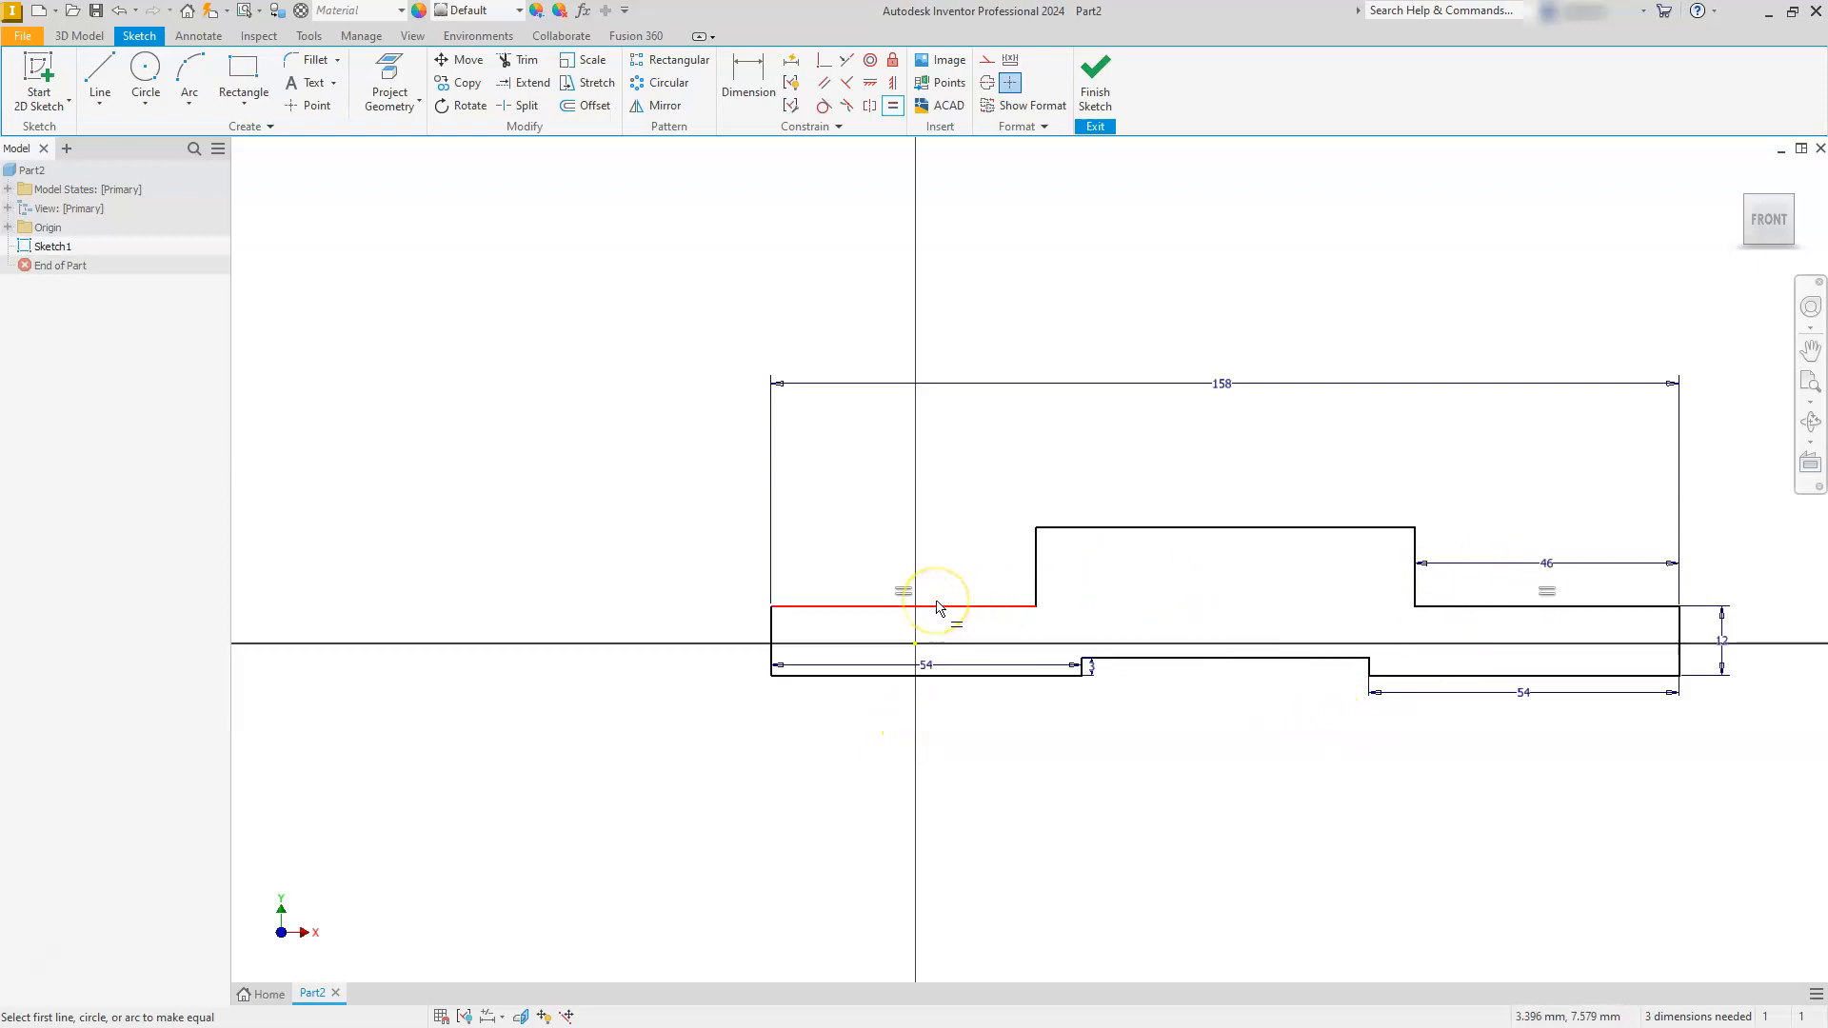
- Dimension the overall height from the lower left line to the raised section's upper line as 14 mm
click(749, 74)
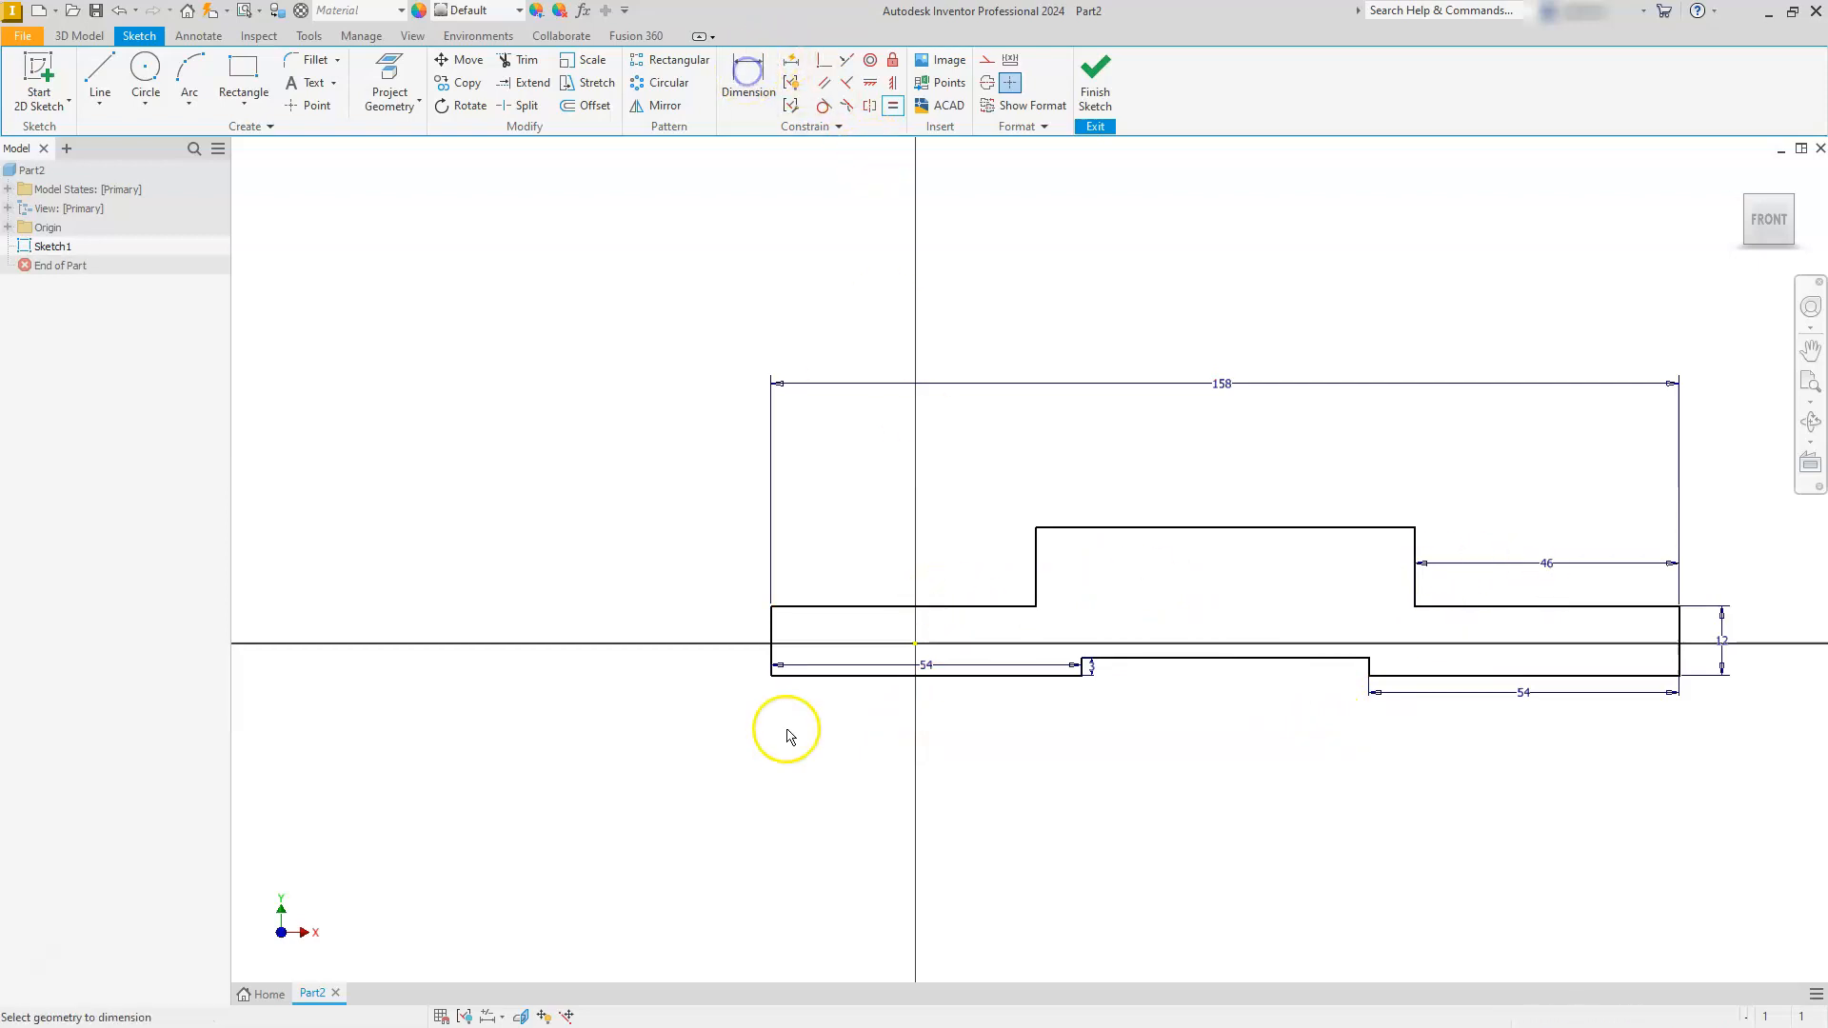
click(793, 680)
click(1061, 532)
click(680, 602)
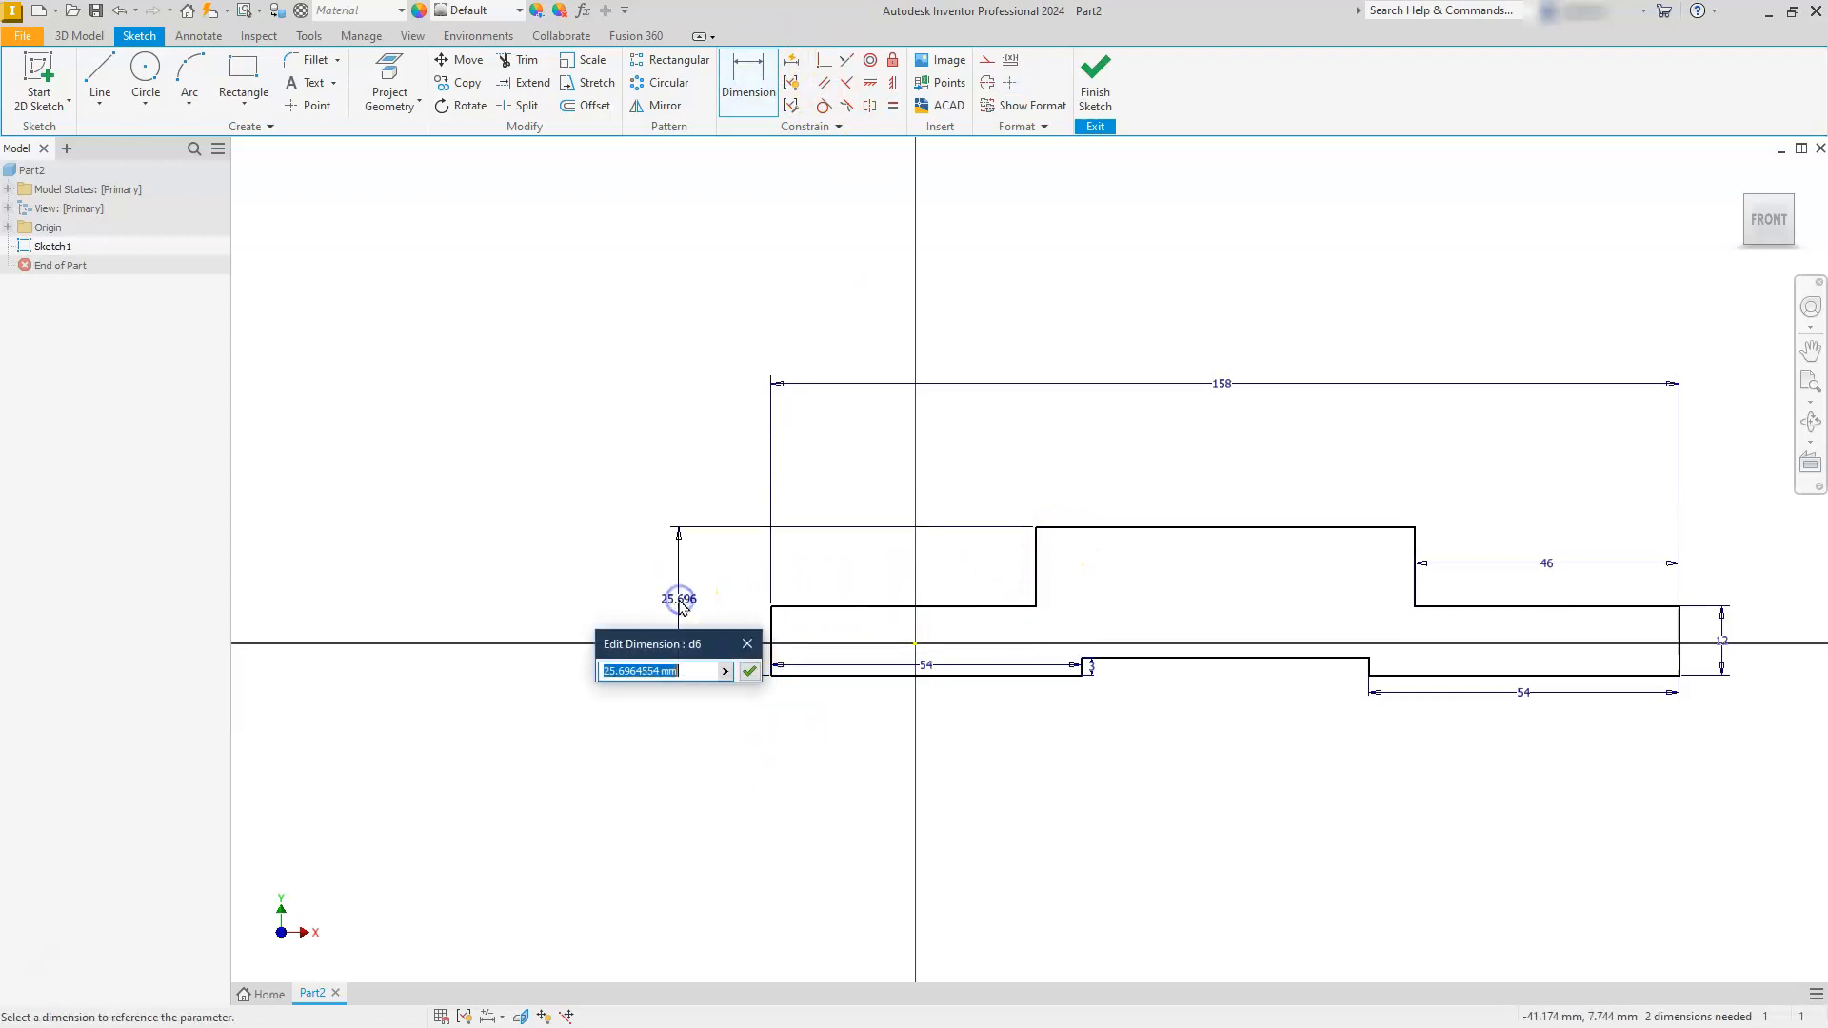
text(14)
key(Return)
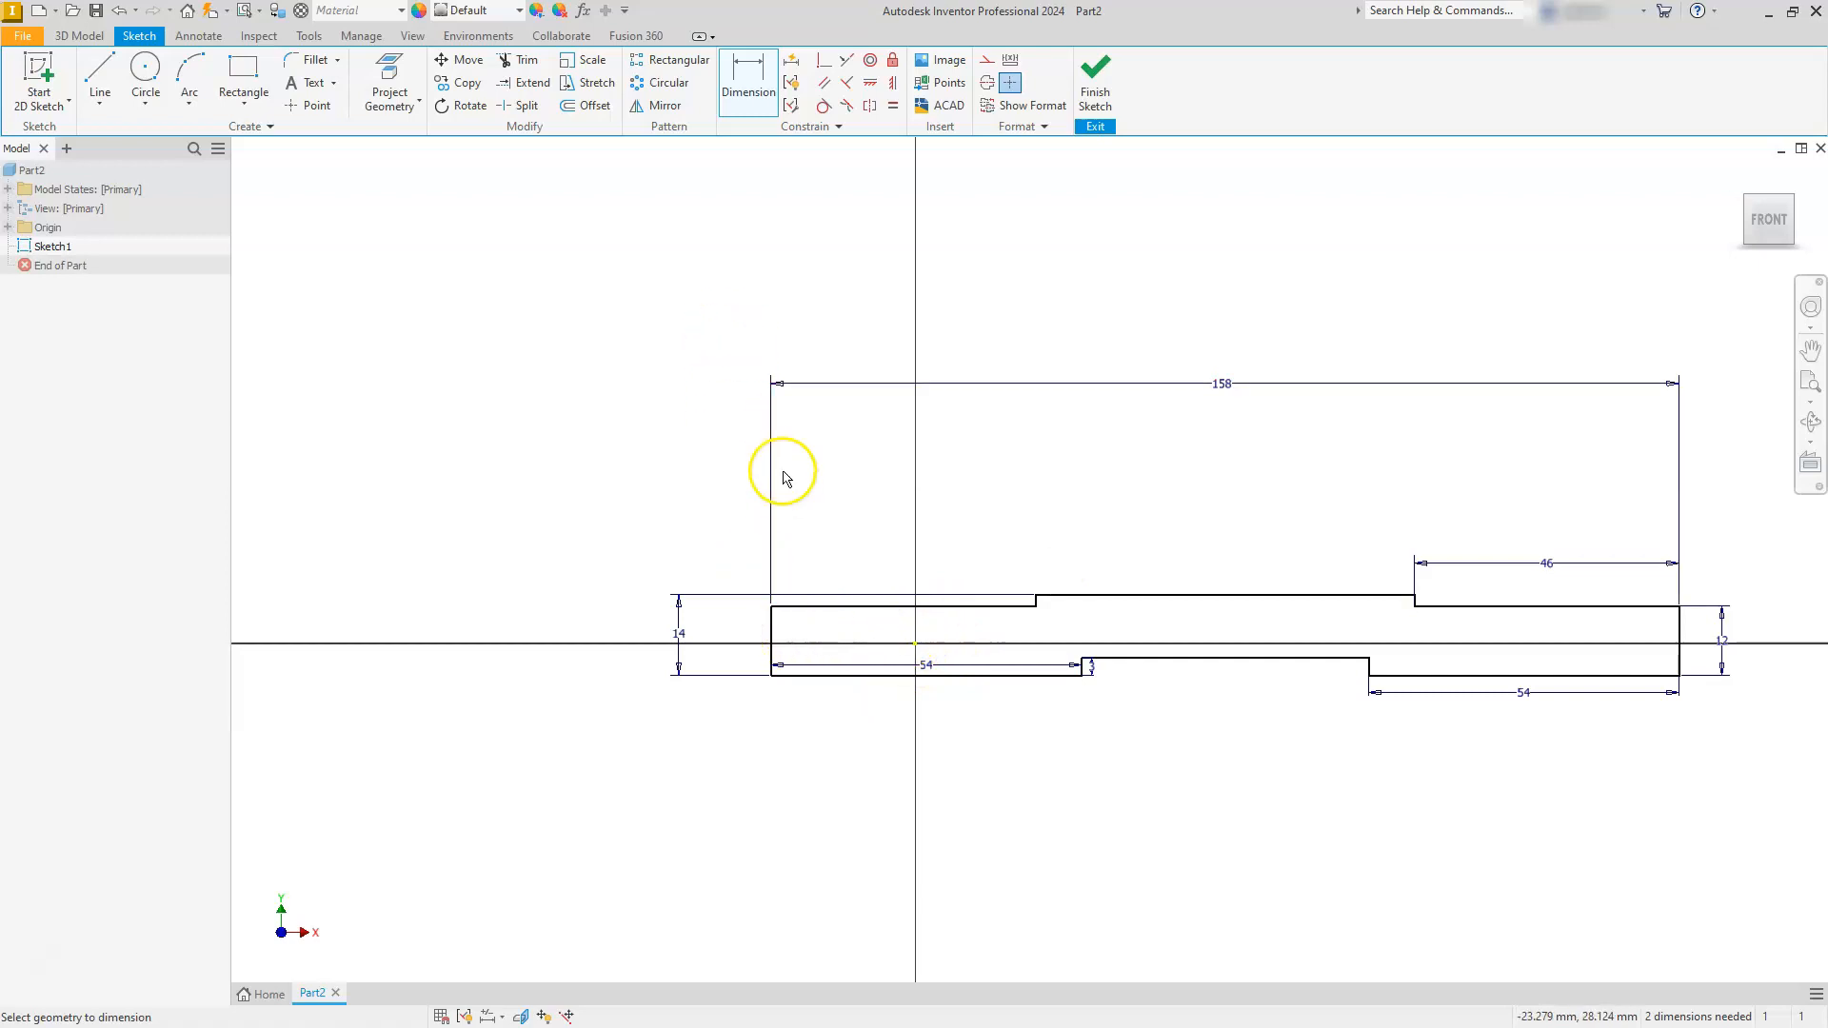
- Dimension the horizontal distance from the outline's left end line to the origin as half the overall width, d5/2
click(771, 629)
click(916, 645)
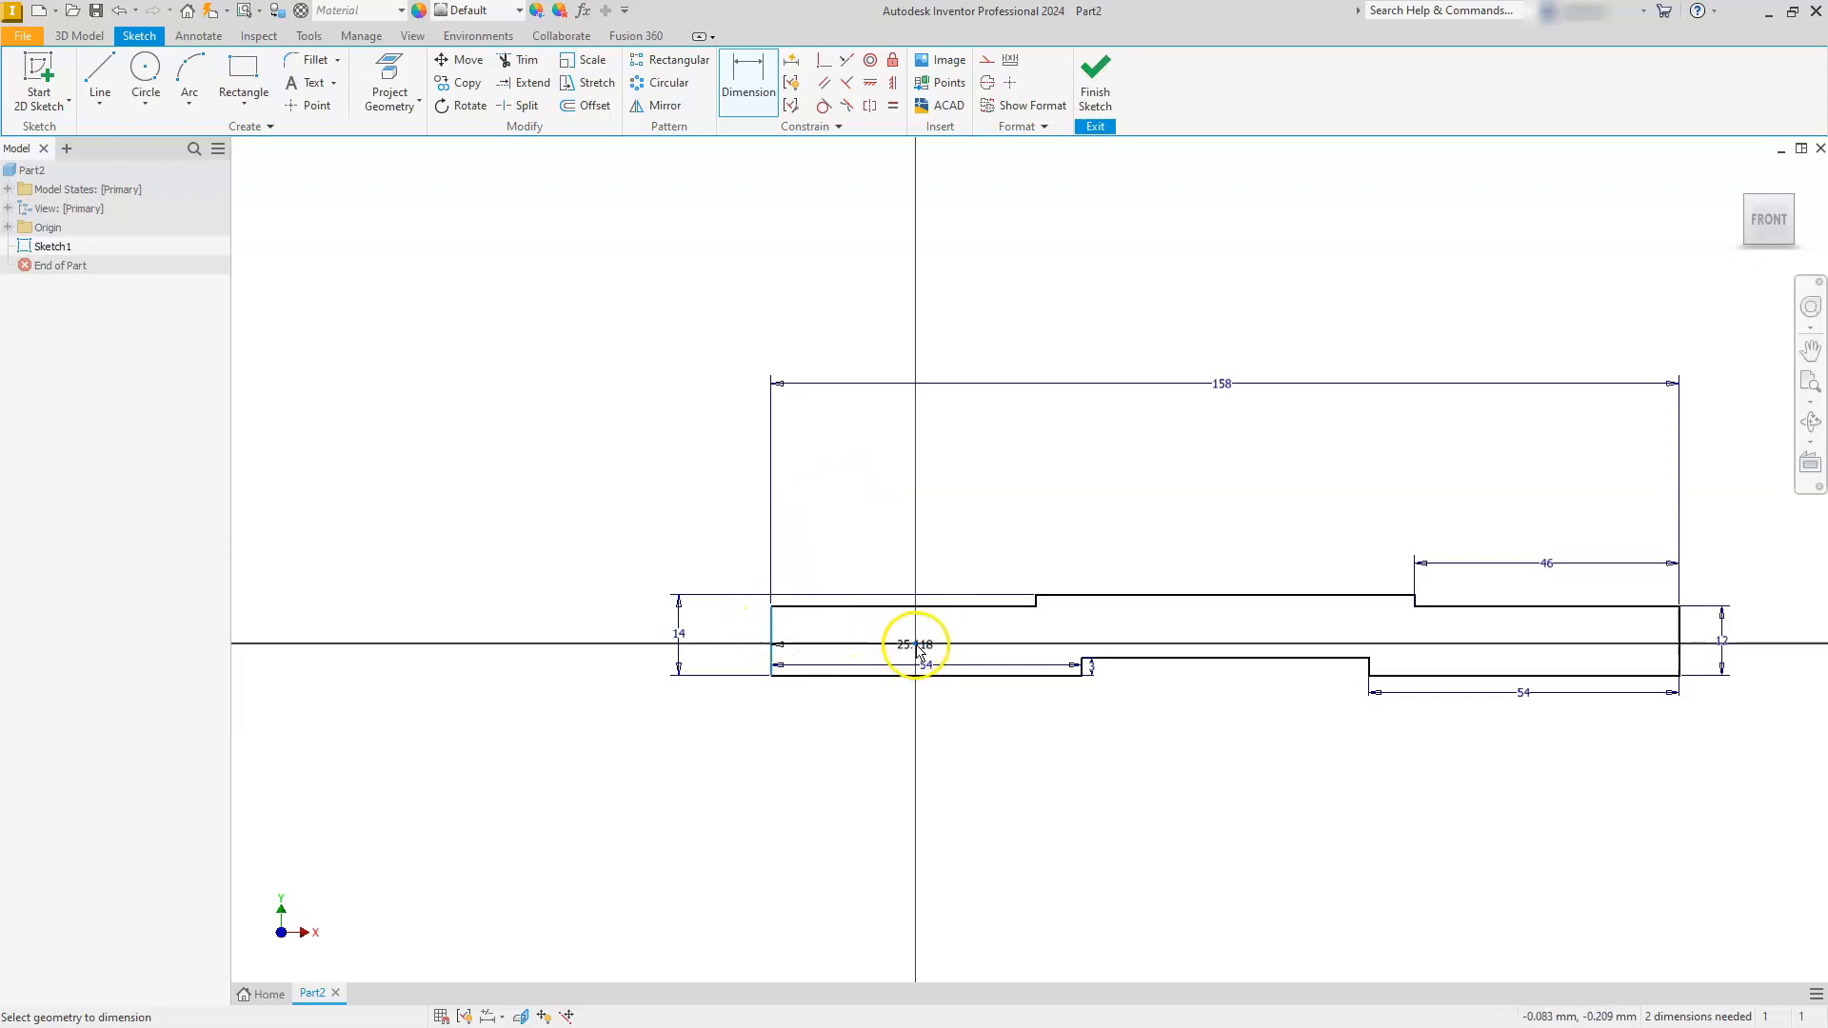
click(850, 452)
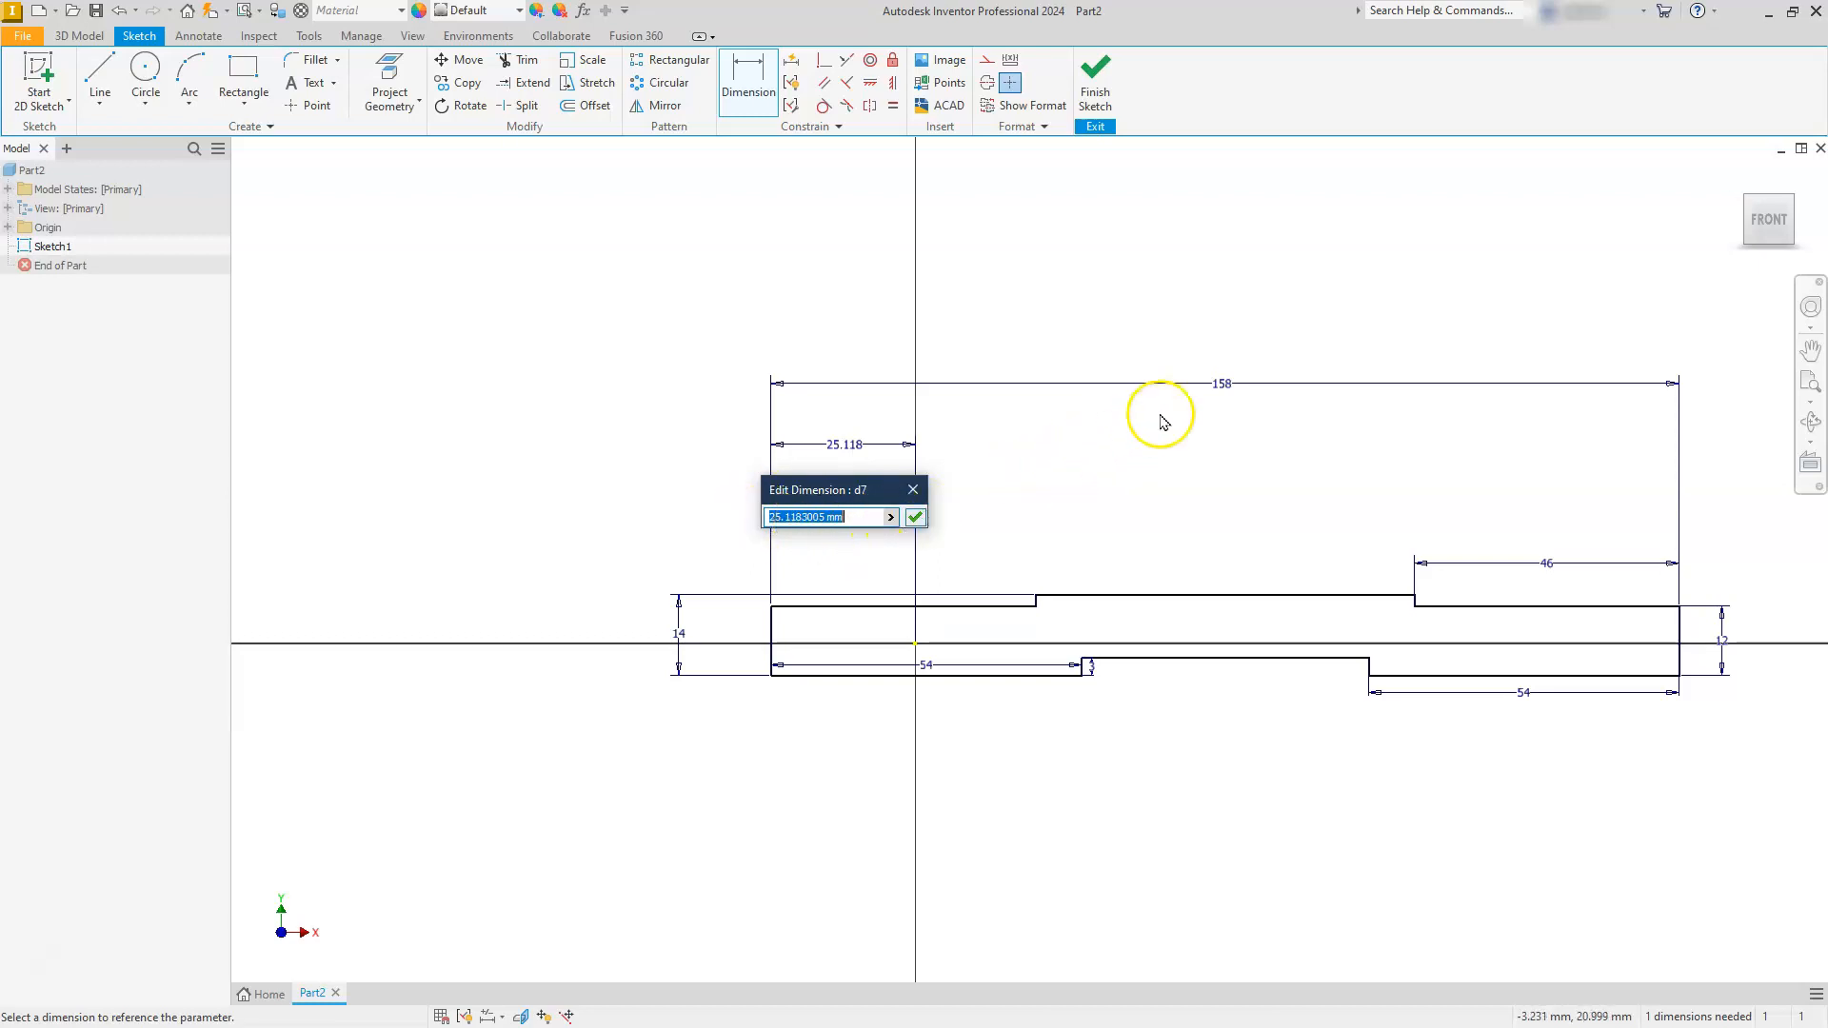
click(1228, 391)
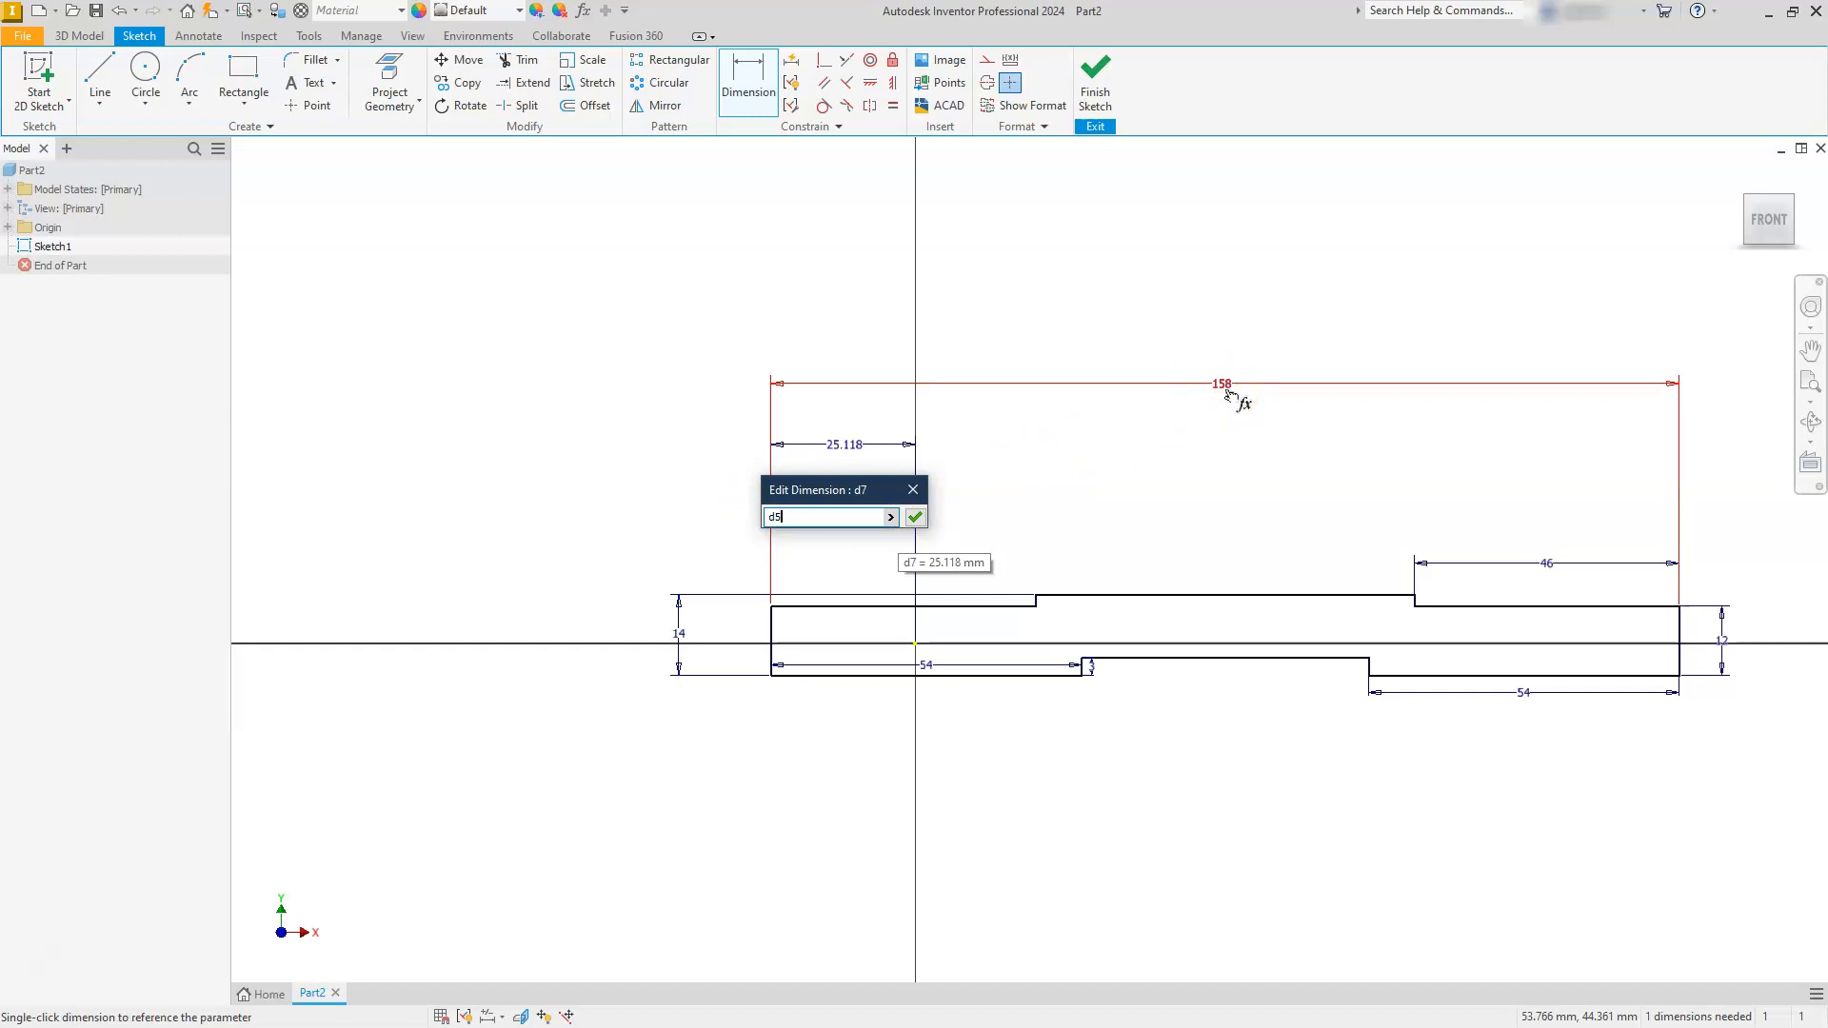
text(/)
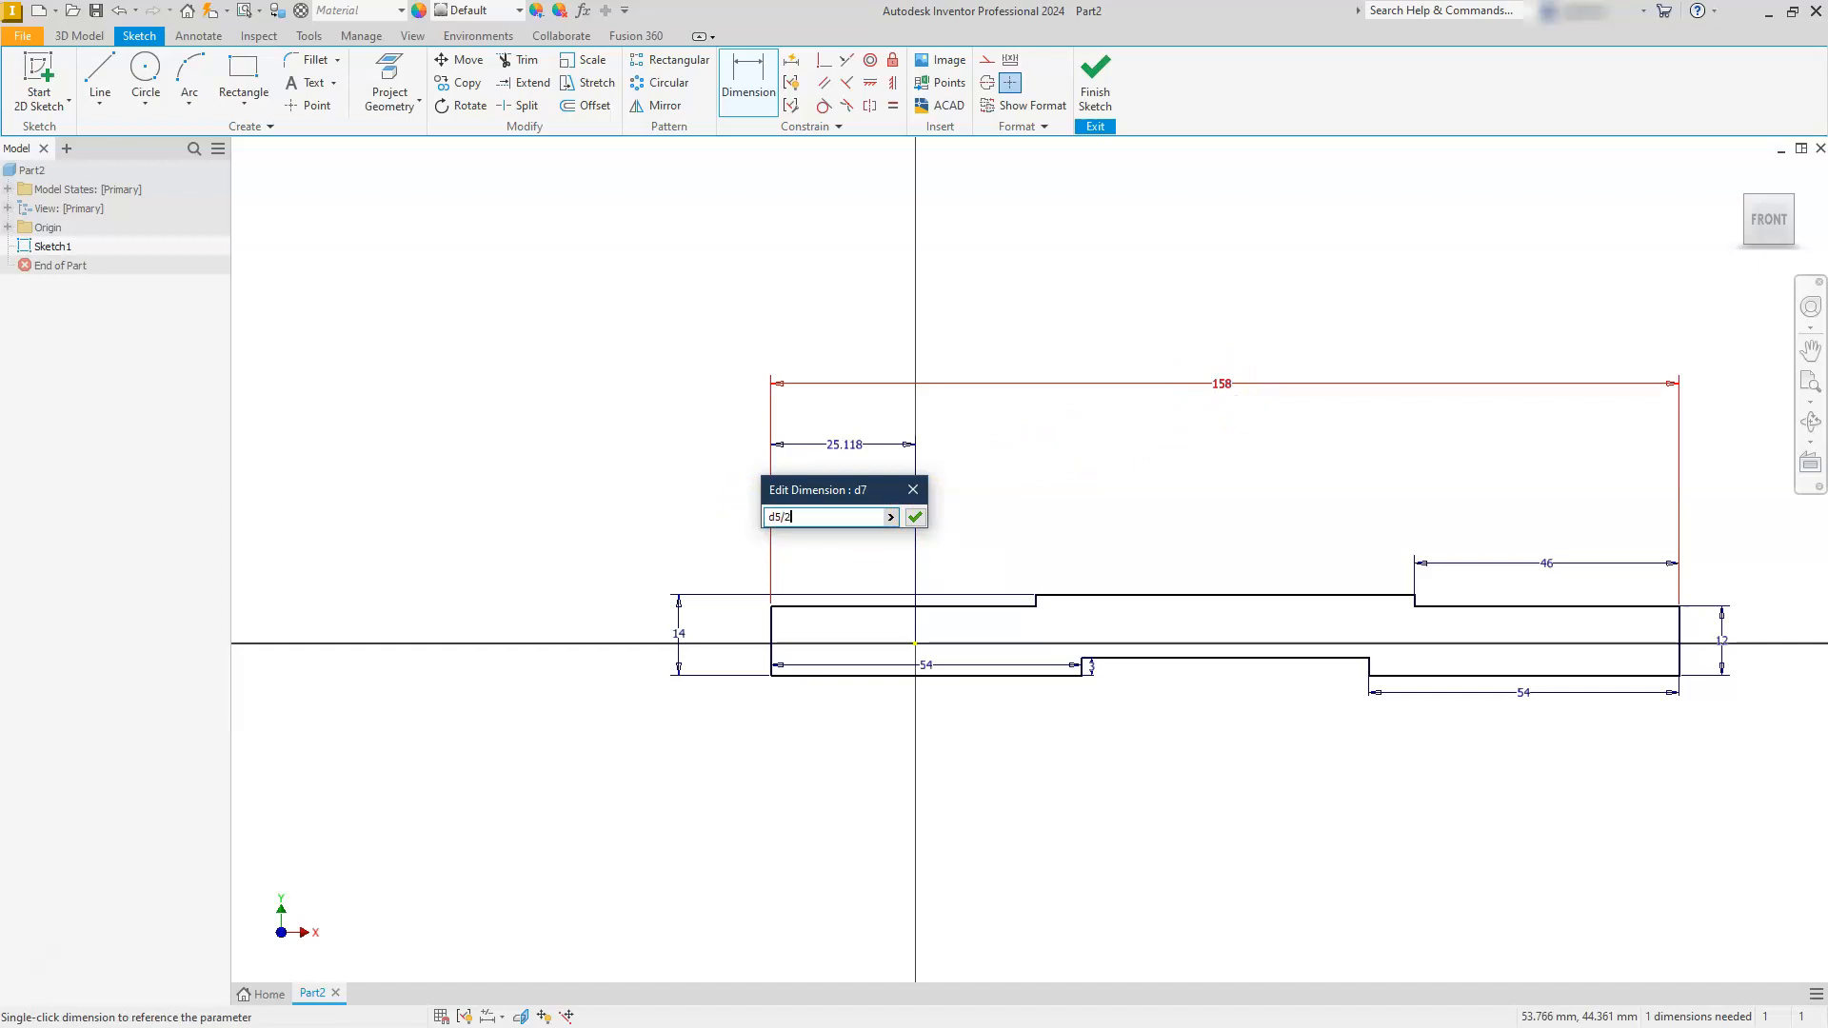
text(2)
key(Return)
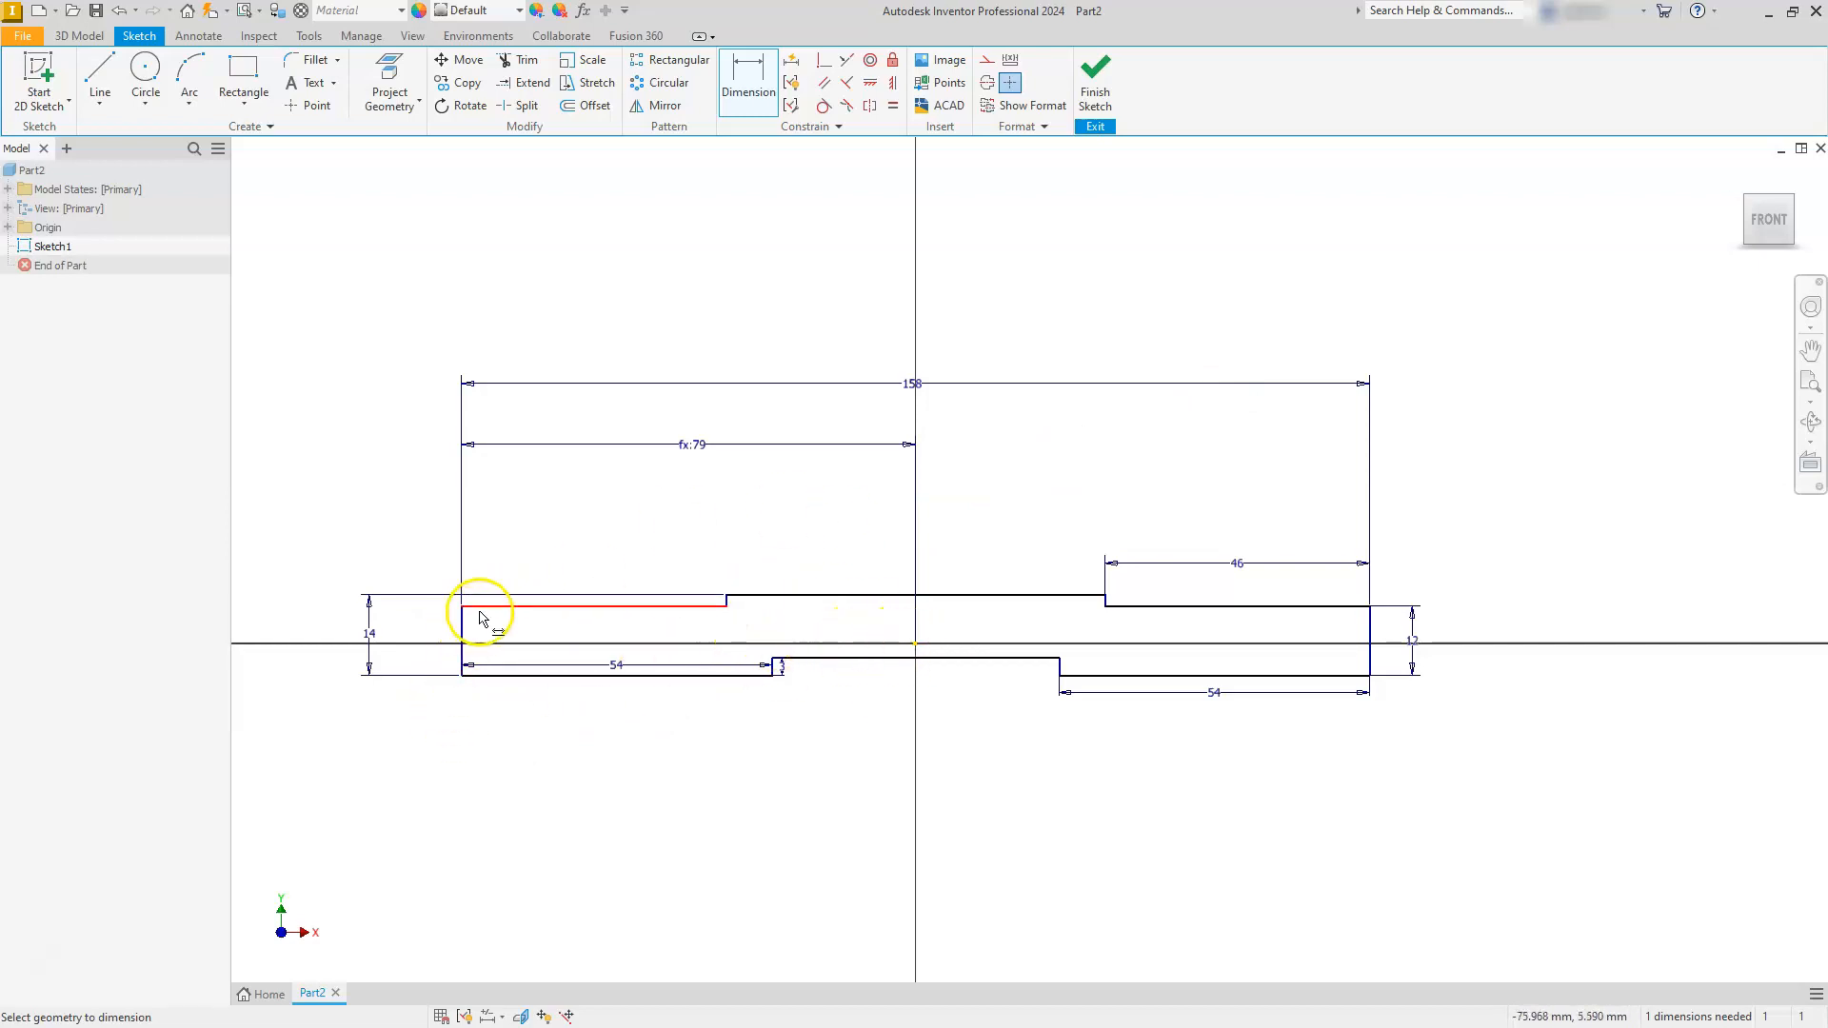
- Dimension the vertical distance from the lower left line to the origin as half the overall height, d6/2
click(512, 677)
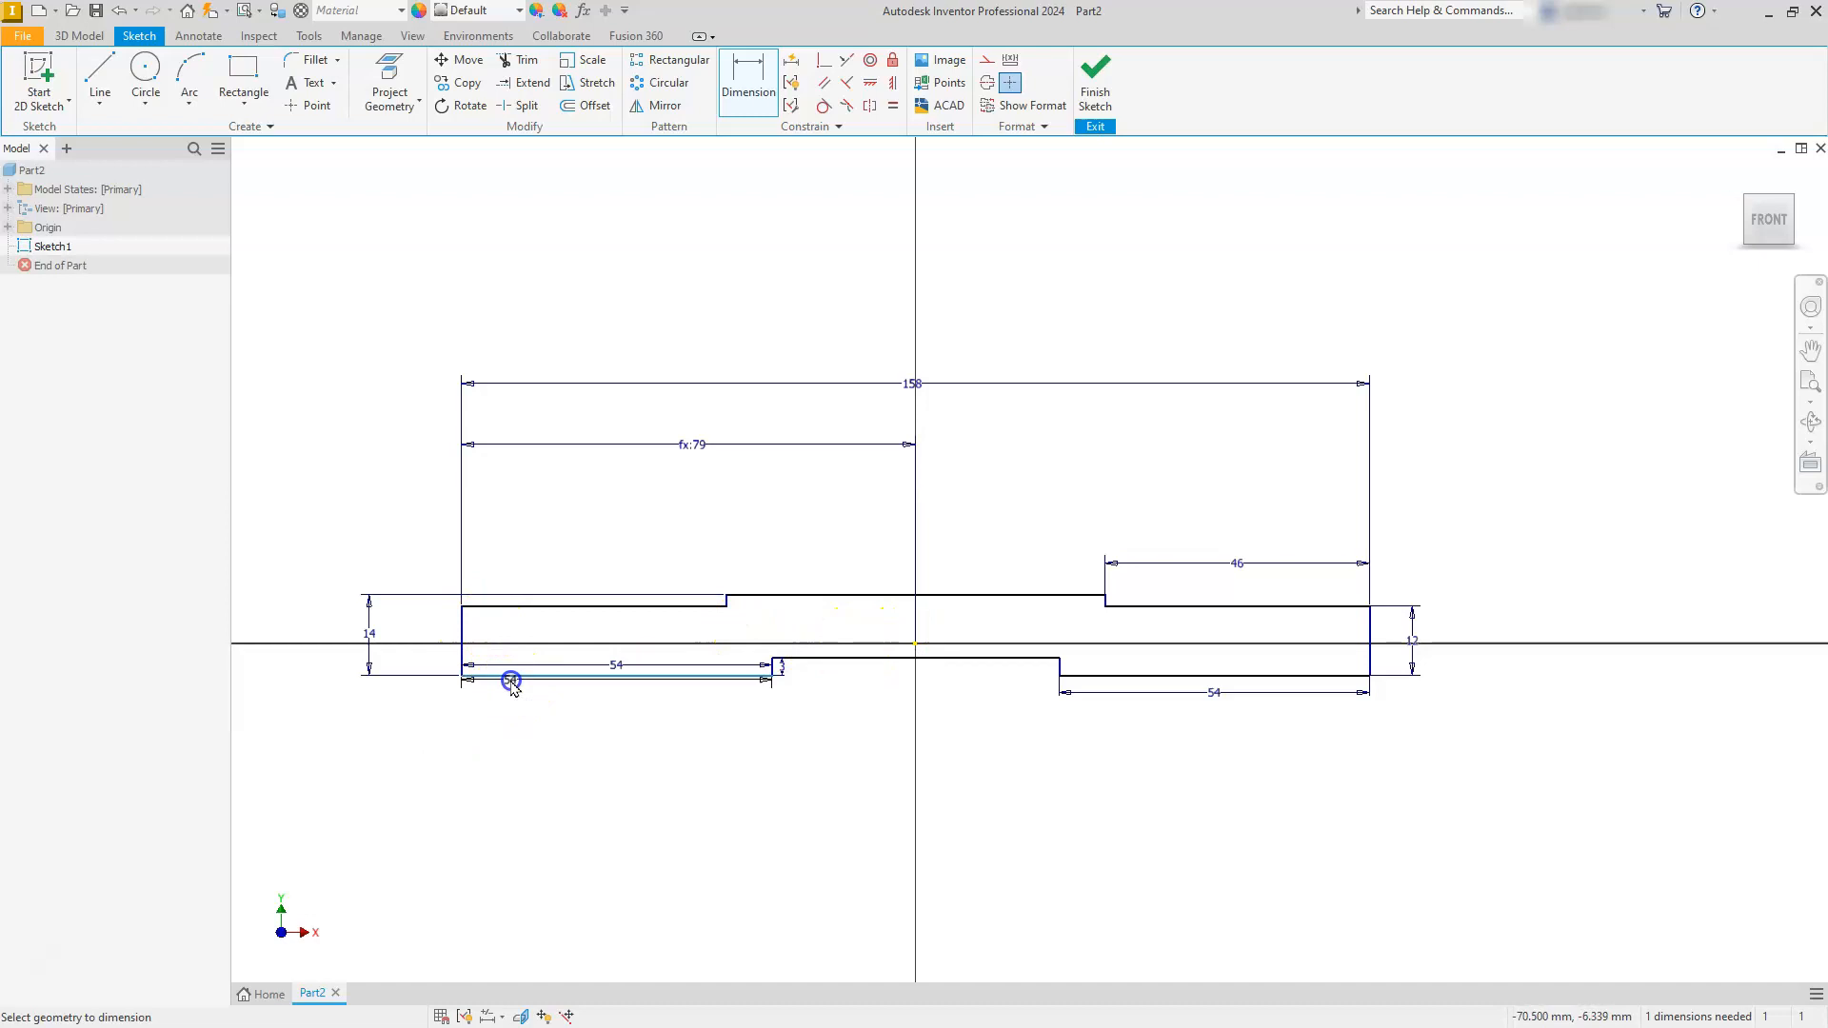
click(916, 646)
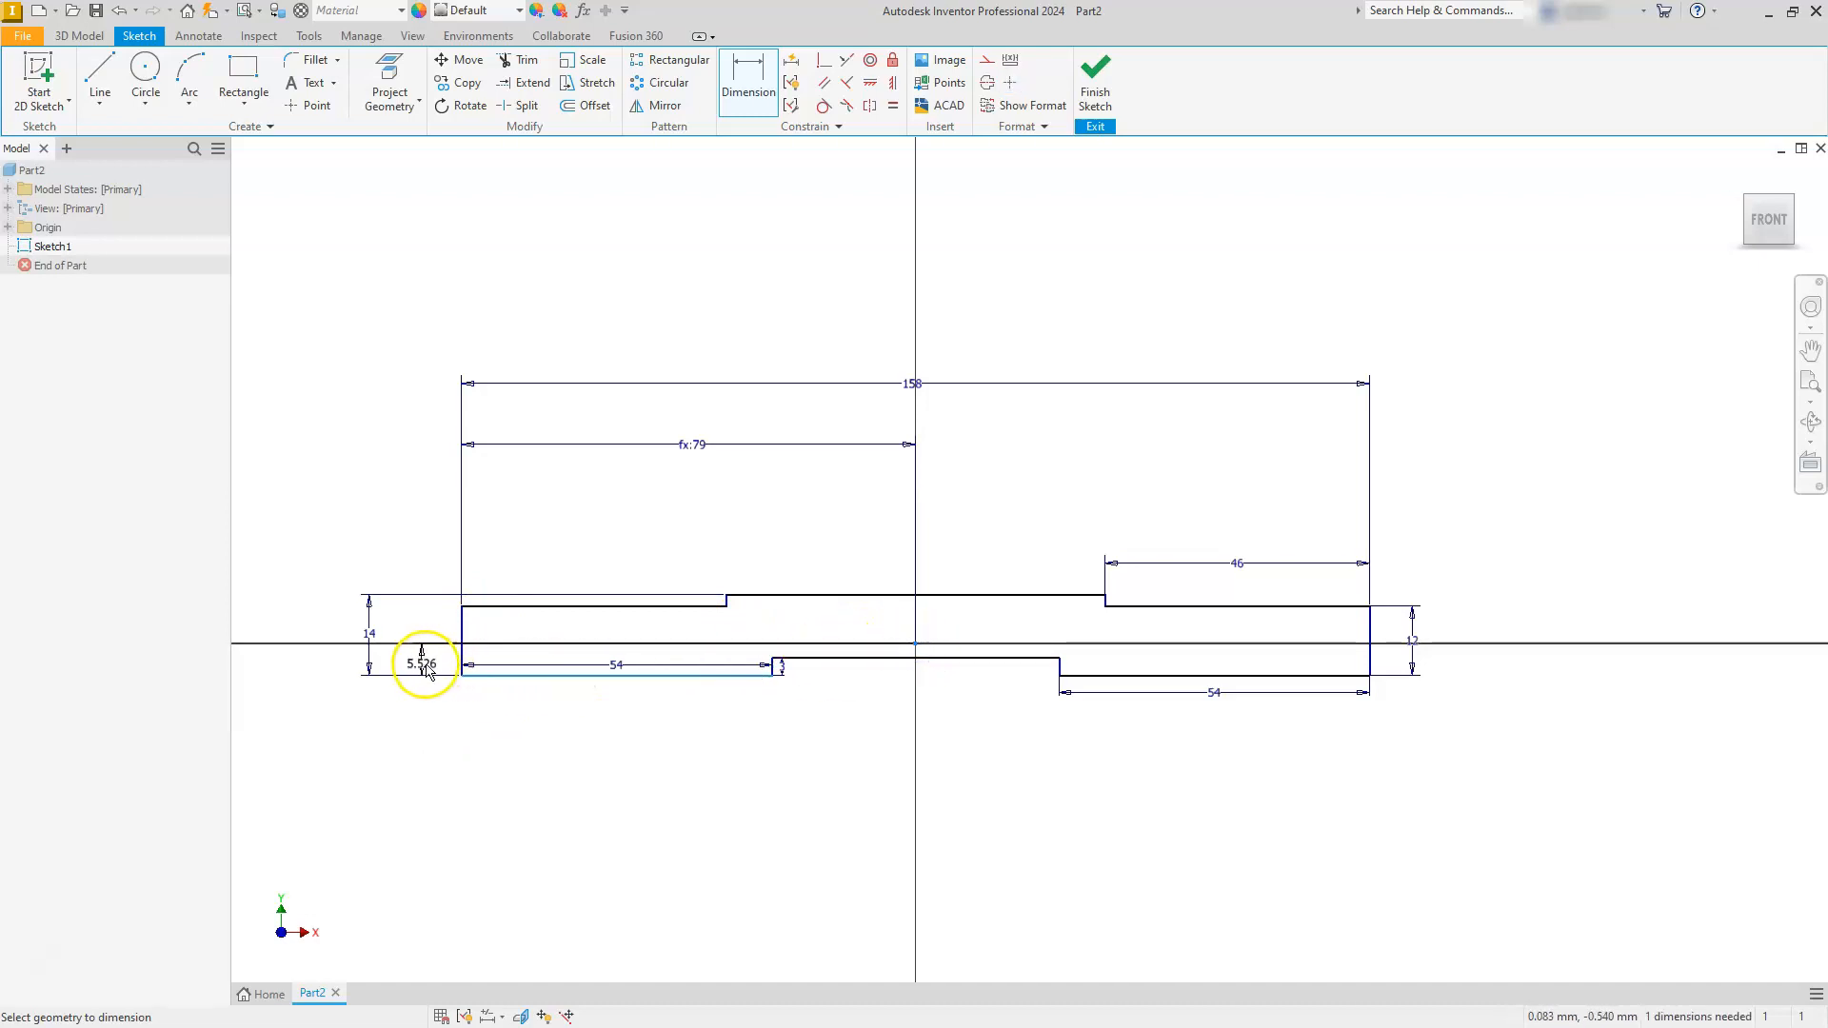
click(422, 667)
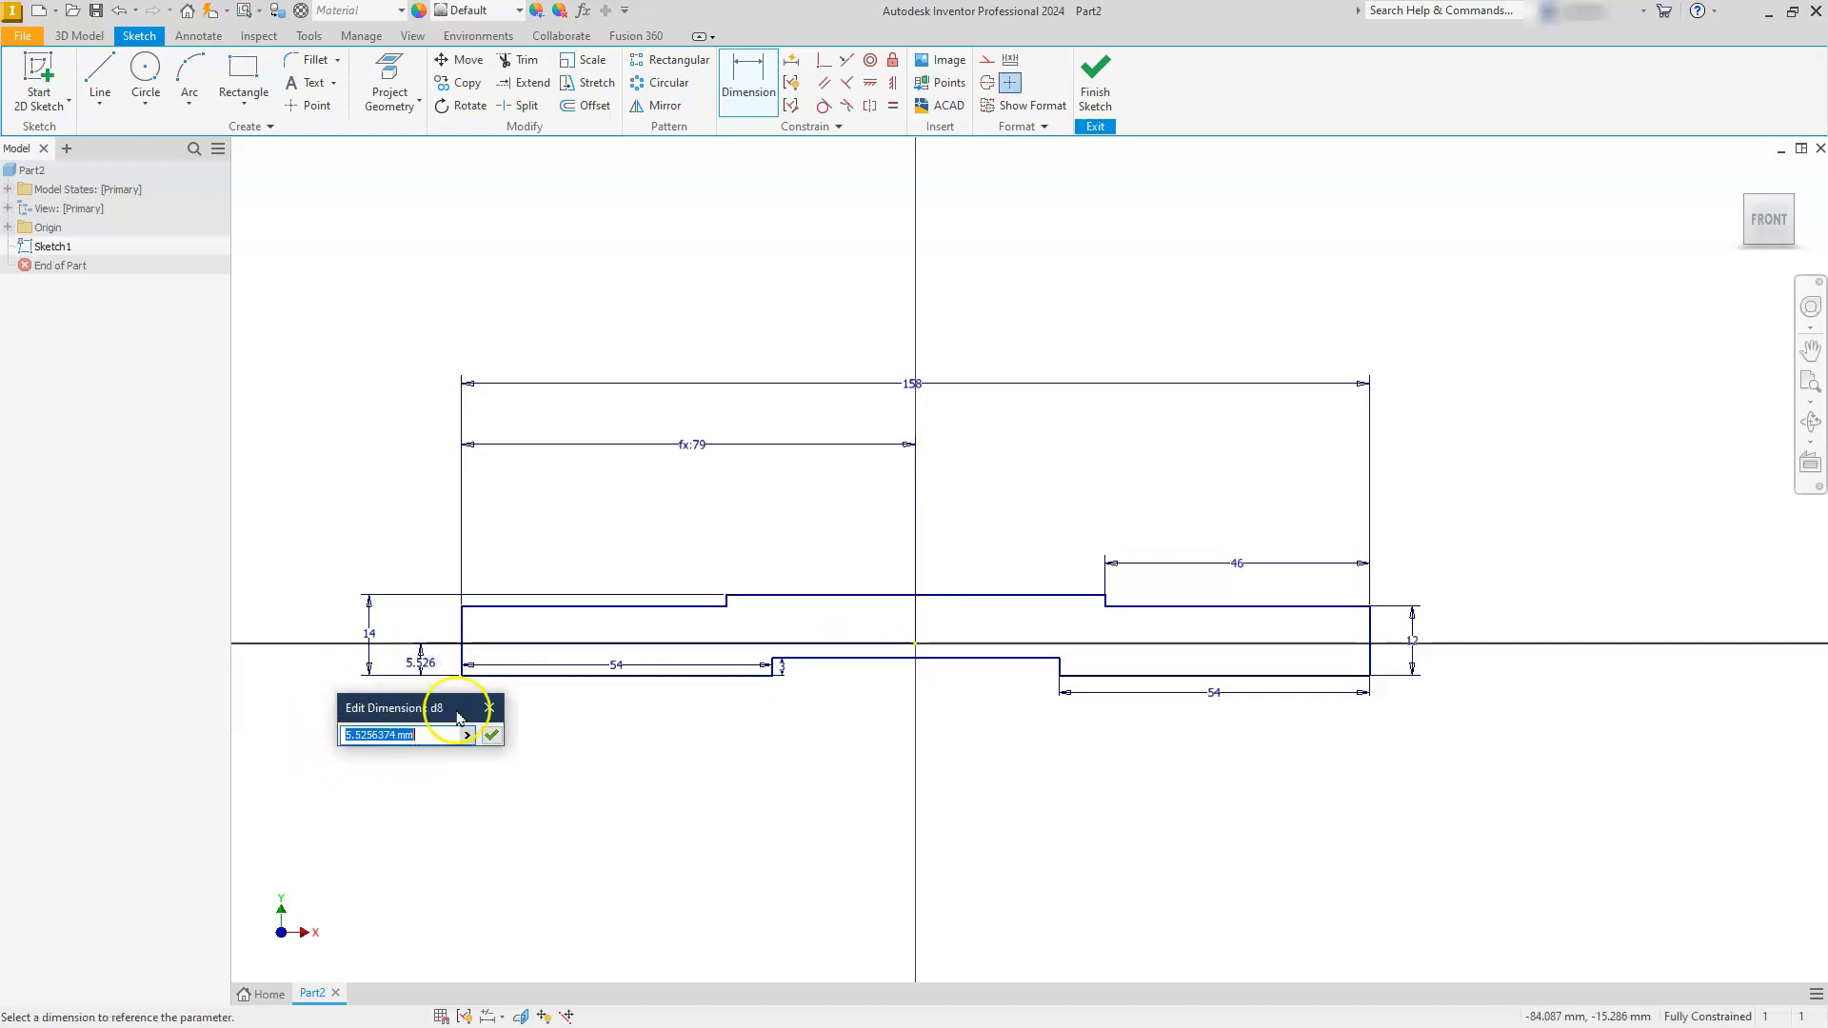
click(370, 634)
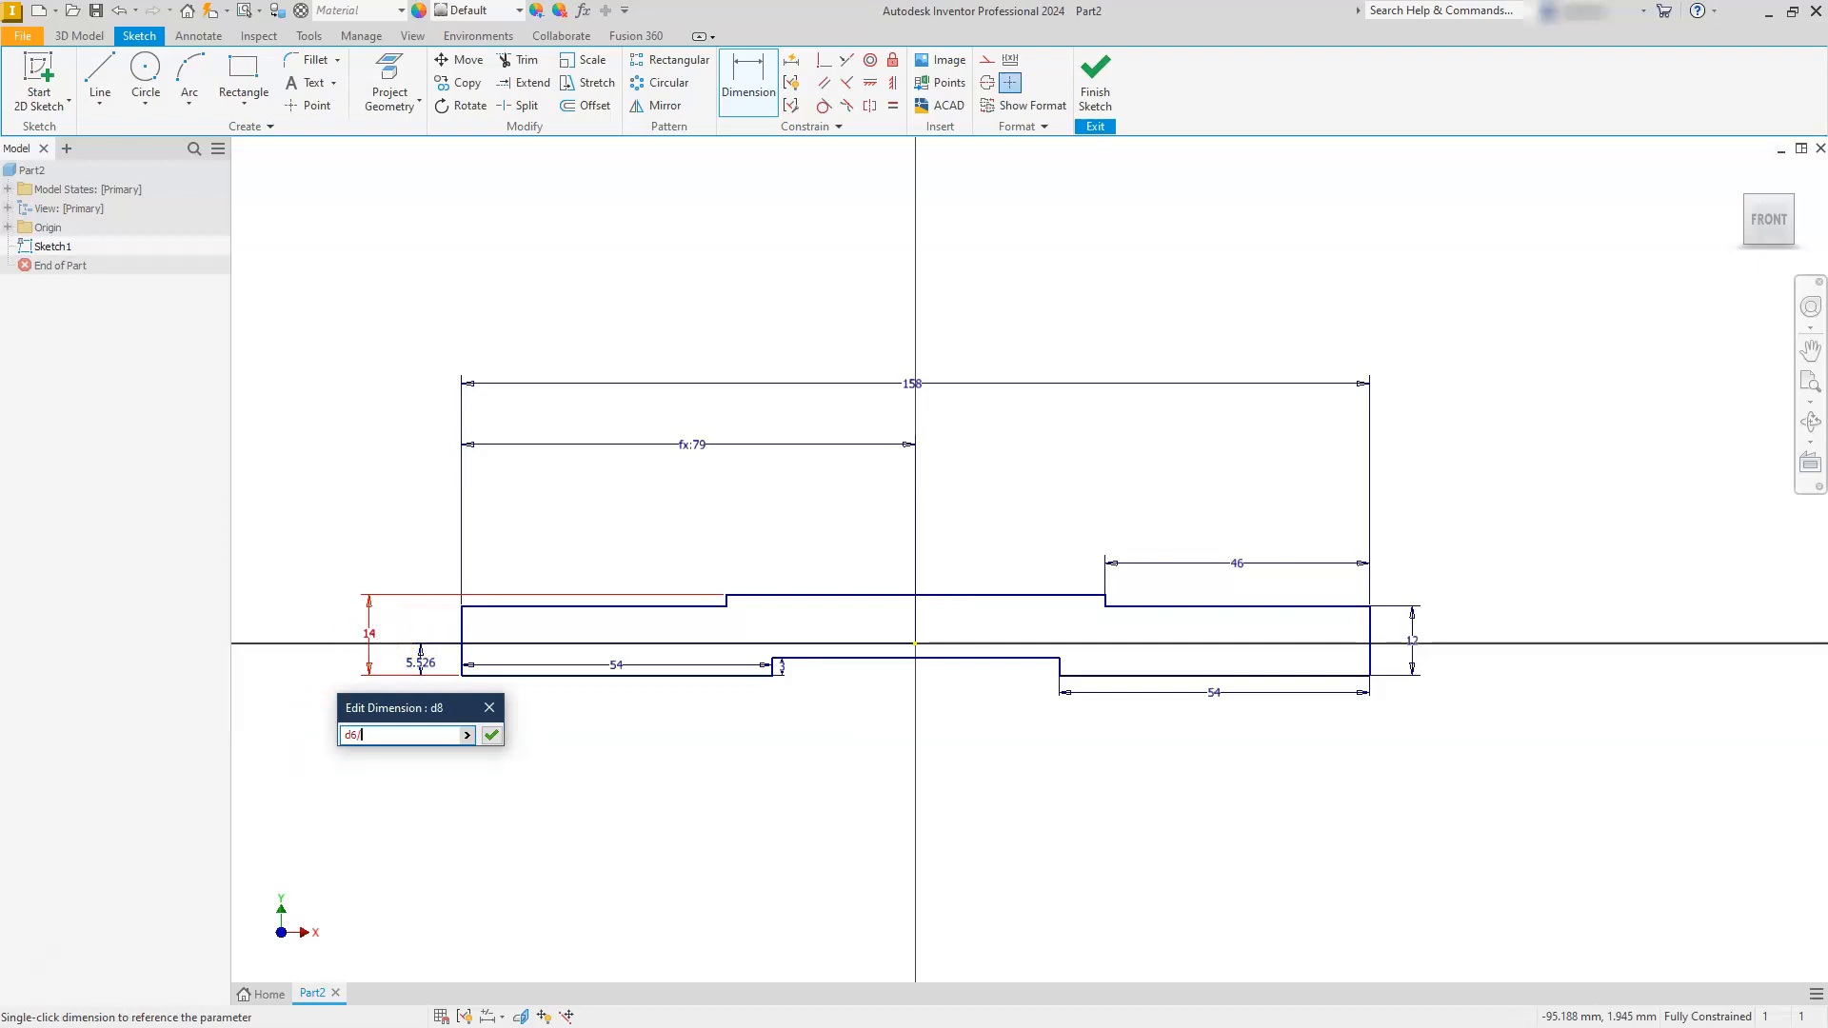
text(/2)
key(Return)
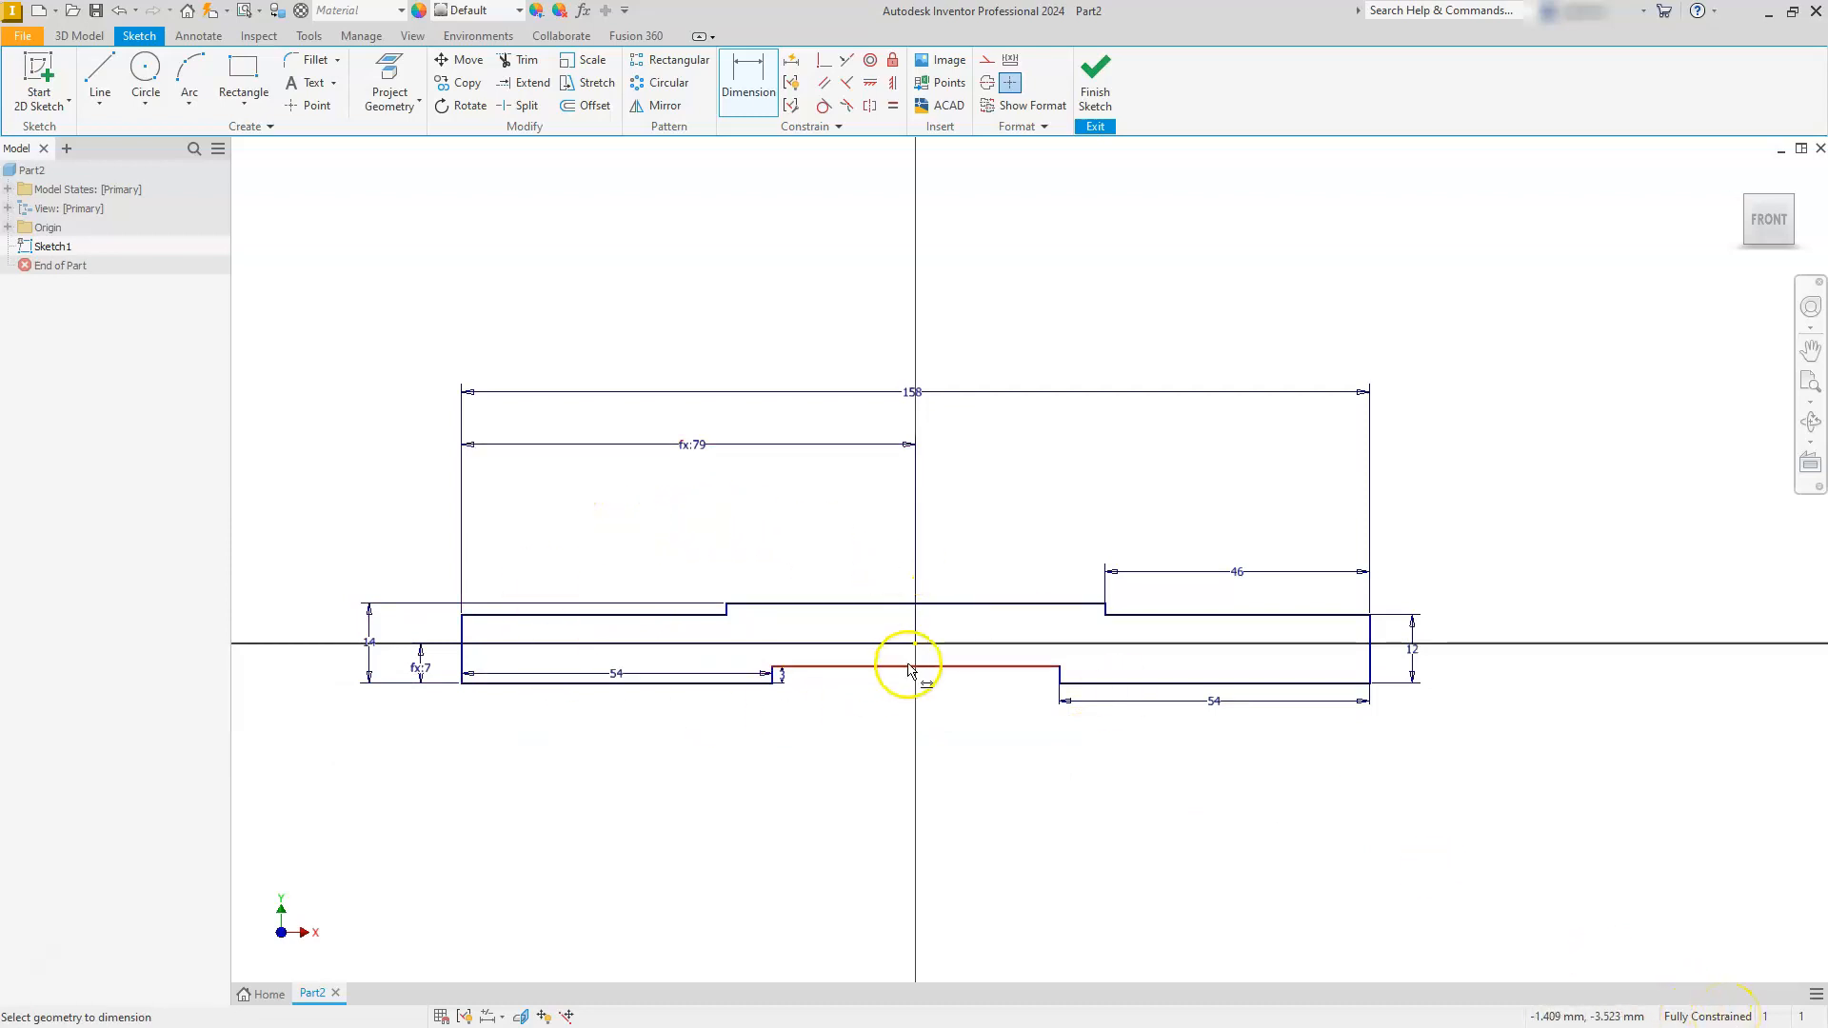
- Finish the profile sketch and start an extrusion of the closed profile
click(1096, 76)
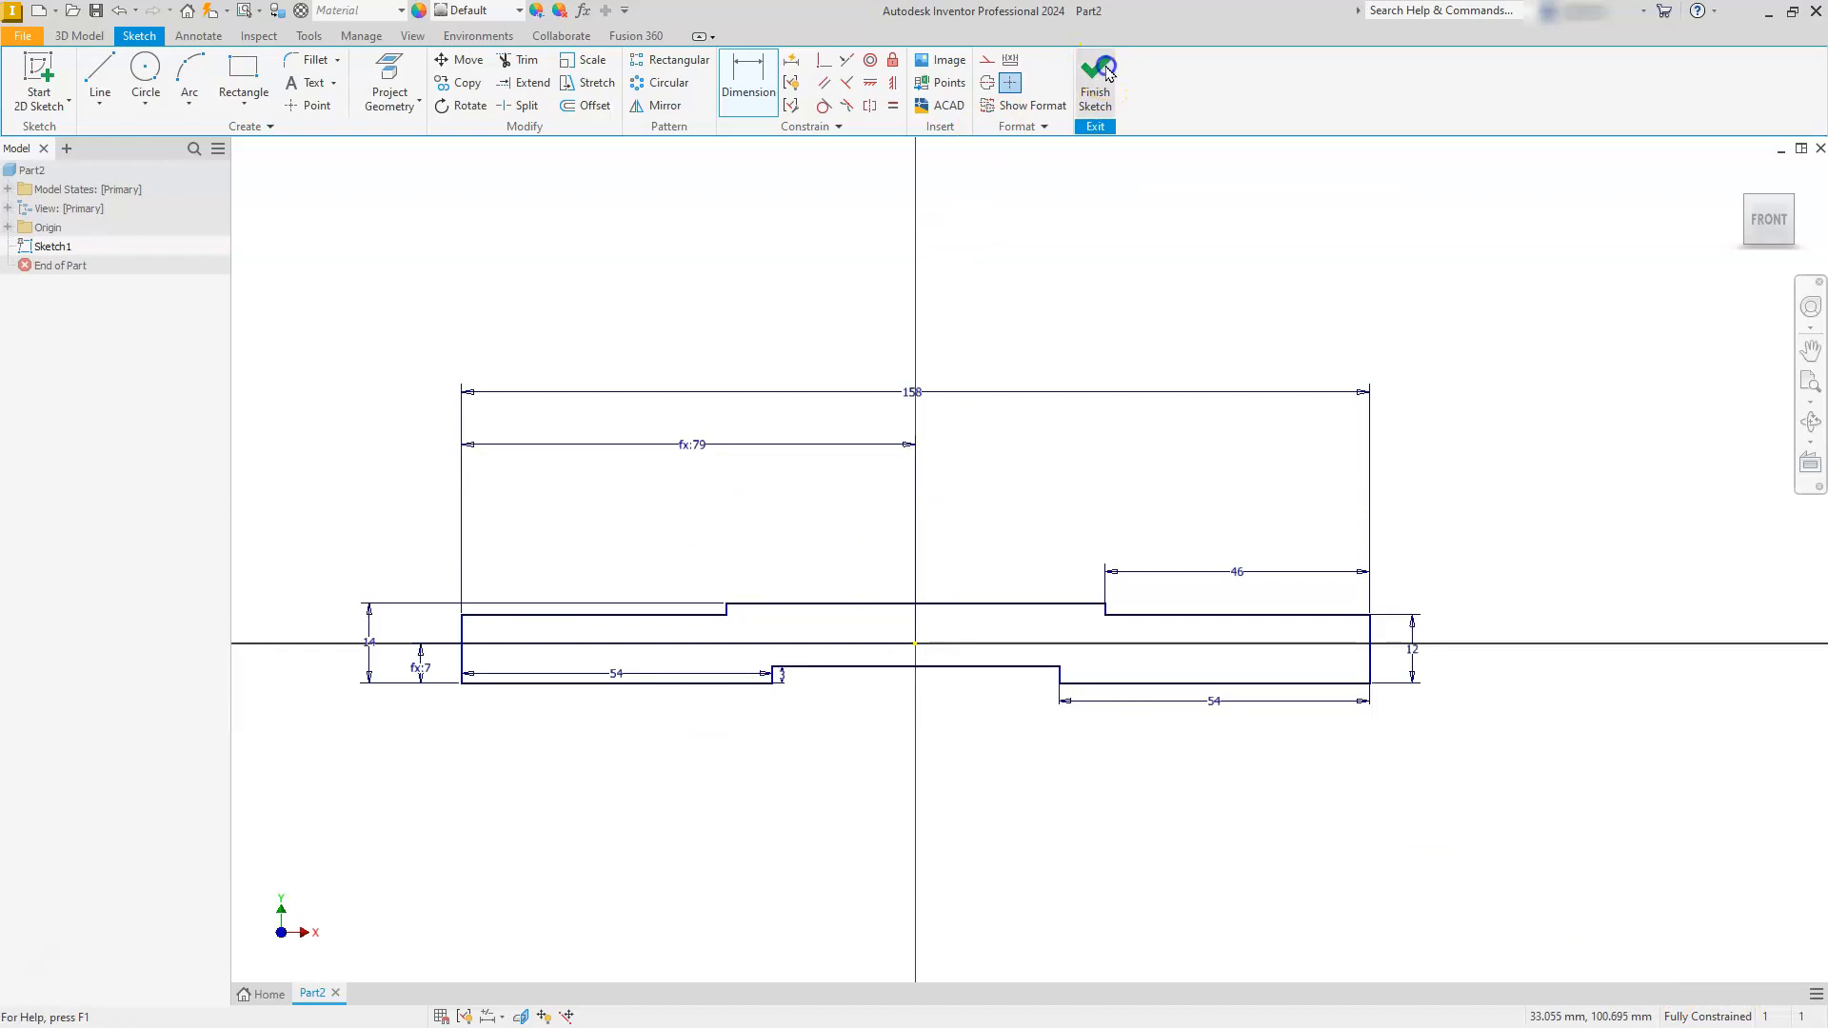
scroll(727, 766, down, 6)
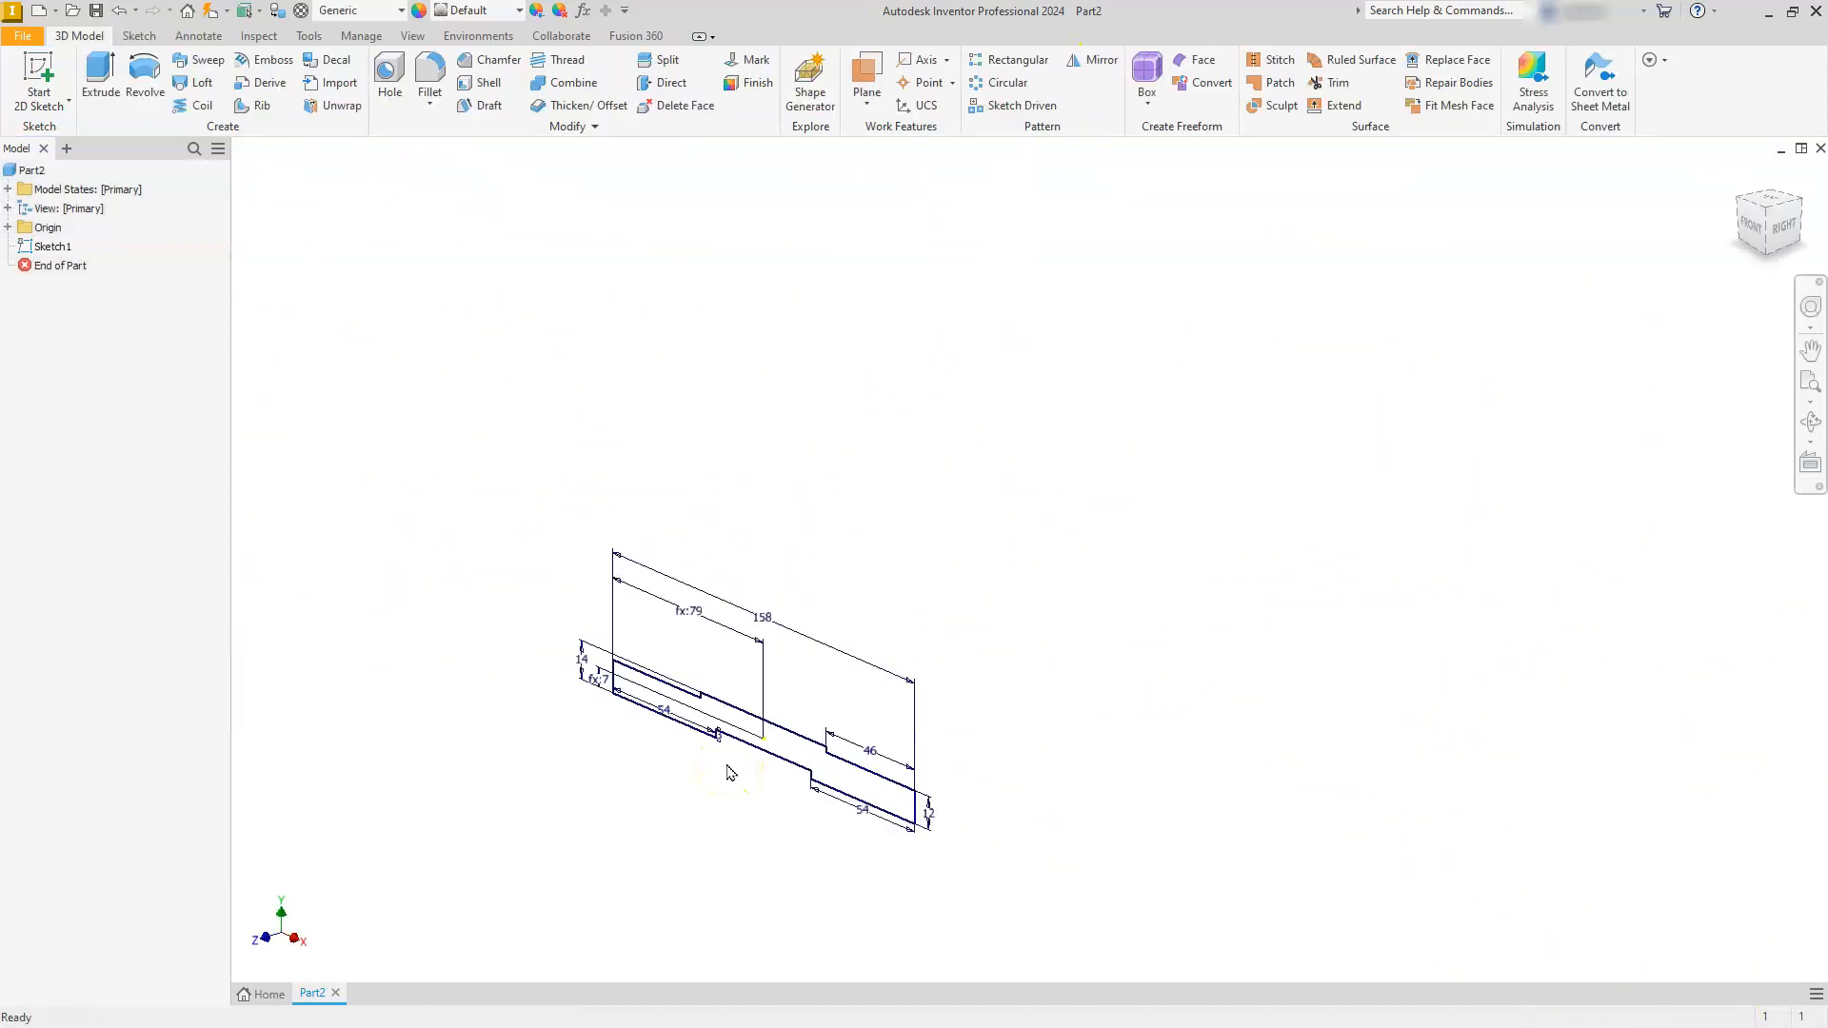
scroll(730, 772, up, 2)
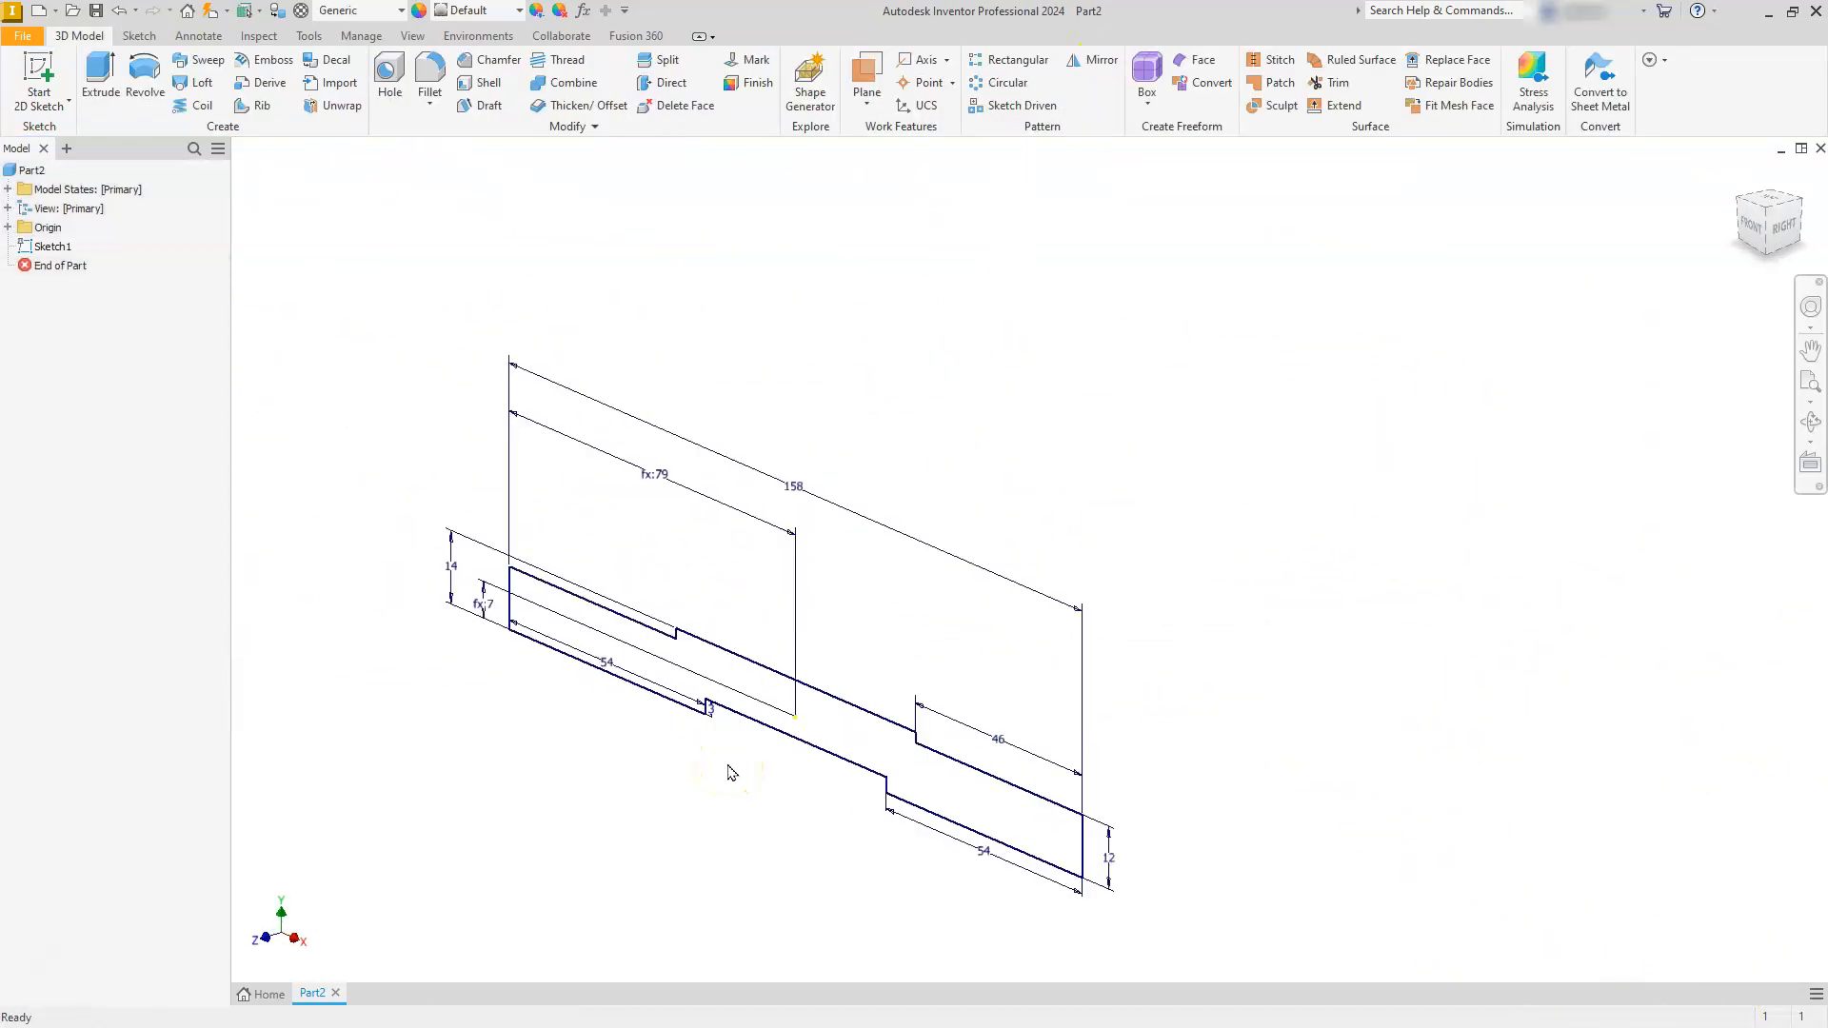
click(101, 77)
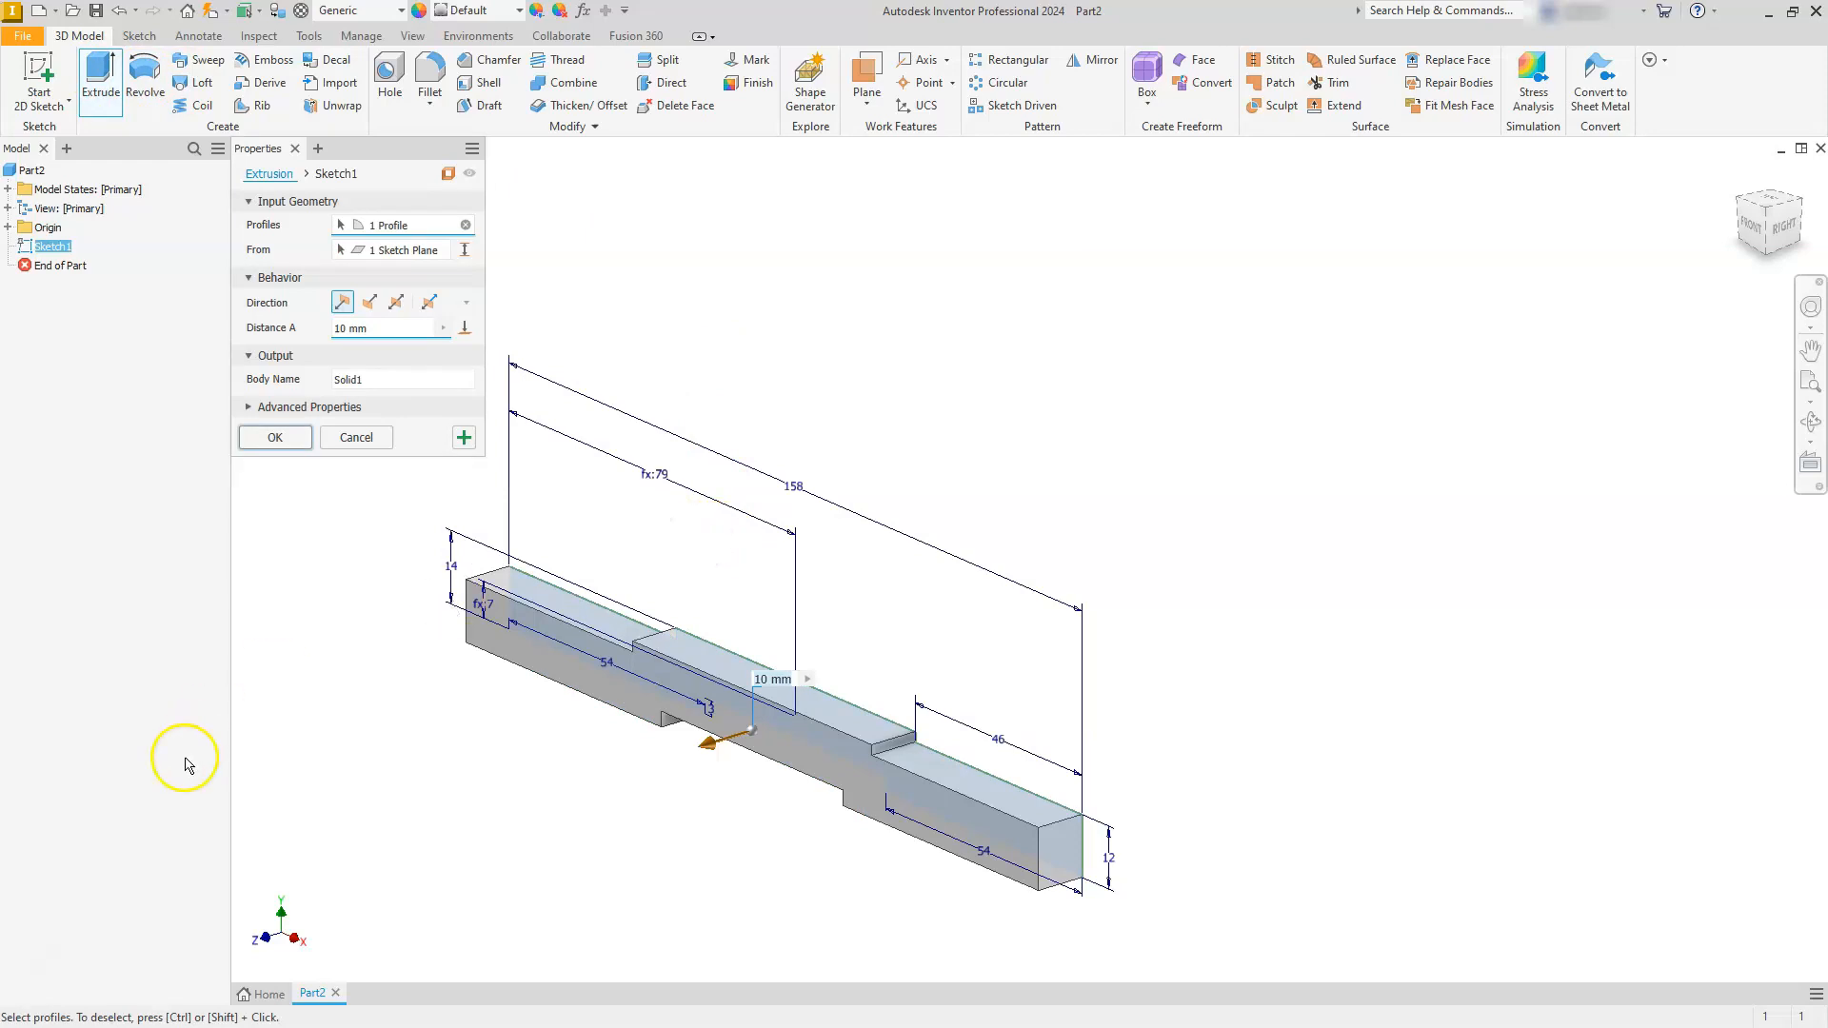
- Switch to the PDF drawing, highlight the base's (74), 14 and both 34 dimensions, and check its R 12 corner callout
key(alt+Tab)
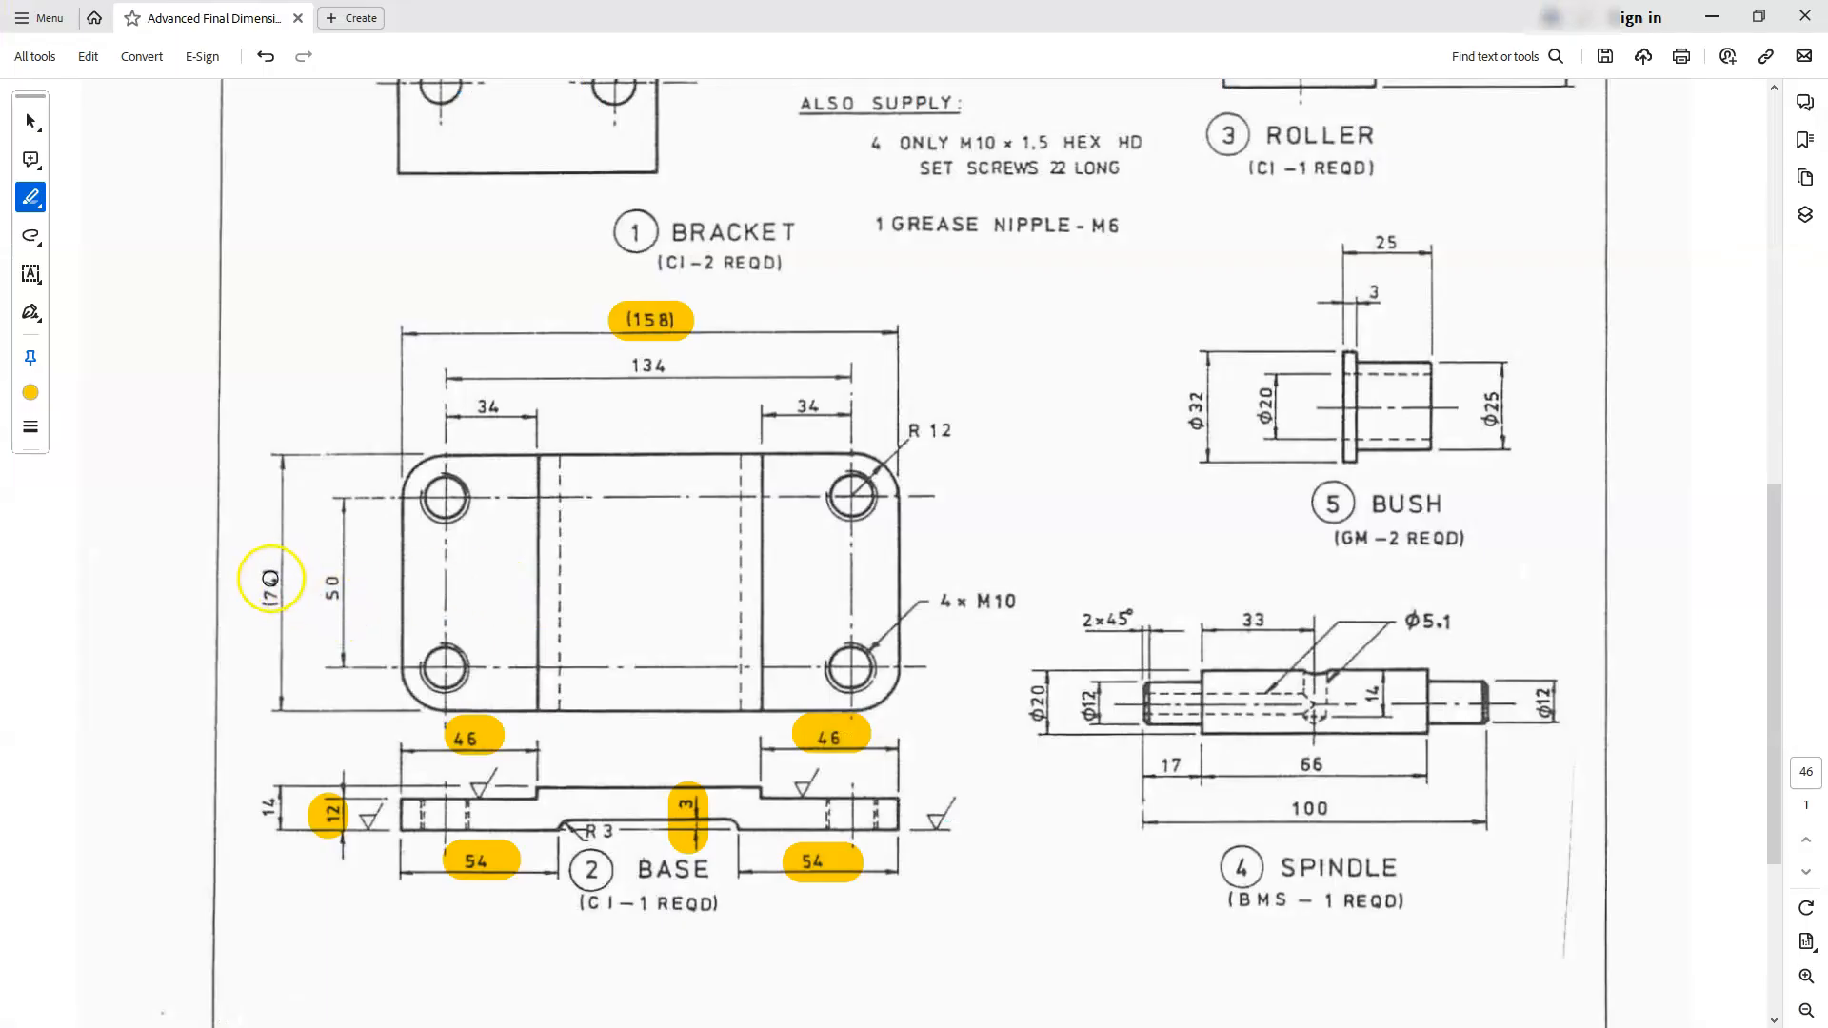
drag(271, 568, 272, 621)
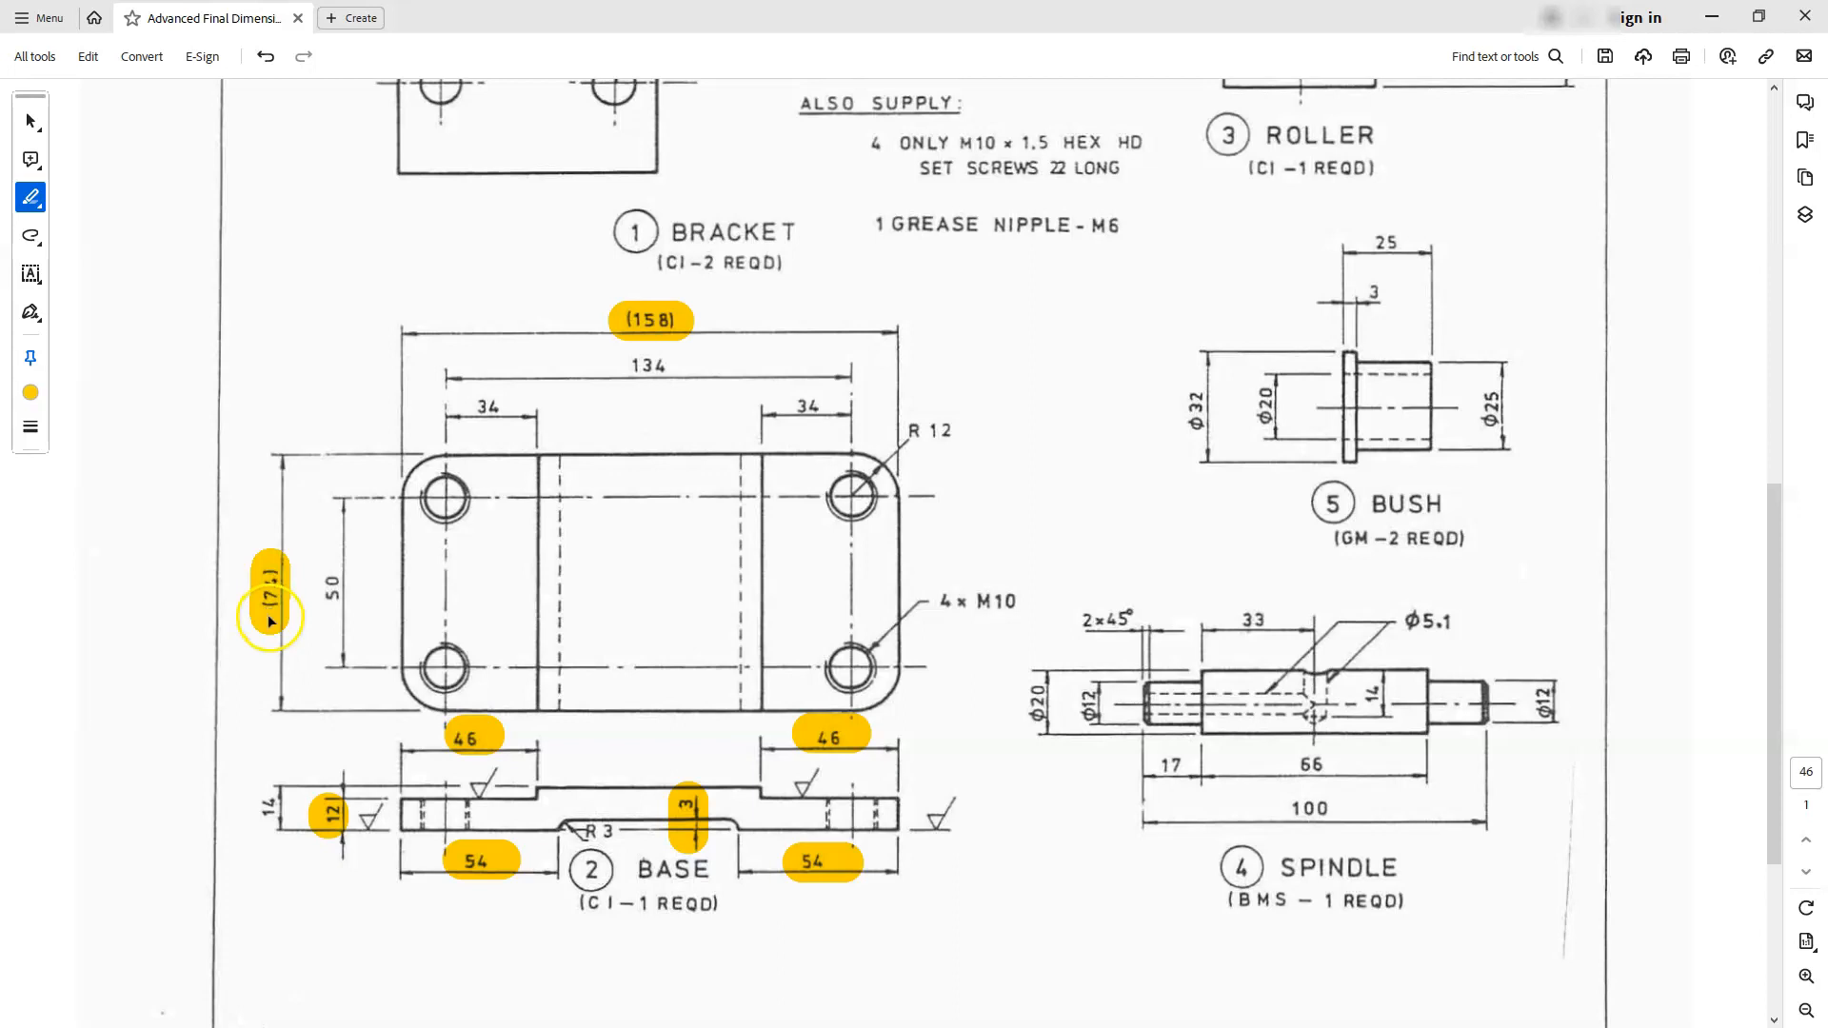
drag(267, 781, 269, 835)
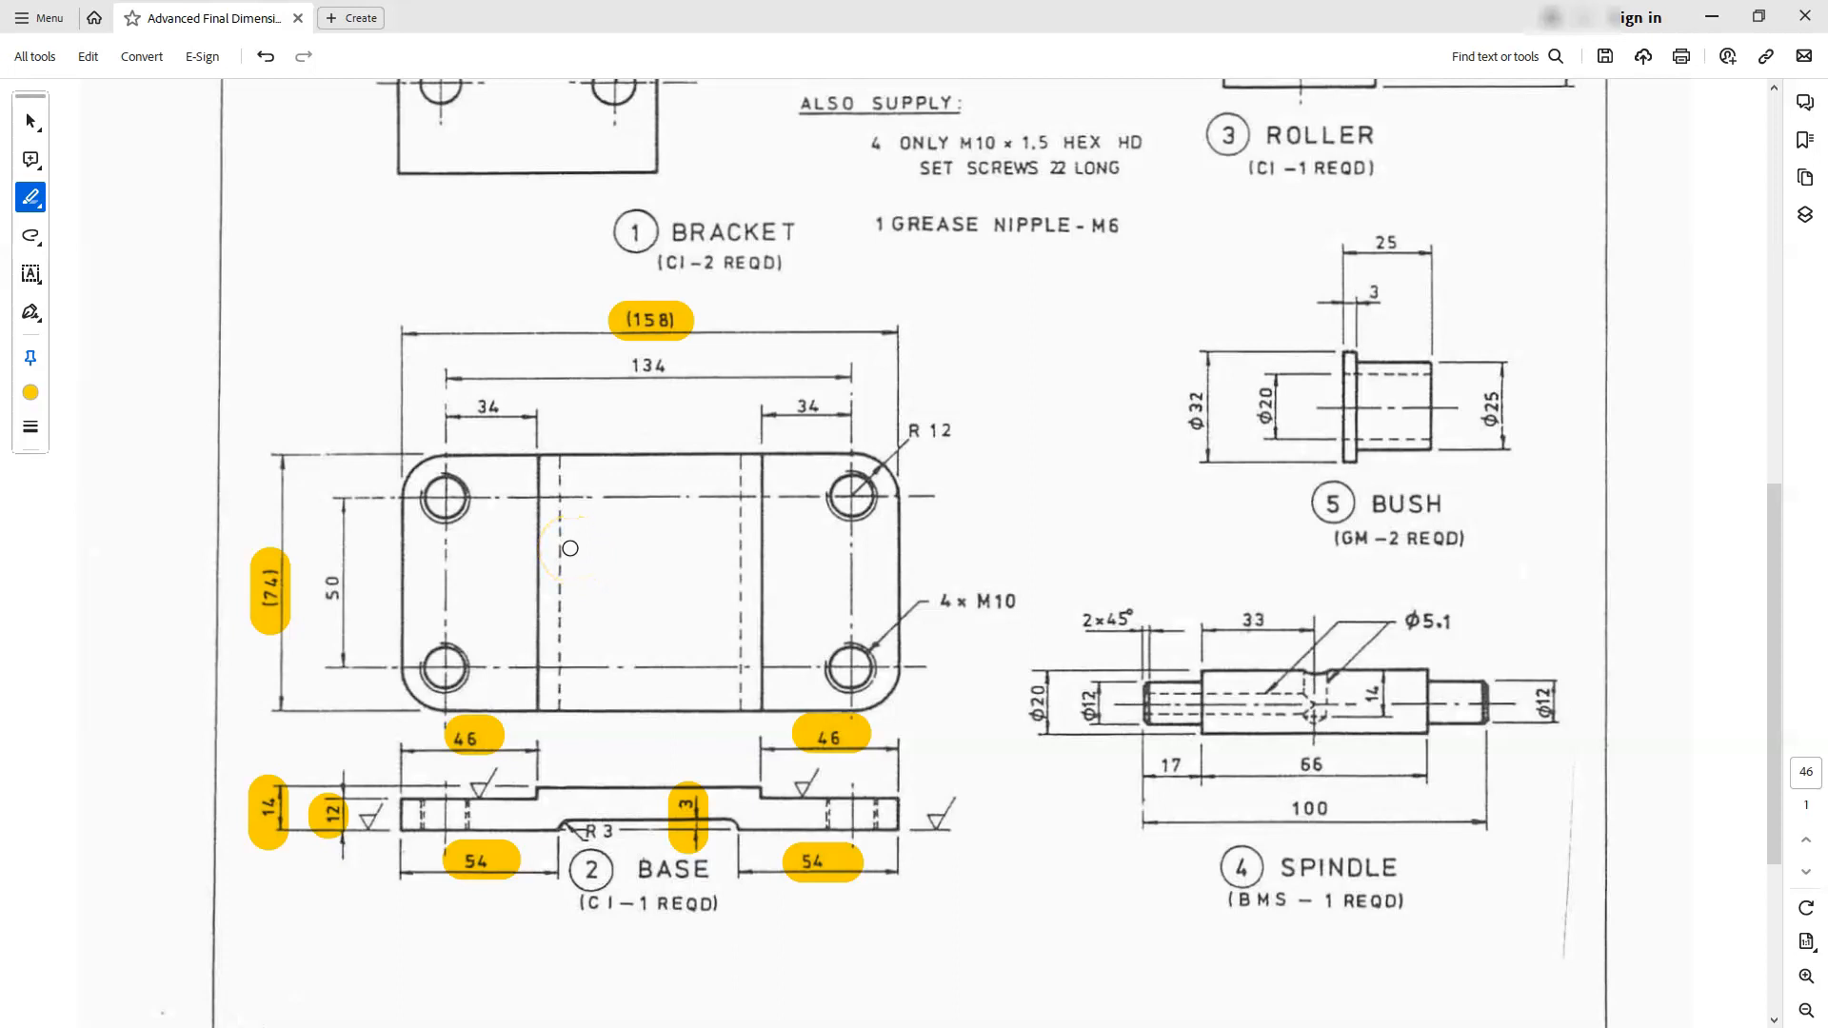
drag(468, 407, 501, 407)
drag(775, 408, 828, 408)
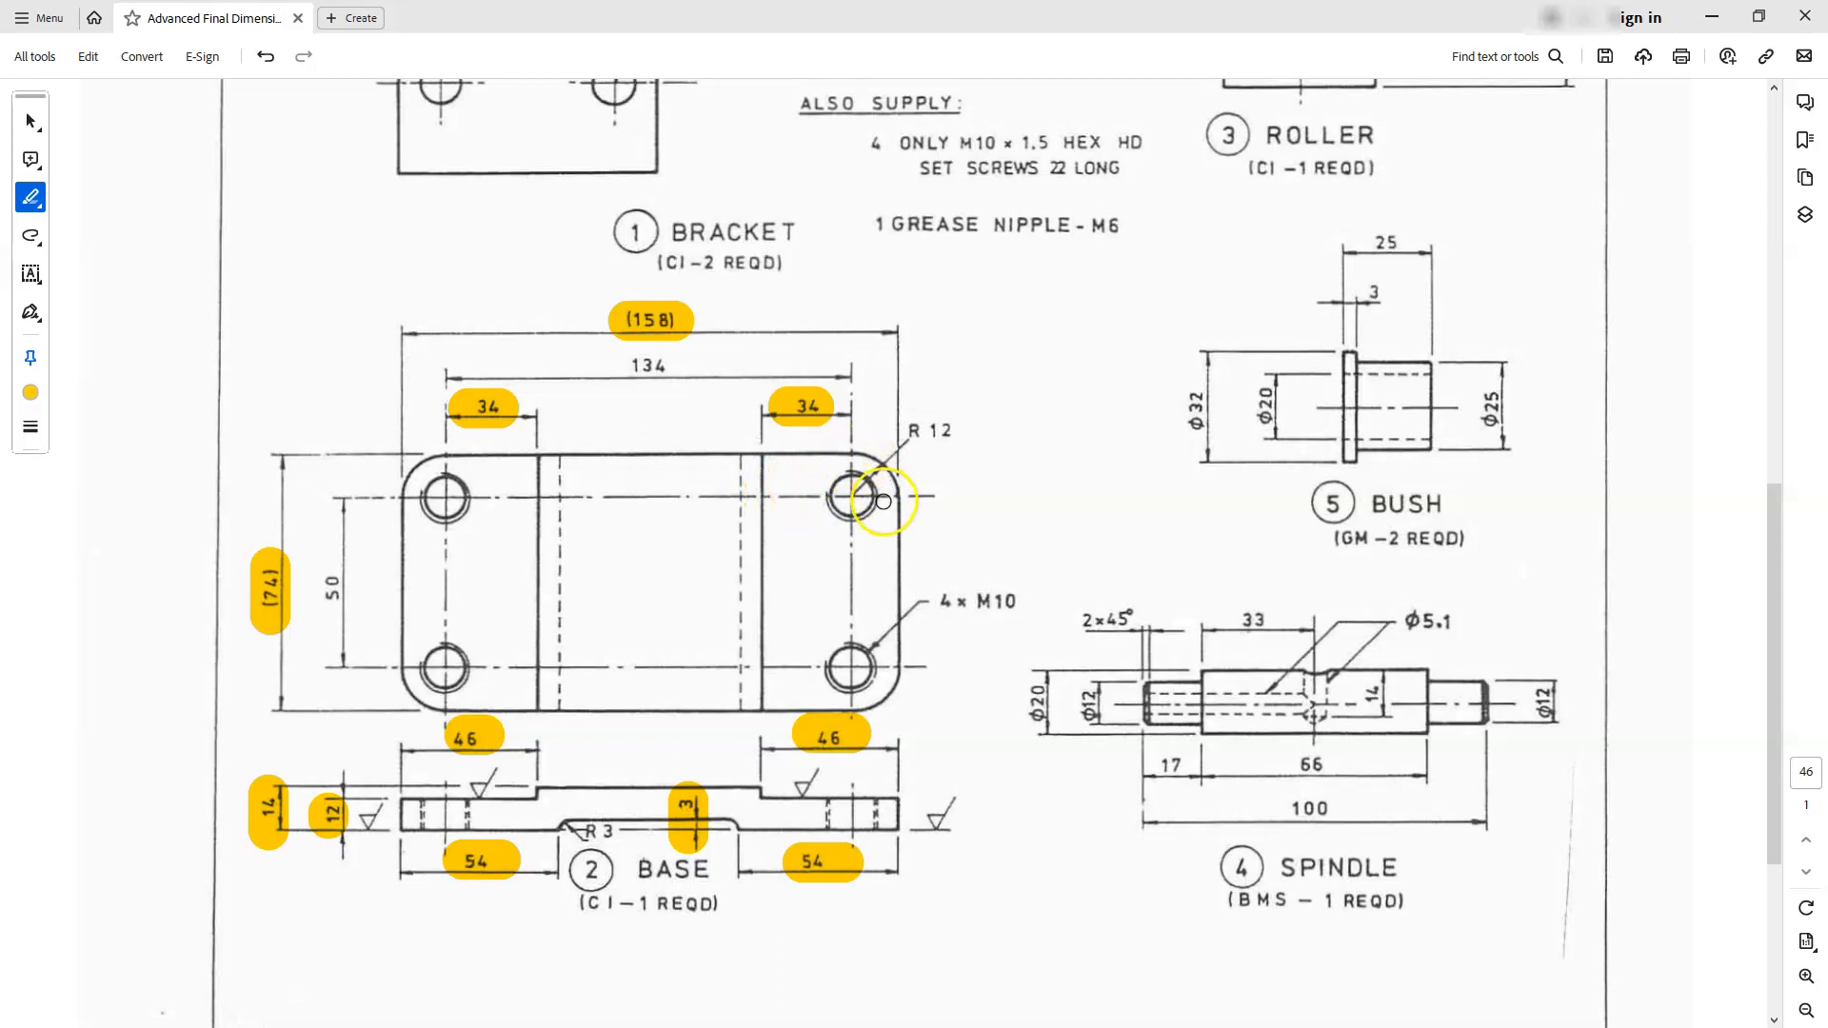
scroll(904, 534, up, 3)
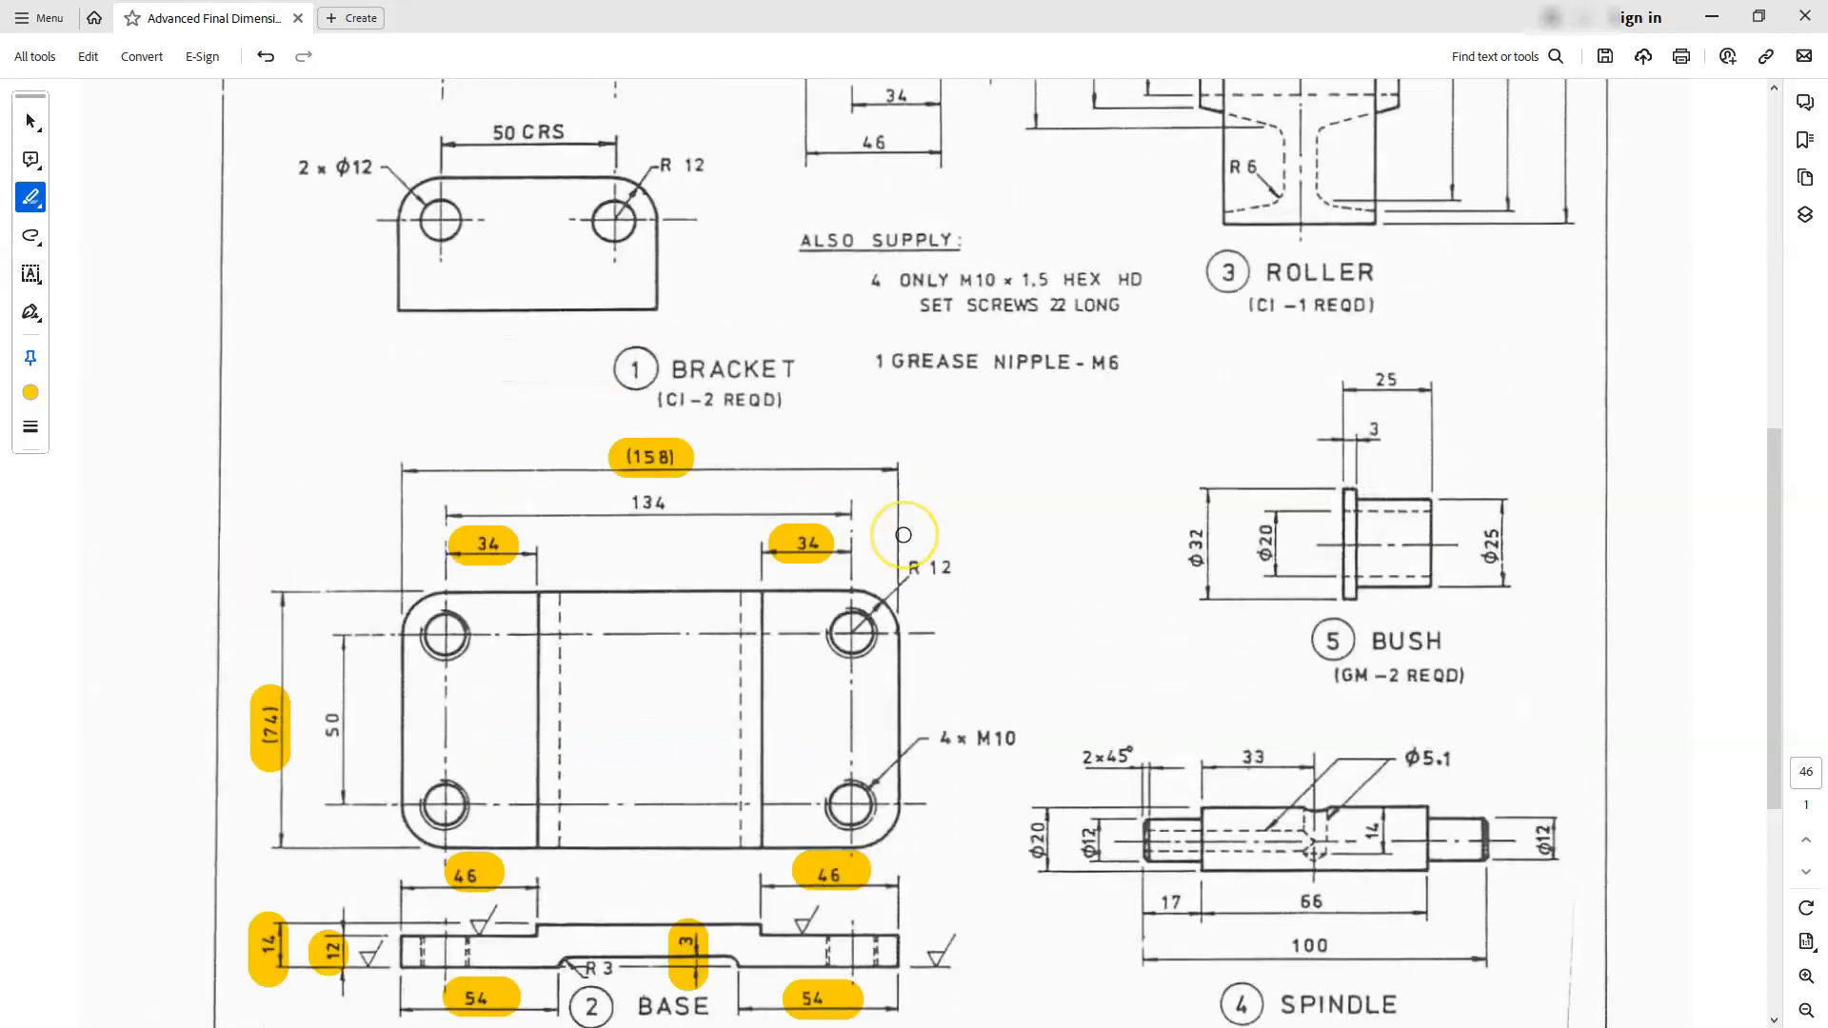
scroll(904, 534, down, 1)
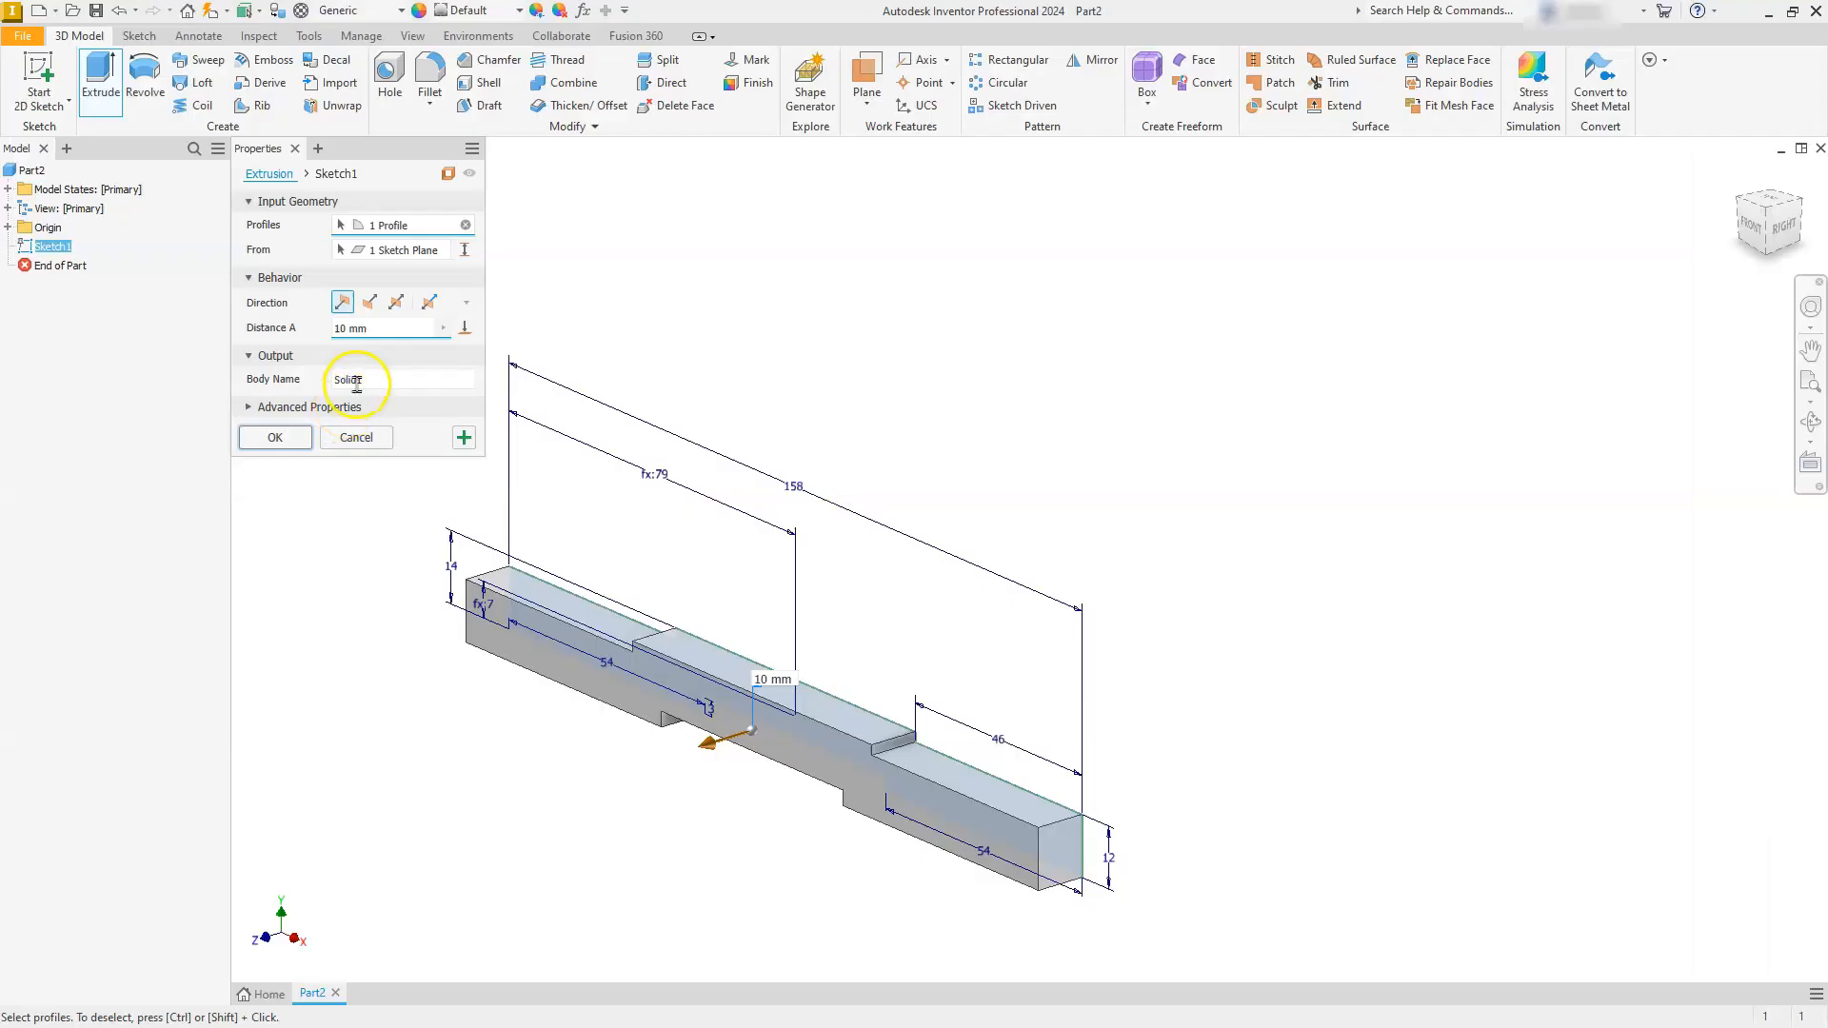
- Switch back to Inventor and extrude the profile 74 mm symmetrically about the sketch plane
click(376, 335)
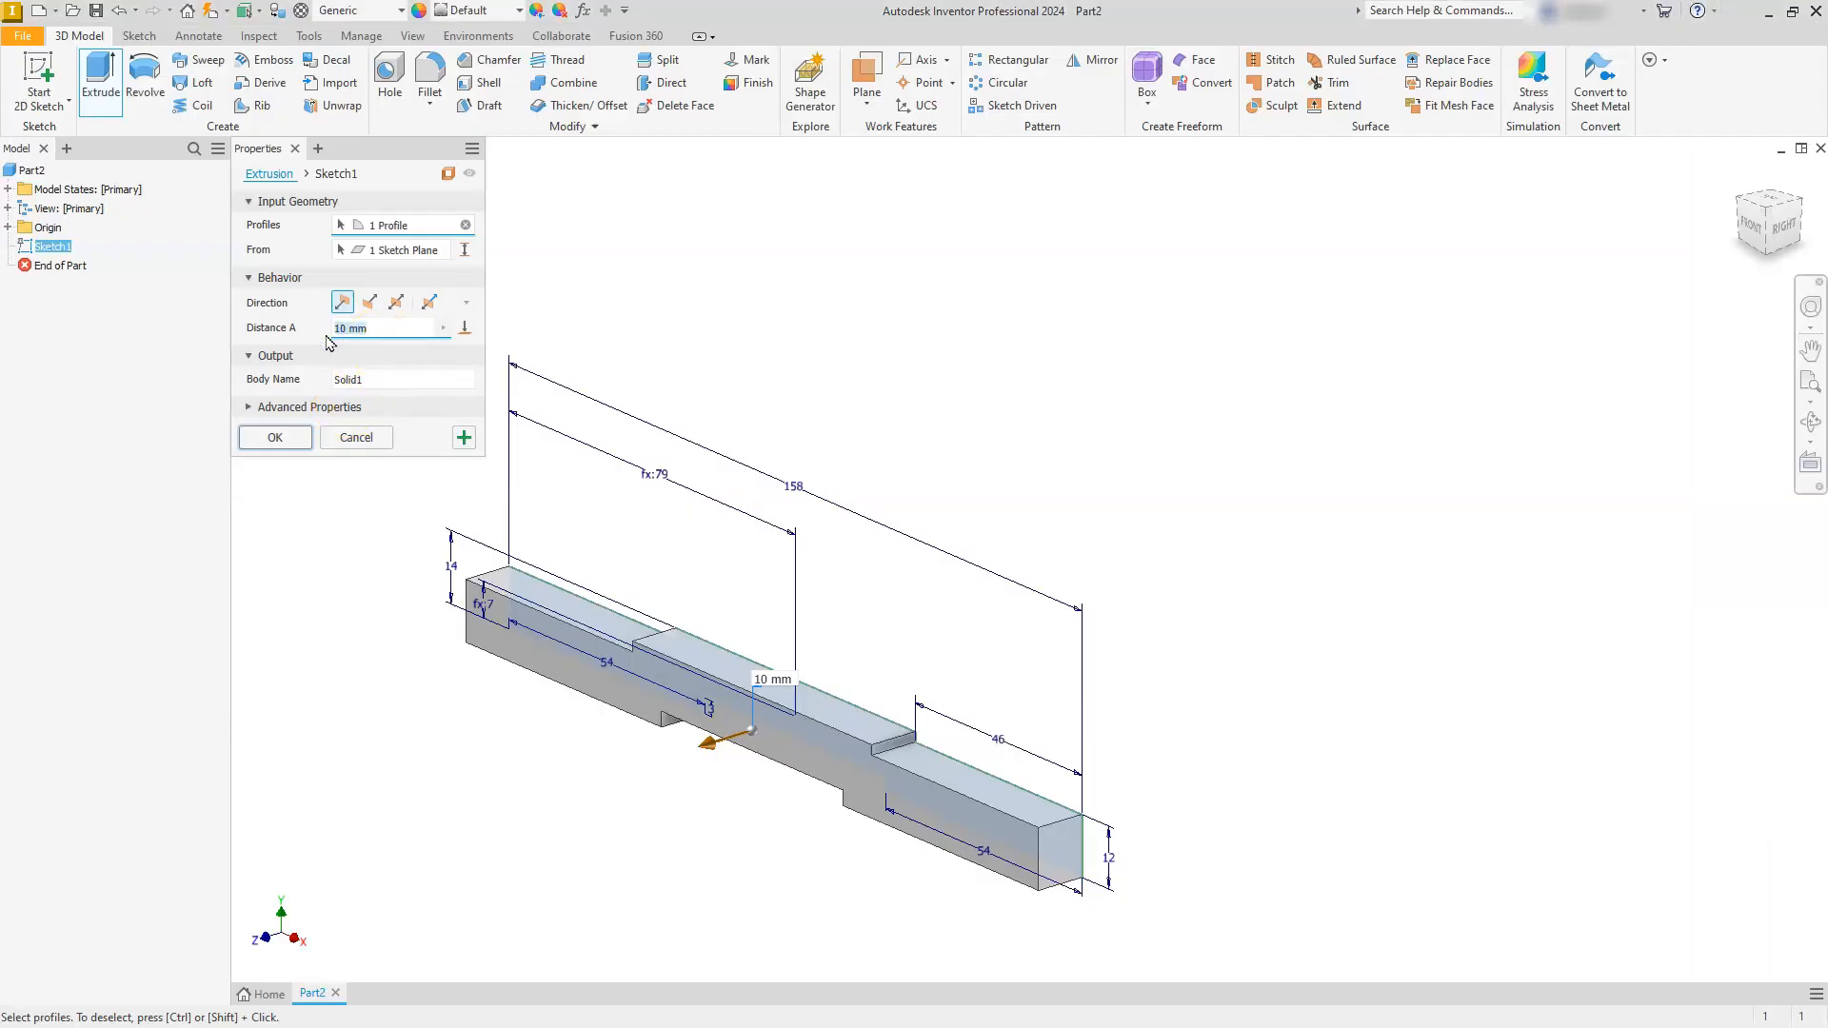
click(398, 305)
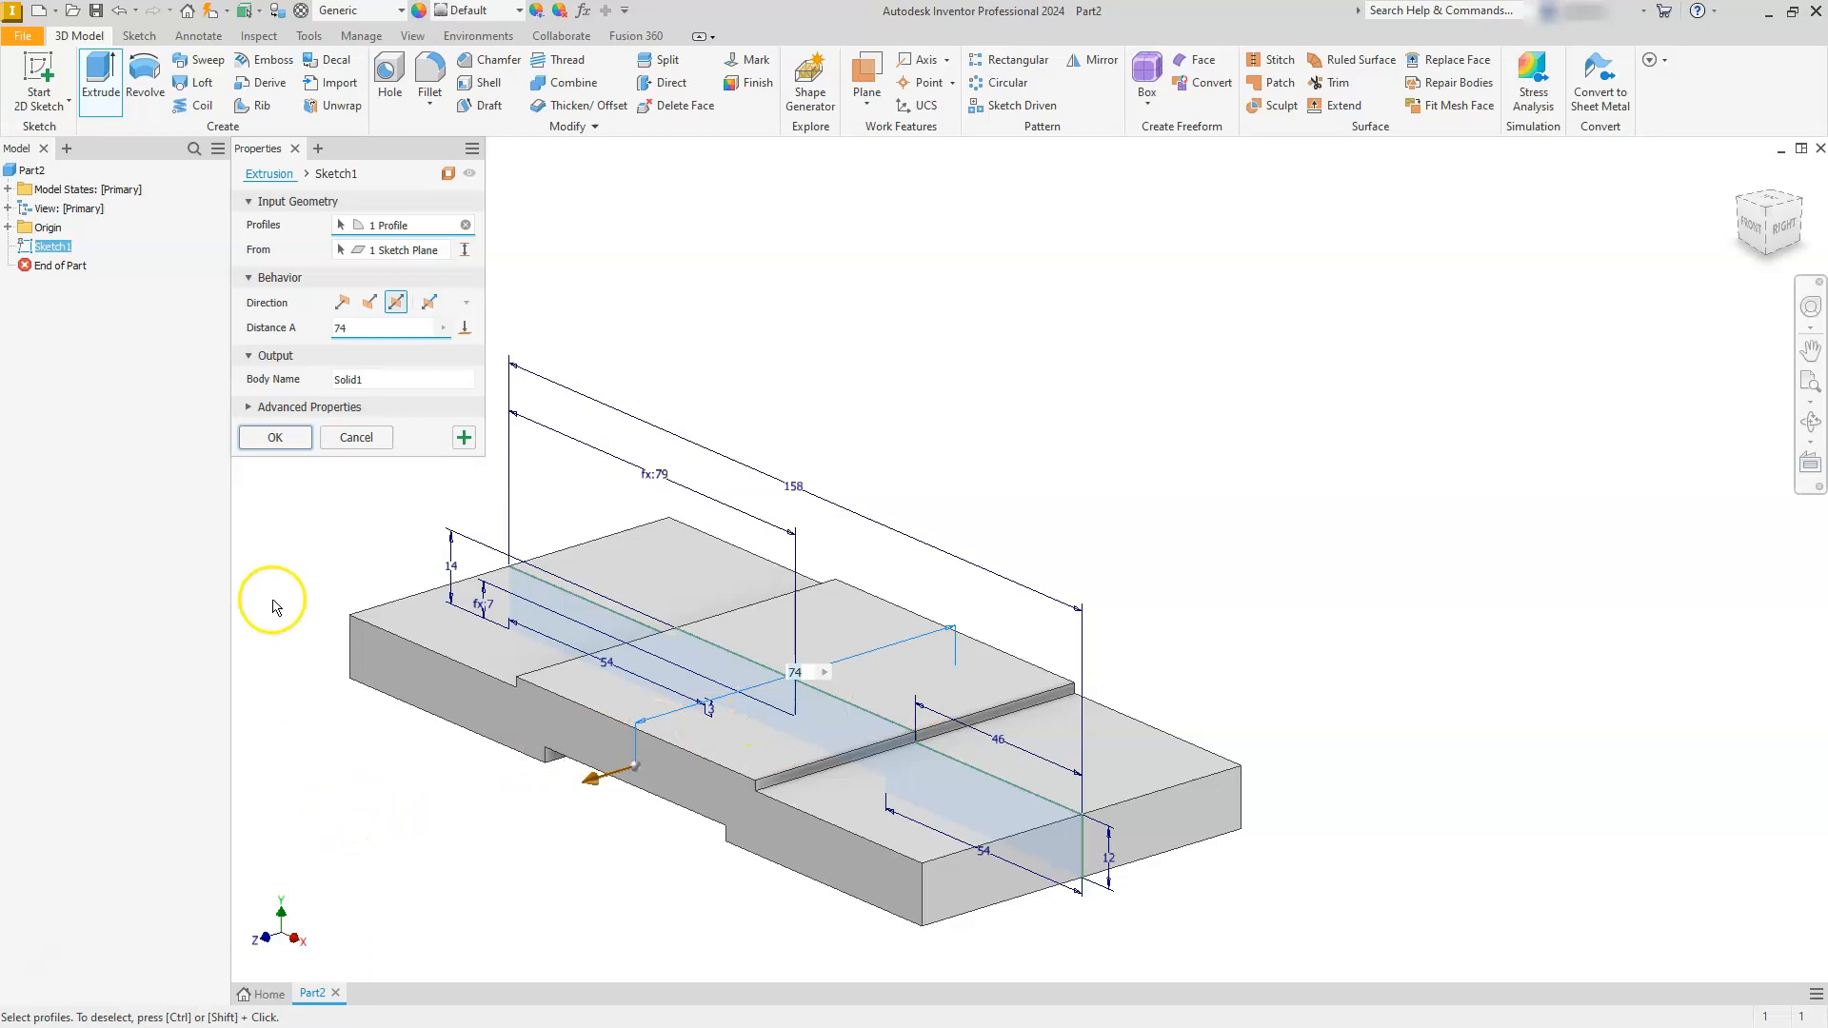
click(273, 441)
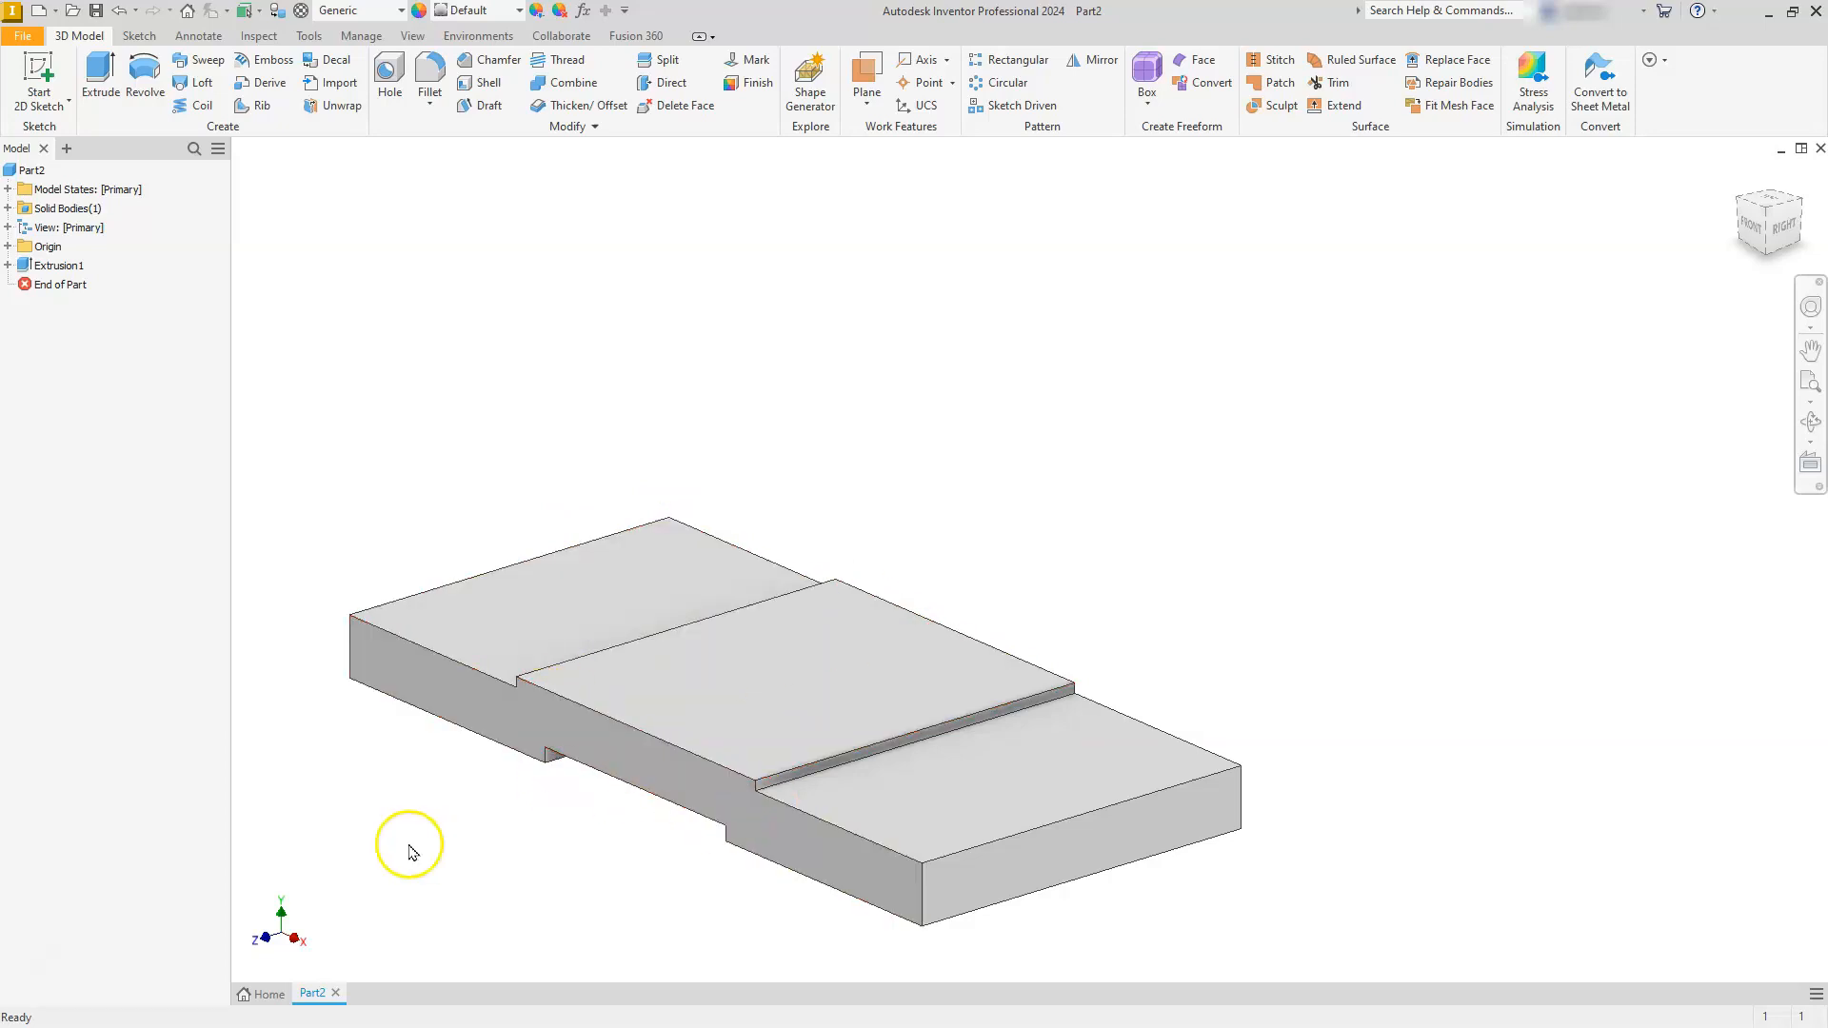
- Start a fillet with a 12 mm radius on the four vertical corner edges of the base
click(433, 75)
click(324, 198)
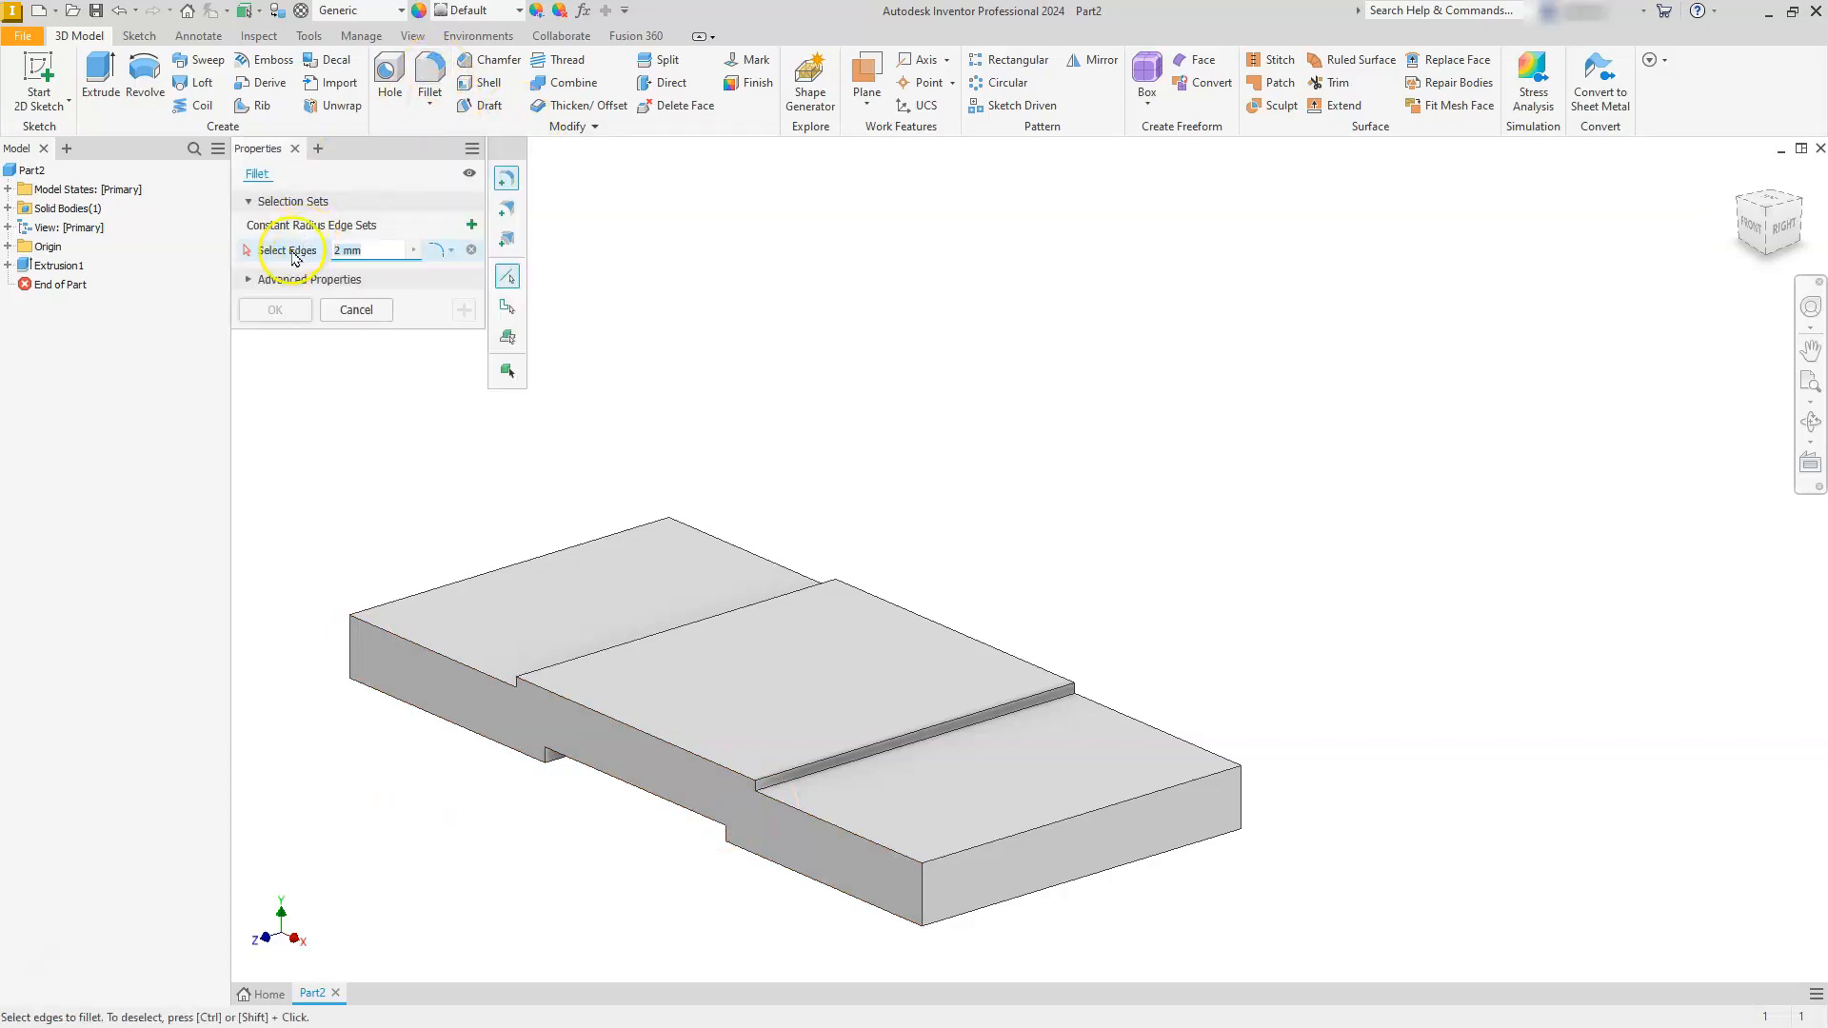
text(12)
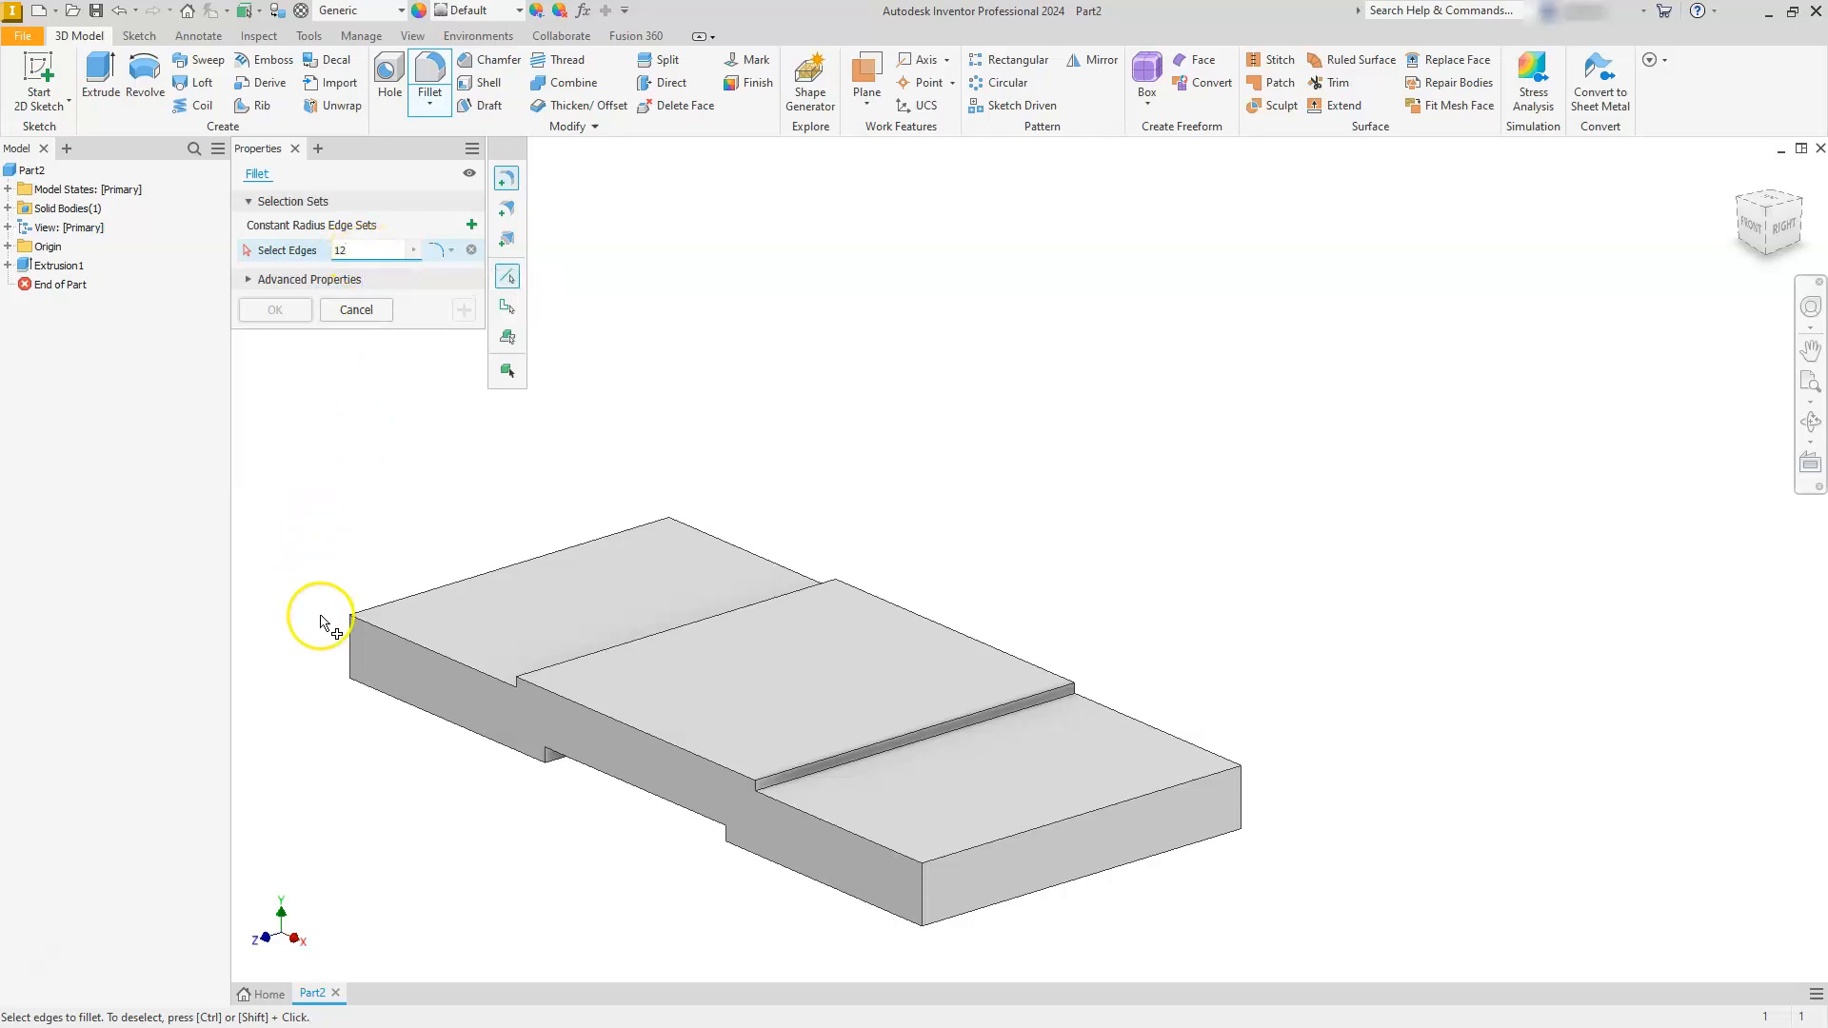
click(348, 644)
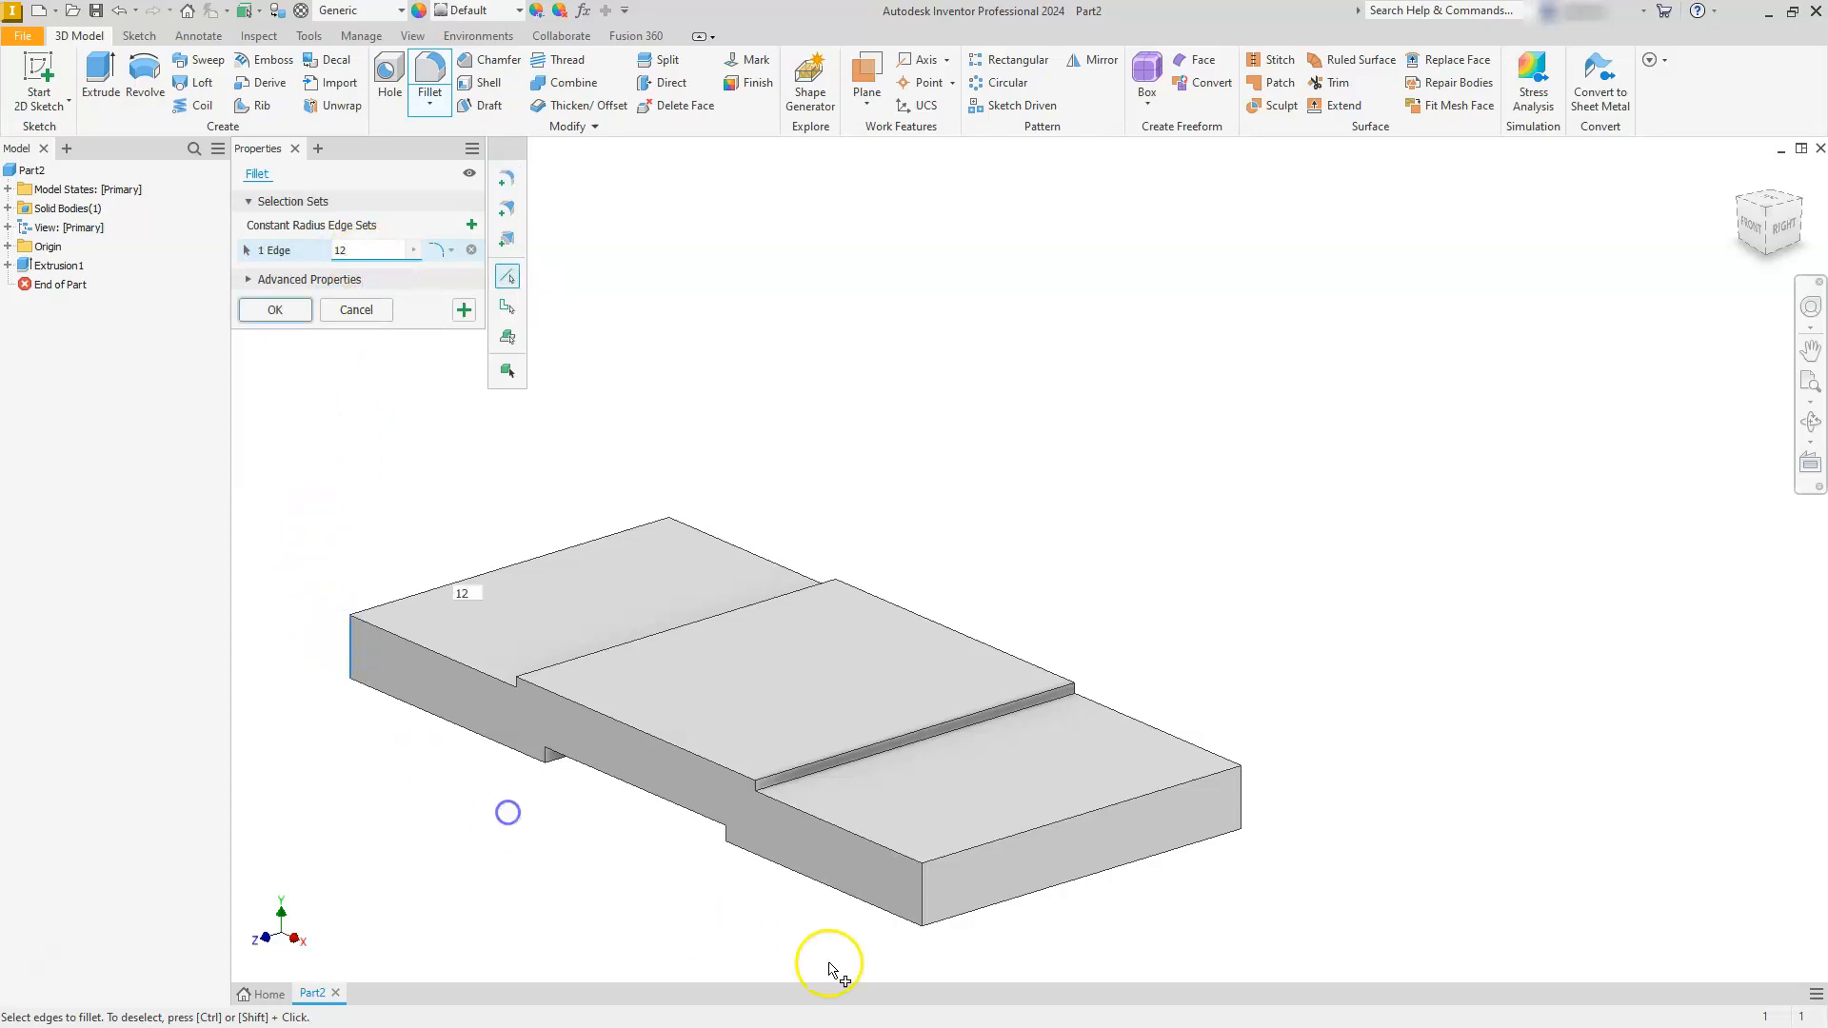
click(930, 895)
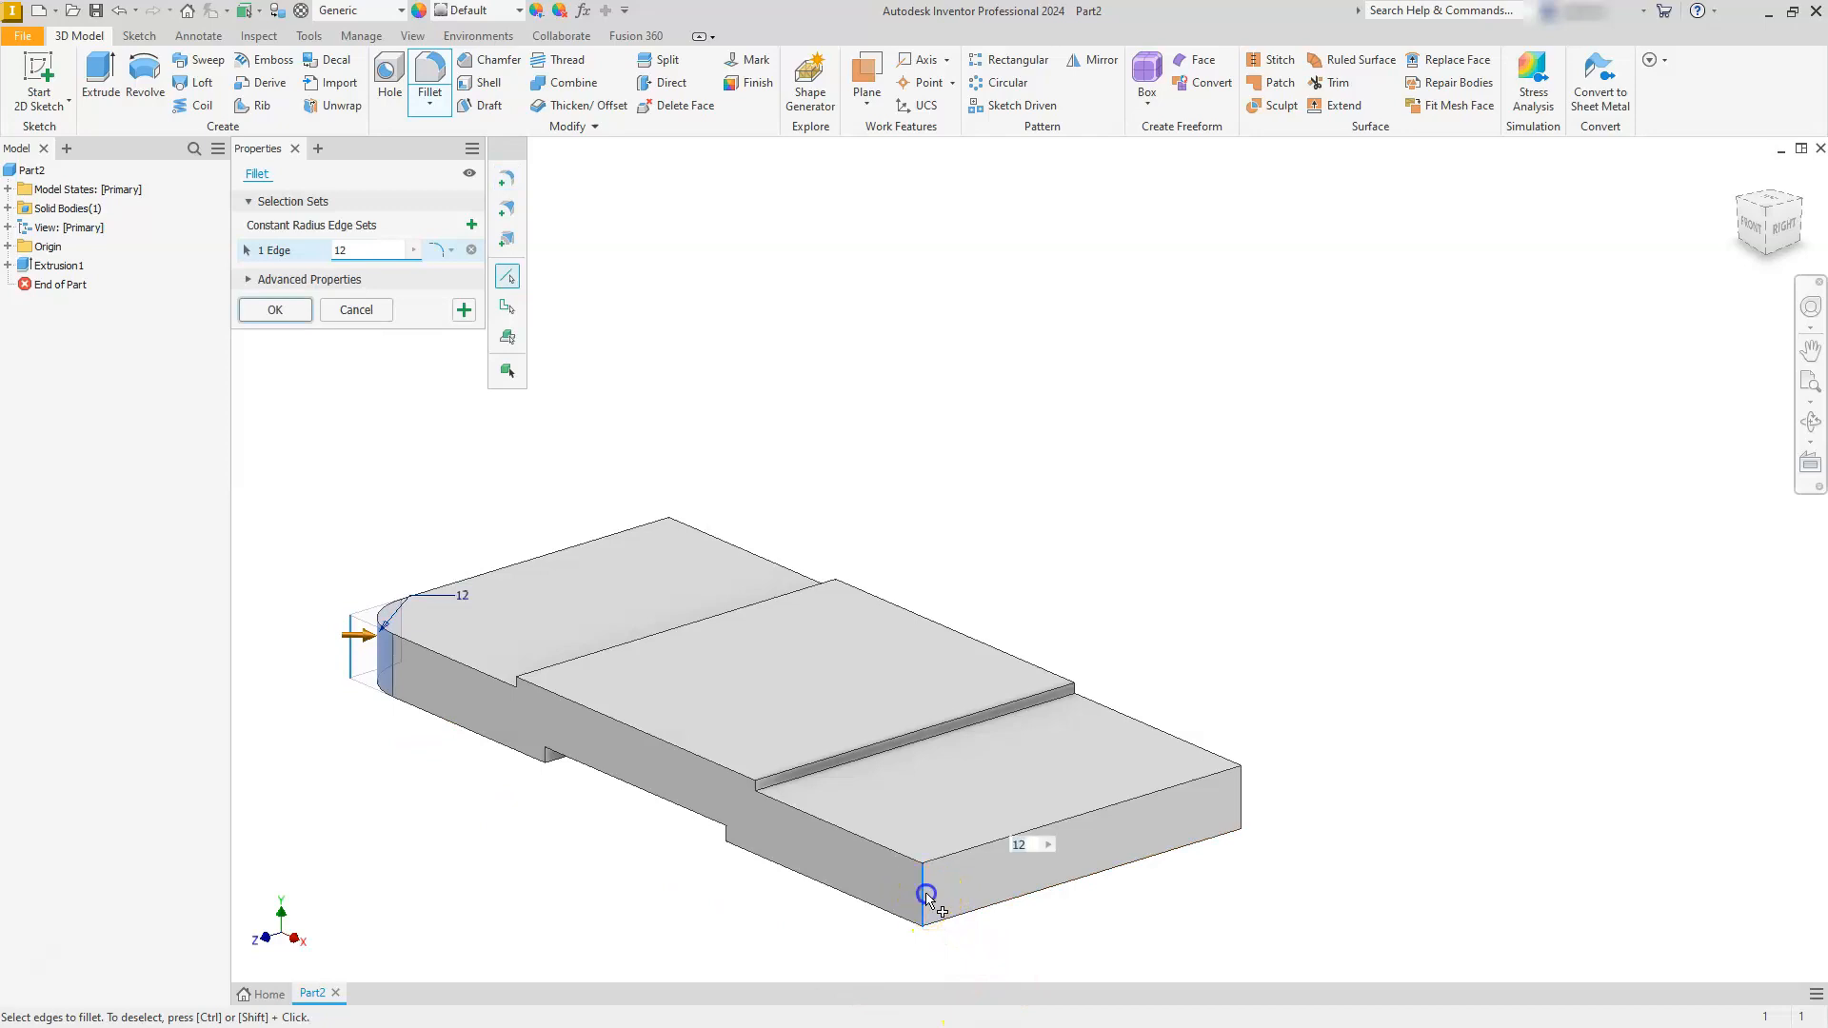
click(1240, 808)
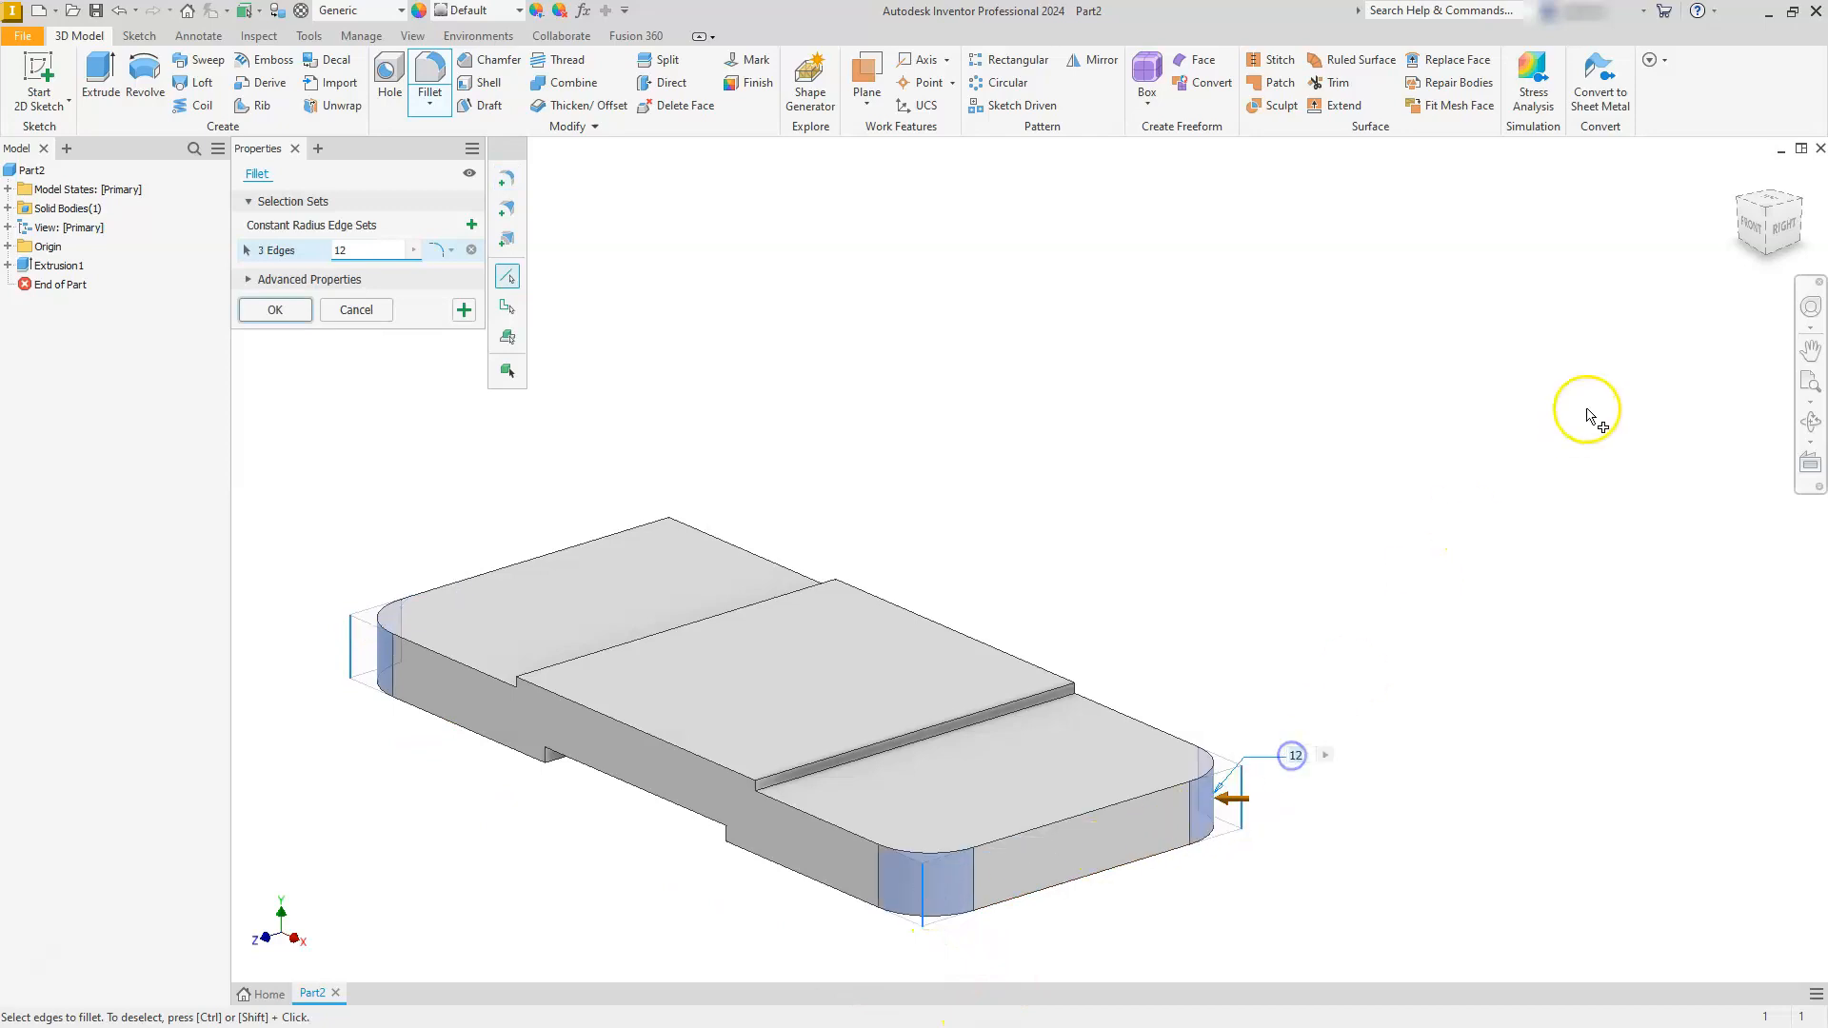
click(1803, 208)
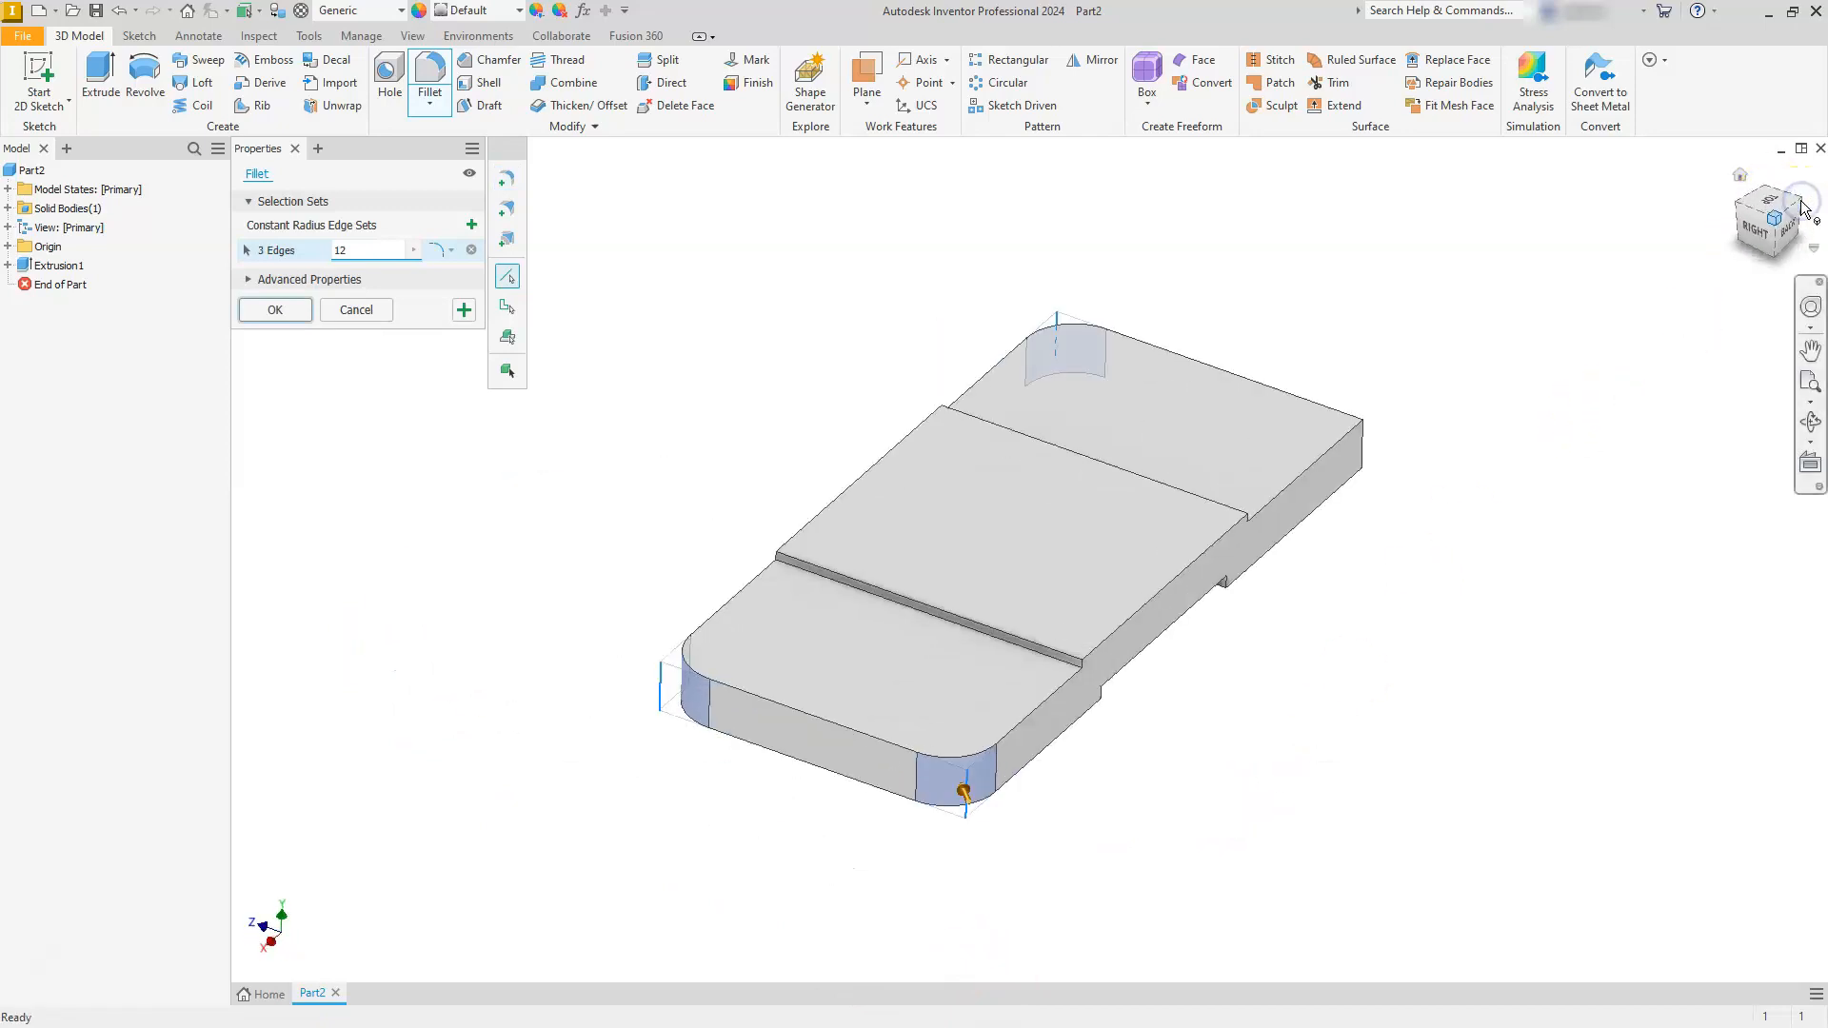
click(1421, 483)
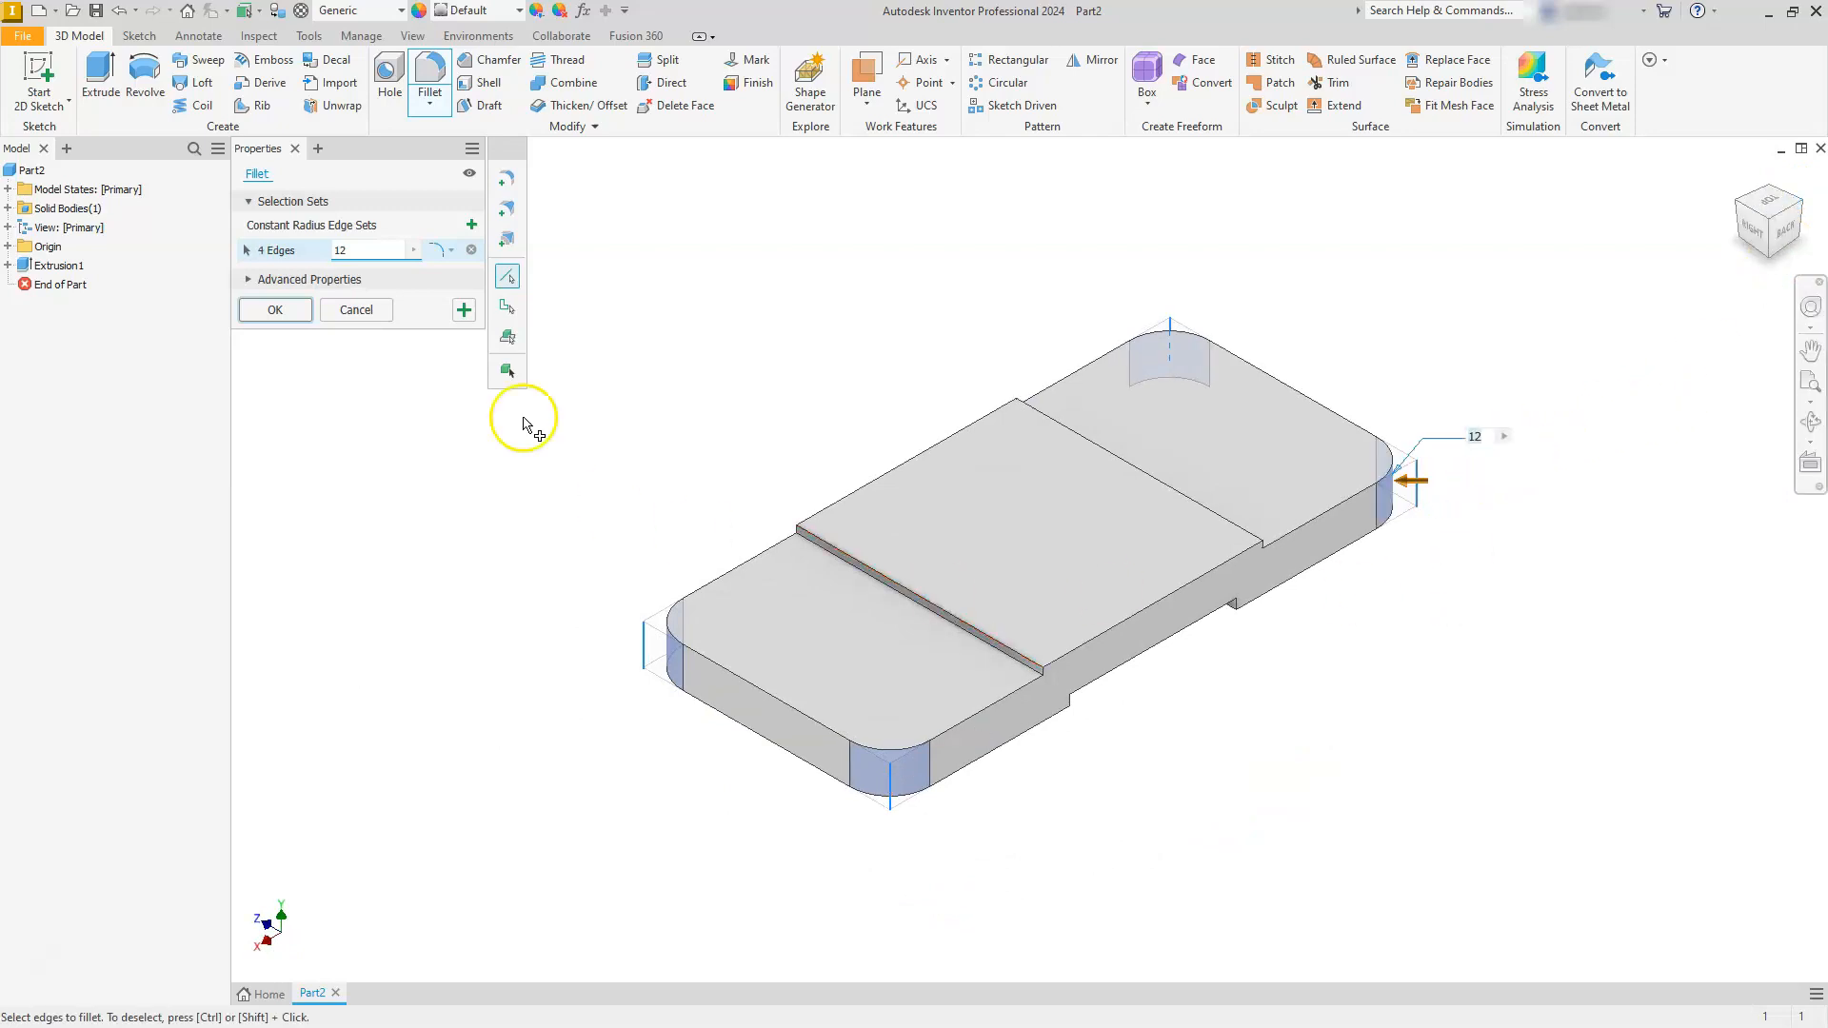
- Add a second constant-radius edge set of 3 mm on the two inner edges of the underside recess and create the fillets
click(471, 226)
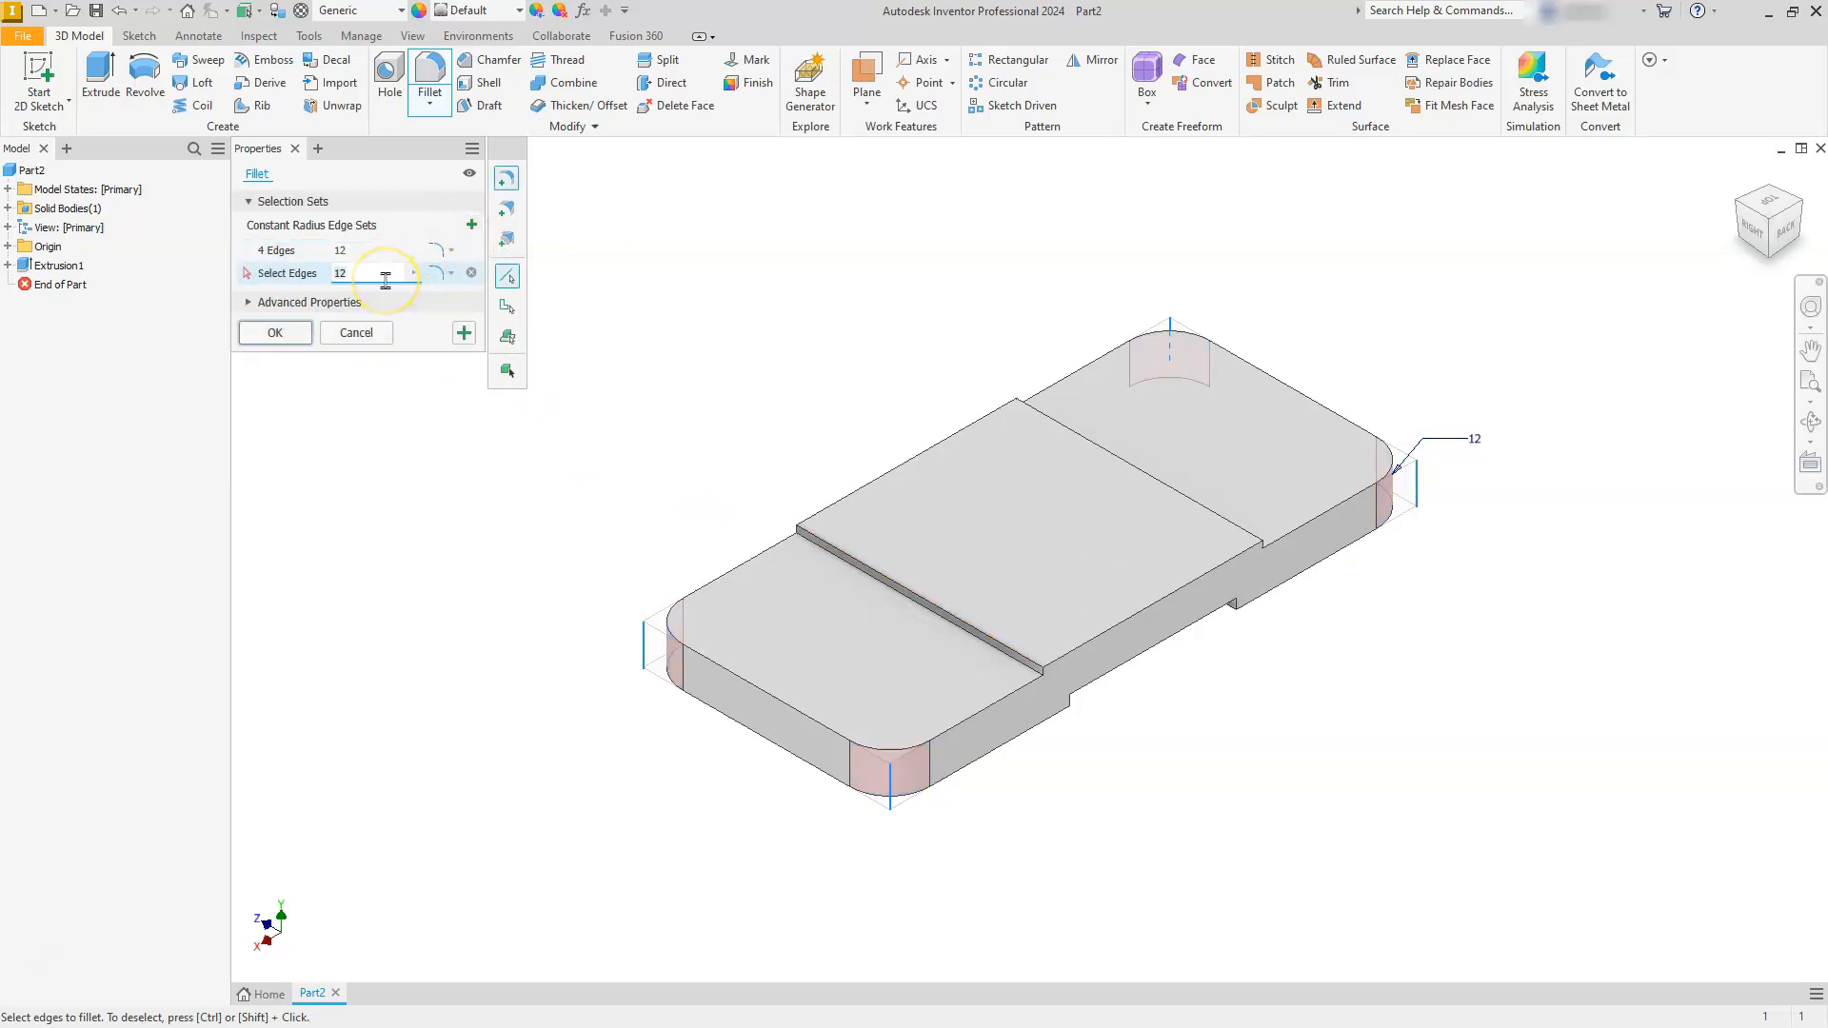
text(3)
click(1771, 263)
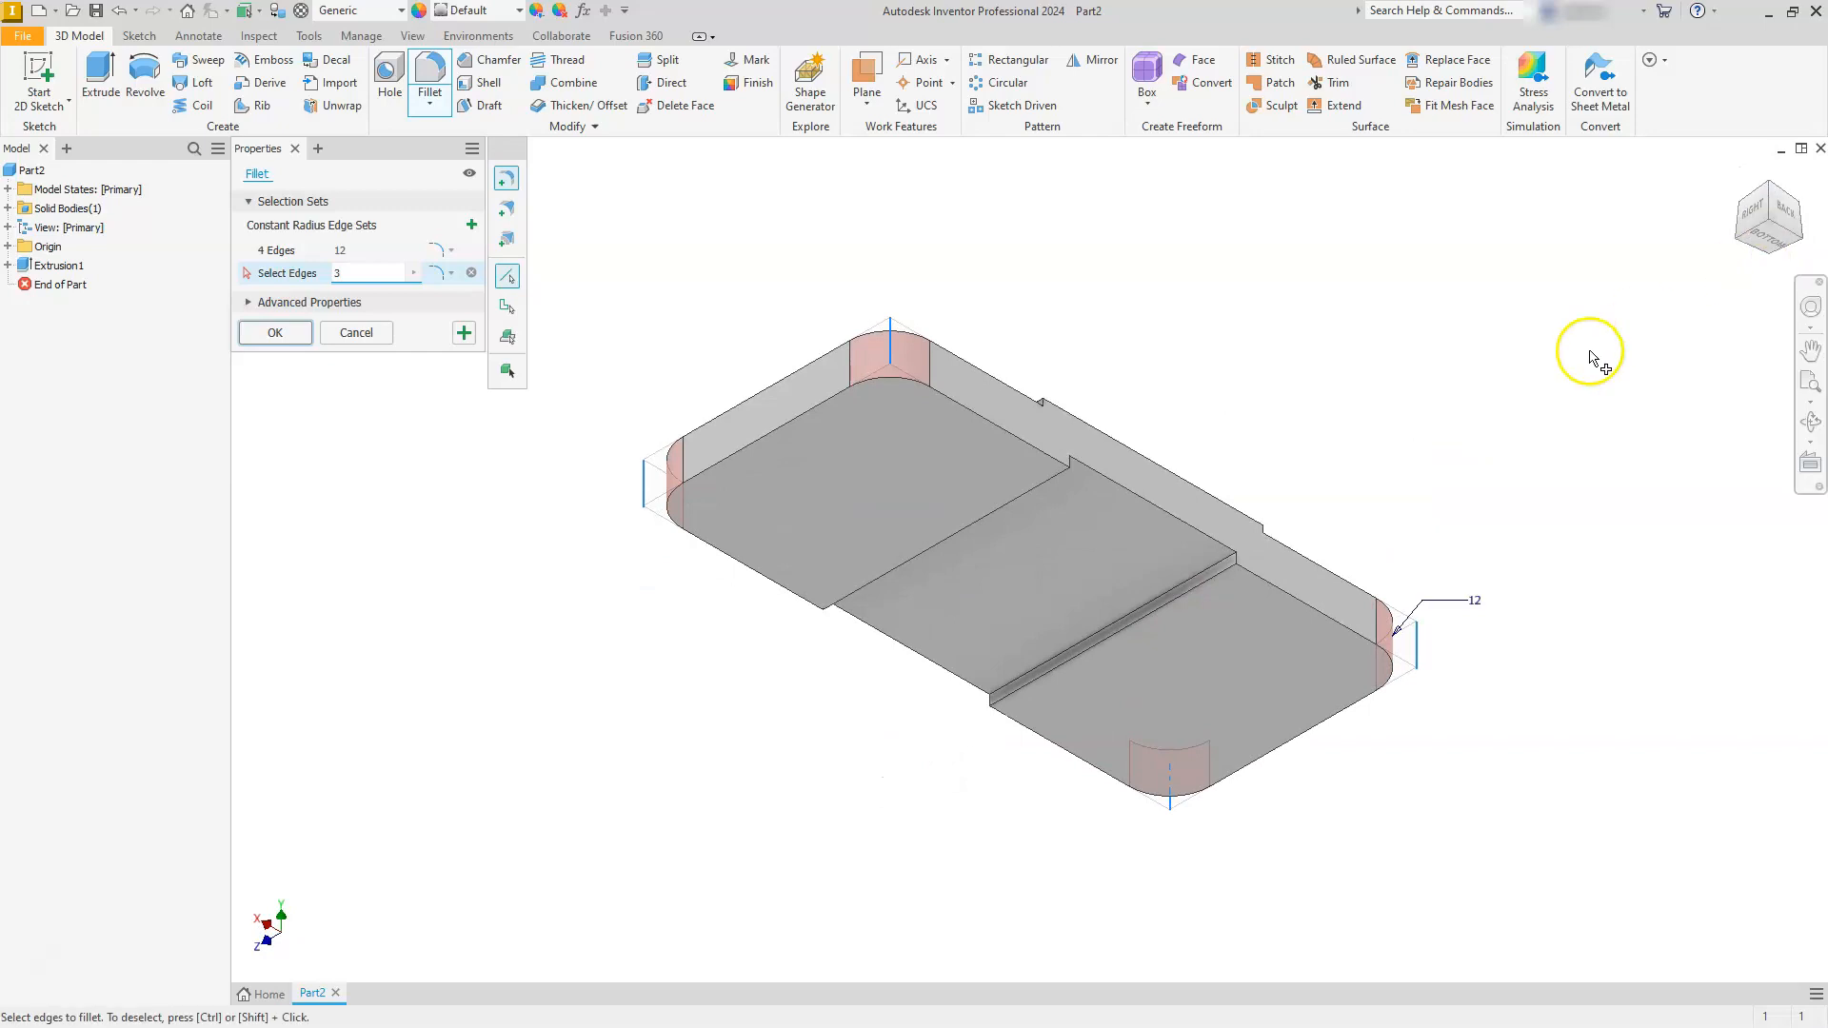
click(1172, 592)
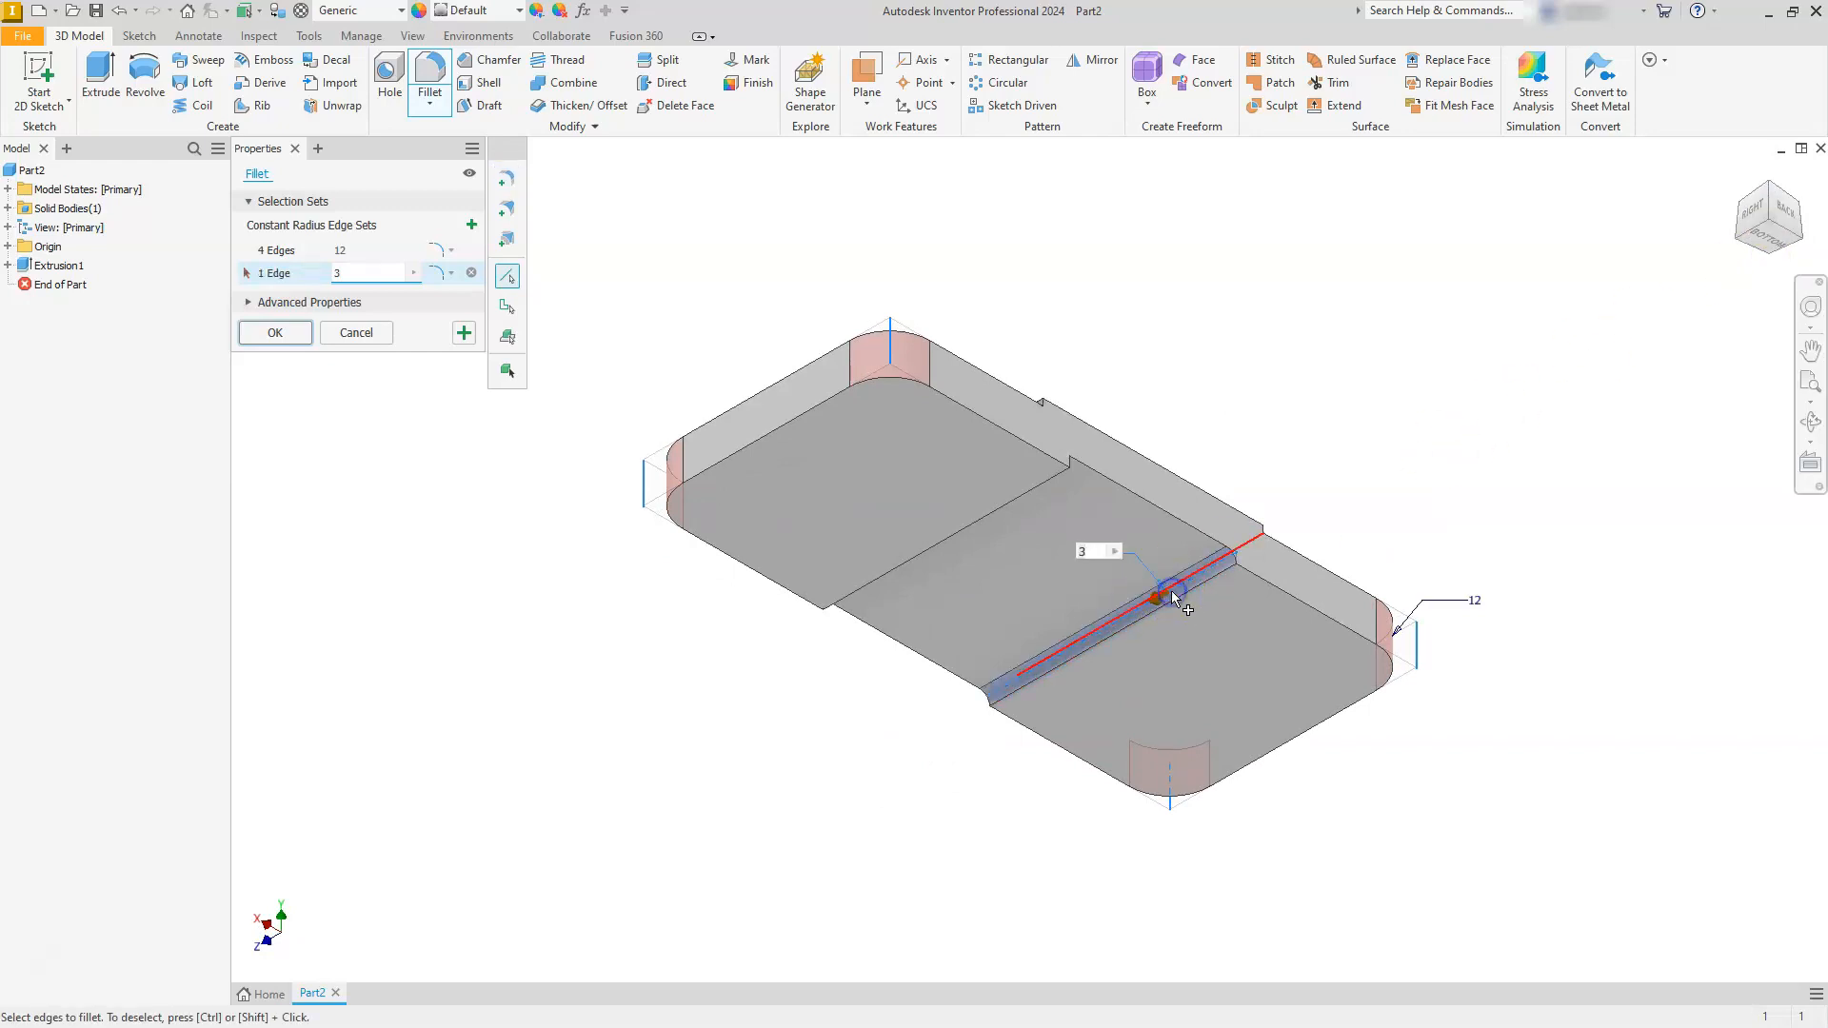
click(1739, 245)
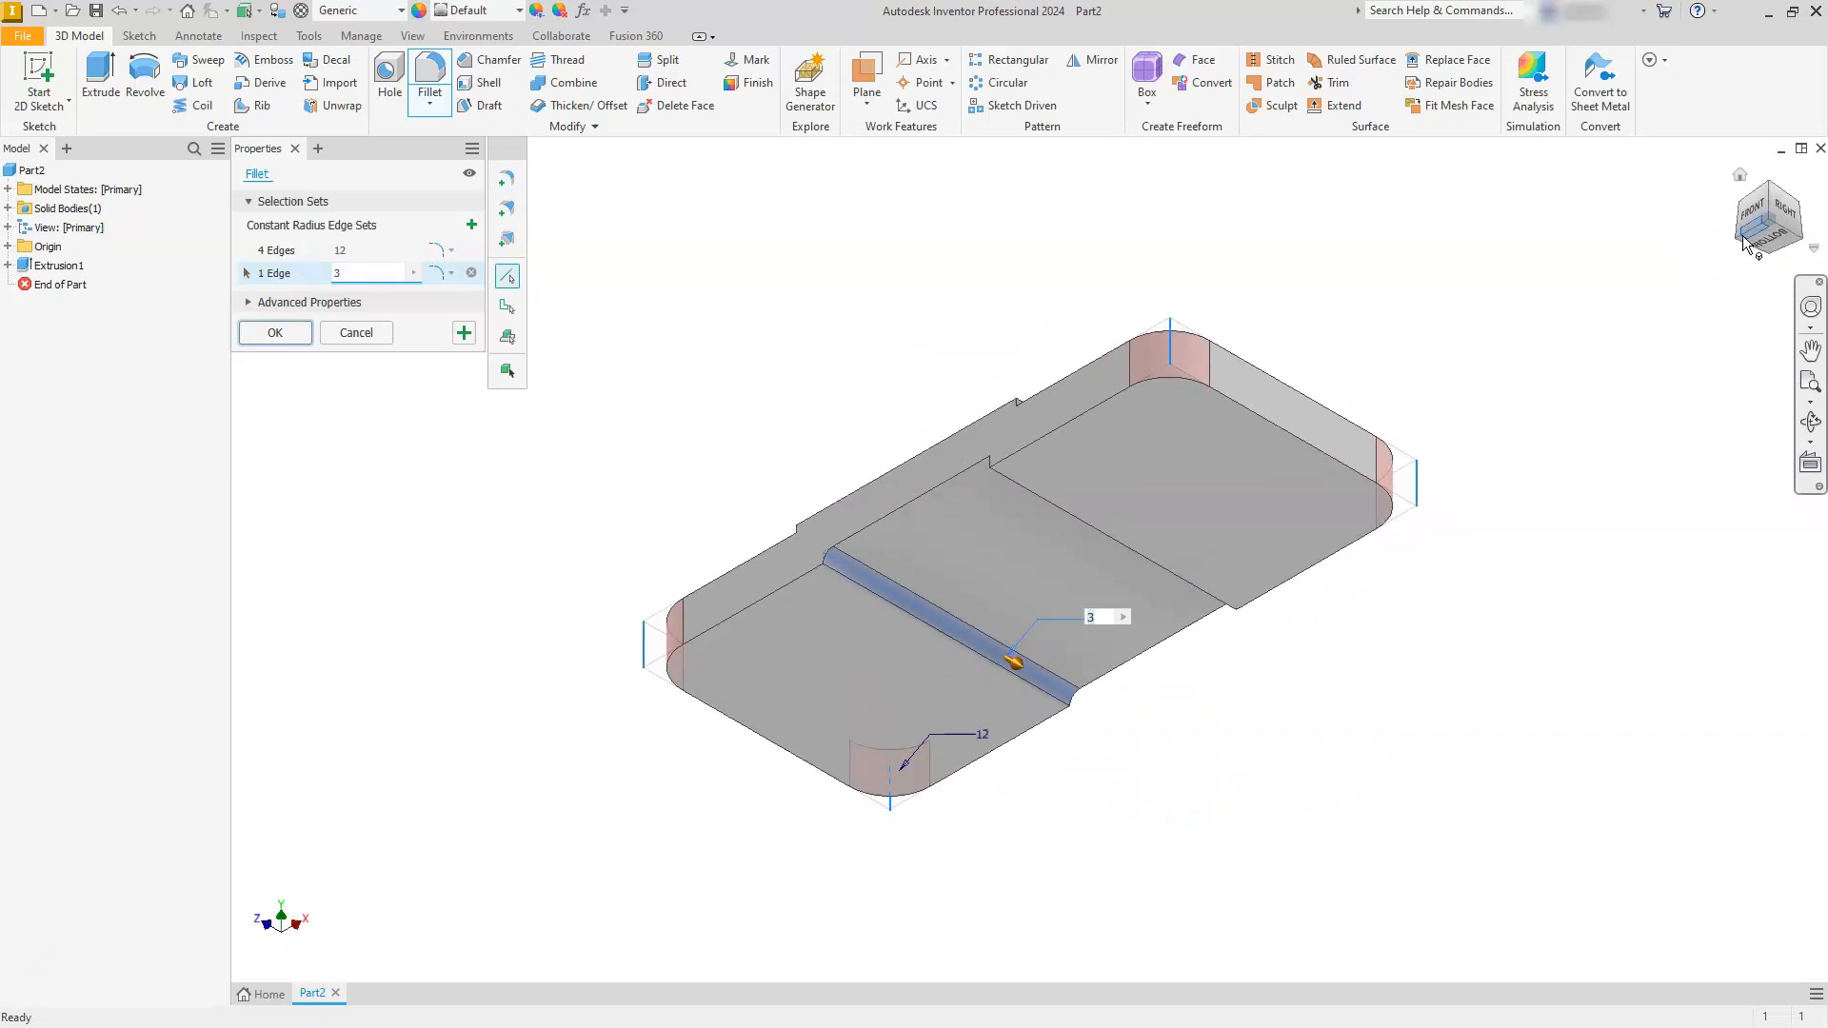
click(1739, 238)
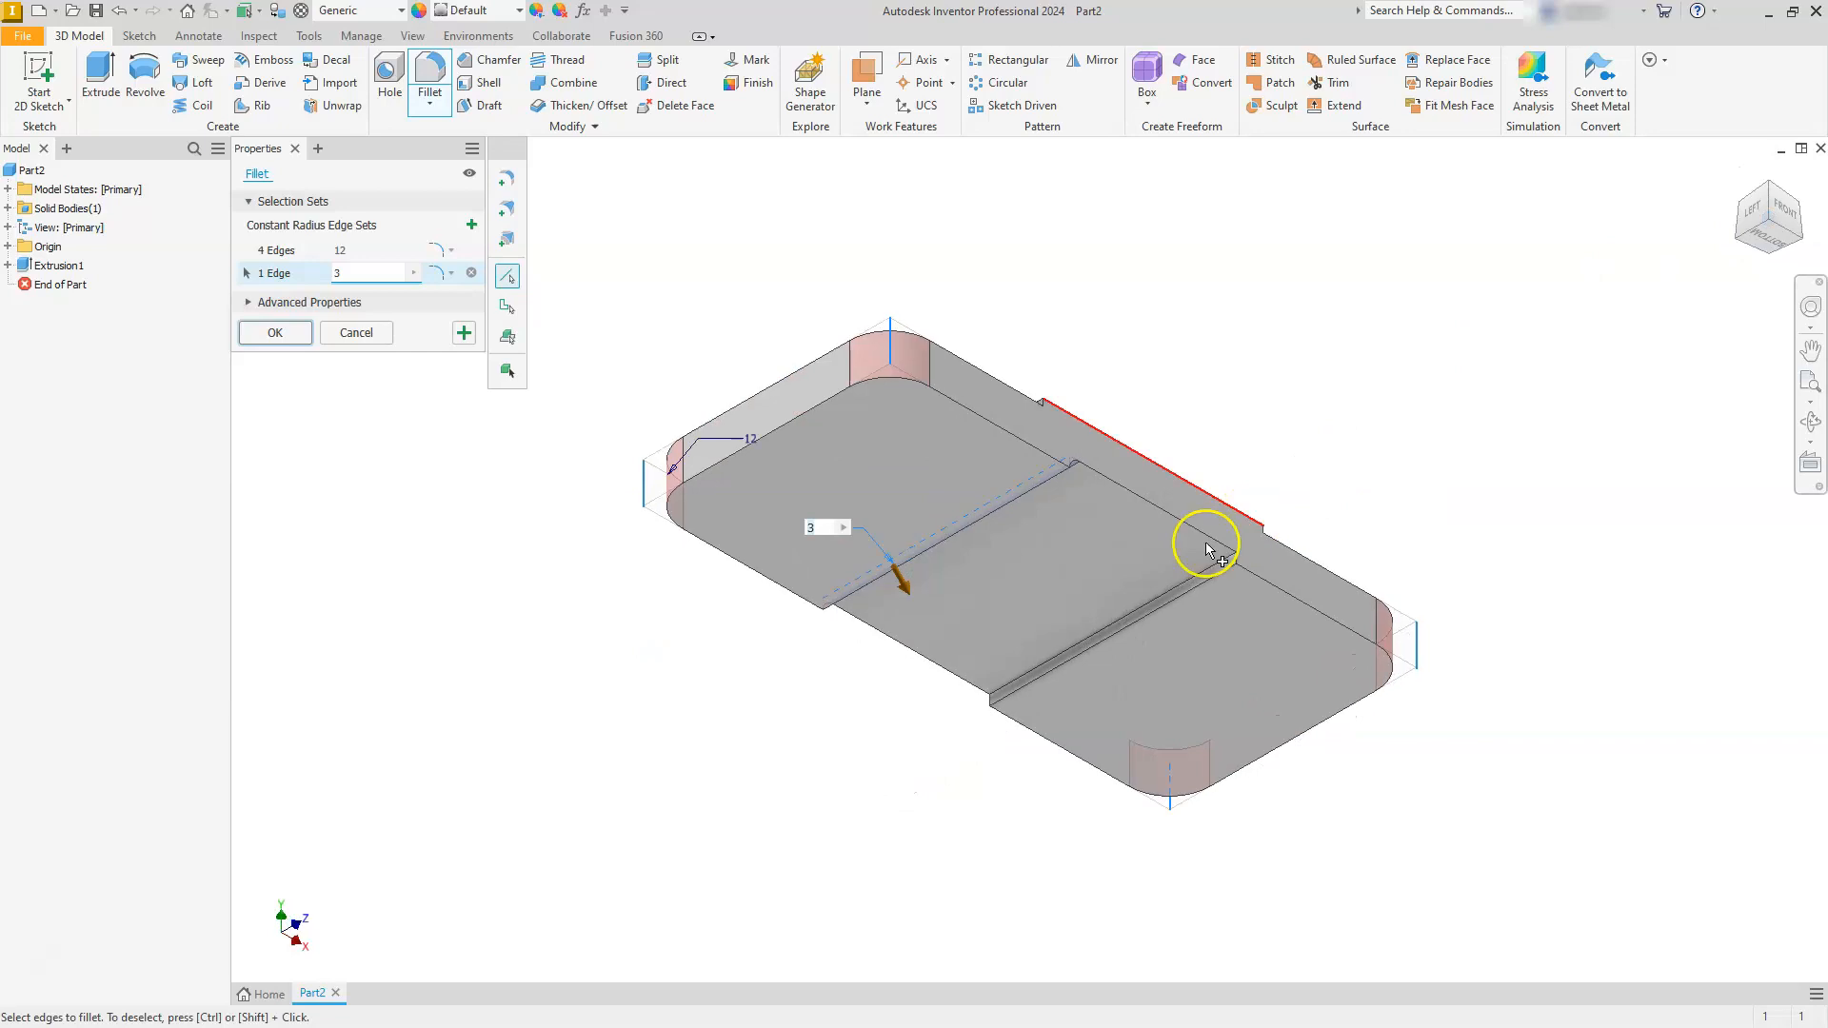
click(1198, 571)
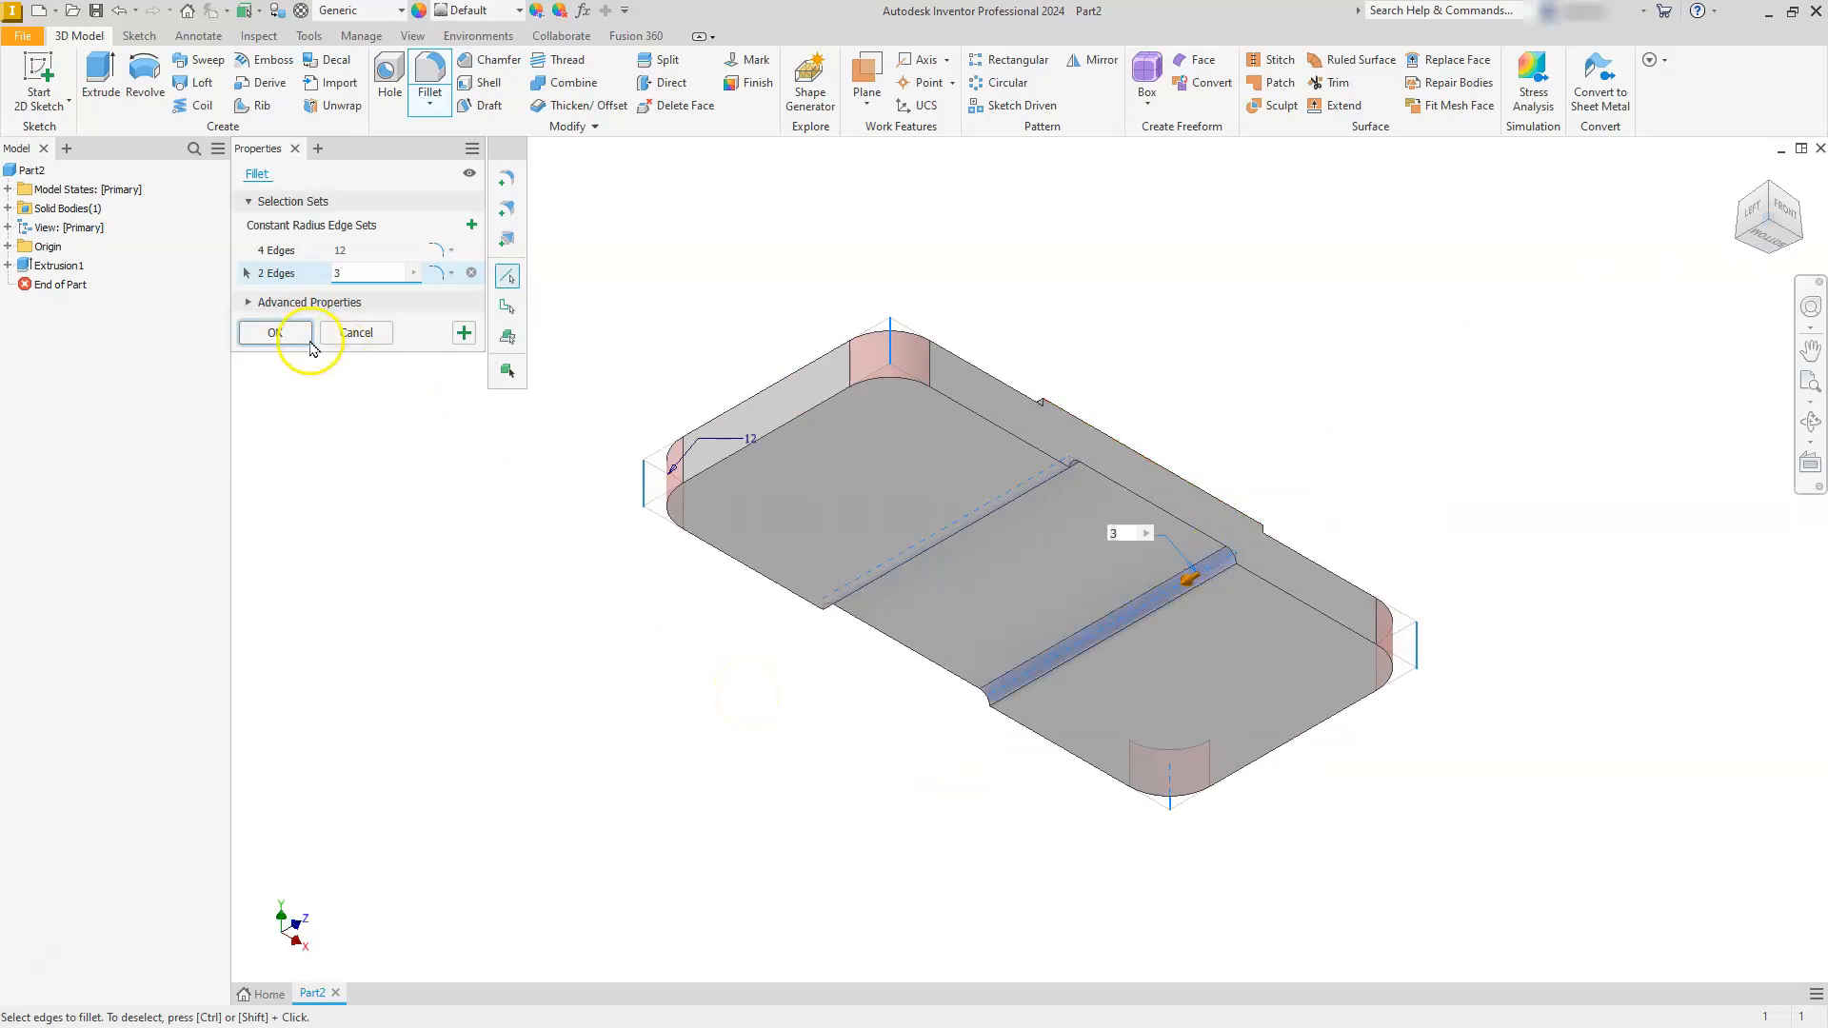
click(276, 333)
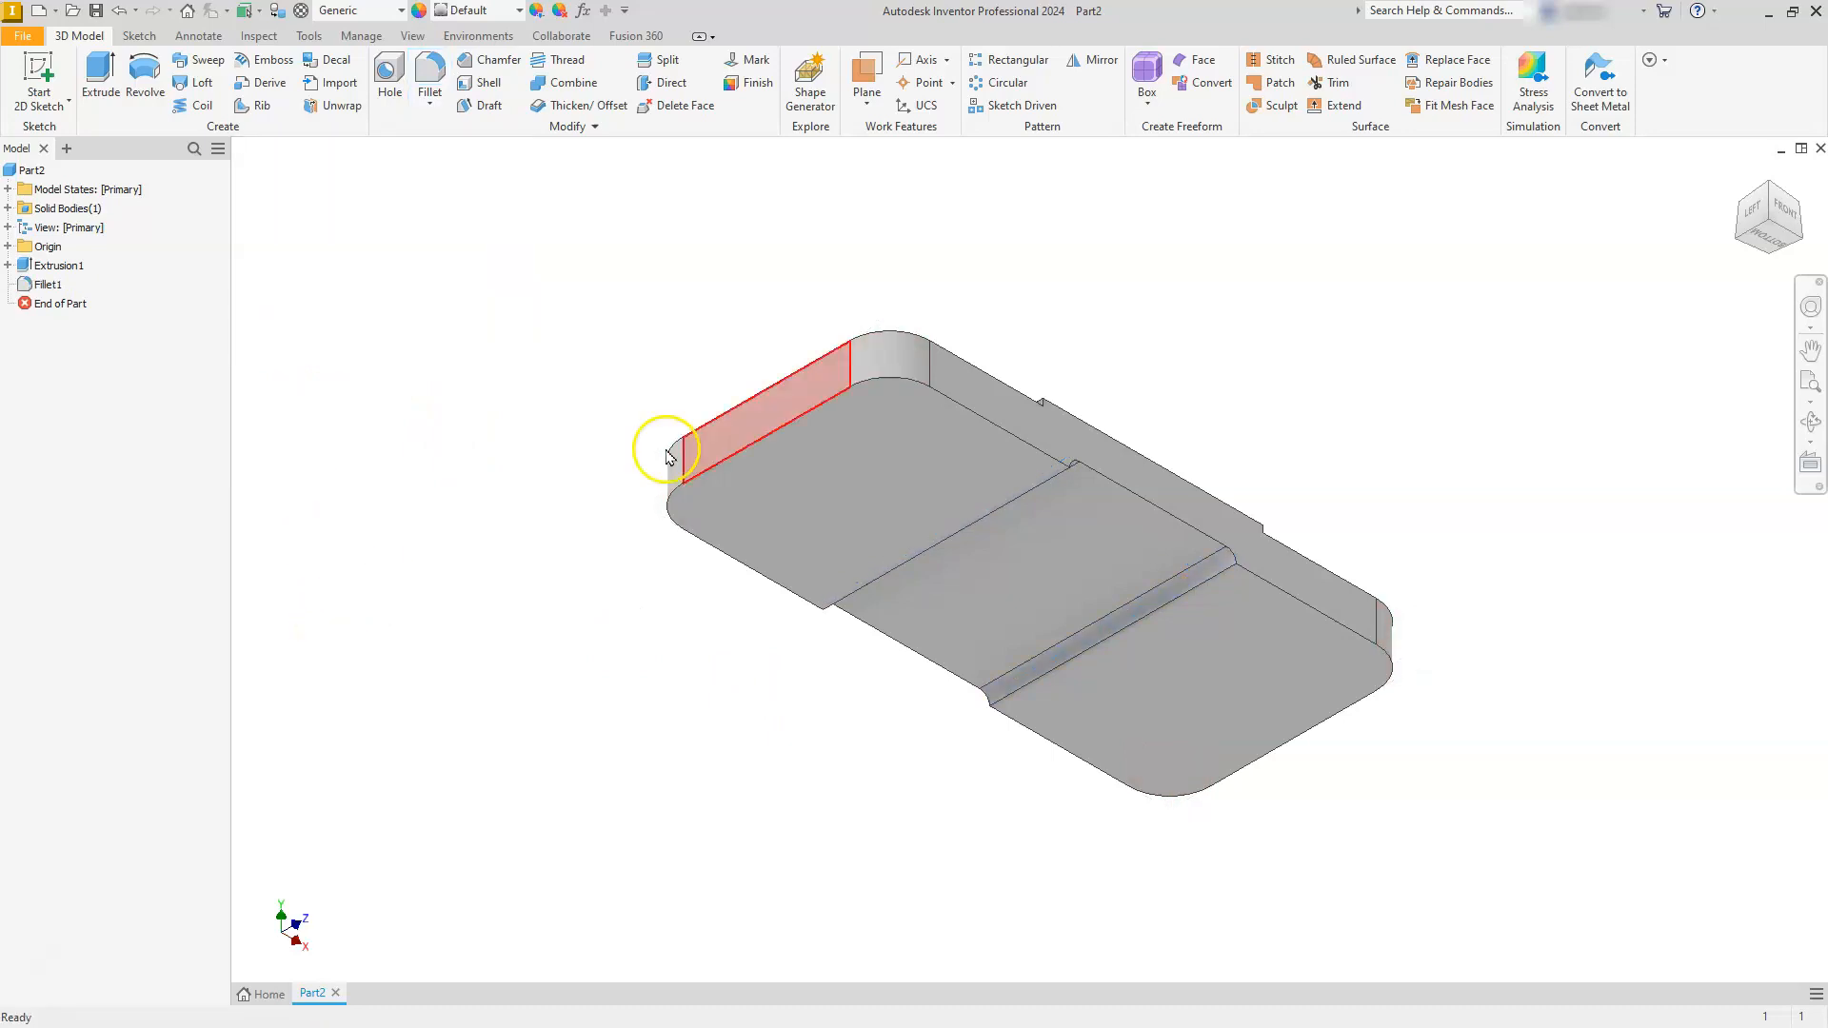
- Start a sketch on the lowered top face at one end and project the base's four rounded corner arcs
click(1777, 190)
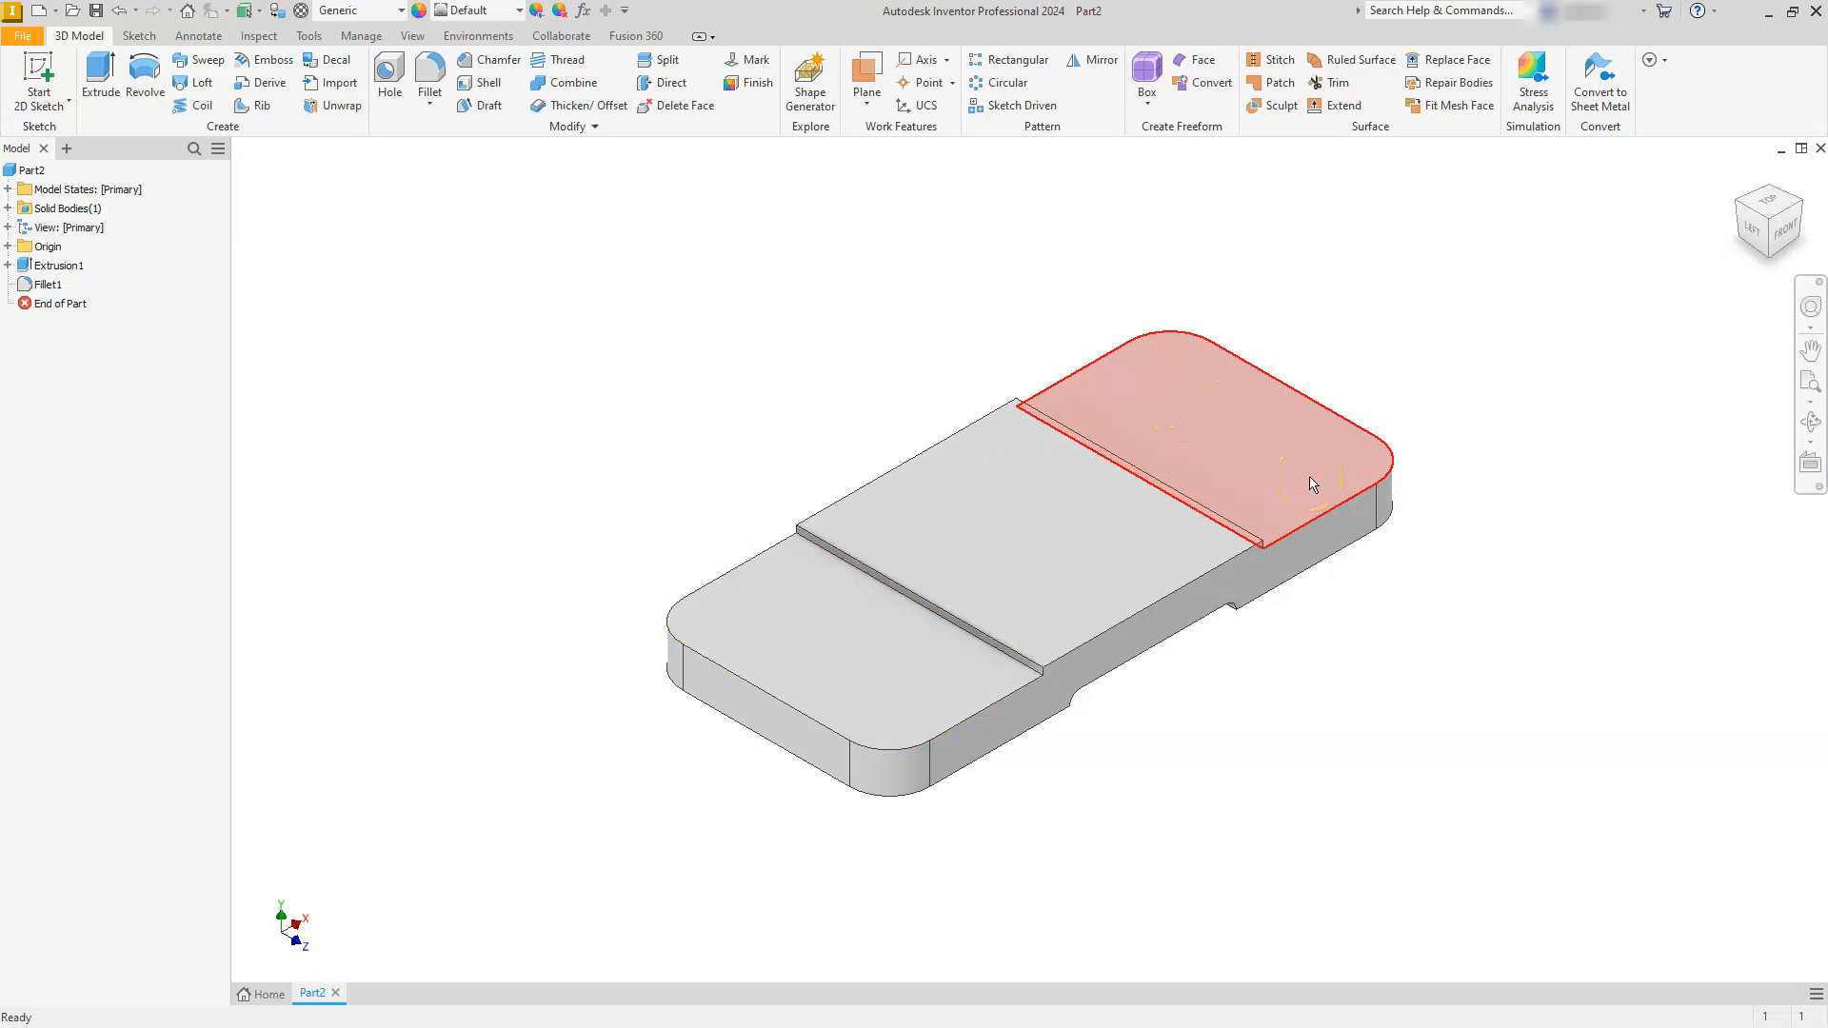
click(1341, 512)
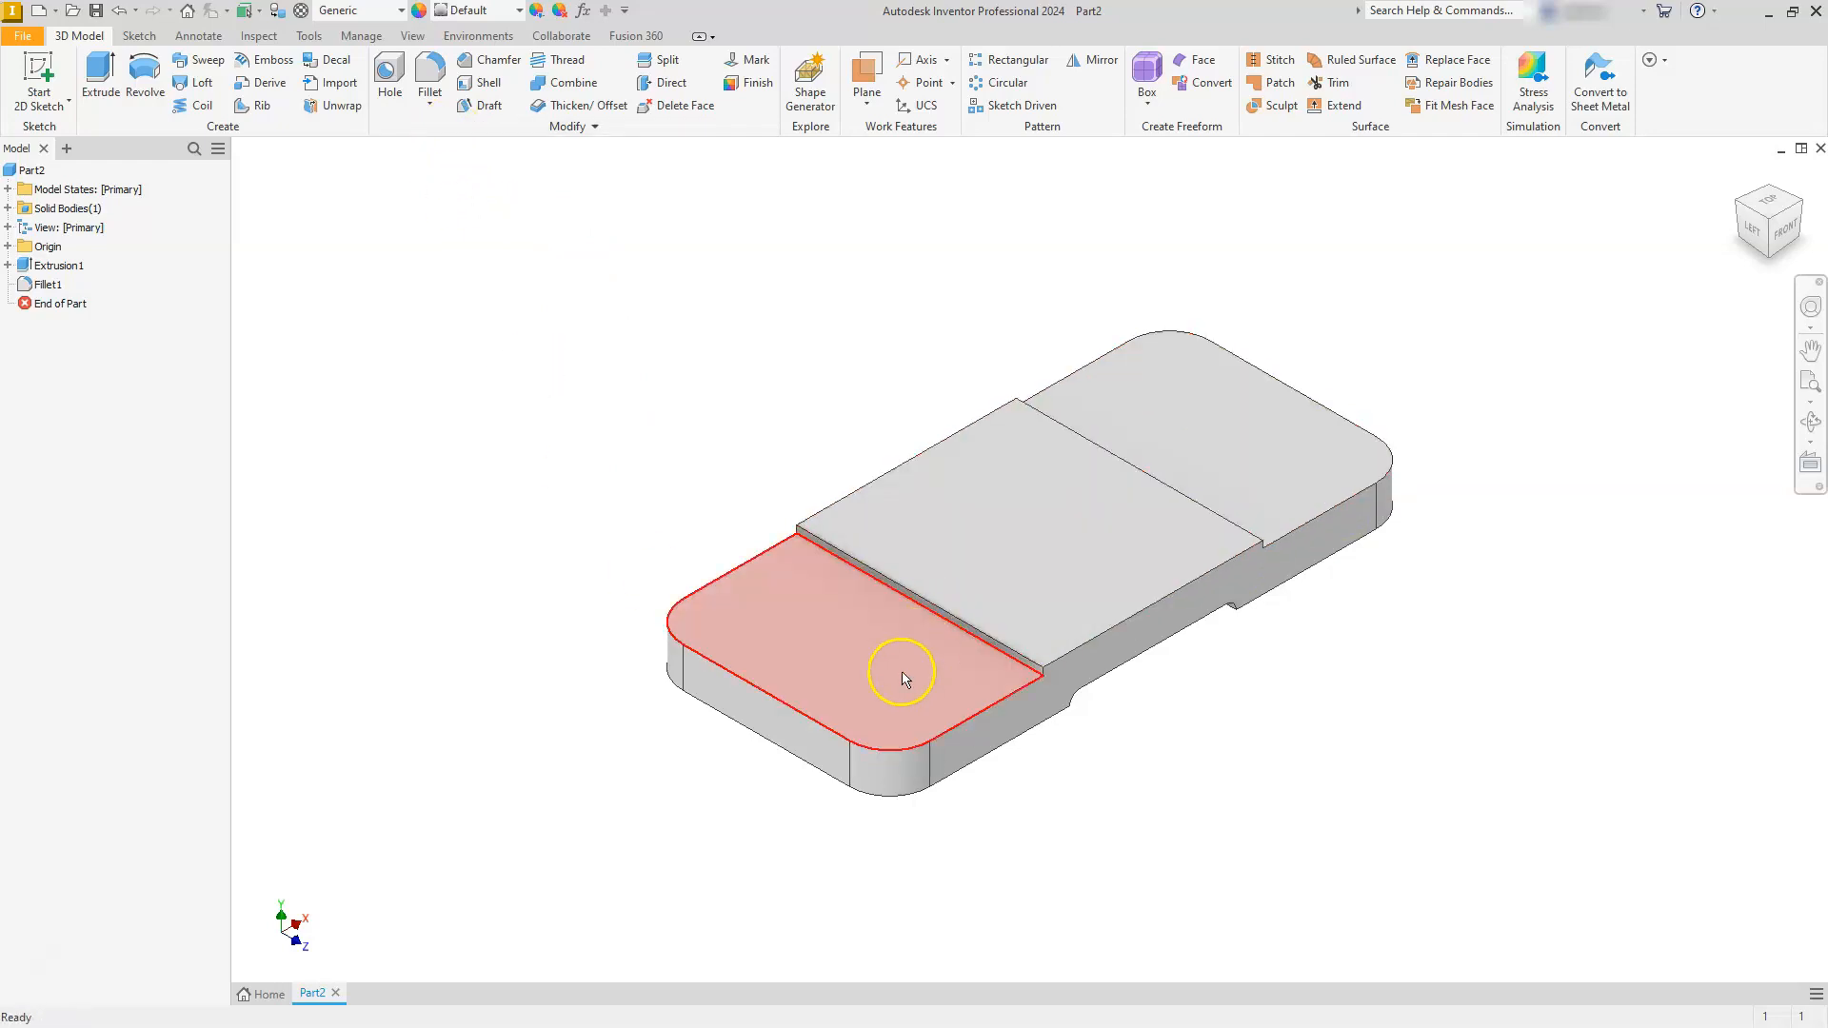
click(878, 685)
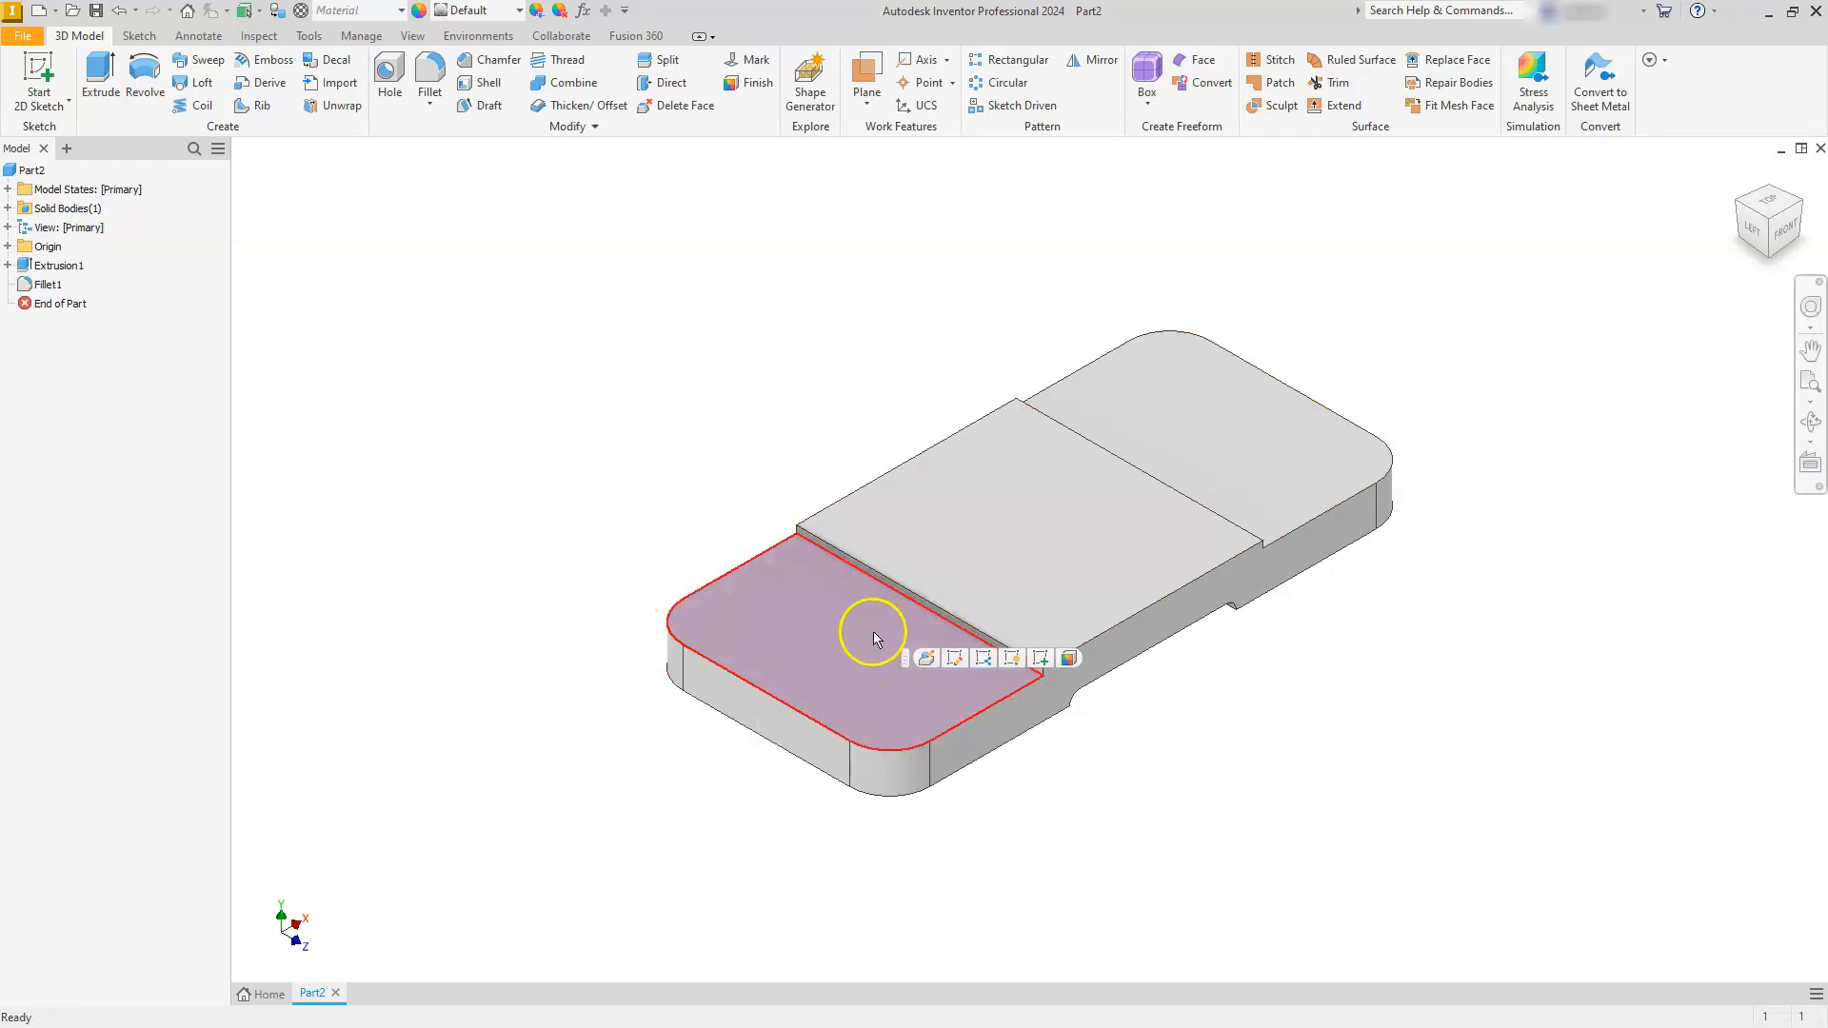
click(1041, 658)
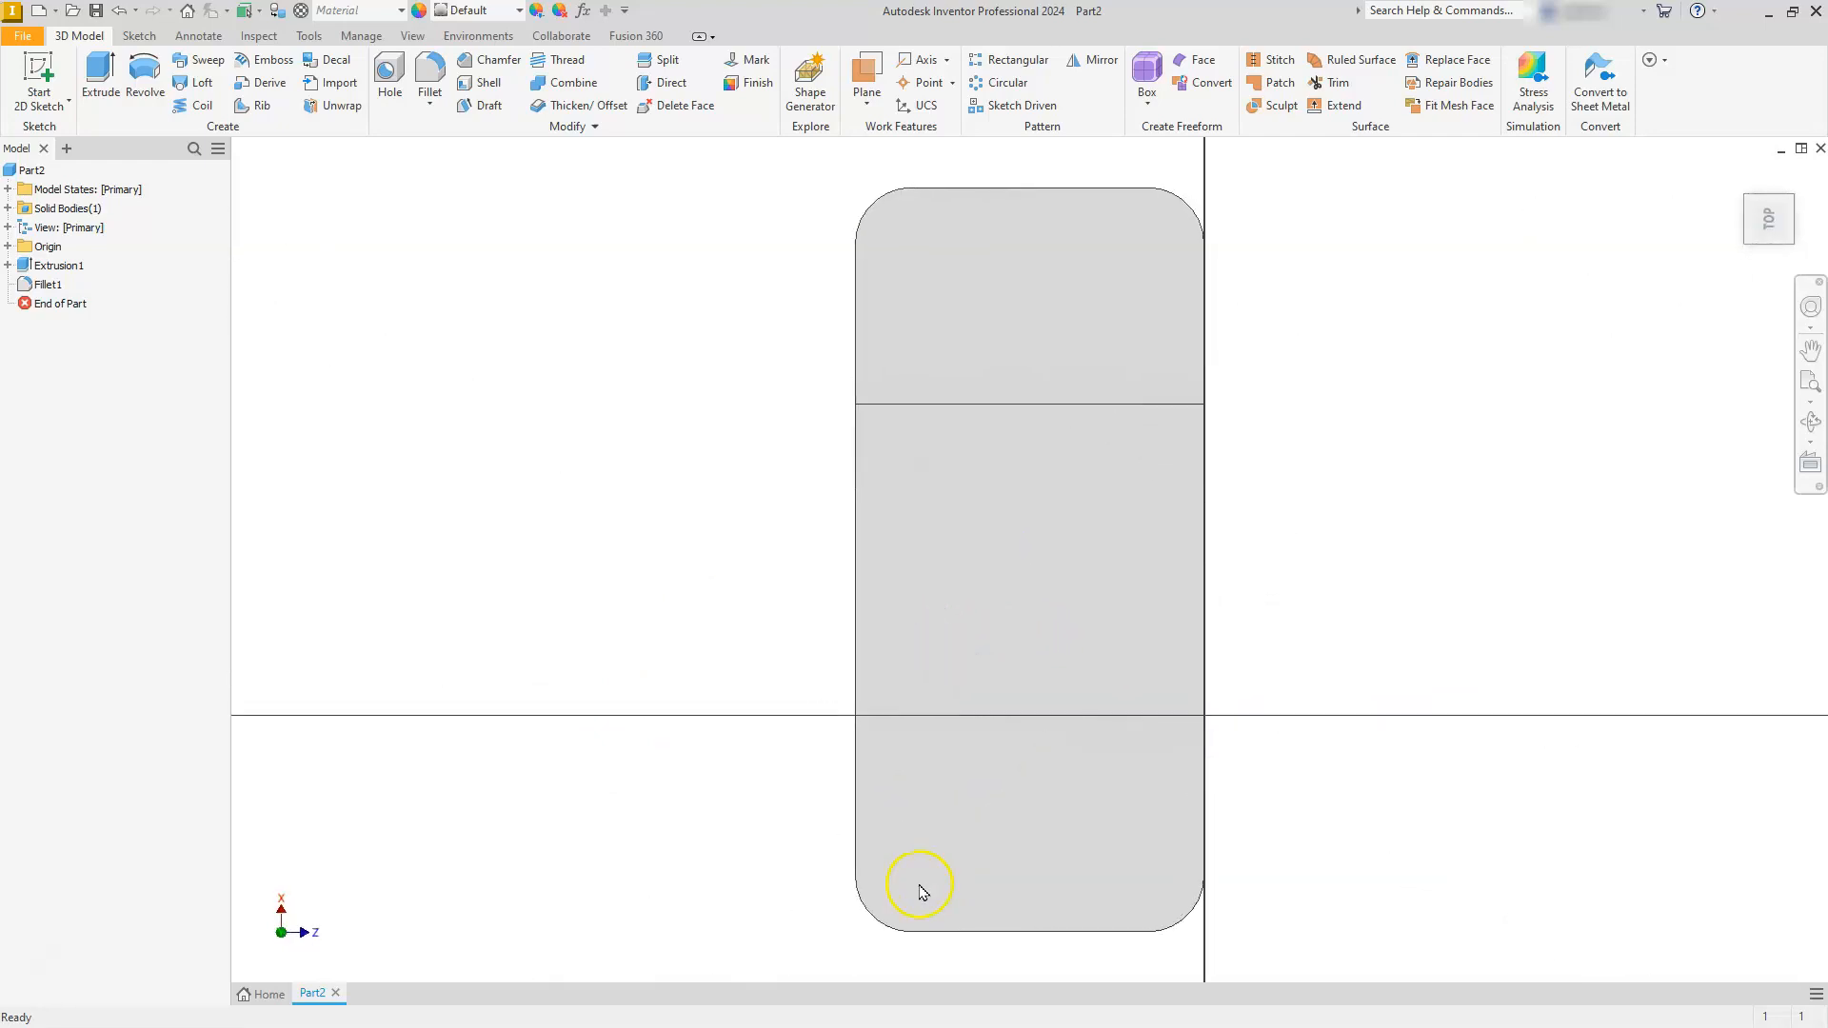
click(398, 70)
click(1188, 202)
click(861, 224)
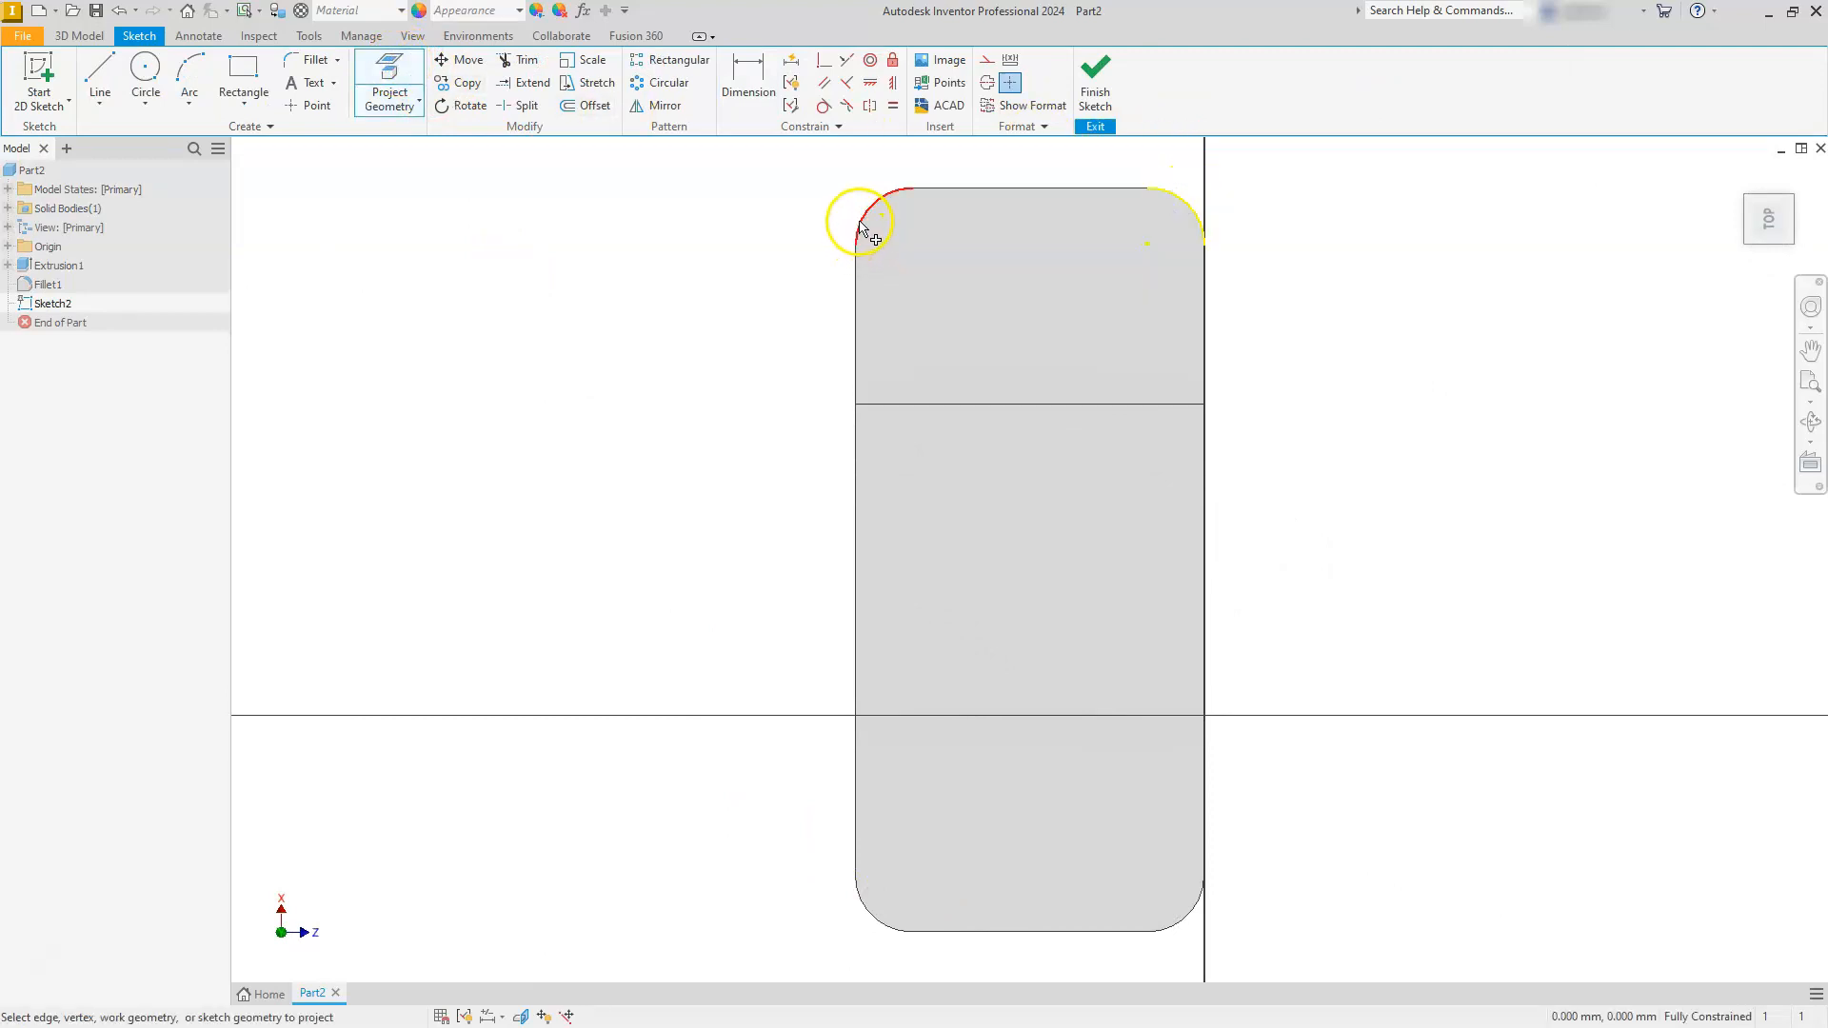
click(869, 917)
click(1177, 922)
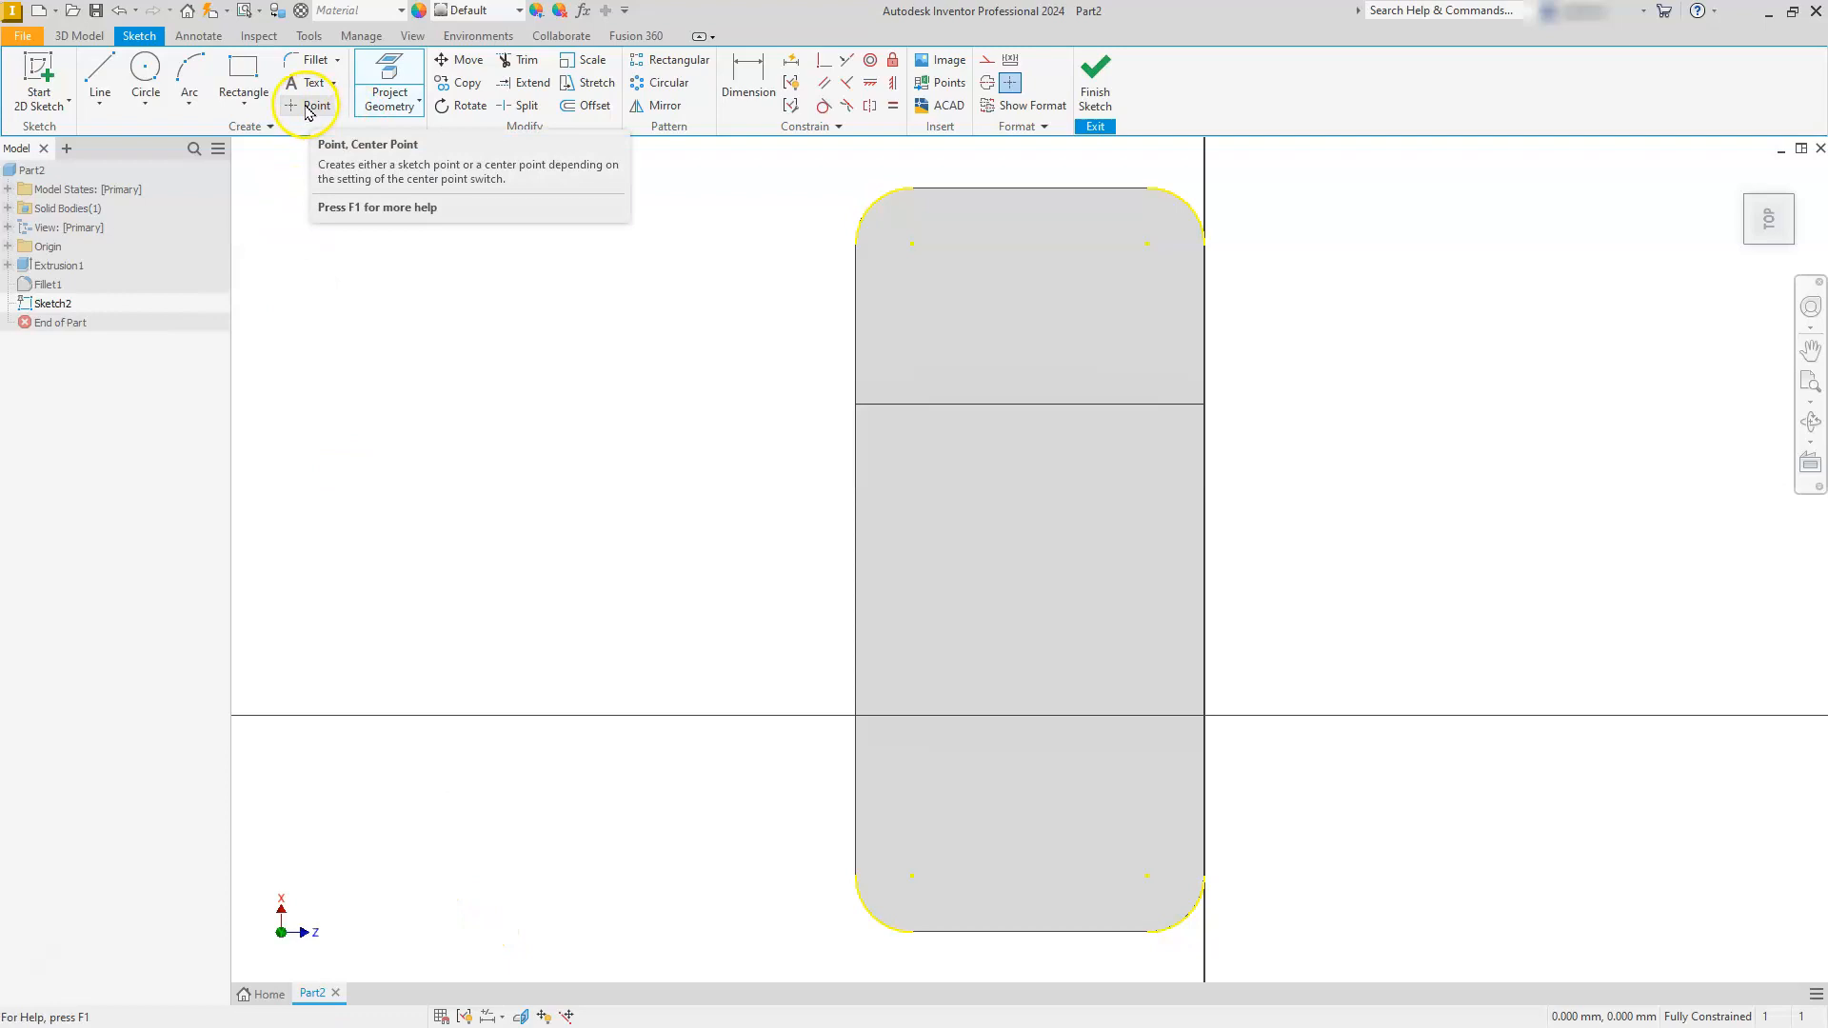
- Place sketch points on the centres of the four projected corner arcs and finish the sketch
click(310, 108)
click(913, 244)
click(1149, 243)
click(912, 875)
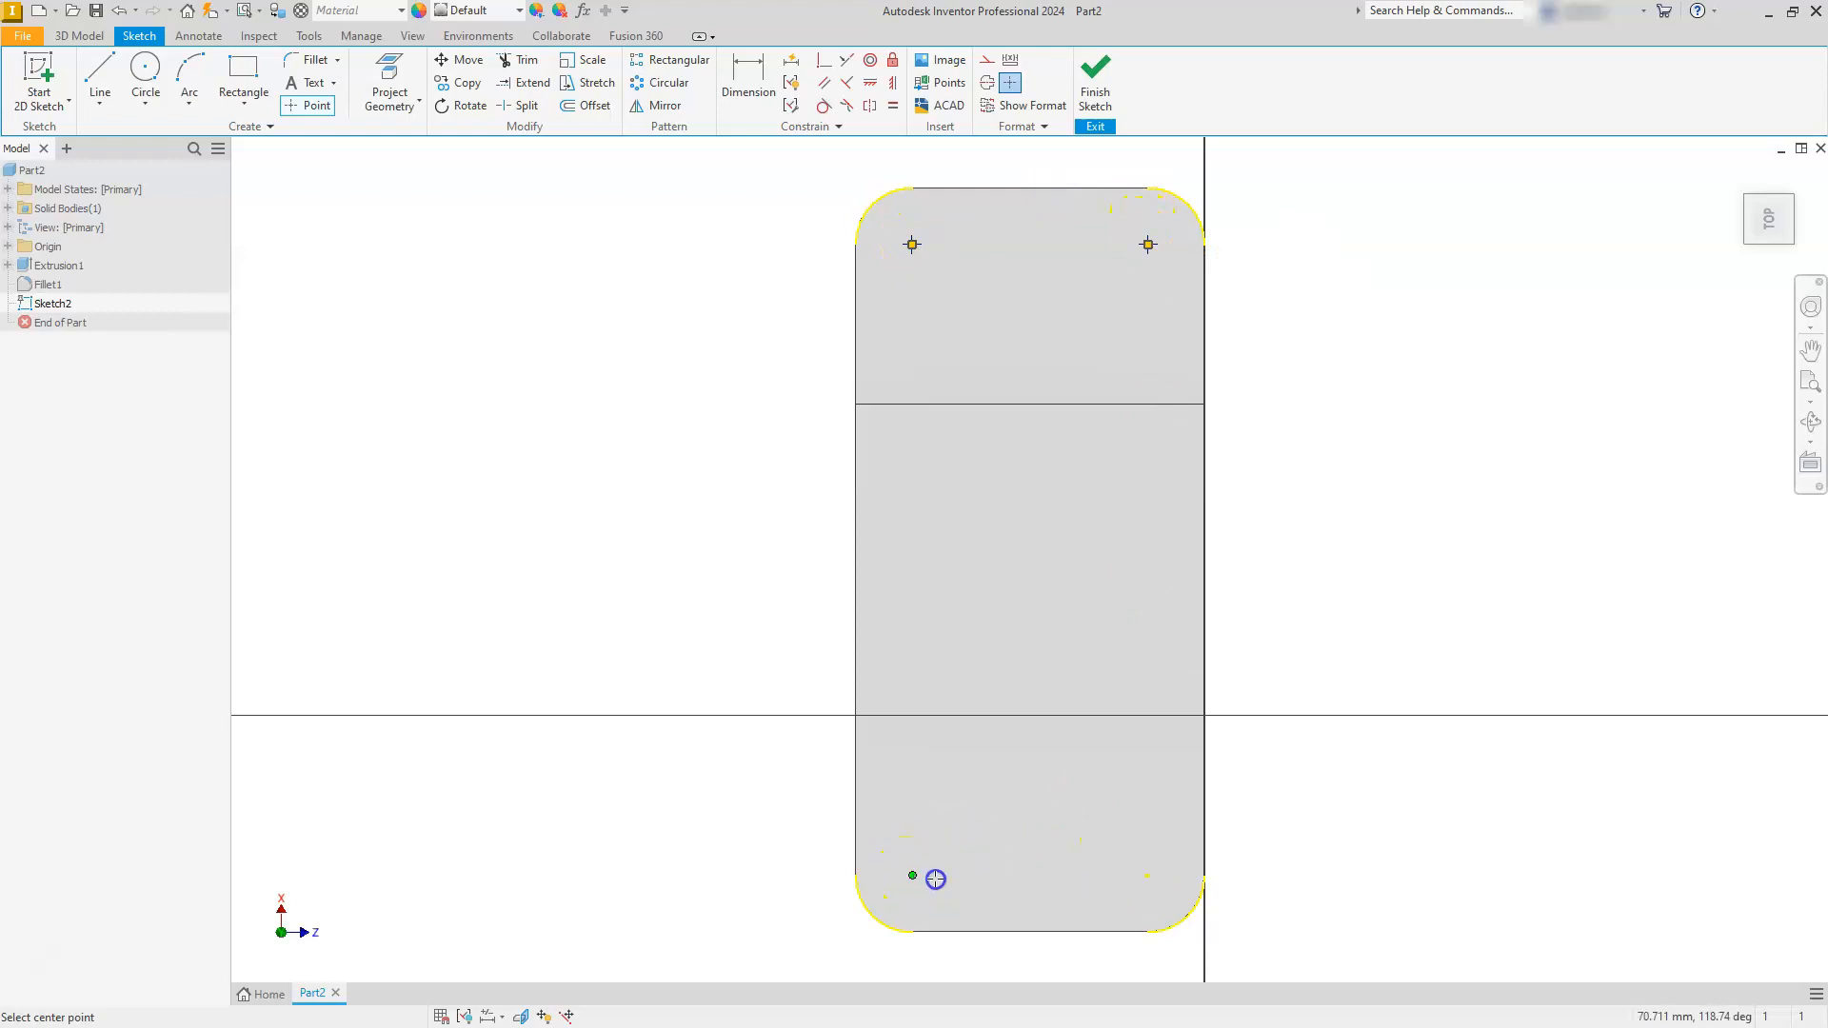
click(1149, 876)
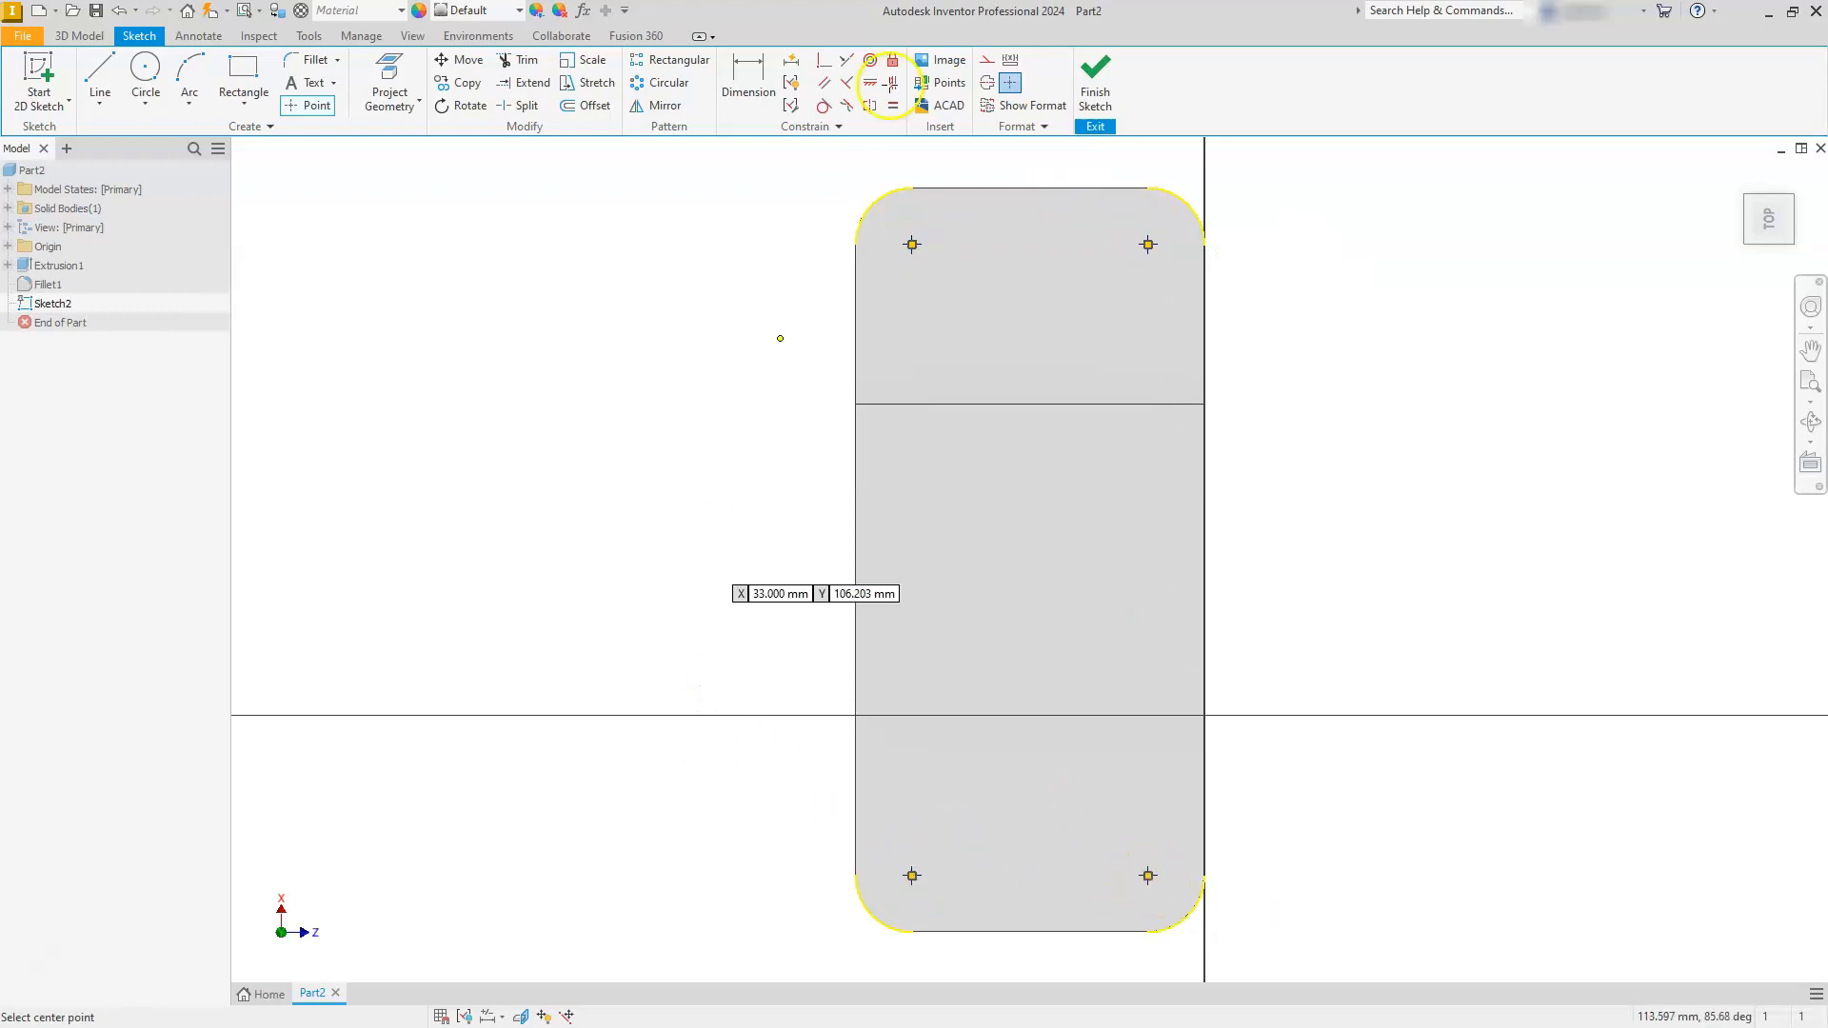
click(1099, 84)
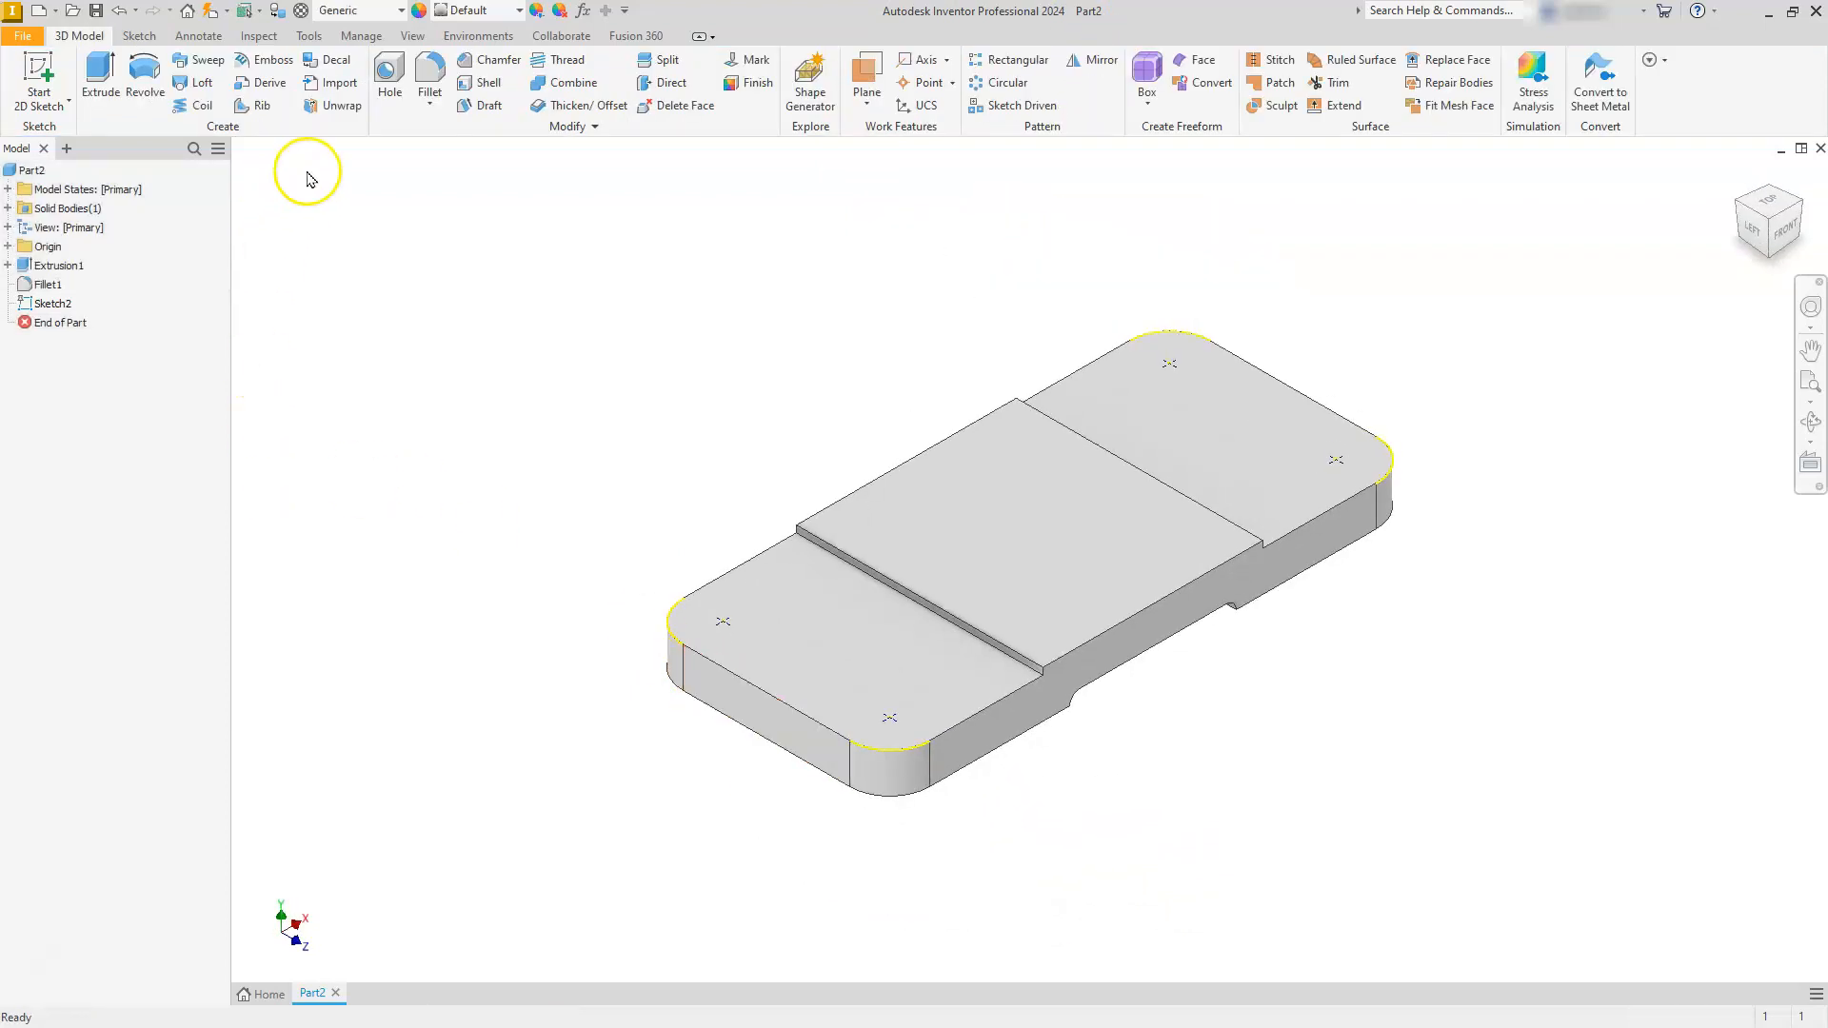
- Create tapped through-all holes at the four sketch points with ANSI Metric M Profile threads, size 10, designation M10x1.5
click(388, 66)
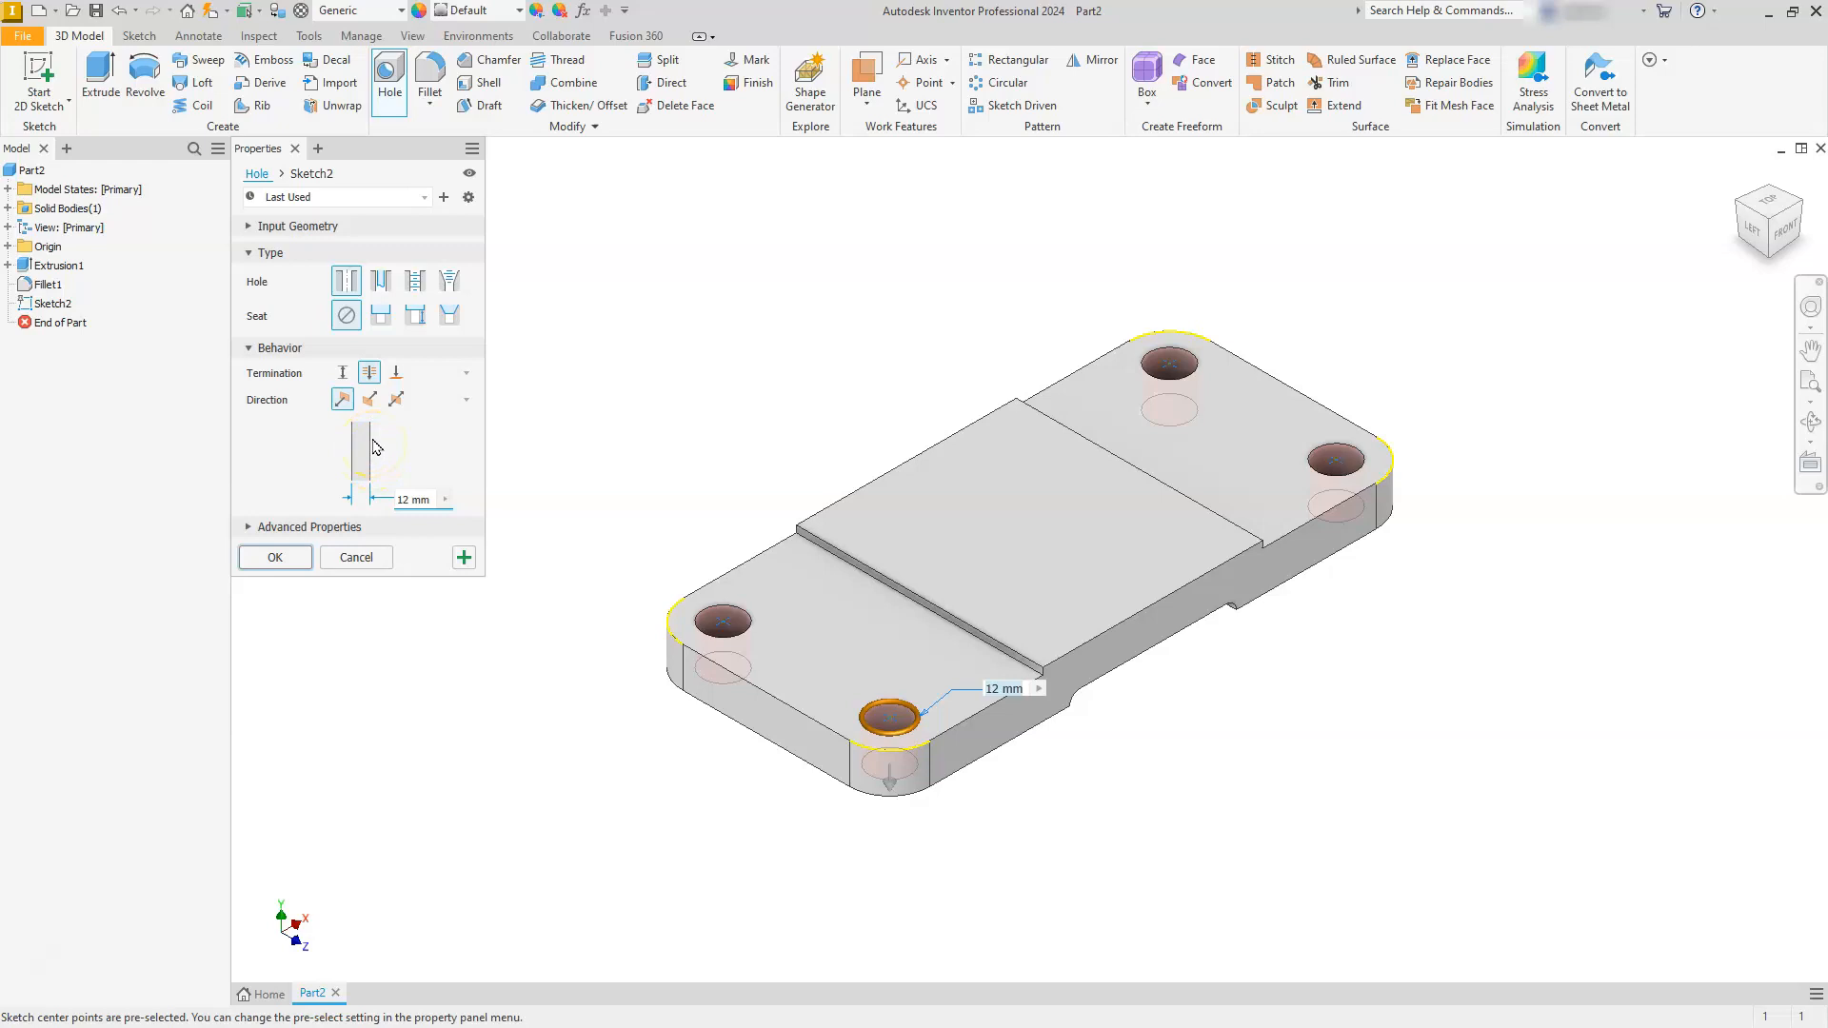
click(414, 283)
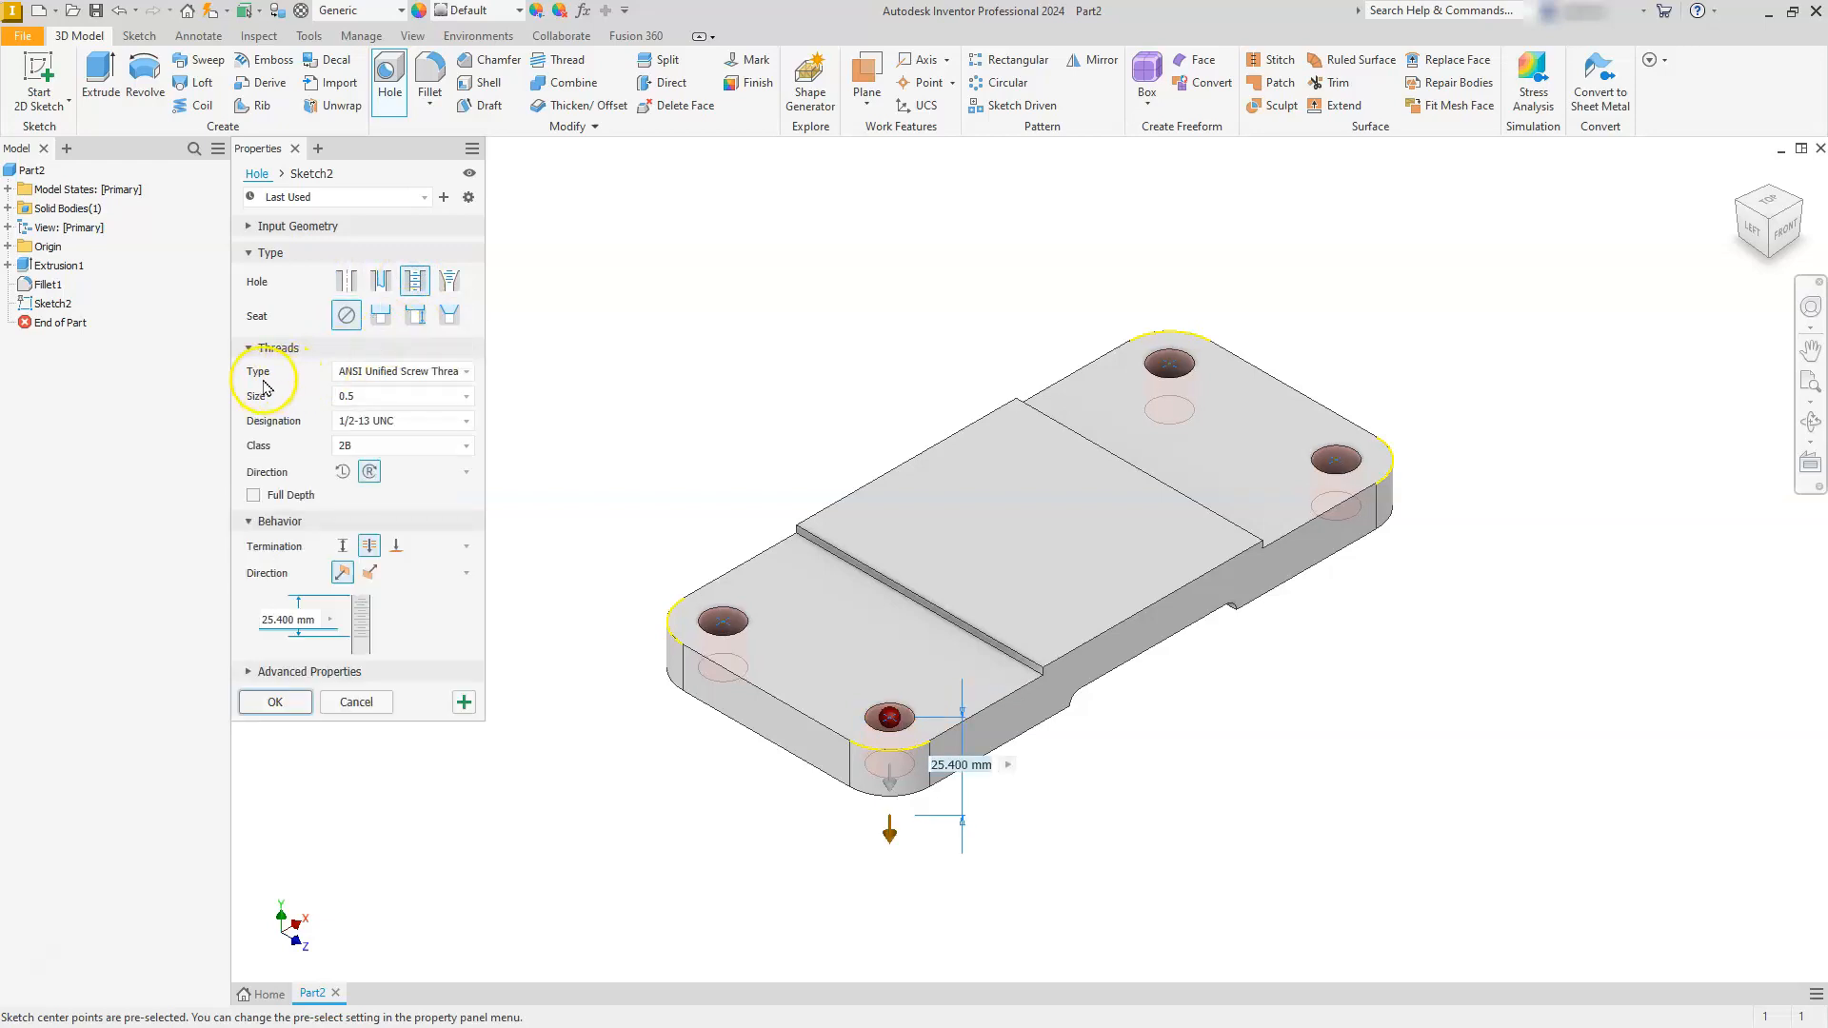
click(463, 371)
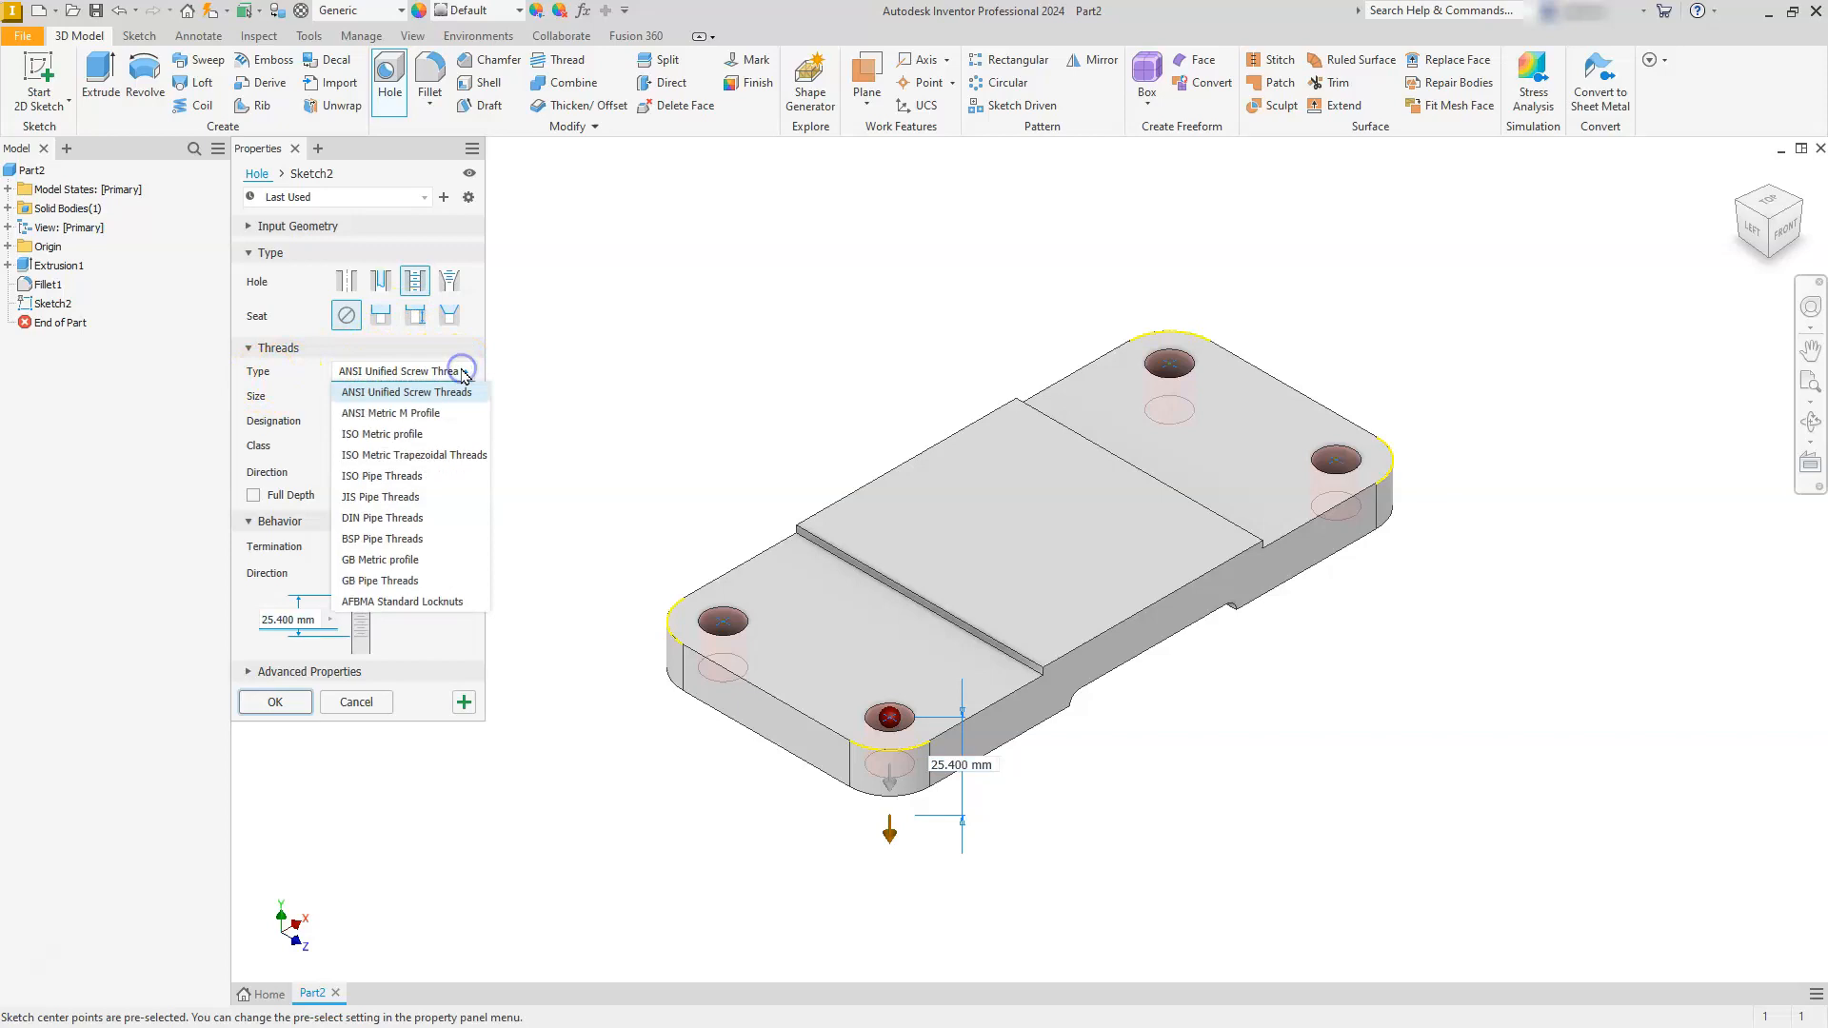
click(391, 415)
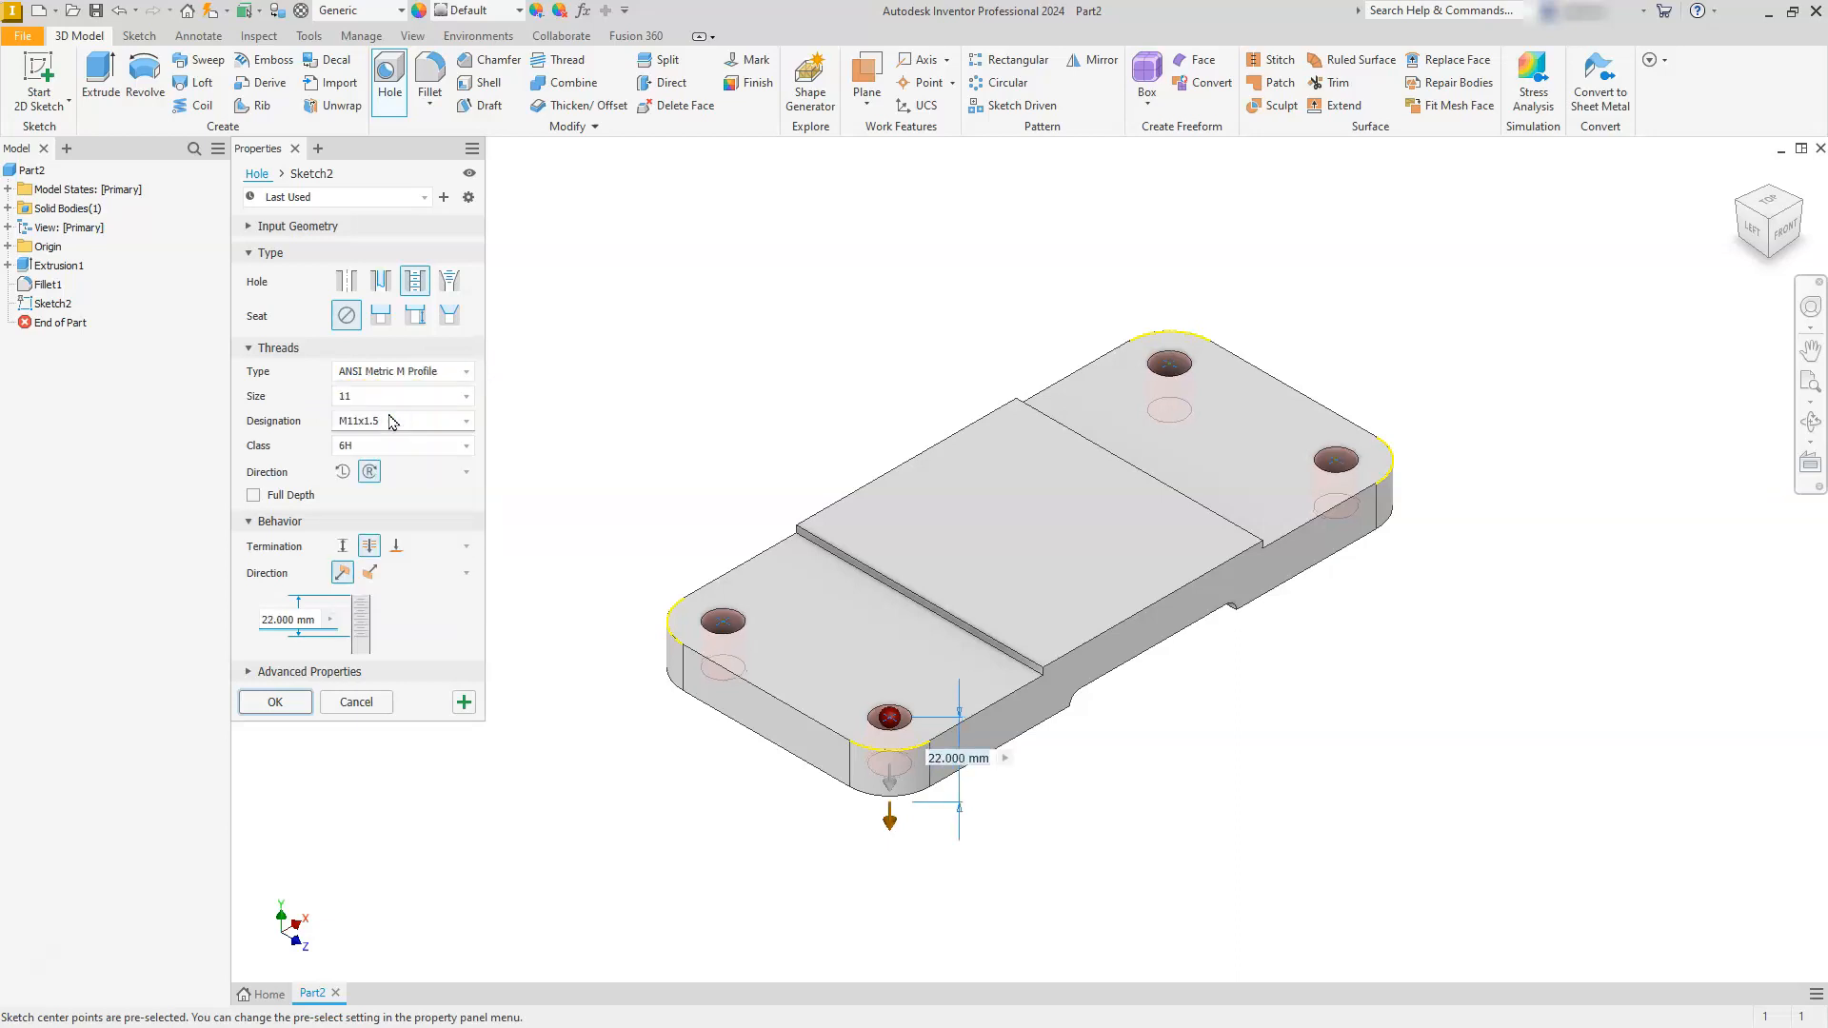
click(380, 394)
click(466, 397)
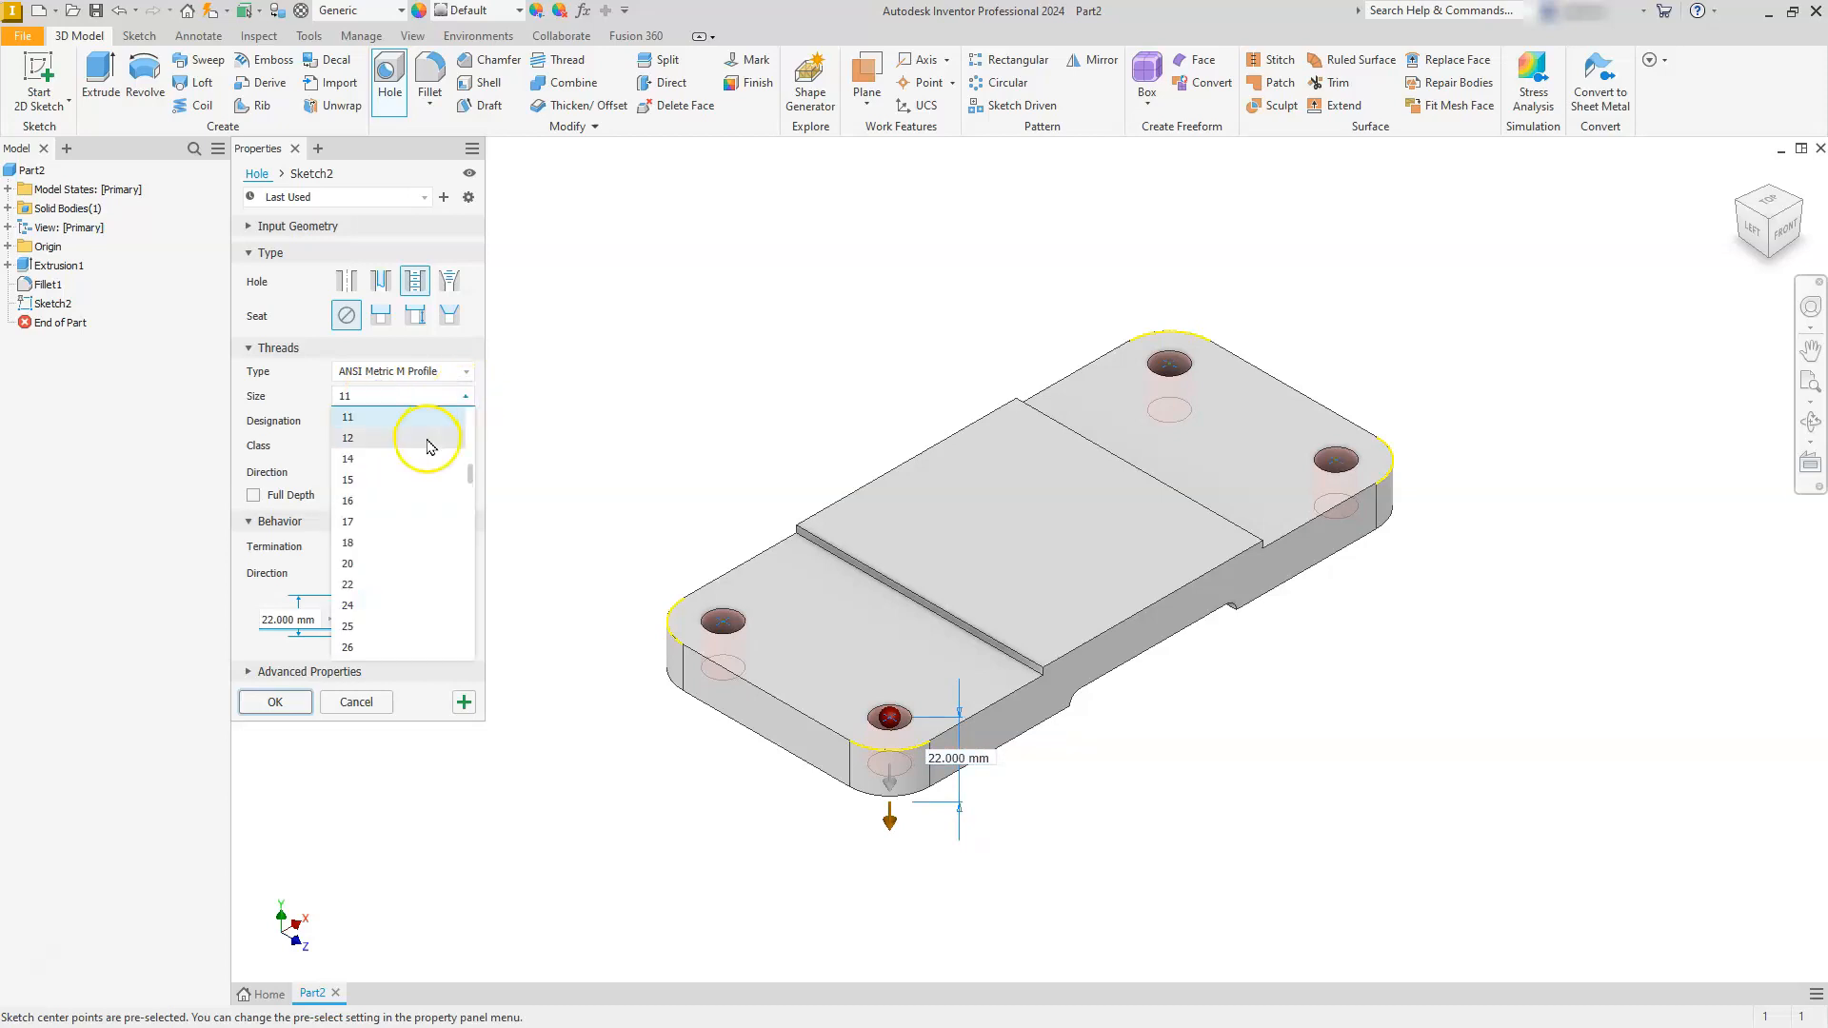
scroll(429, 438, up, 1)
click(390, 463)
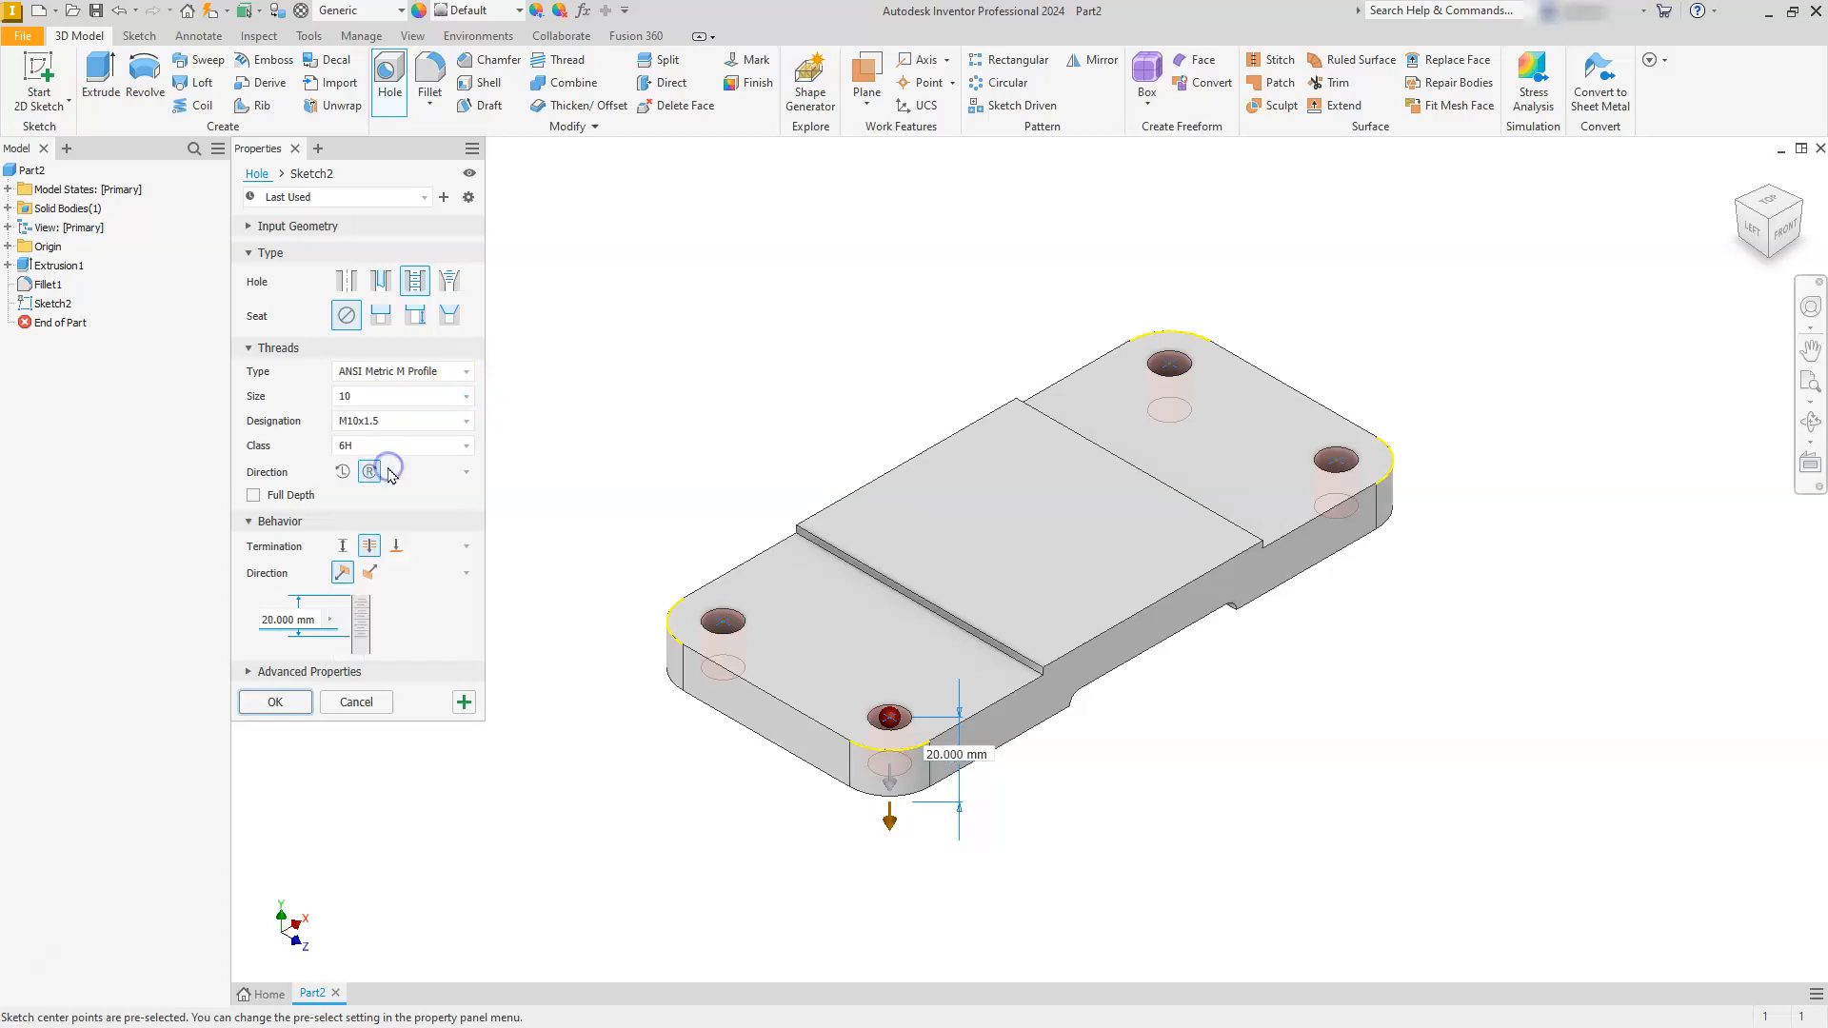
click(388, 448)
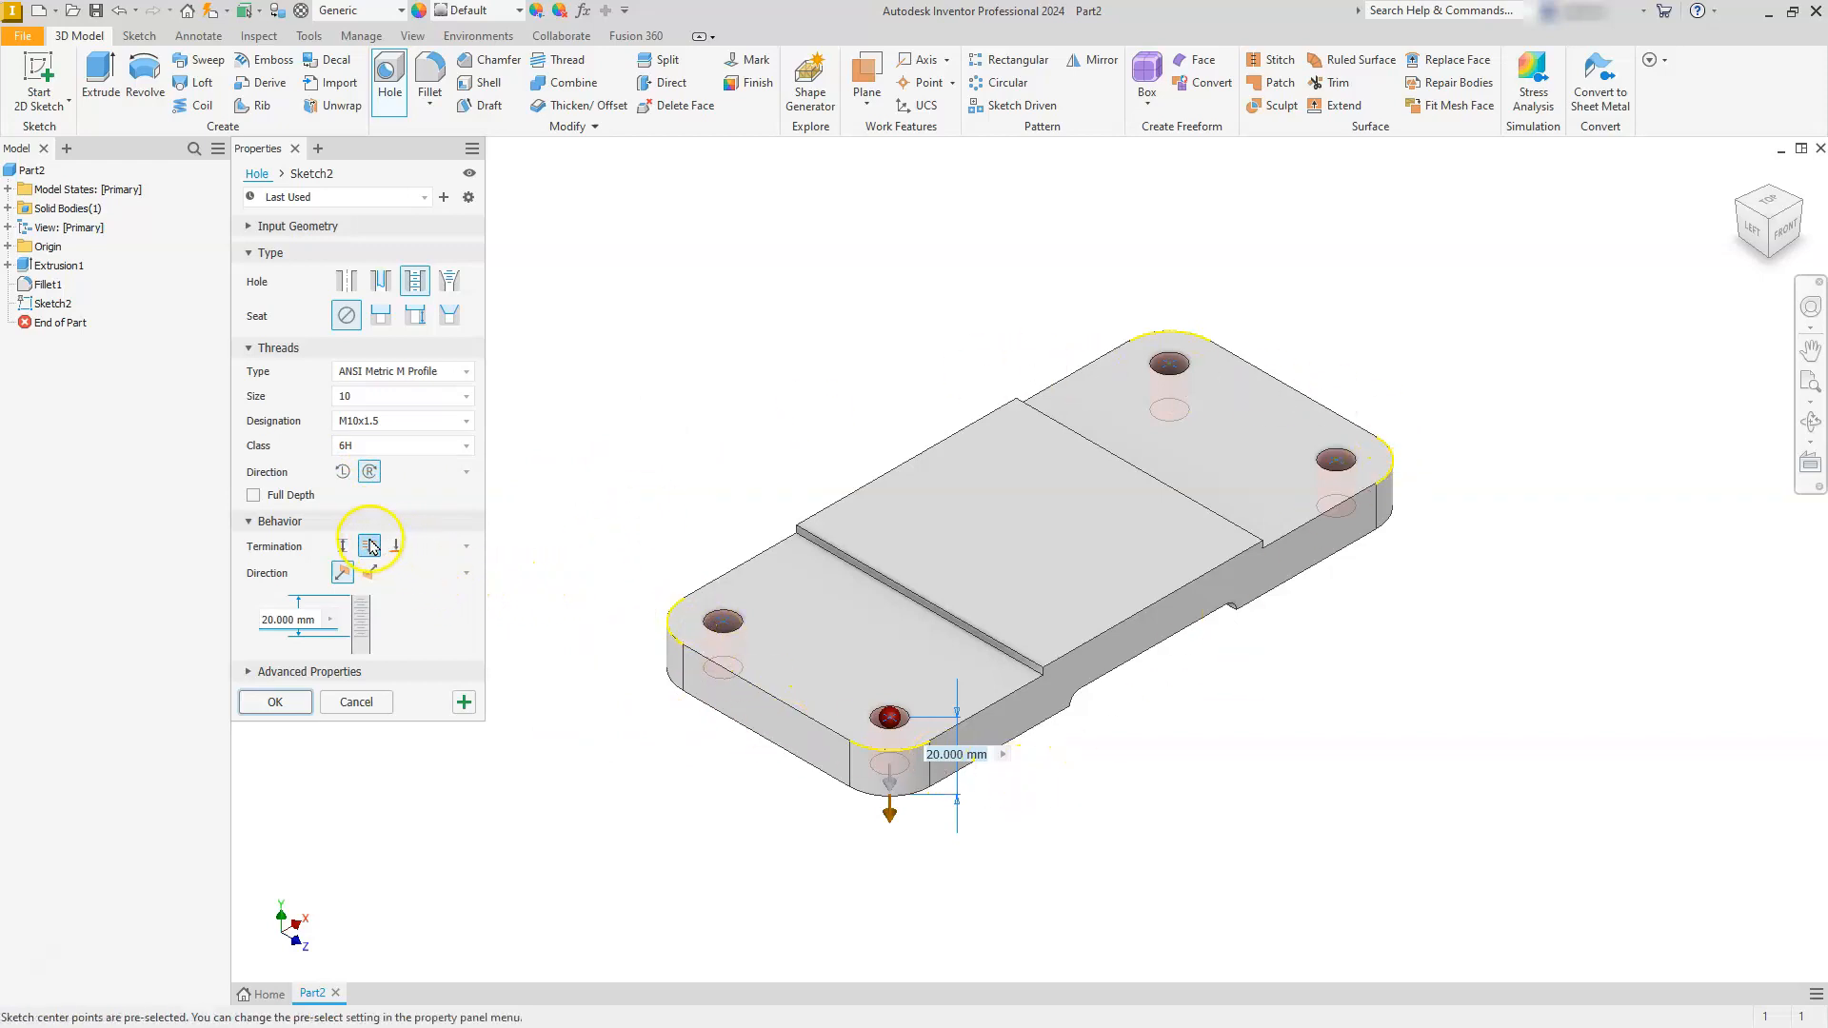
click(263, 709)
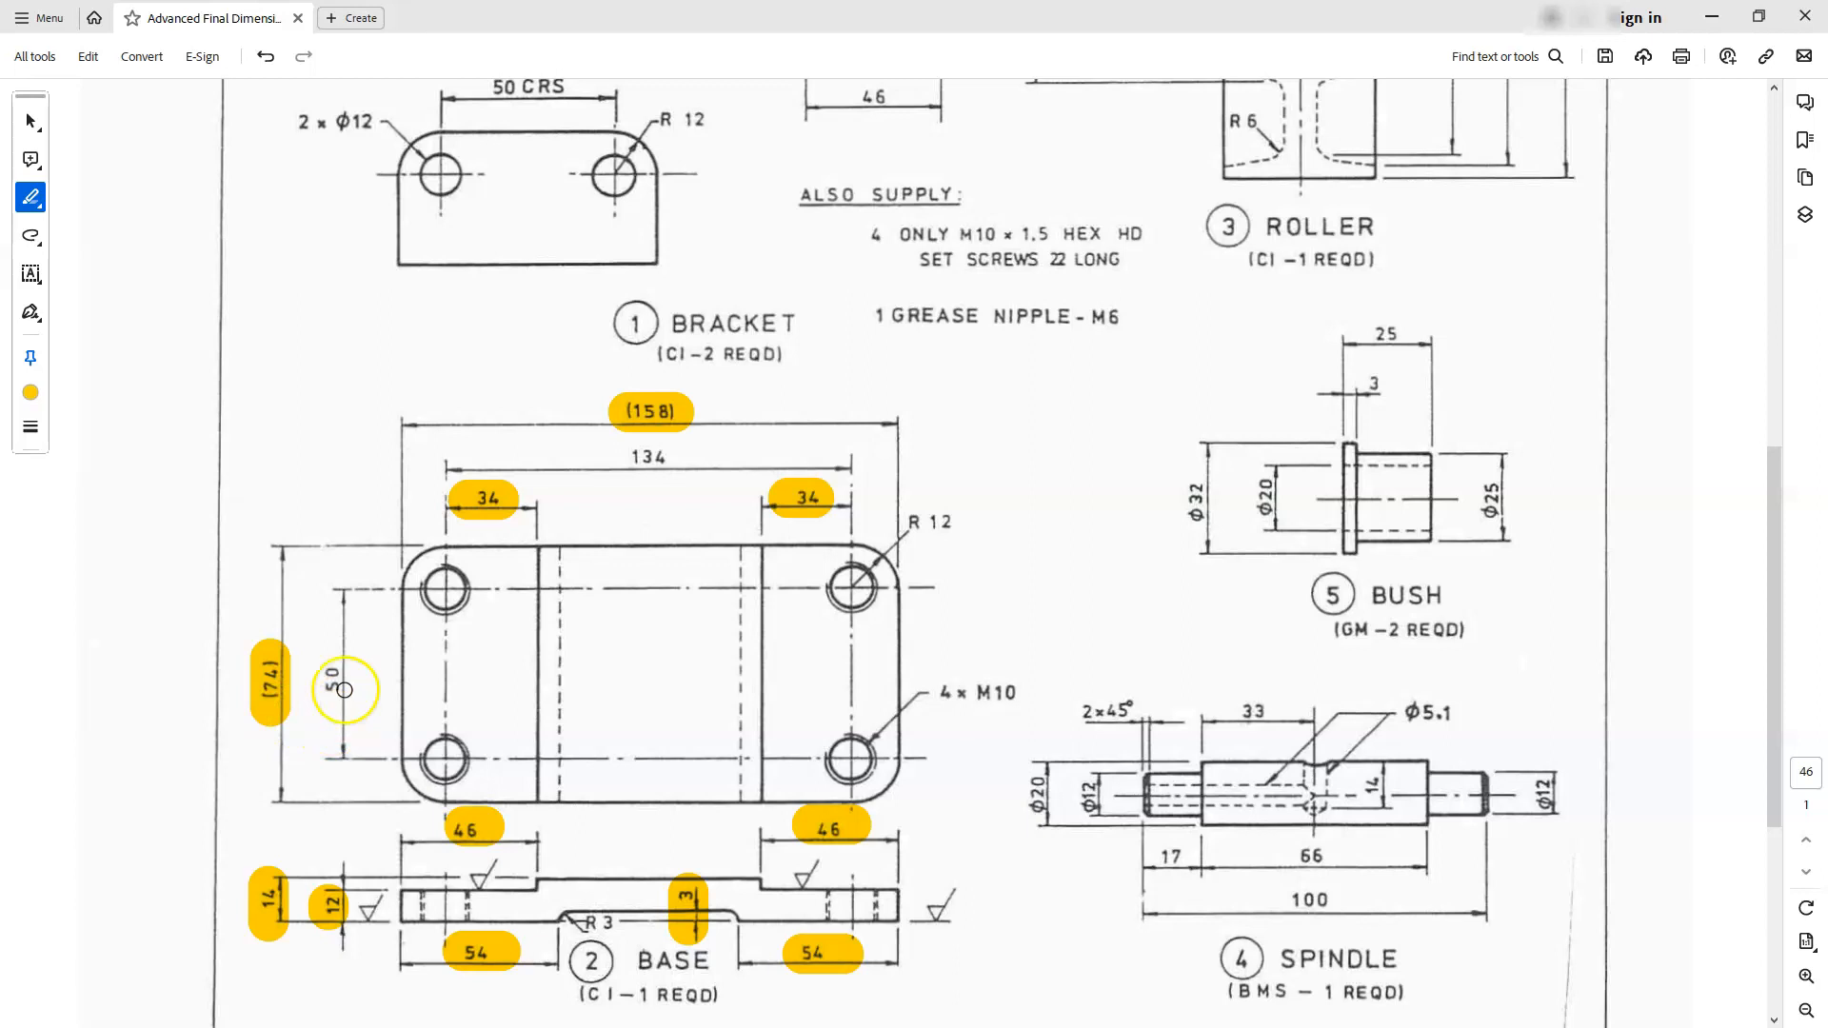
- Switch to the PDF drawing and highlight the base's 4 x M10 and R 12 callouts
drag(1013, 692, 938, 693)
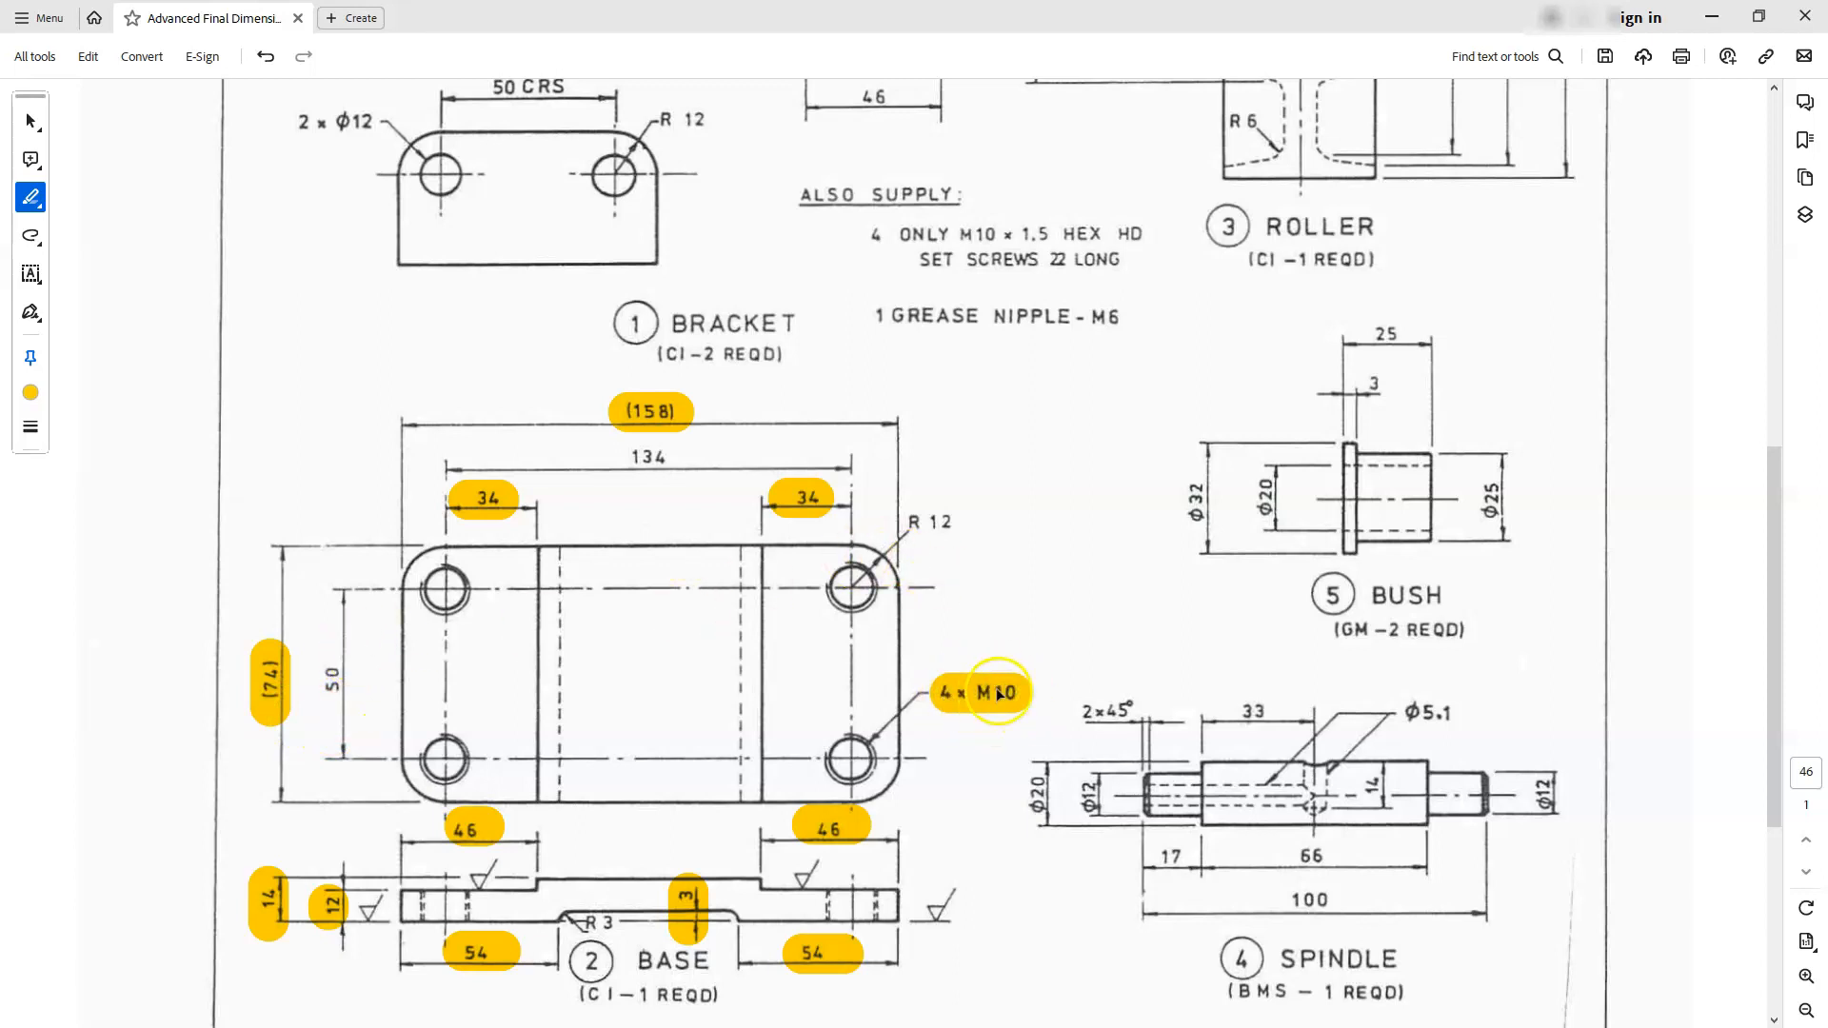
drag(895, 522, 954, 524)
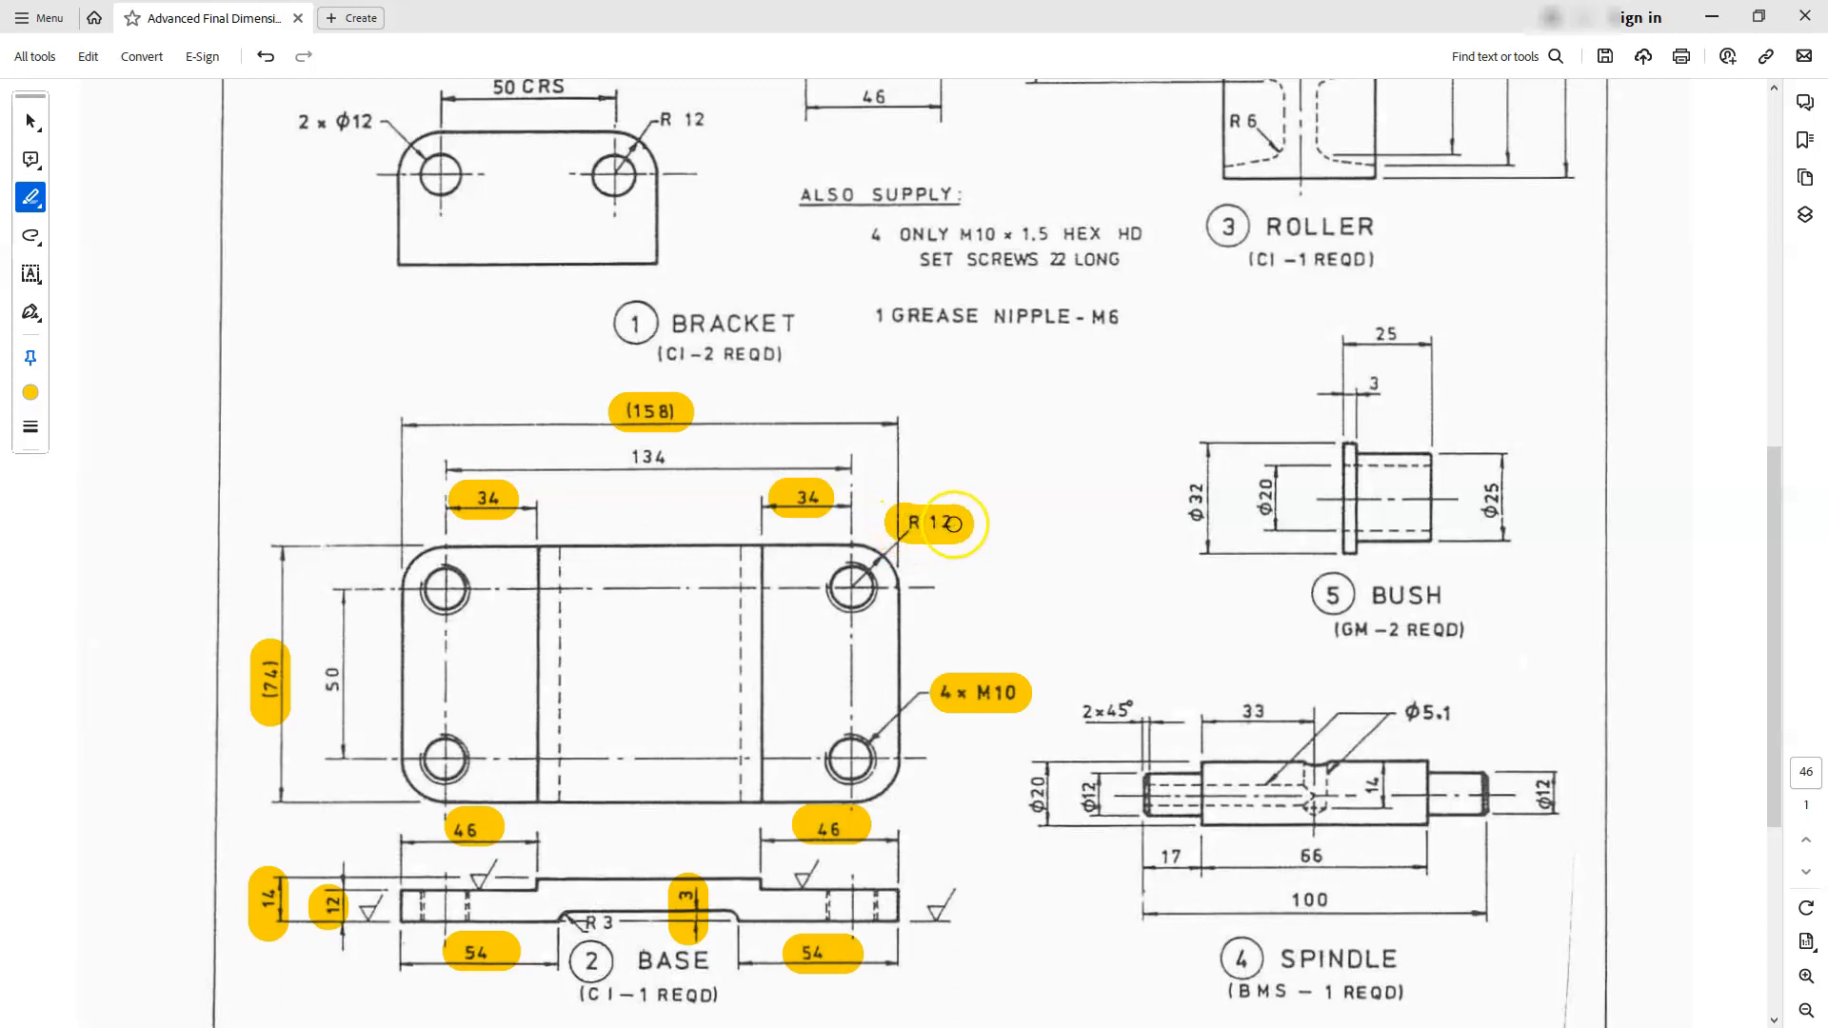
- Highlight the R 3 callout on the base's side view in the PDF drawing
drag(582, 920, 613, 924)
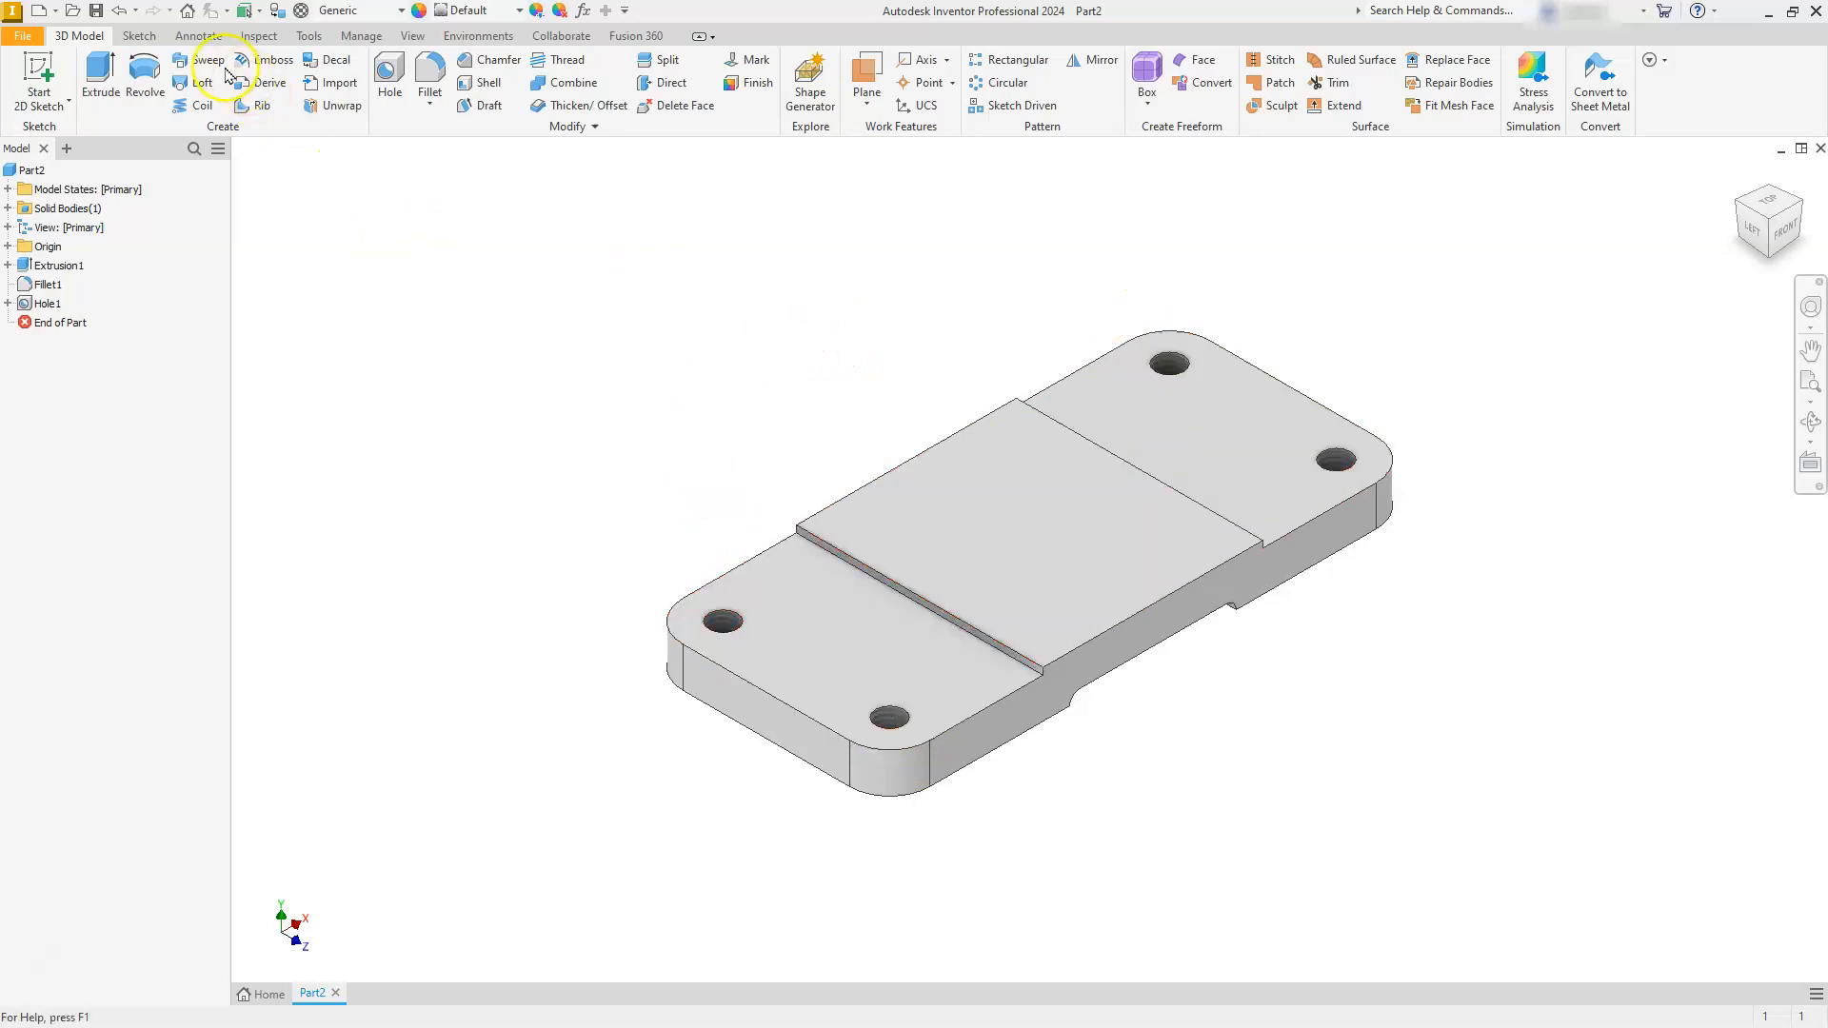
- Switch to Inventor and measure the centre distance between the two tapped holes at the near end of the base
click(259, 36)
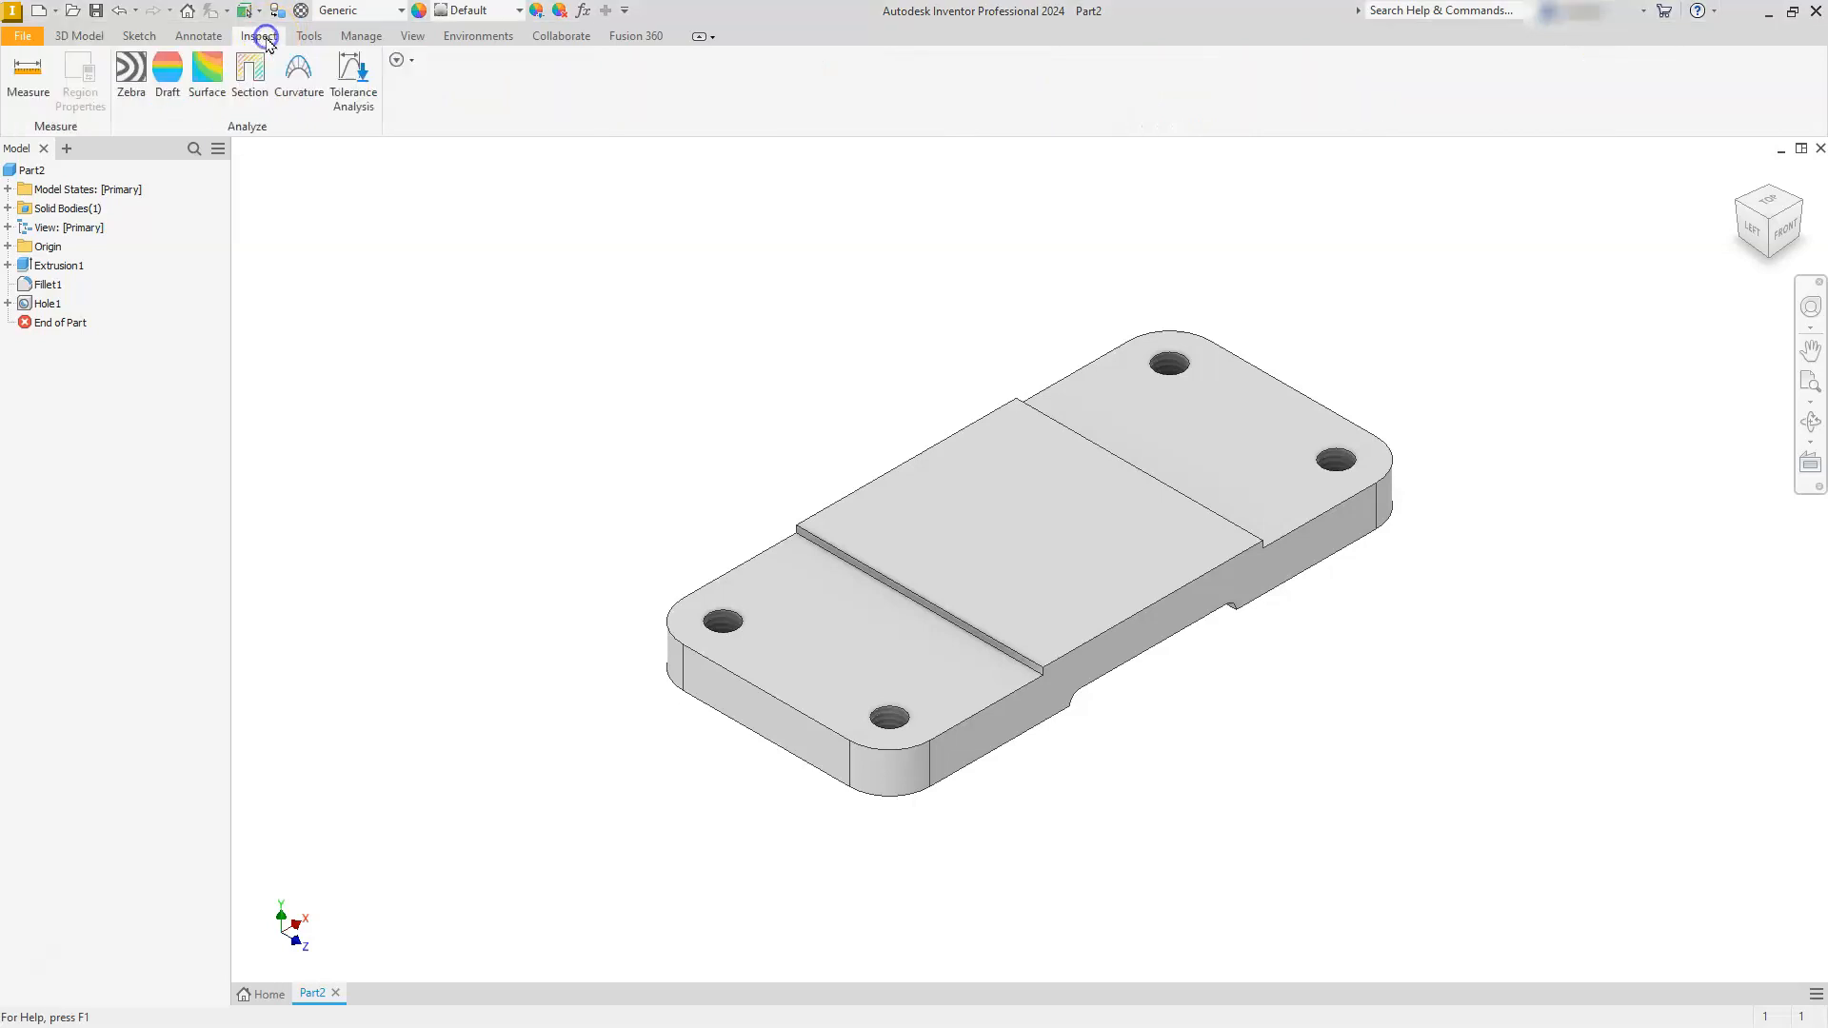
click(45, 80)
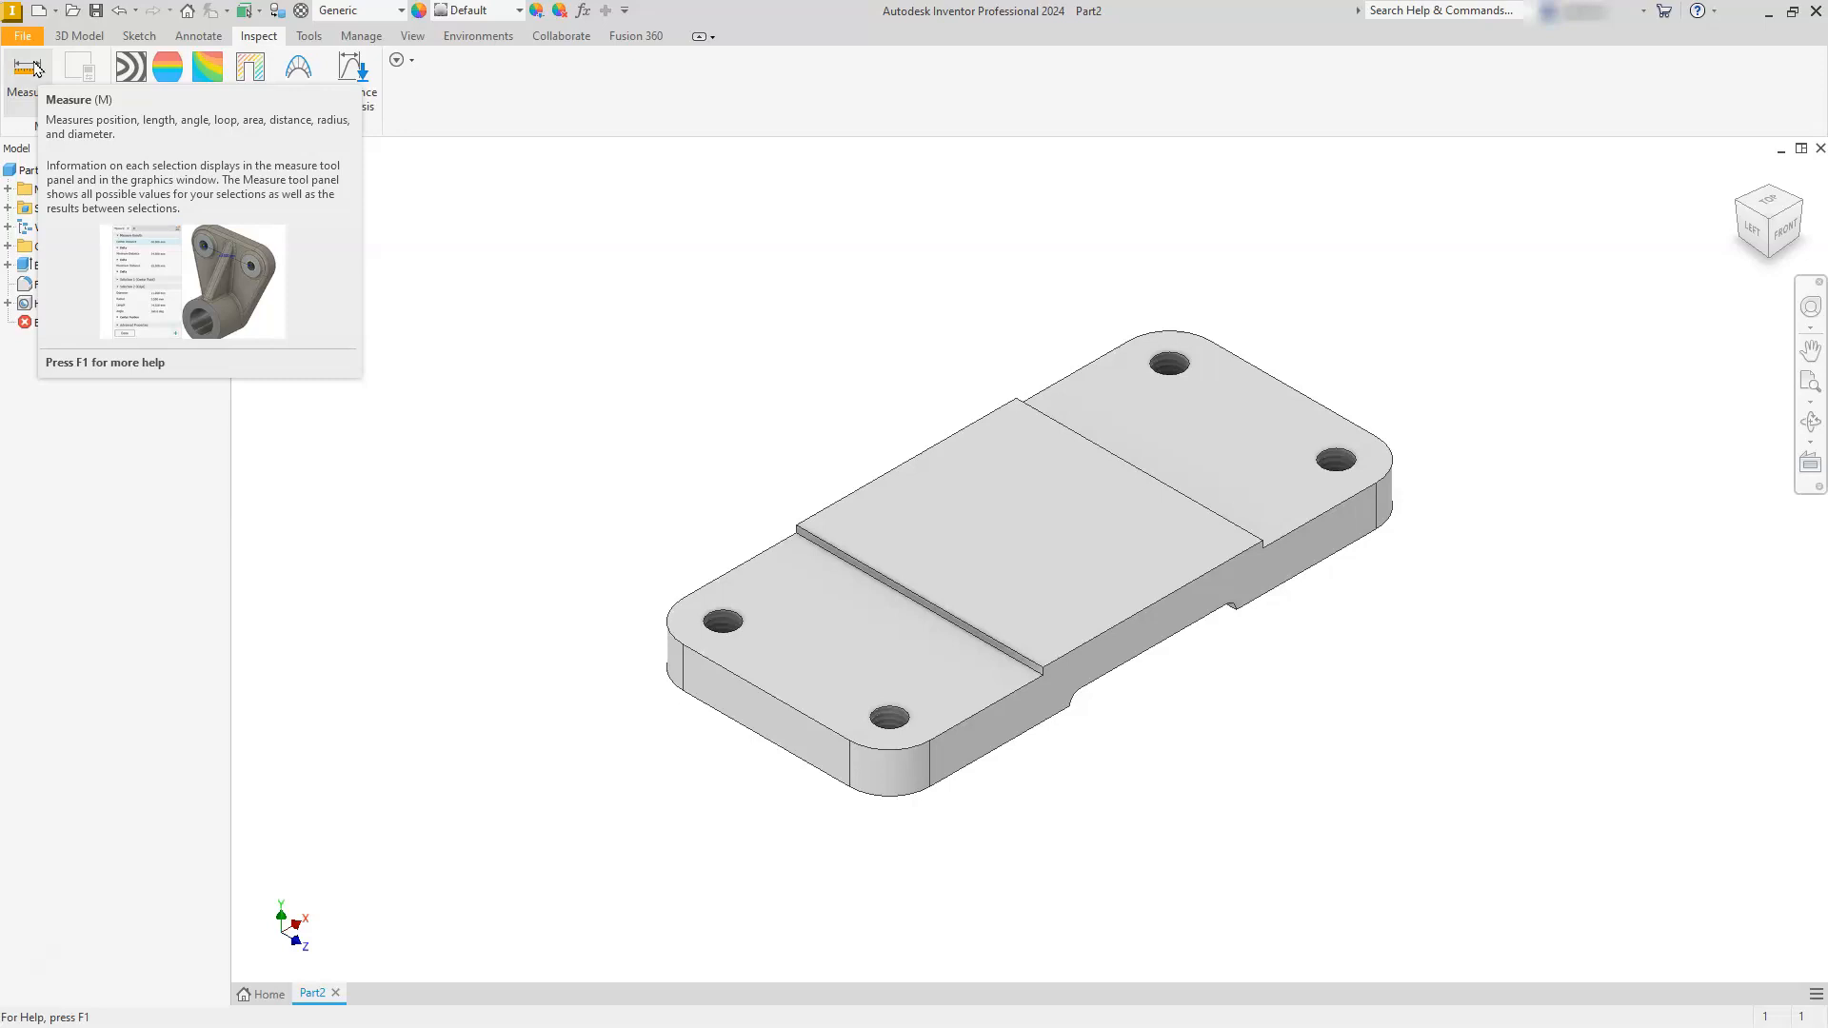
click(27, 76)
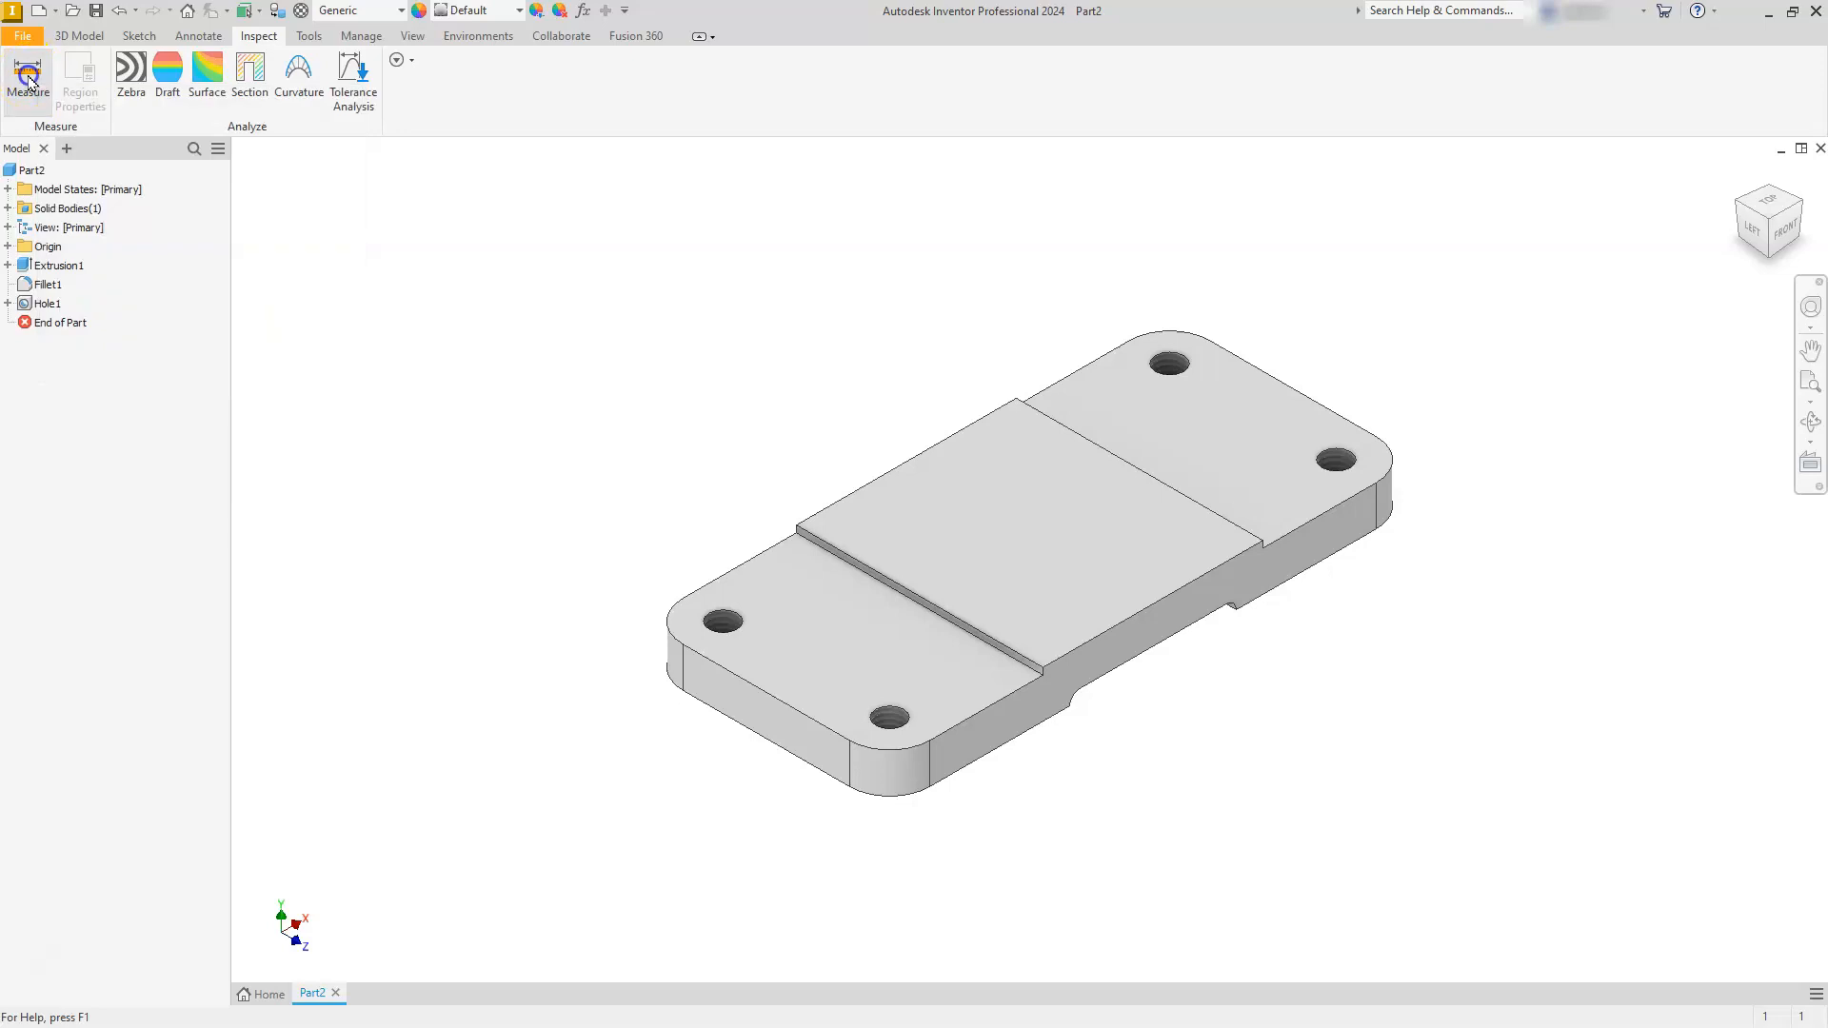
click(723, 621)
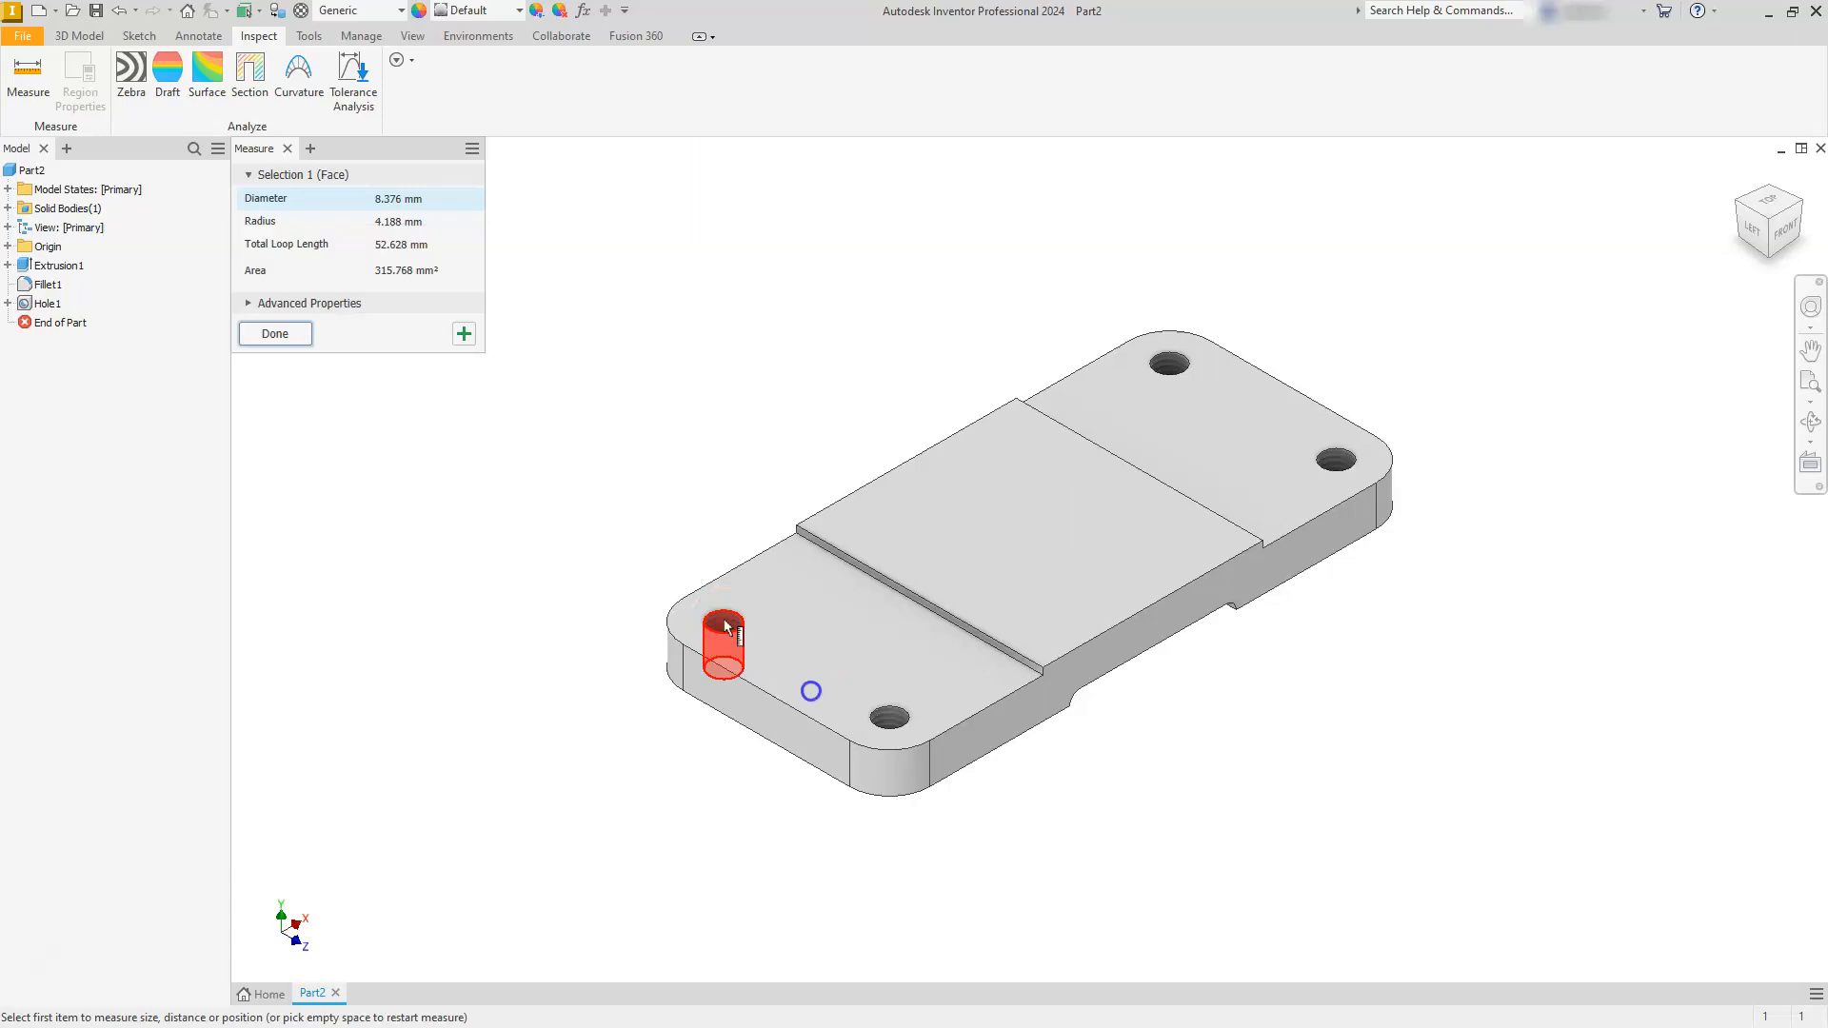
click(896, 726)
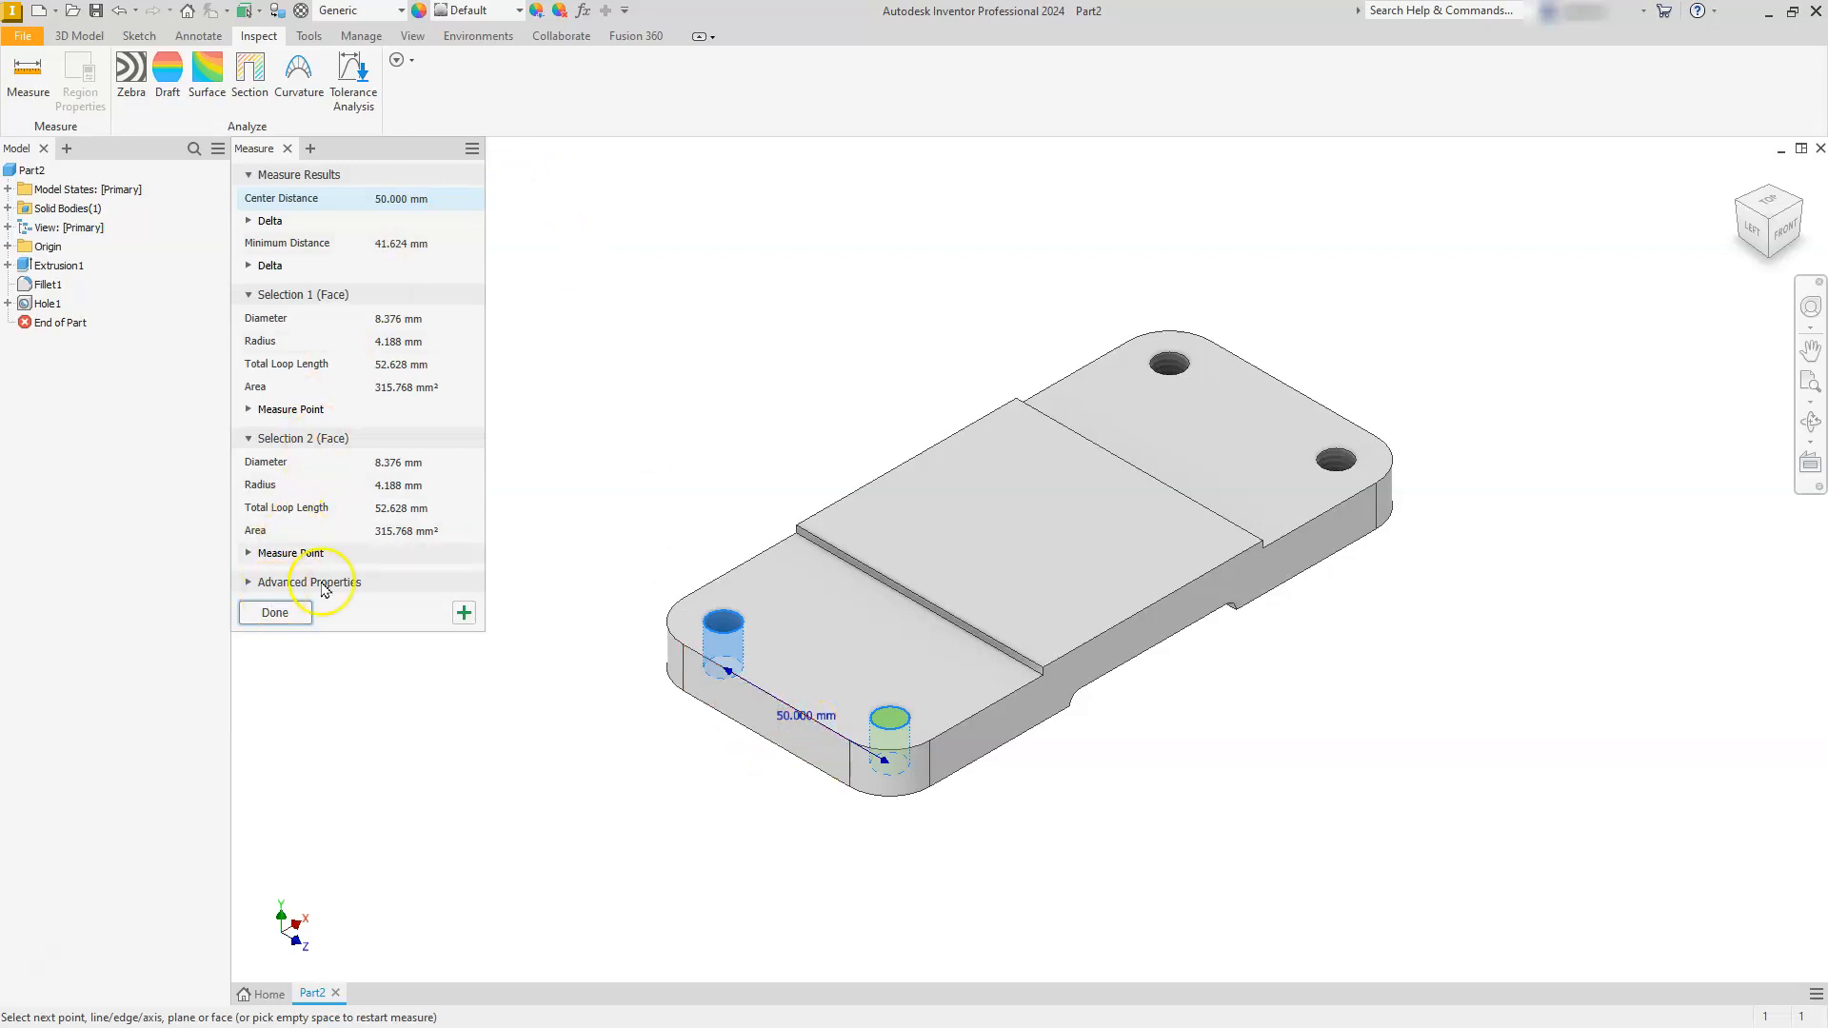
- Restart the measurement and measure the lengthwise centre distance between two tapped holes at opposite ends, then close Measure
right_click(699, 353)
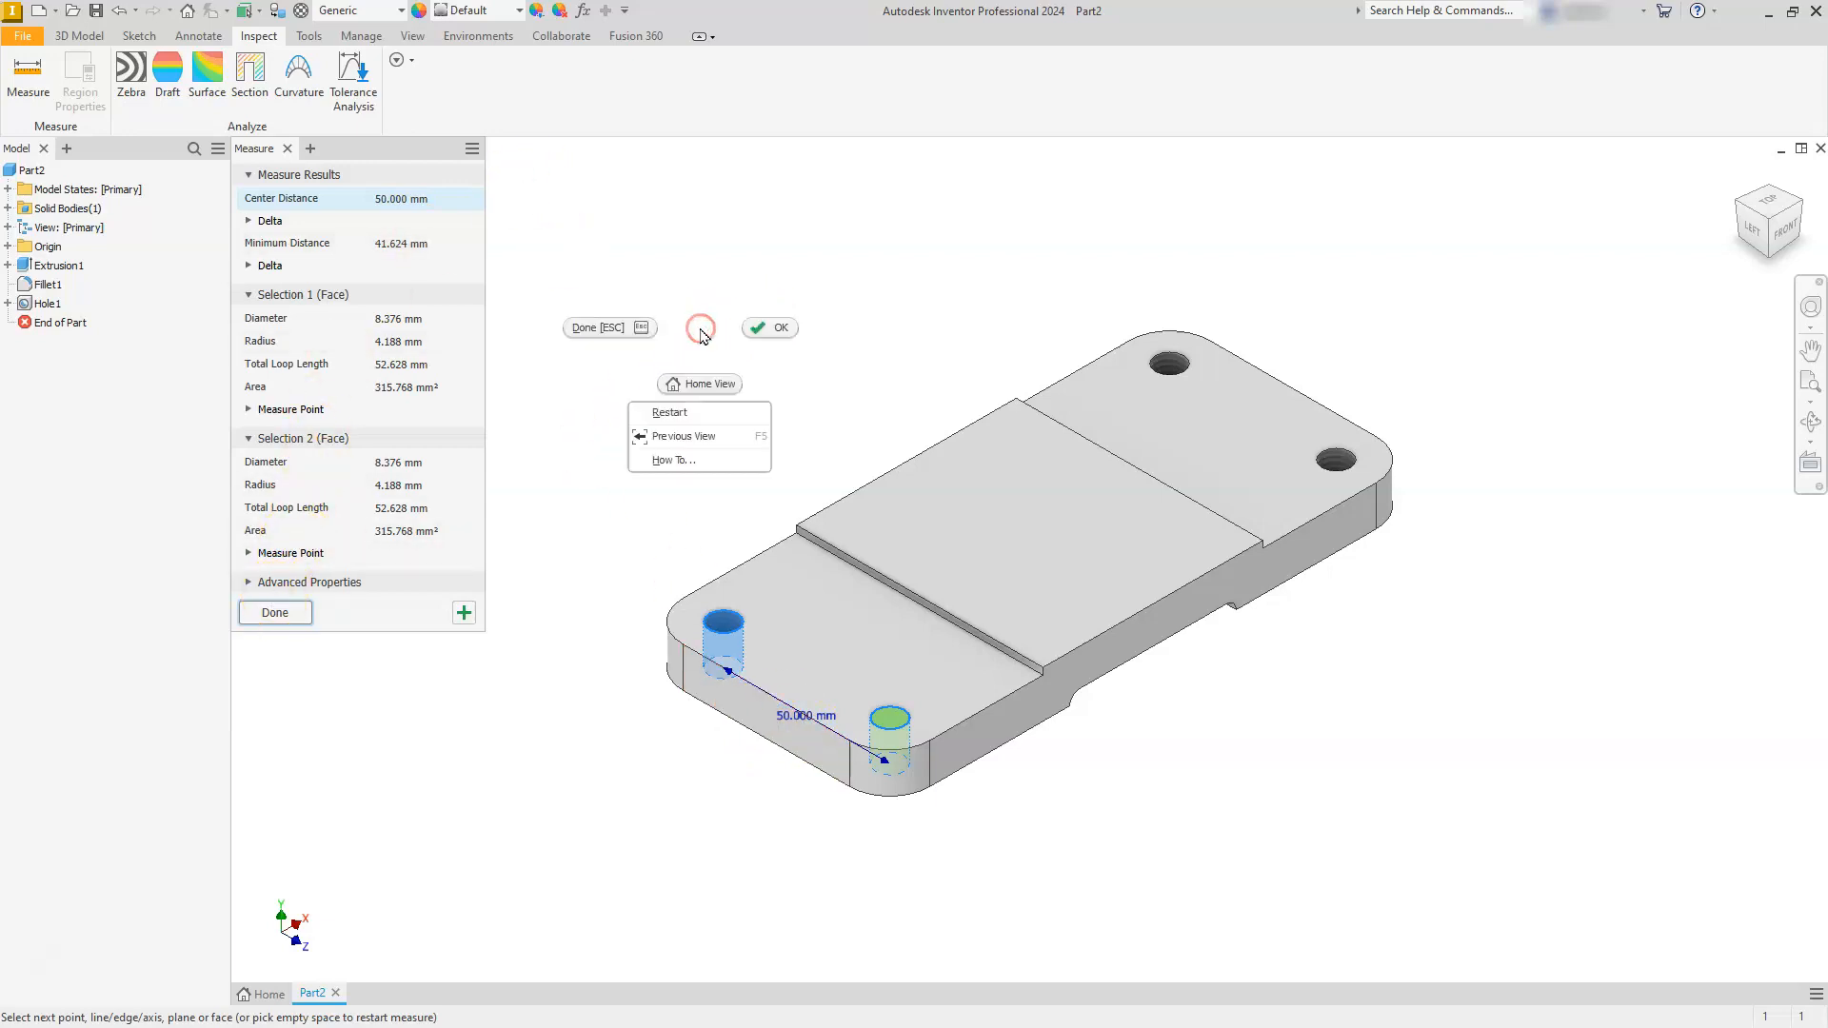
click(680, 415)
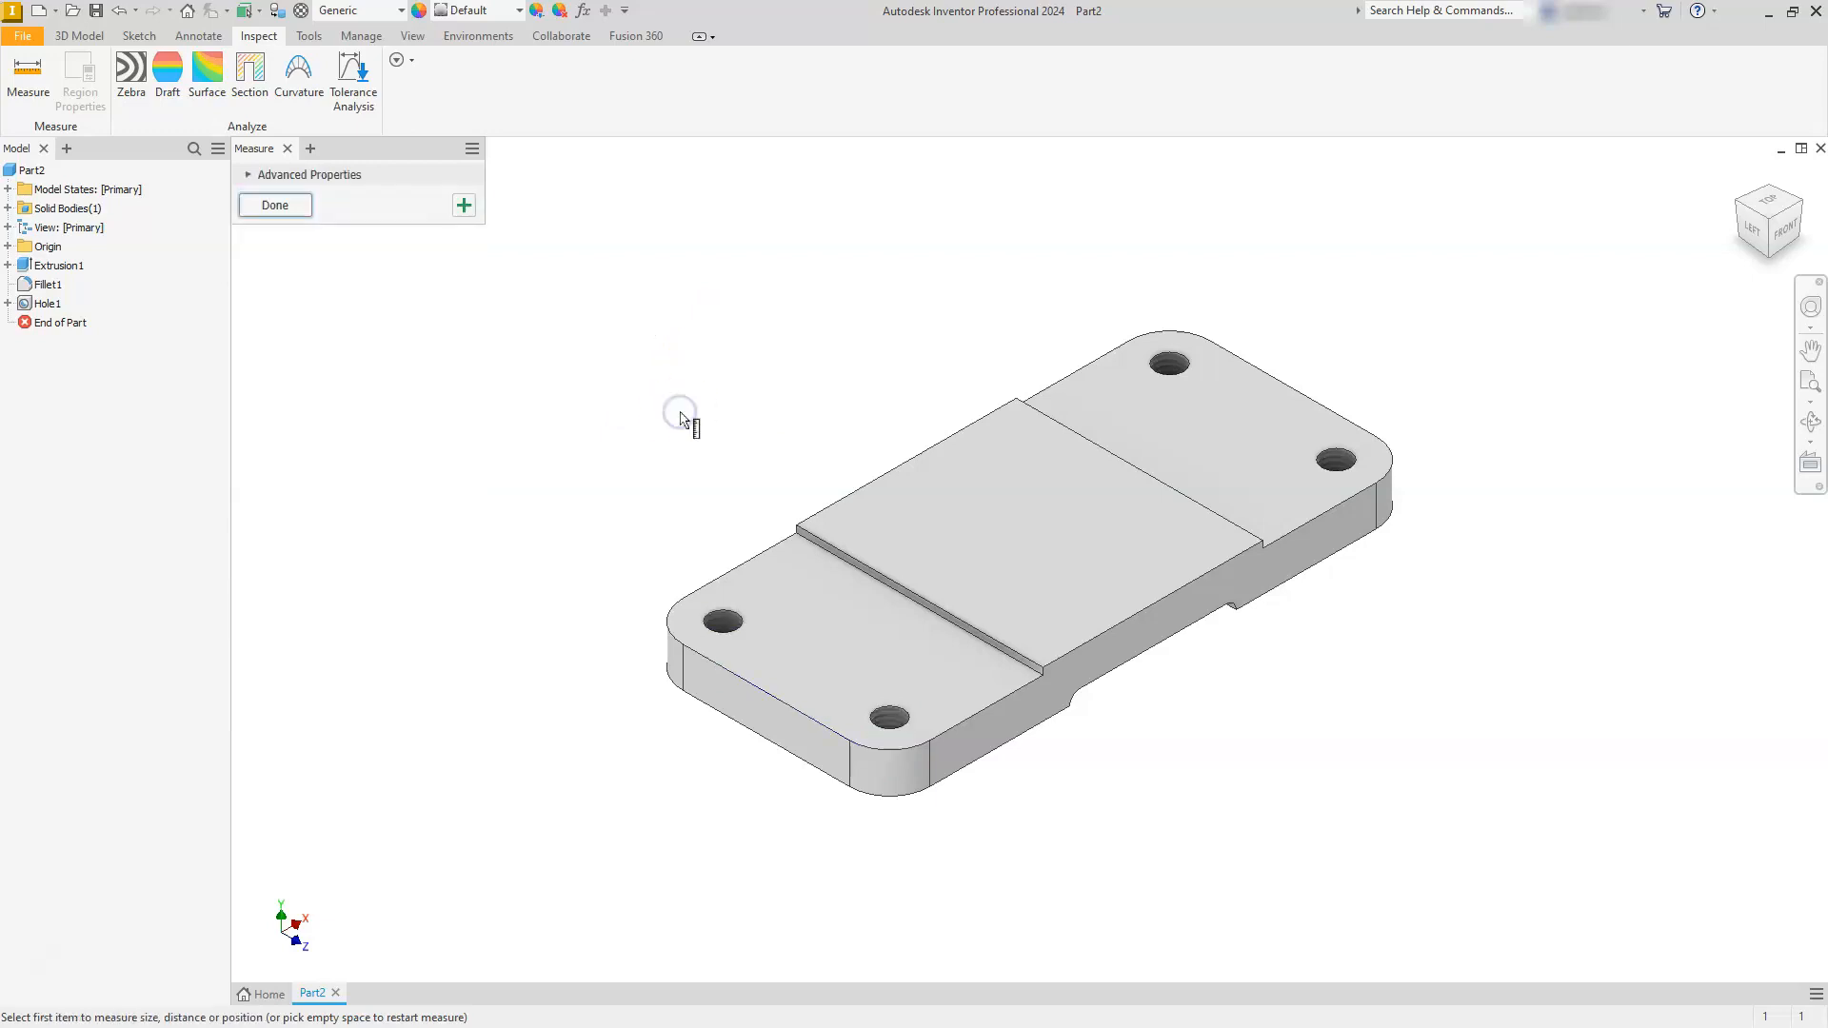
click(719, 629)
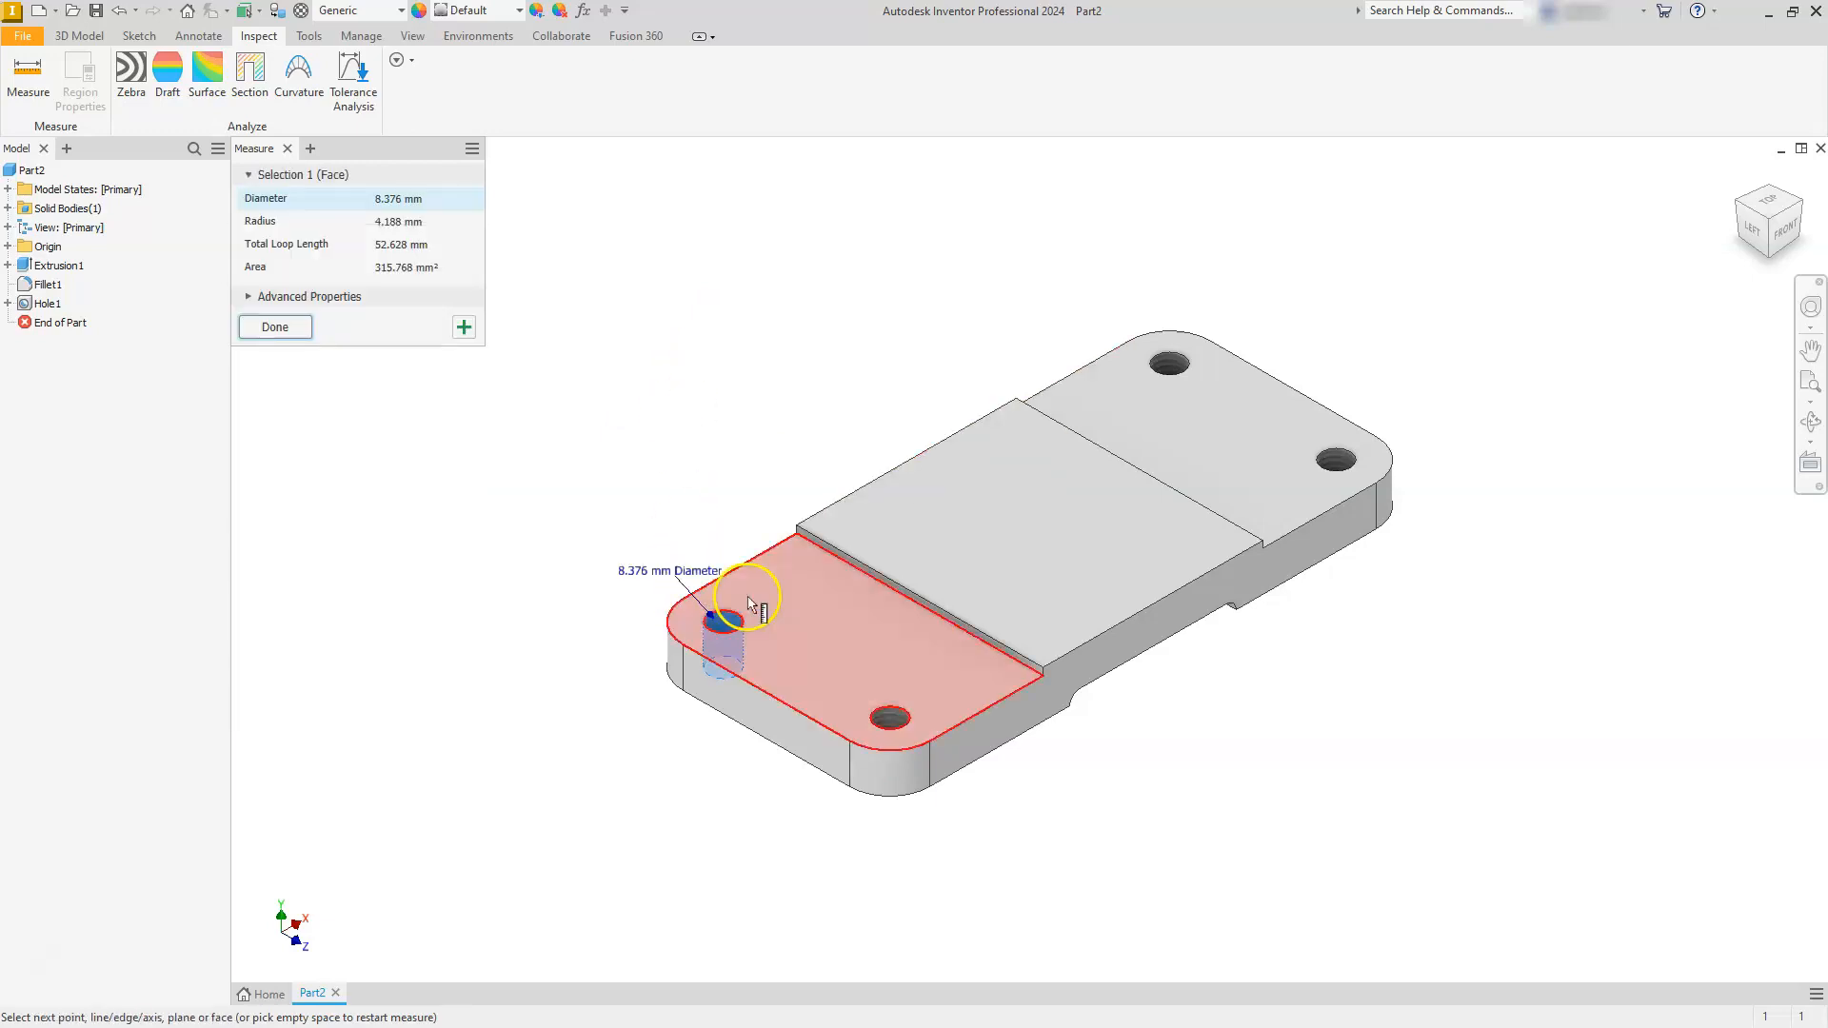
click(1171, 369)
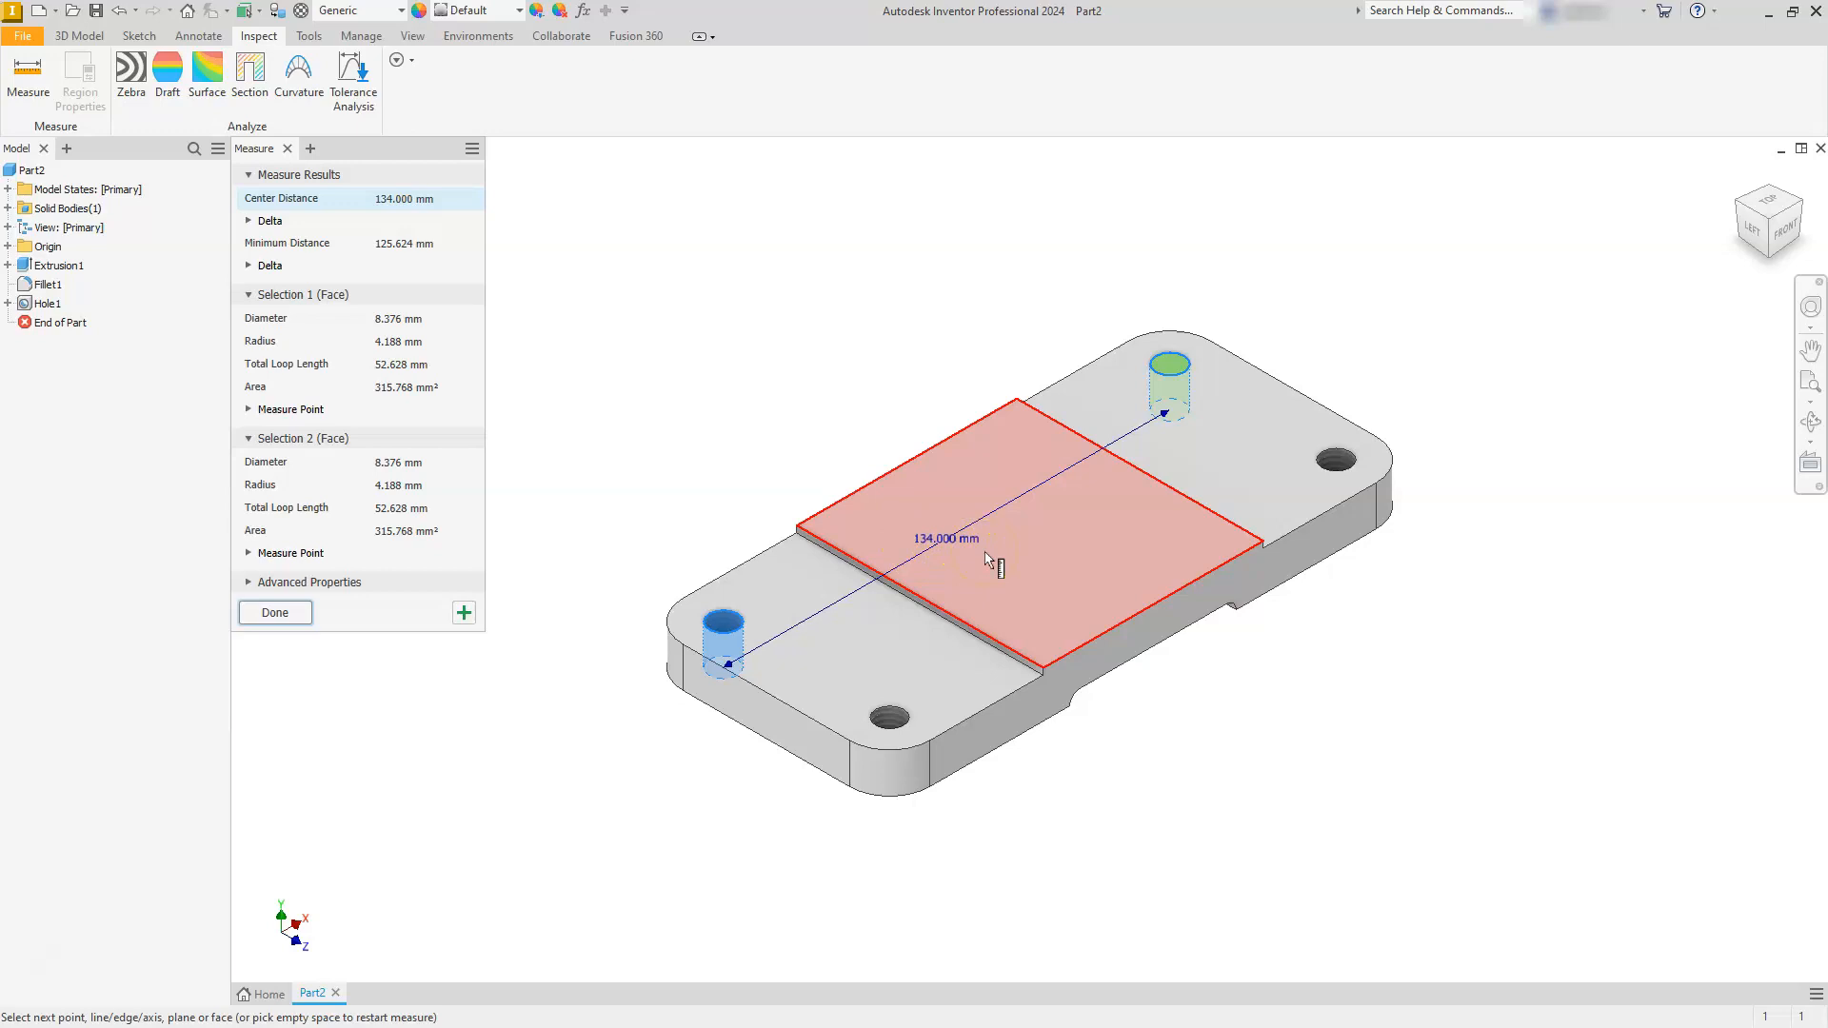
click(276, 612)
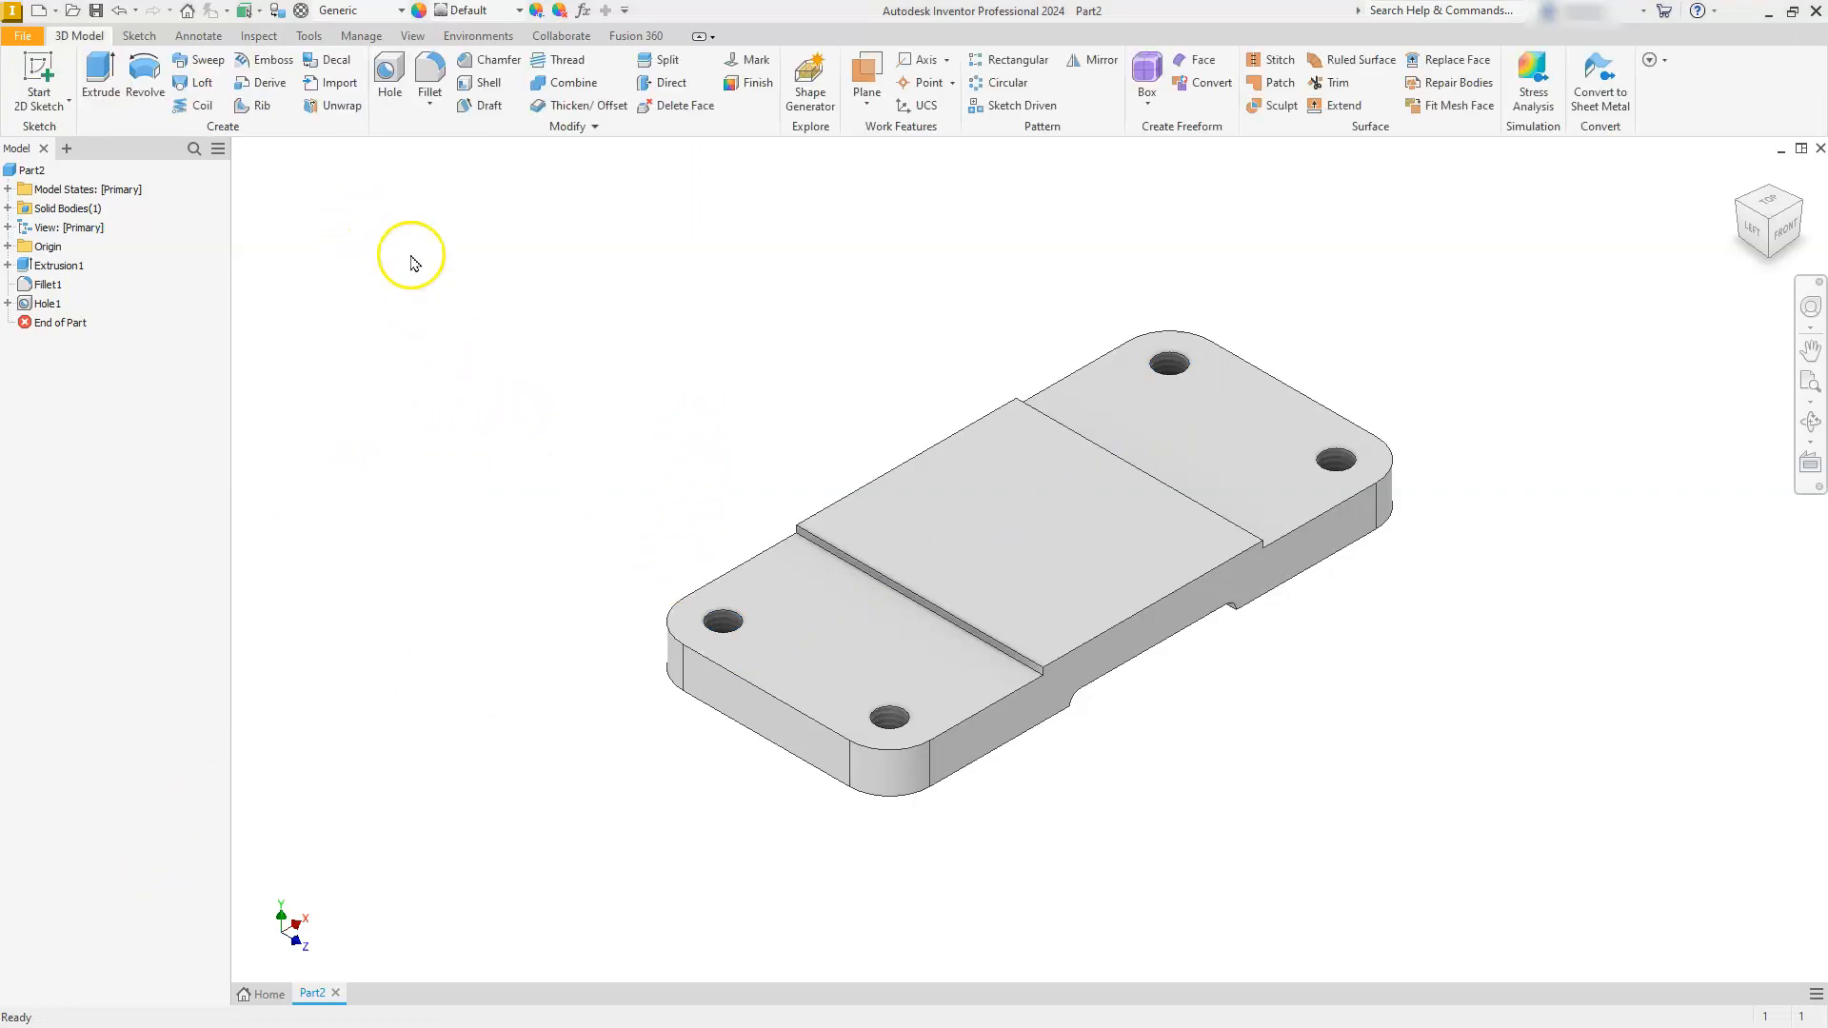
click(416, 277)
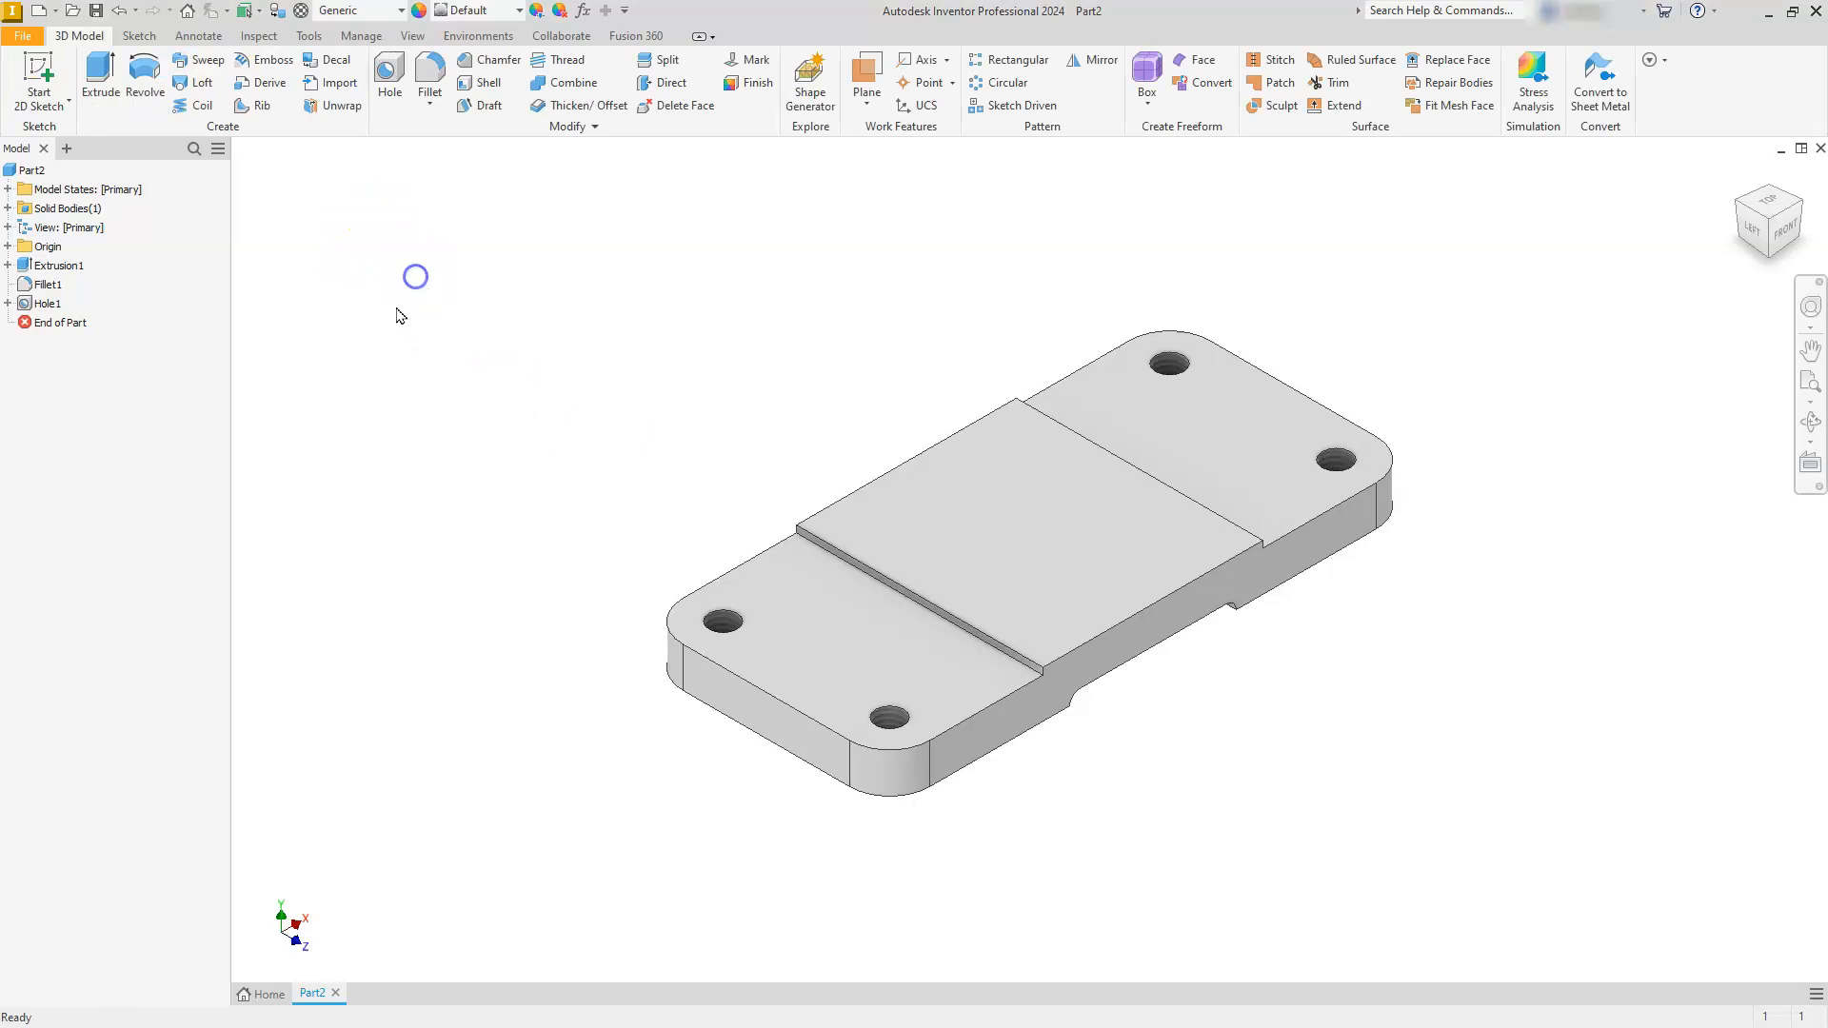
- Save the part as base in the Documents folder
click(98, 13)
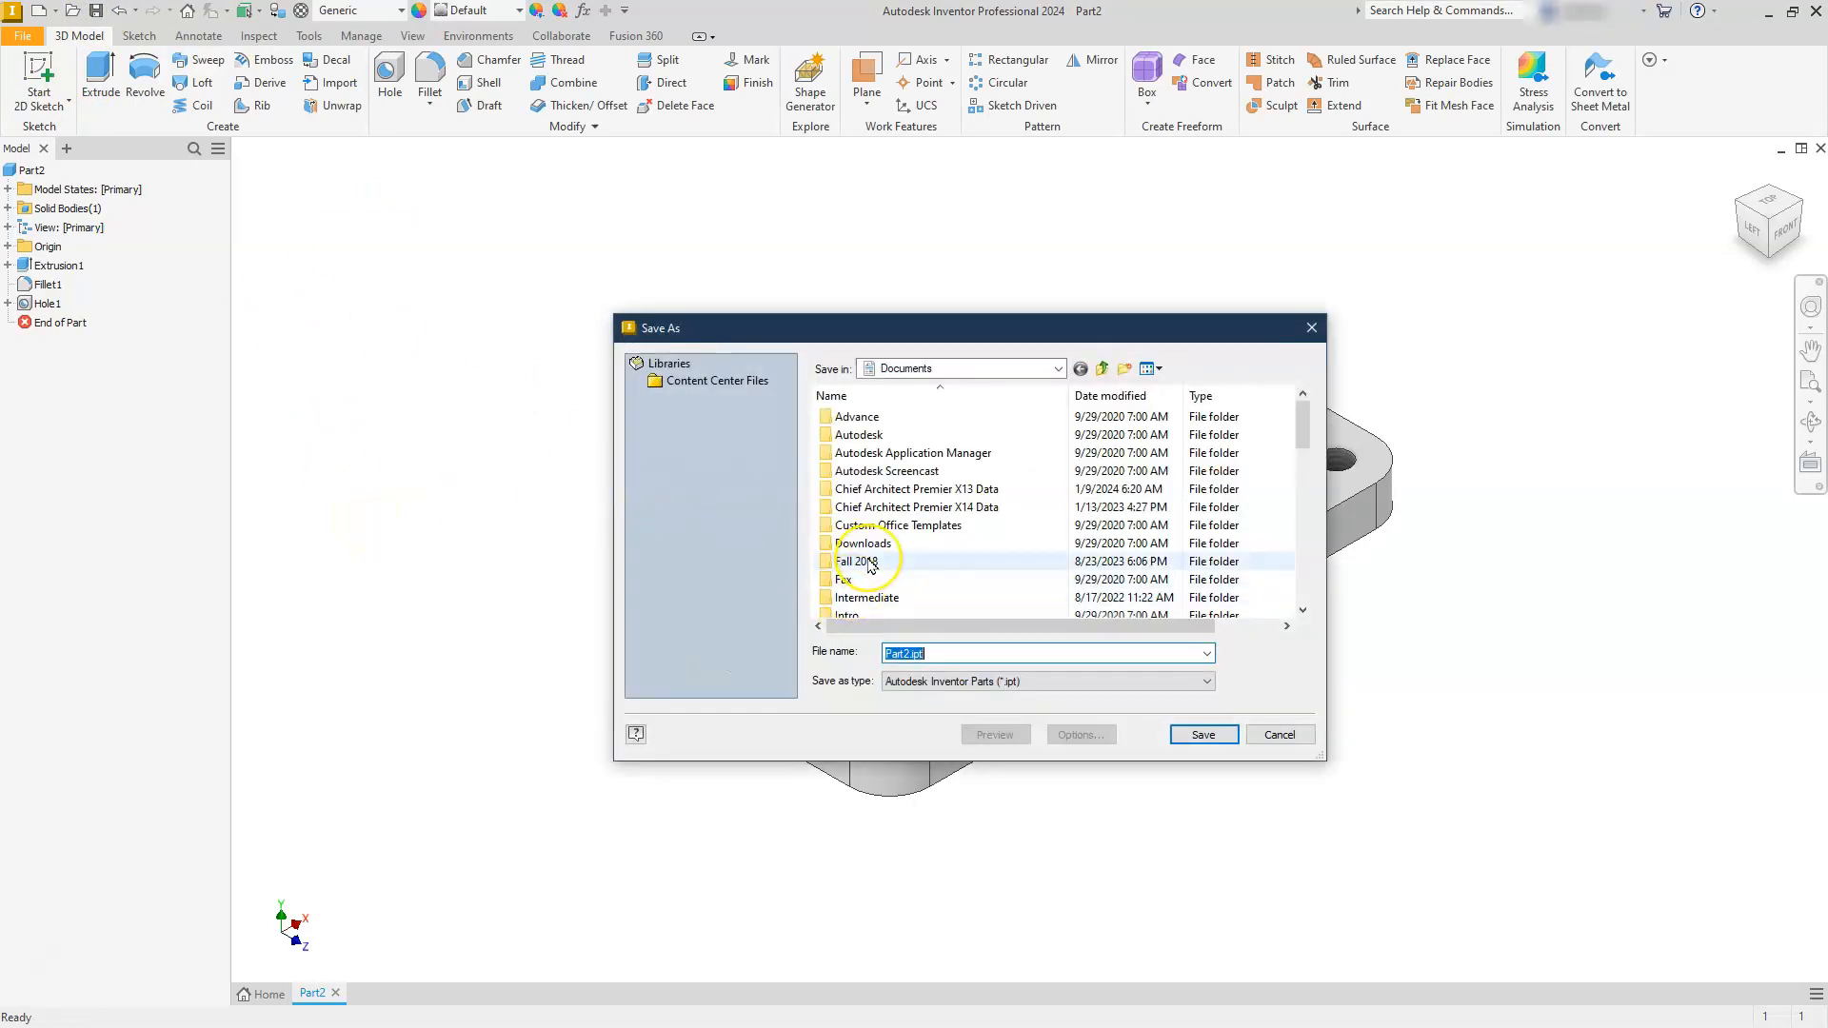
text(base)
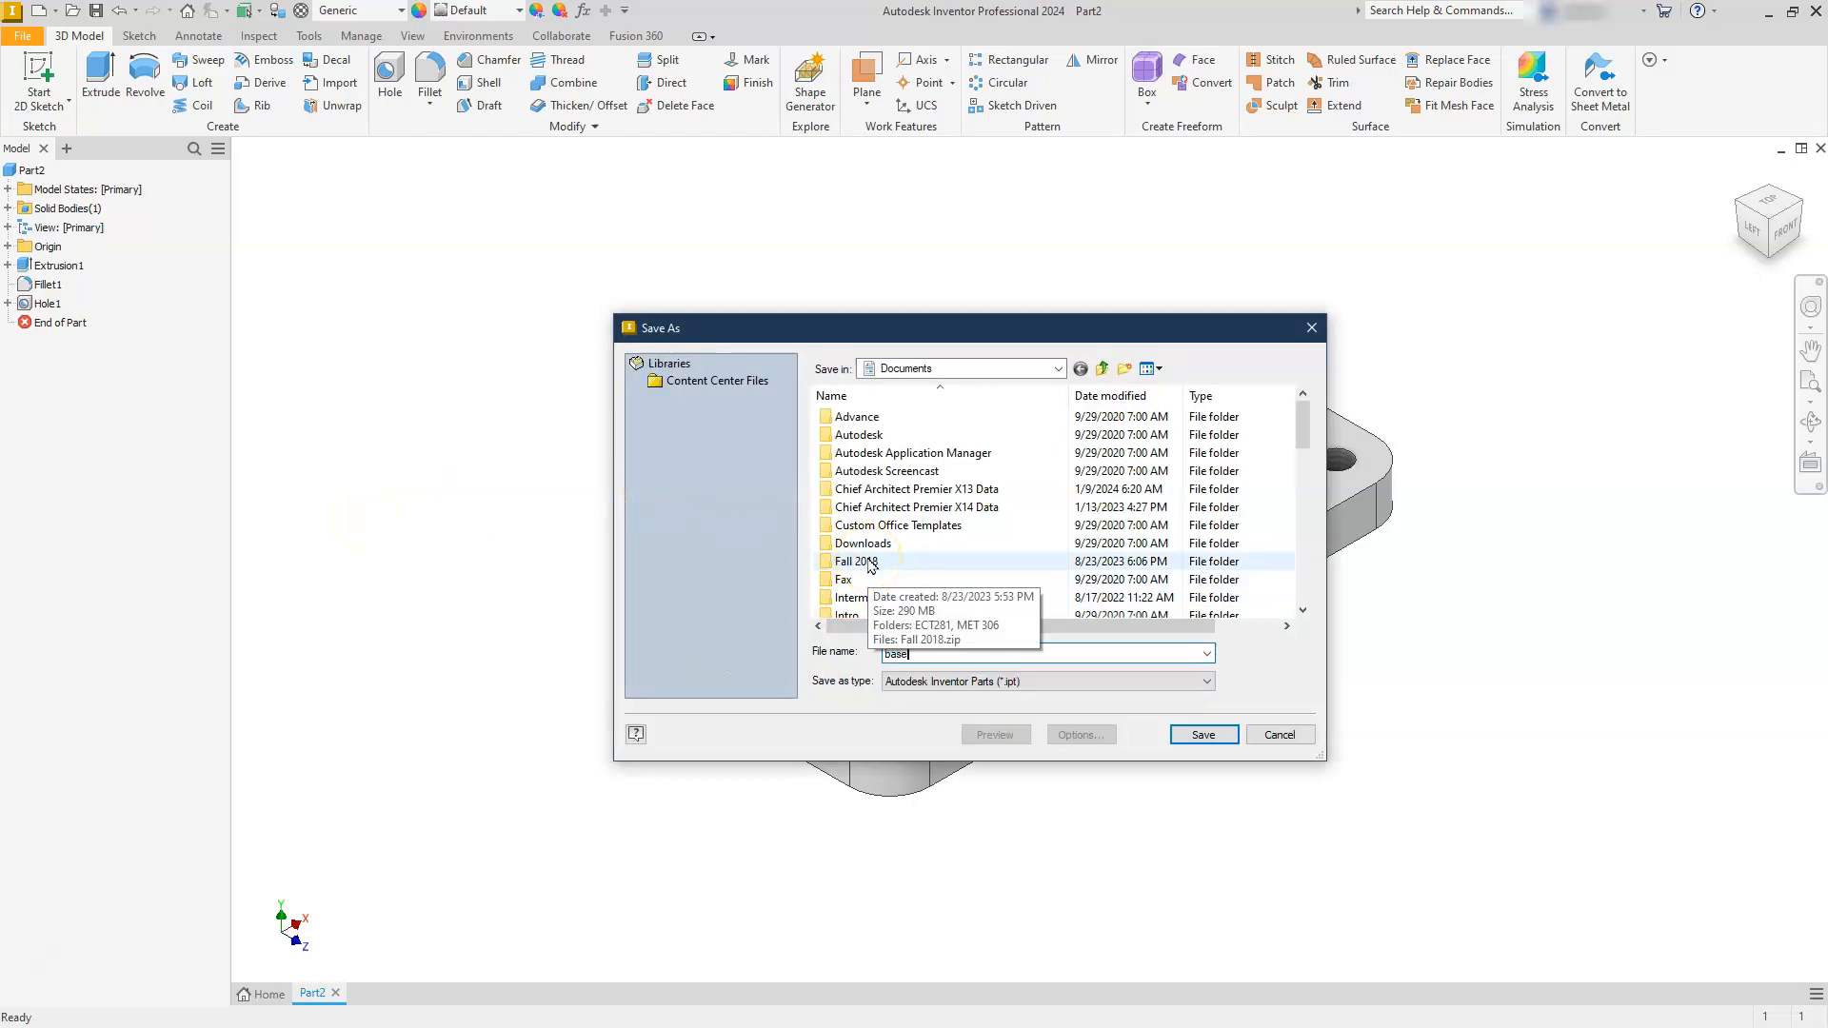
click(1204, 735)
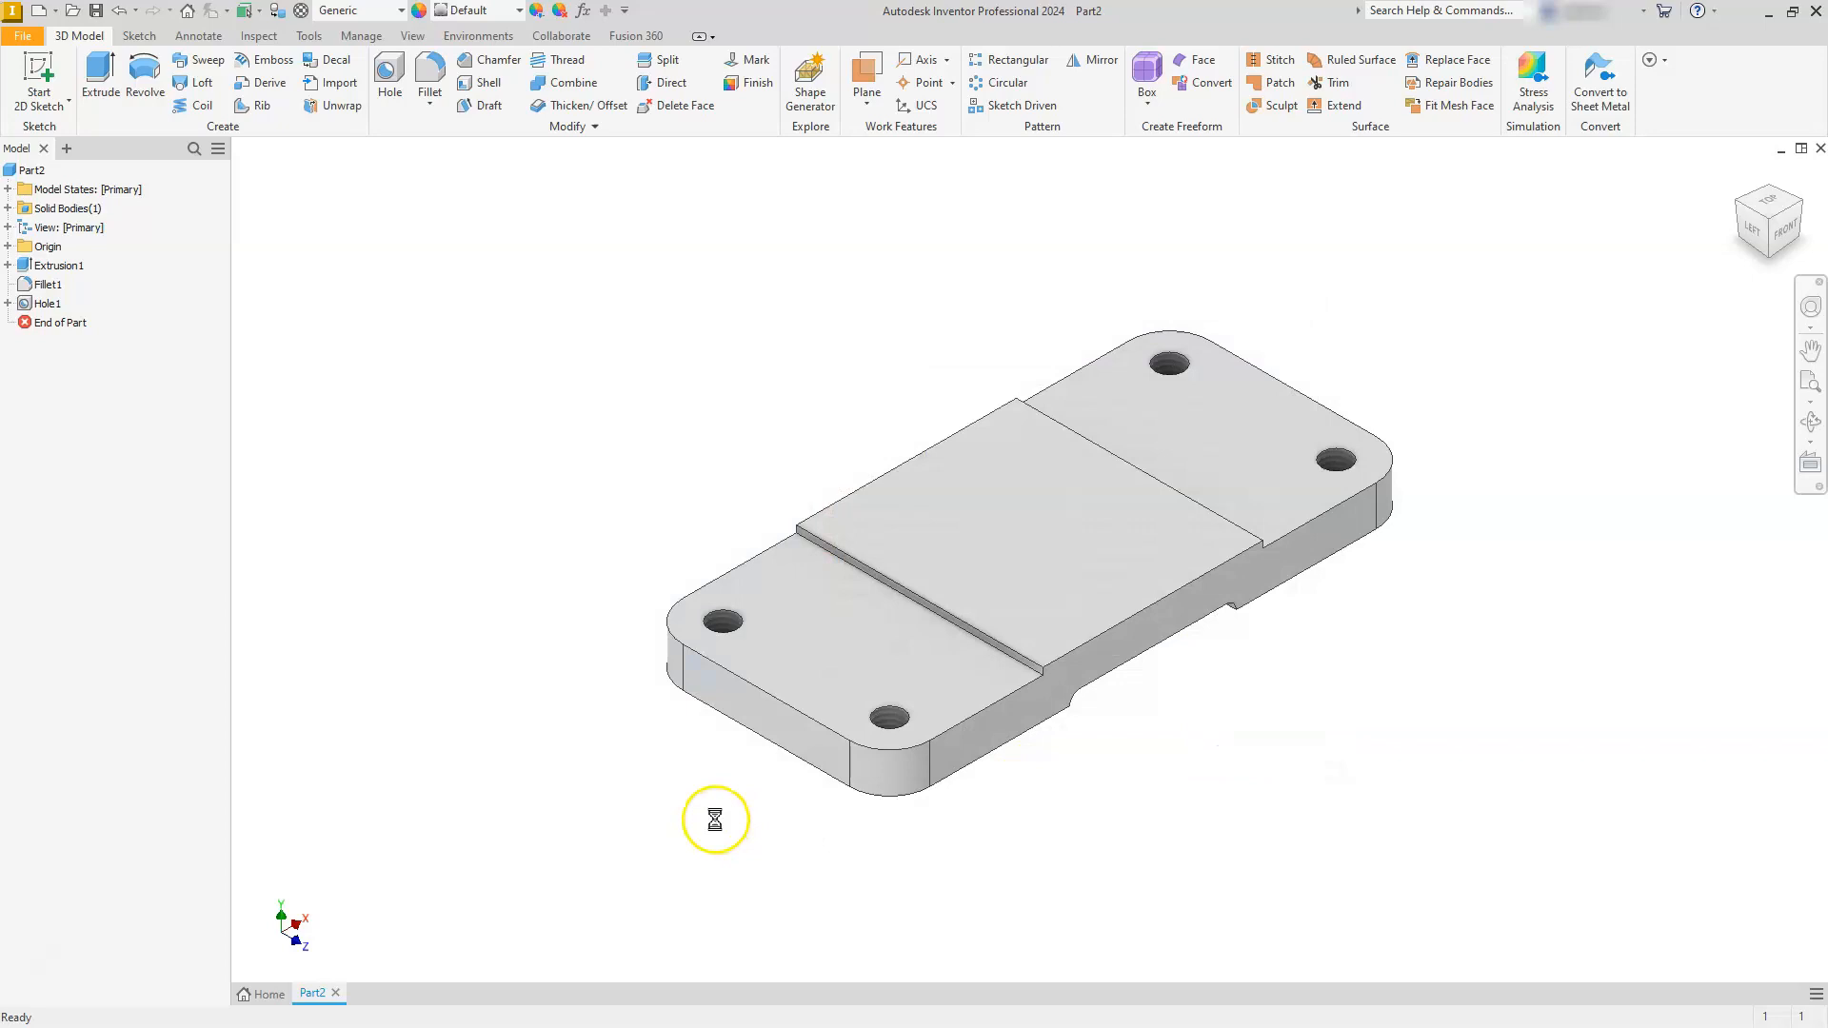